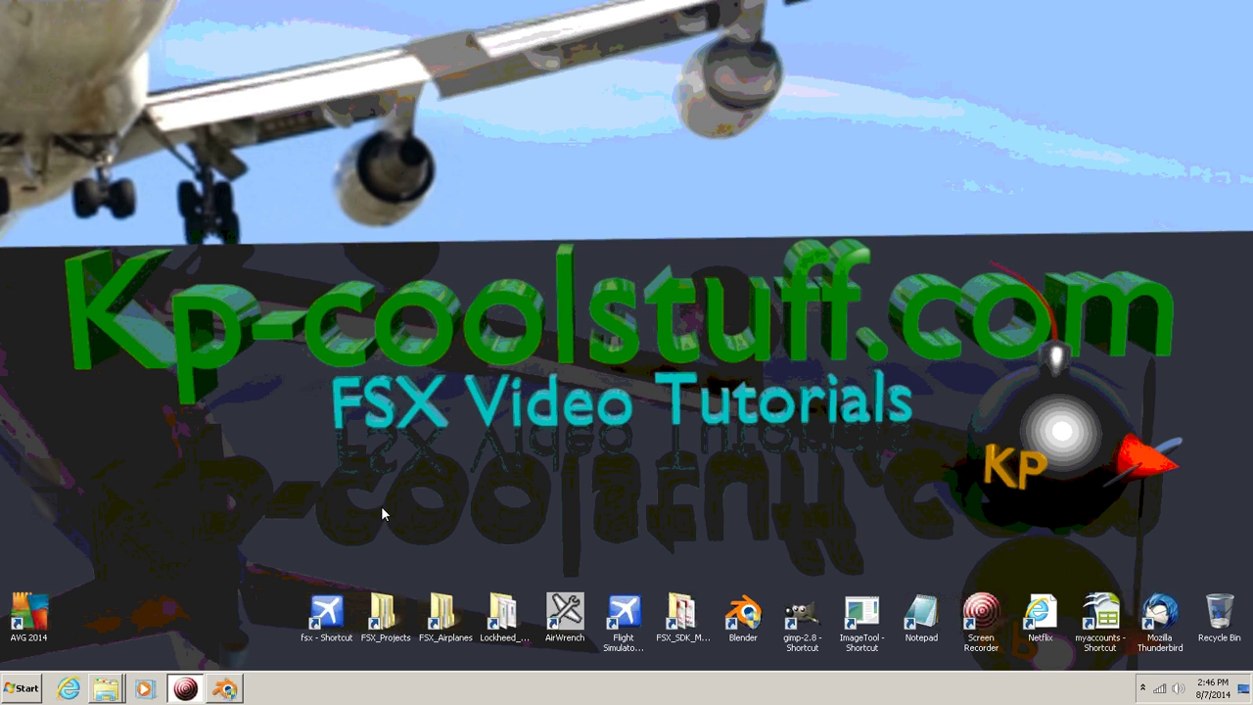
- Switch to Blender, clear the object selection and start the Screencast Keys display
{"action": "left_click", "coordinate": [224, 689]}
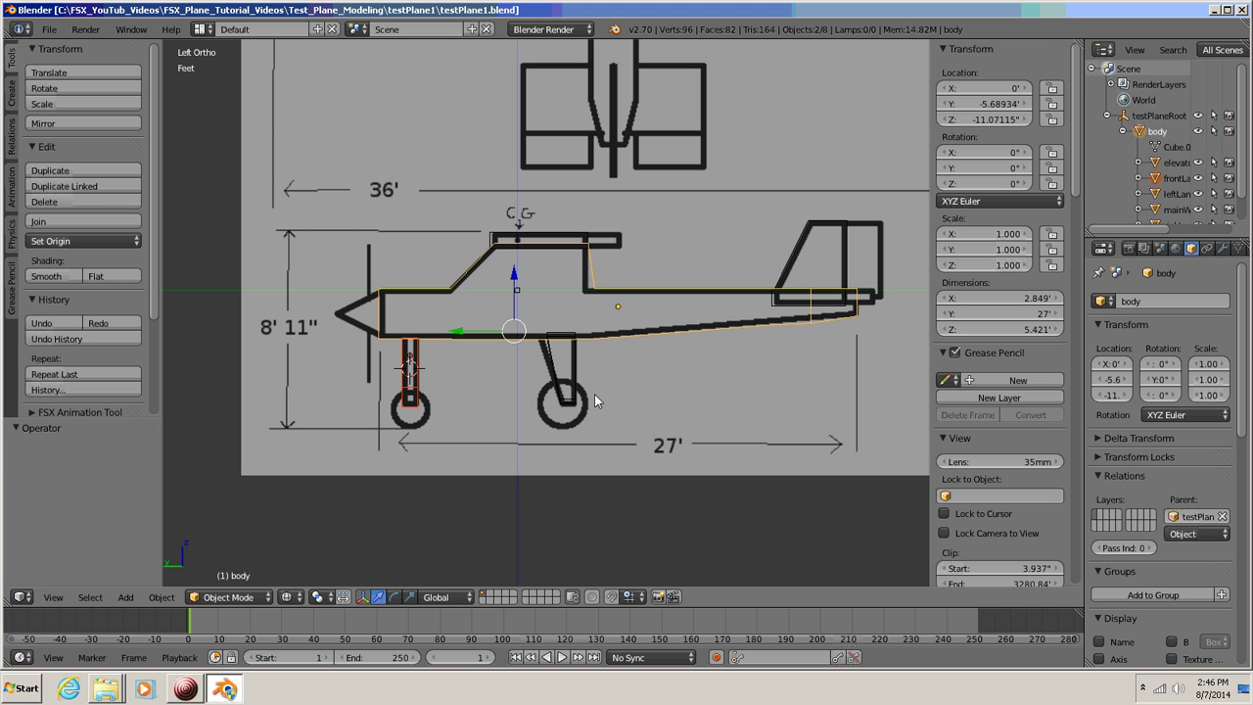
{"action": "key", "text": "a"}
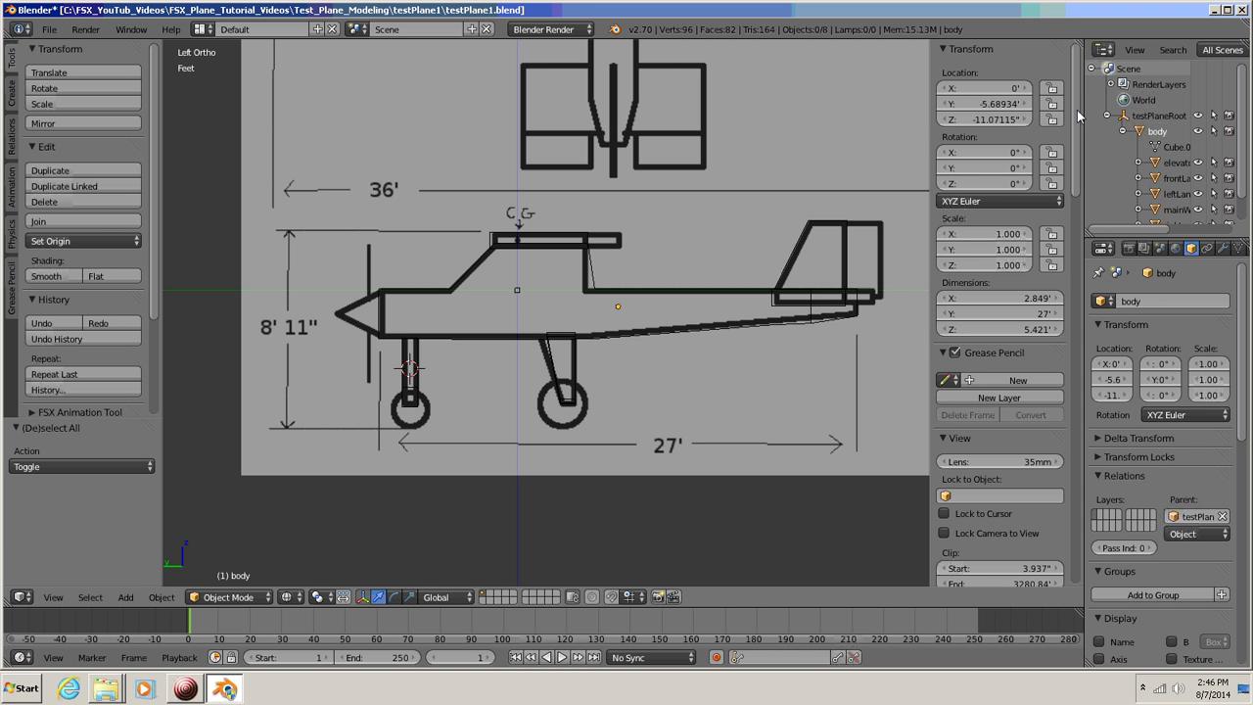
{"action": "mouse_move", "coordinate": [1077, 110]}
{"action": "left_mouse_down"}
{"action": "mouse_move", "coordinate": [1086, 564]}
{"action": "mouse_move", "coordinate": [1074, 599]}
{"action": "left_mouse_up"}
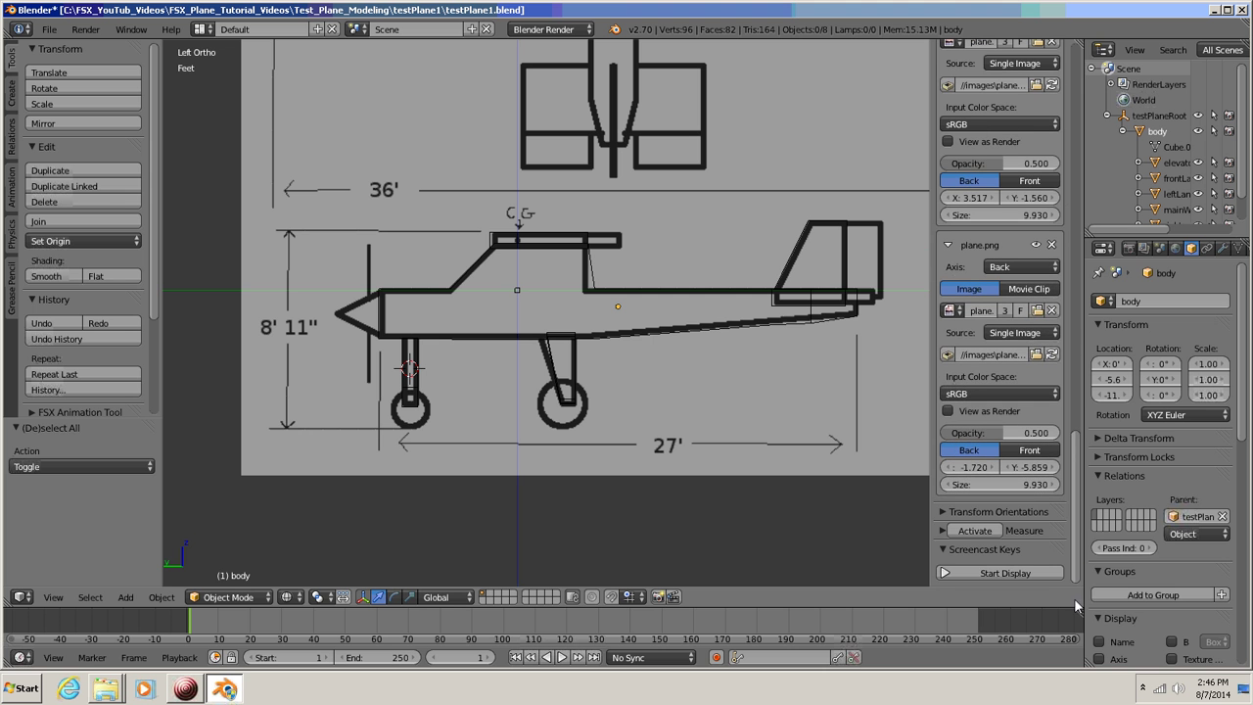
{"action": "left_click", "coordinate": [1006, 573]}
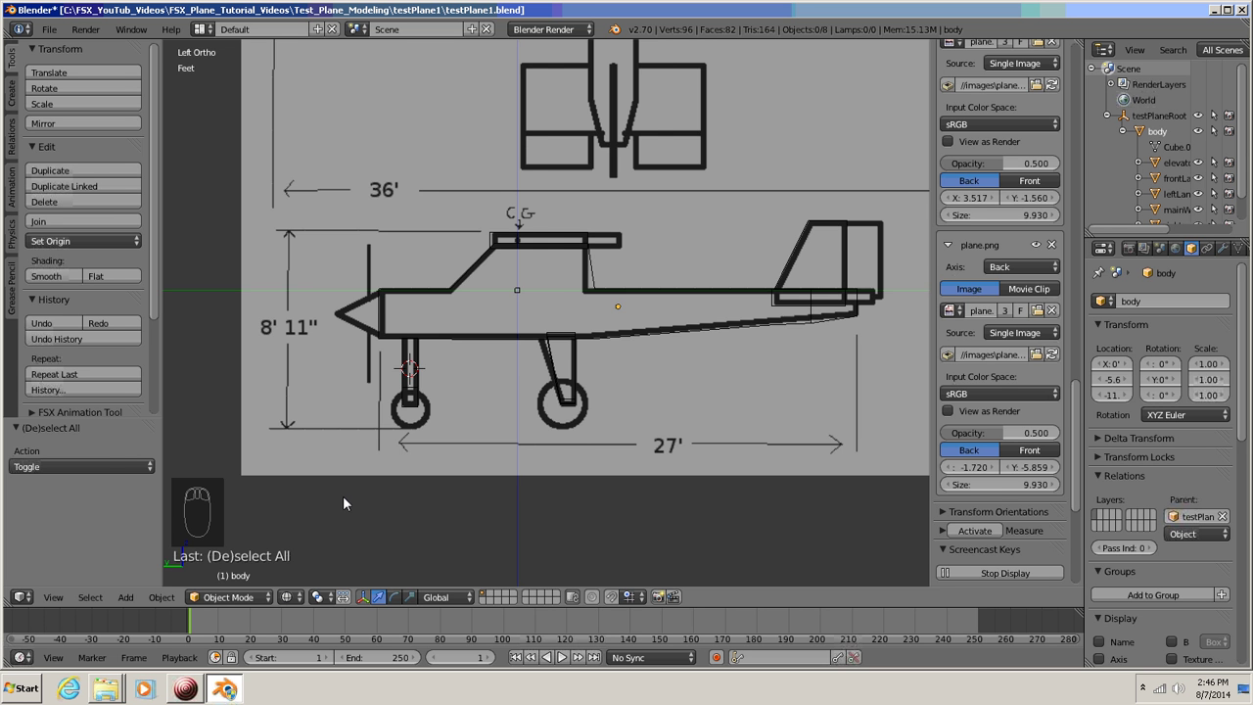
- Inspect the existing airplane parts from a perspective angle, highlighting all objects
{"action": "scroll", "coordinate": [343, 504], "scroll_direction": "up", "scroll_amount": 3}
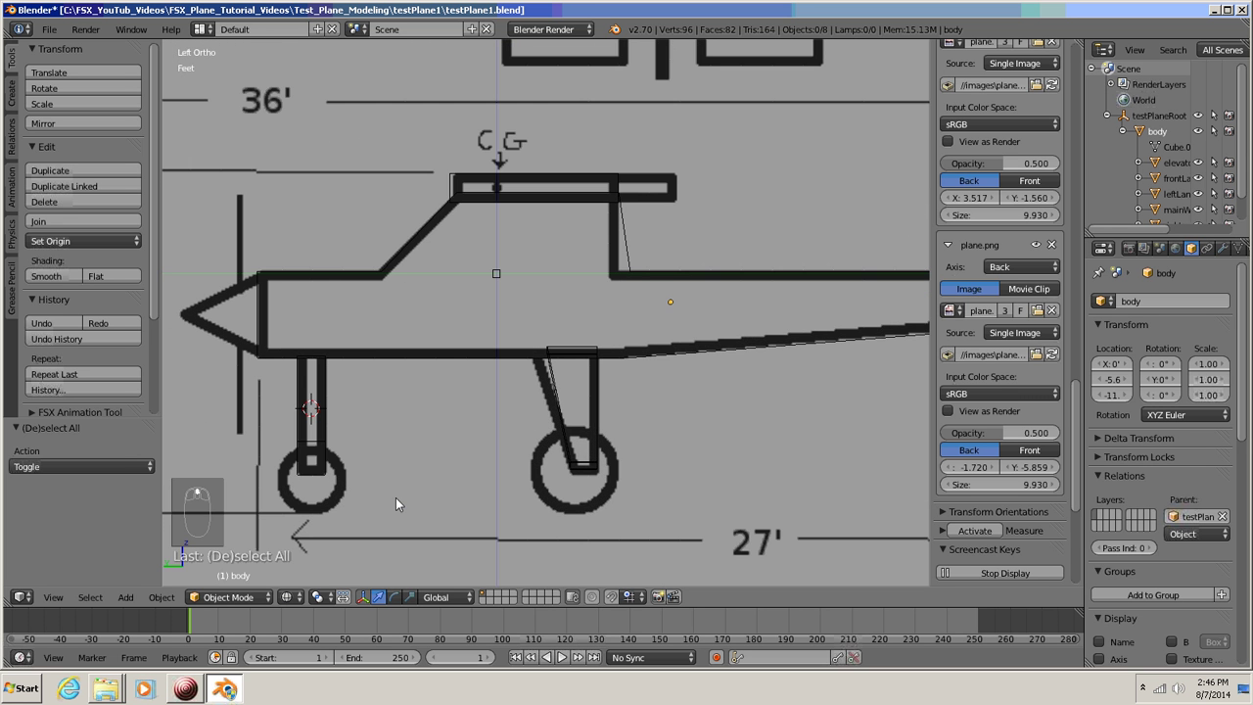
{"action": "middle_click_drag", "start_coordinate": [397, 498], "coordinate": [495, 456]}
{"action": "key", "text": "a"}
{"action": "key", "text": "a"}
{"action": "key", "text": "a"}
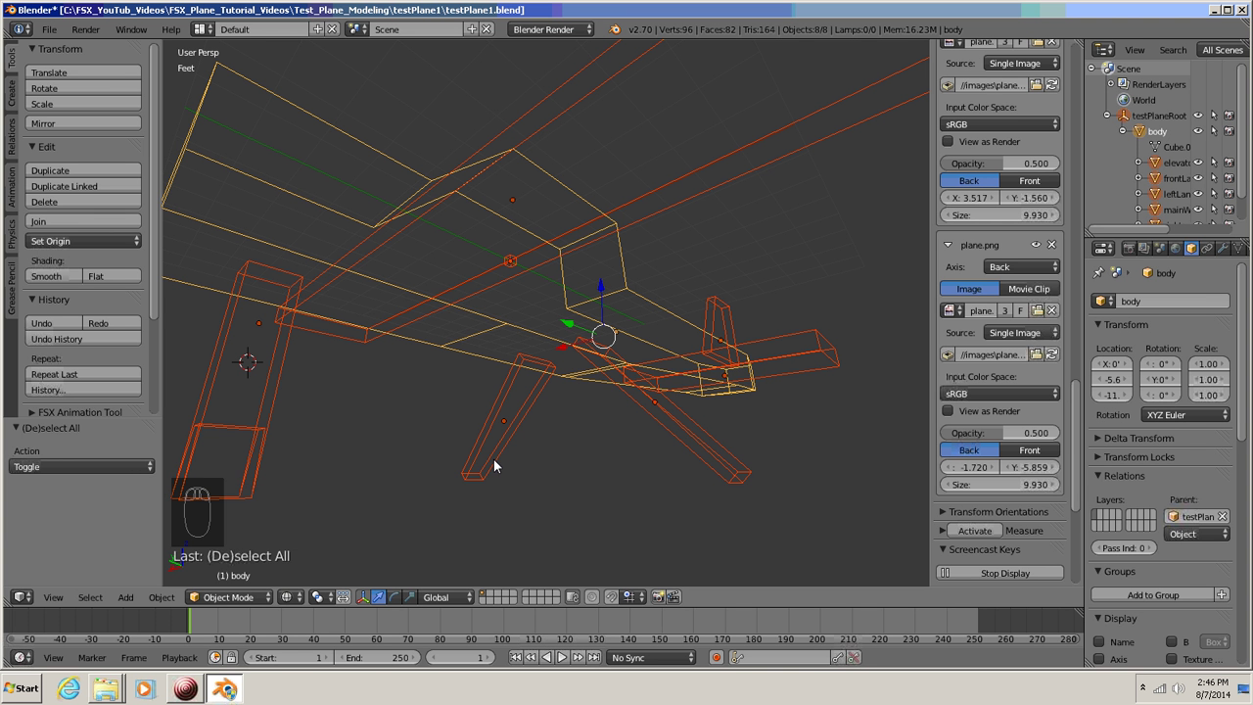
- In the left side view, place the 3D cursor at the centre of the front wheel drawing and add a torus mesh there
{"action": "key", "text": "ctrl+KP_3"}
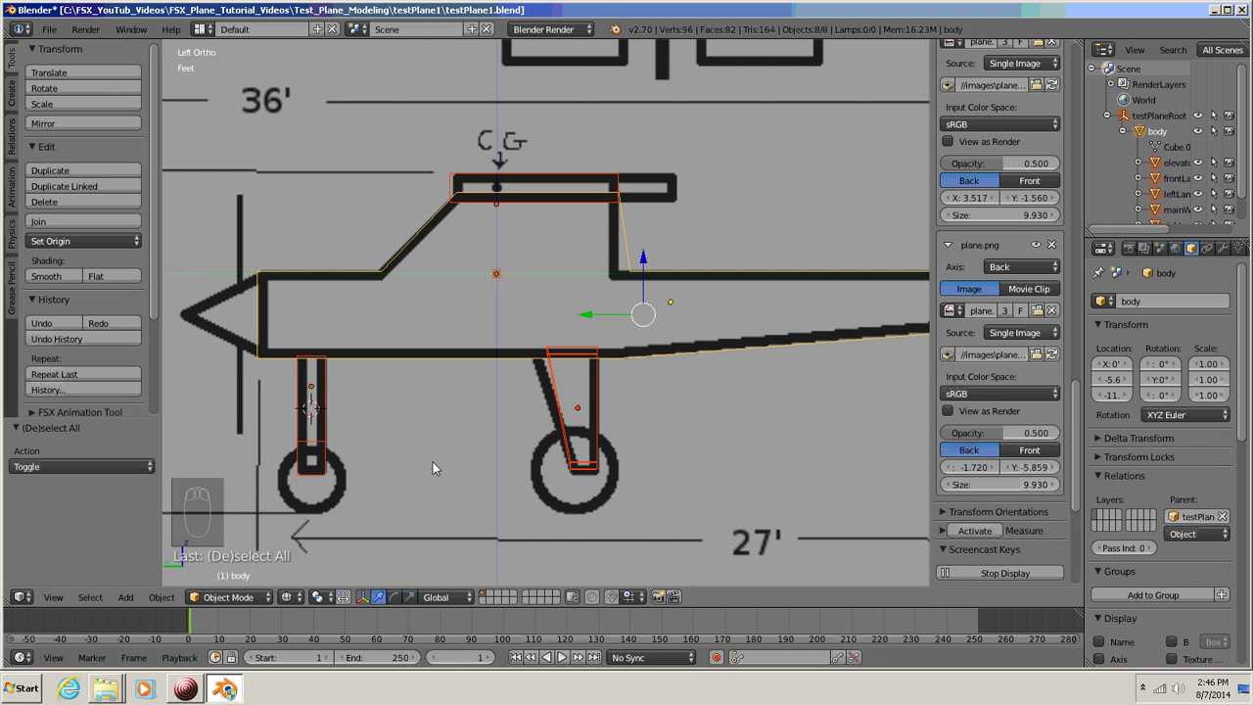
{"action": "middle_click_drag", "start_coordinate": [433, 461], "coordinate": [688, 342], "text": "shift"}
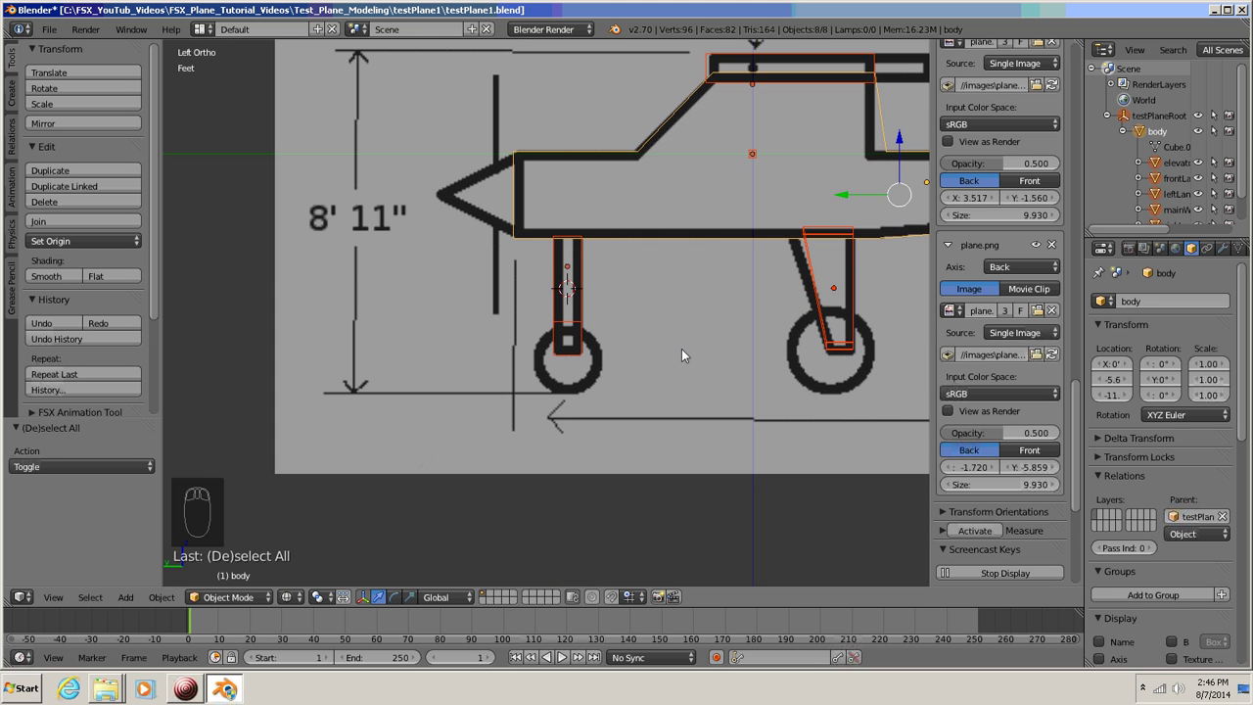
{"action": "scroll", "coordinate": [682, 348], "scroll_direction": "up", "scroll_amount": 4}
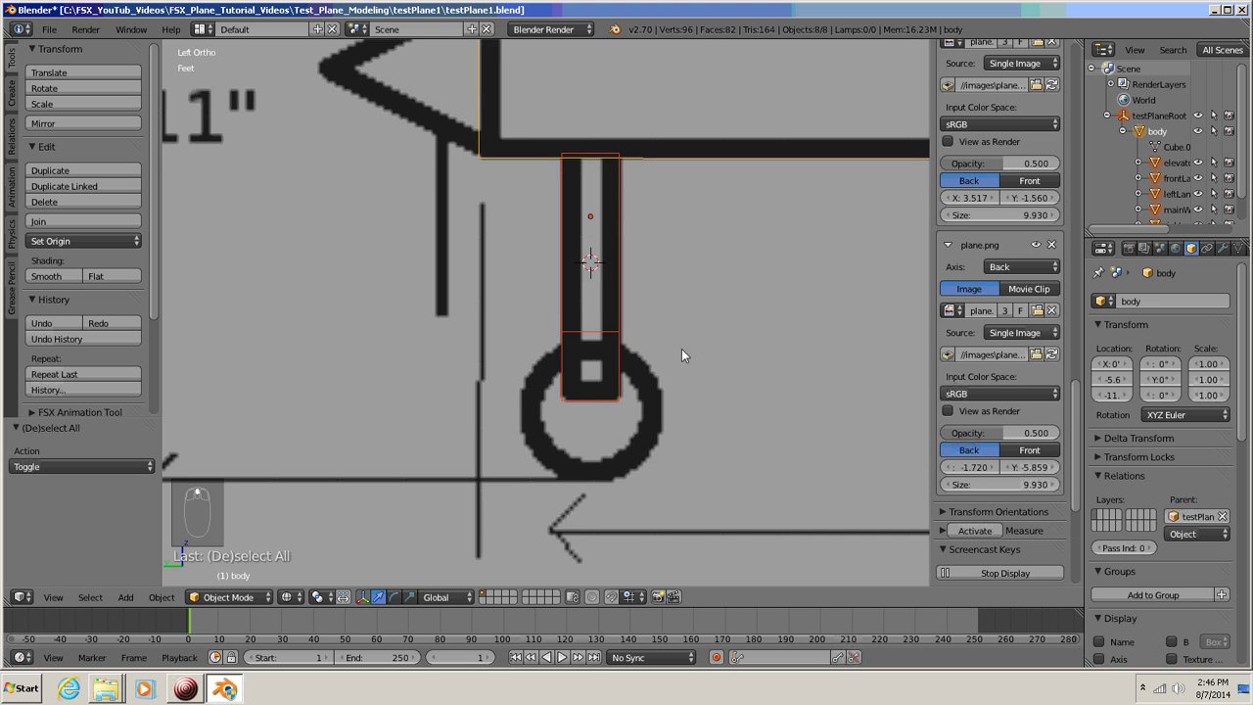
{"action": "middle_click_drag", "start_coordinate": [716, 376], "coordinate": [649, 318], "text": "shift"}
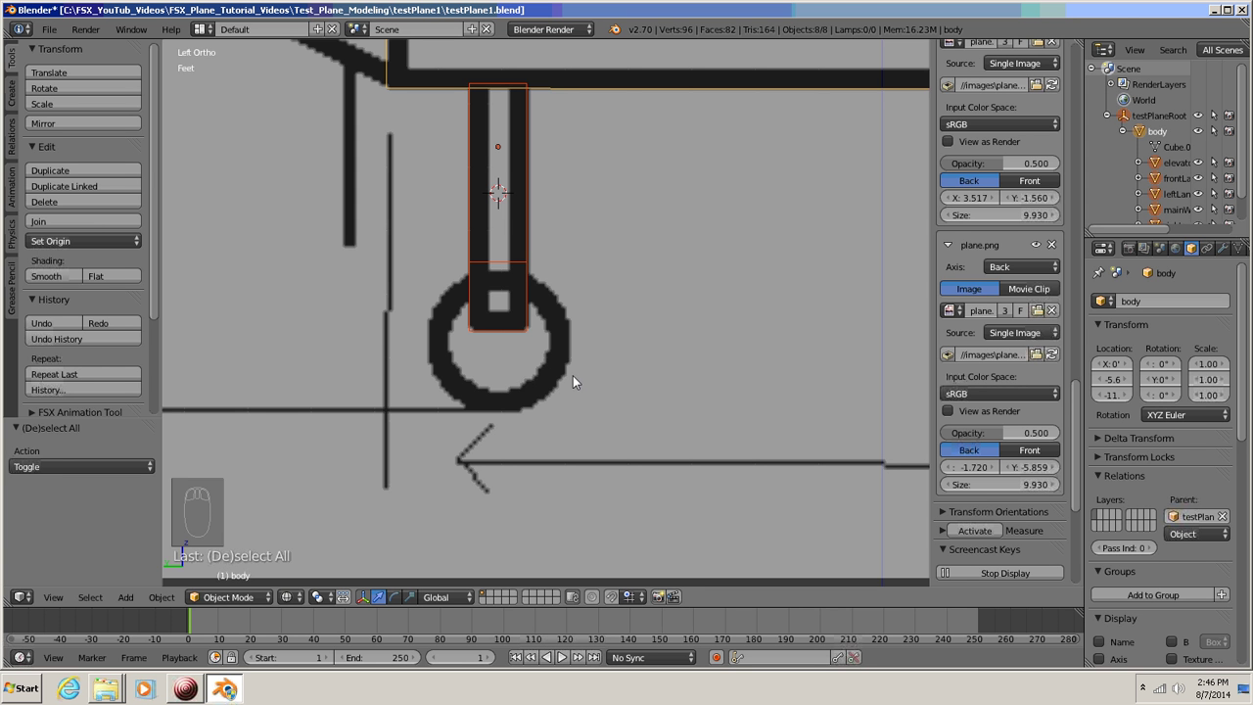
{"action": "left_click", "coordinate": [498, 344]}
{"action": "key", "text": "shift+a"}
{"action": "mouse_move", "coordinate": [387, 397]}
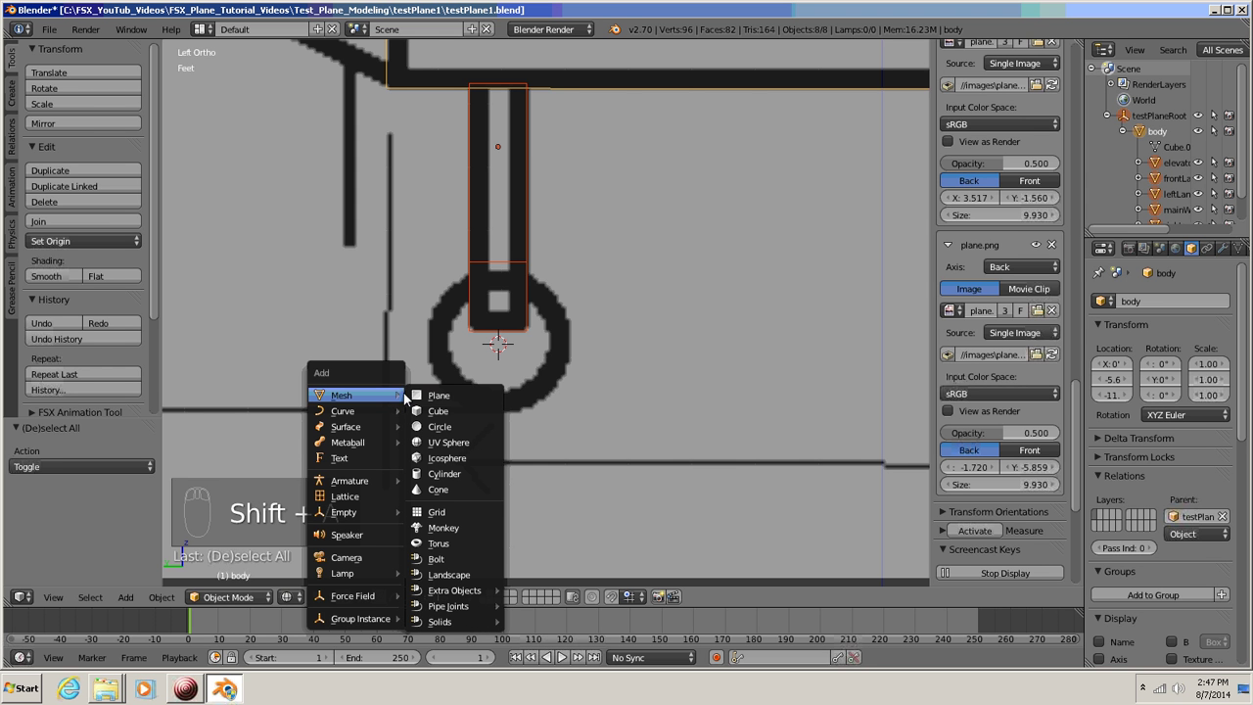
{"action": "left_click", "coordinate": [439, 544]}
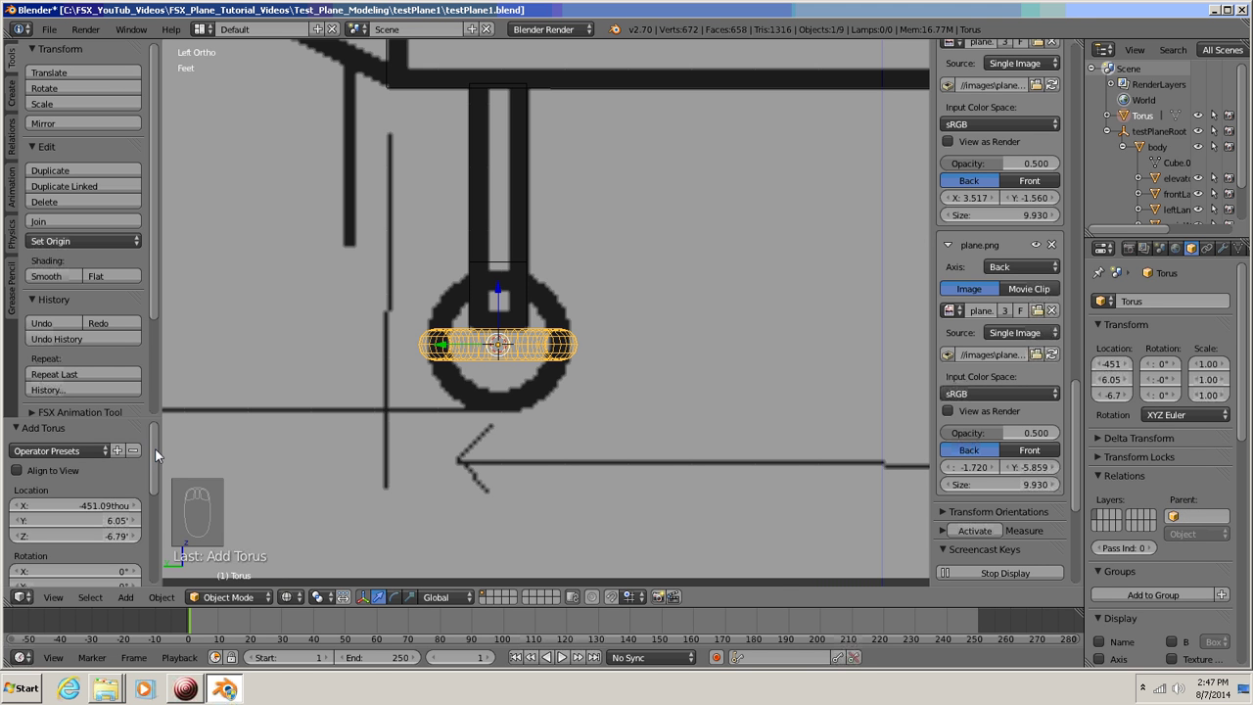
- Set the new torus to 12 major segments and 6 minor segments
{"action": "left_click_drag", "start_coordinate": [154, 448], "coordinate": [162, 542]}
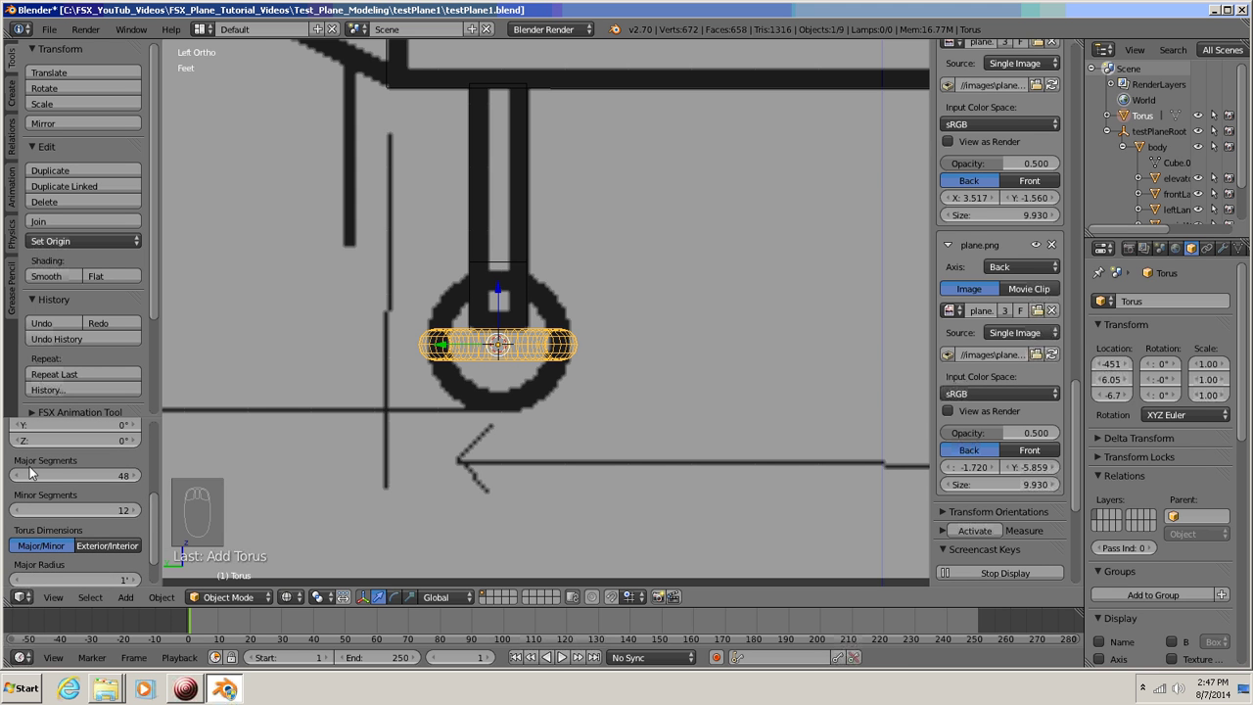
{"action": "left_click", "coordinate": [106, 476]}
{"action": "type", "text": "12"}
{"action": "key", "text": "Return"}
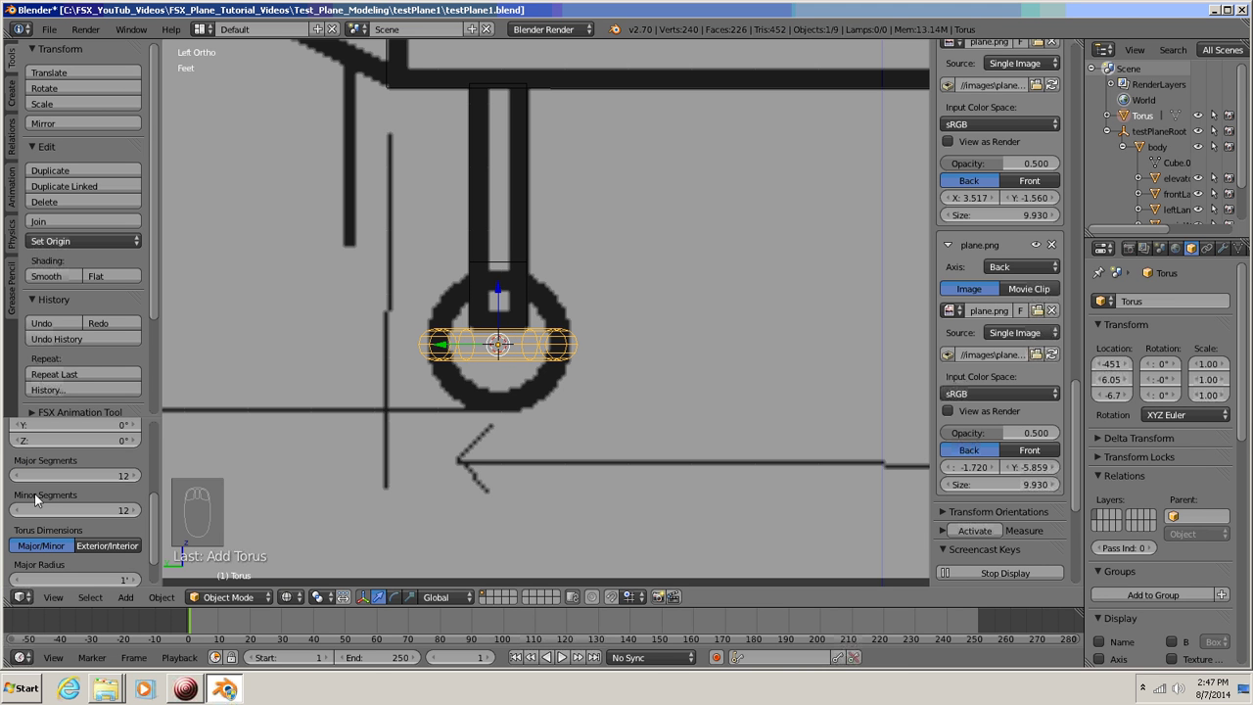
{"action": "left_click", "coordinate": [114, 511]}
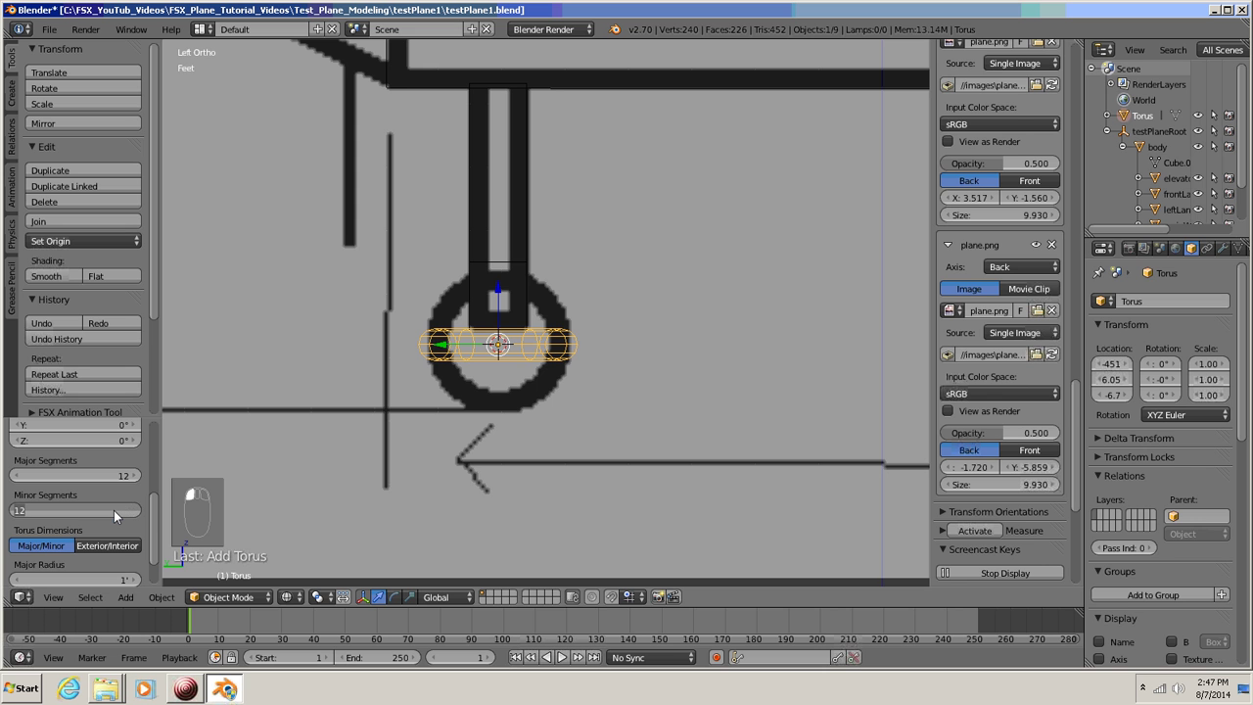
{"action": "type", "text": "6"}
{"action": "key", "text": "Return"}
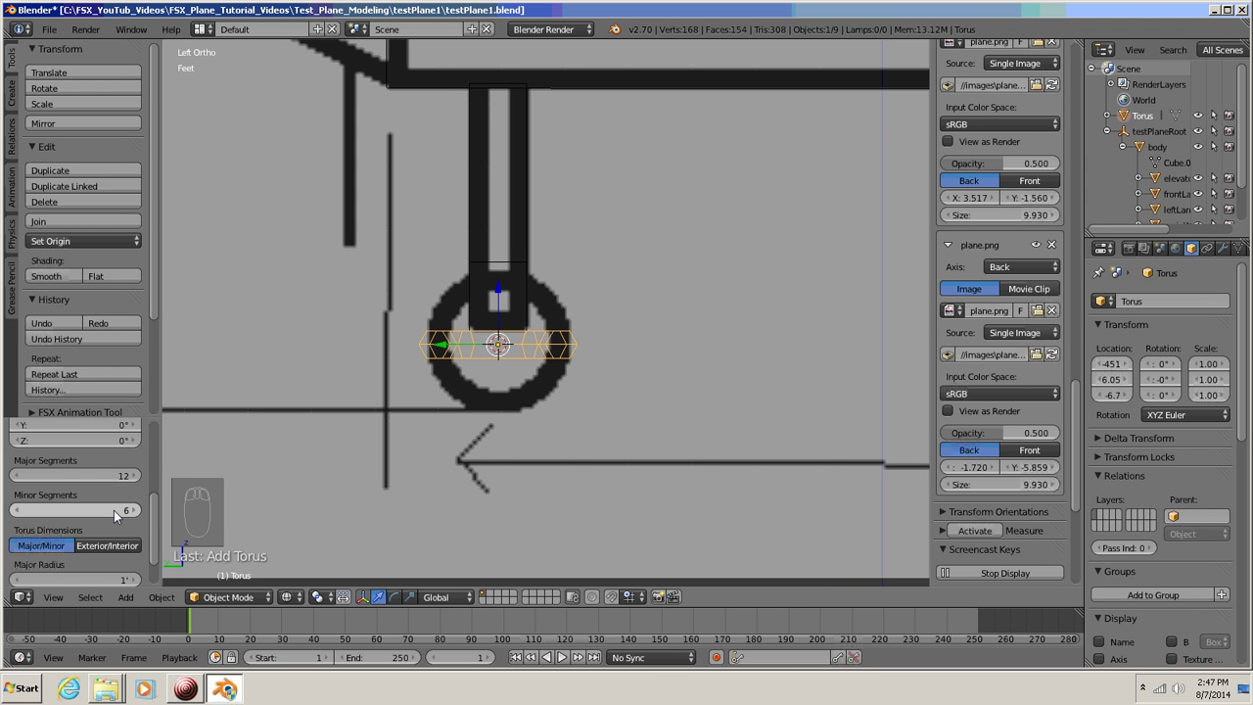
- Set the torus's minor radius to 4 inches
{"action": "scroll", "coordinate": [152, 526], "scroll_direction": "down", "scroll_amount": 2}
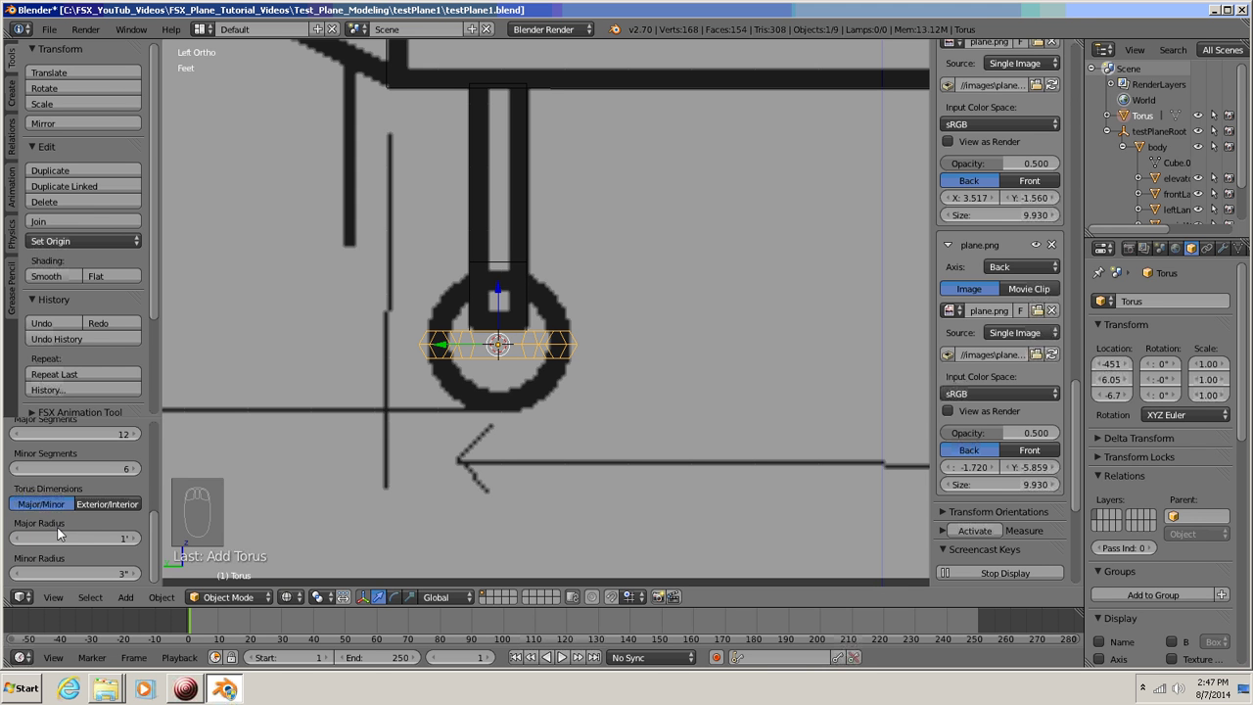
{"action": "left_click", "coordinate": [110, 573]}
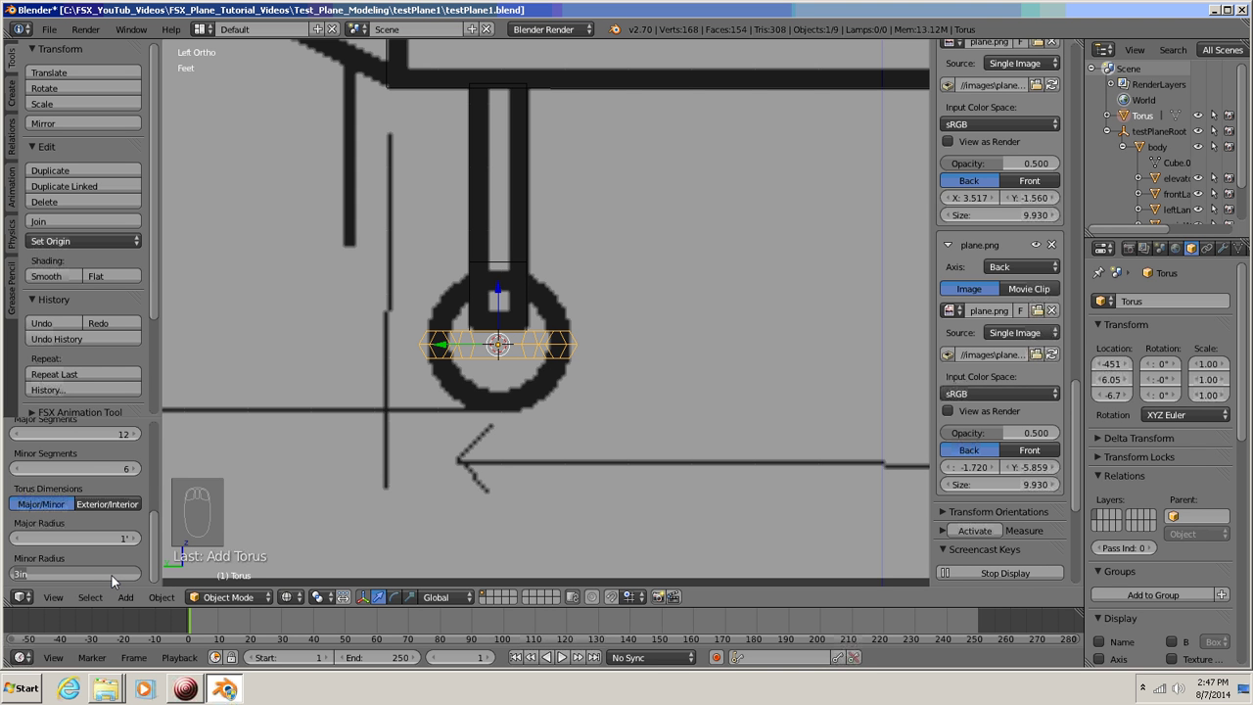
{"action": "type", "text": "4"}
{"action": "key", "text": "Return"}
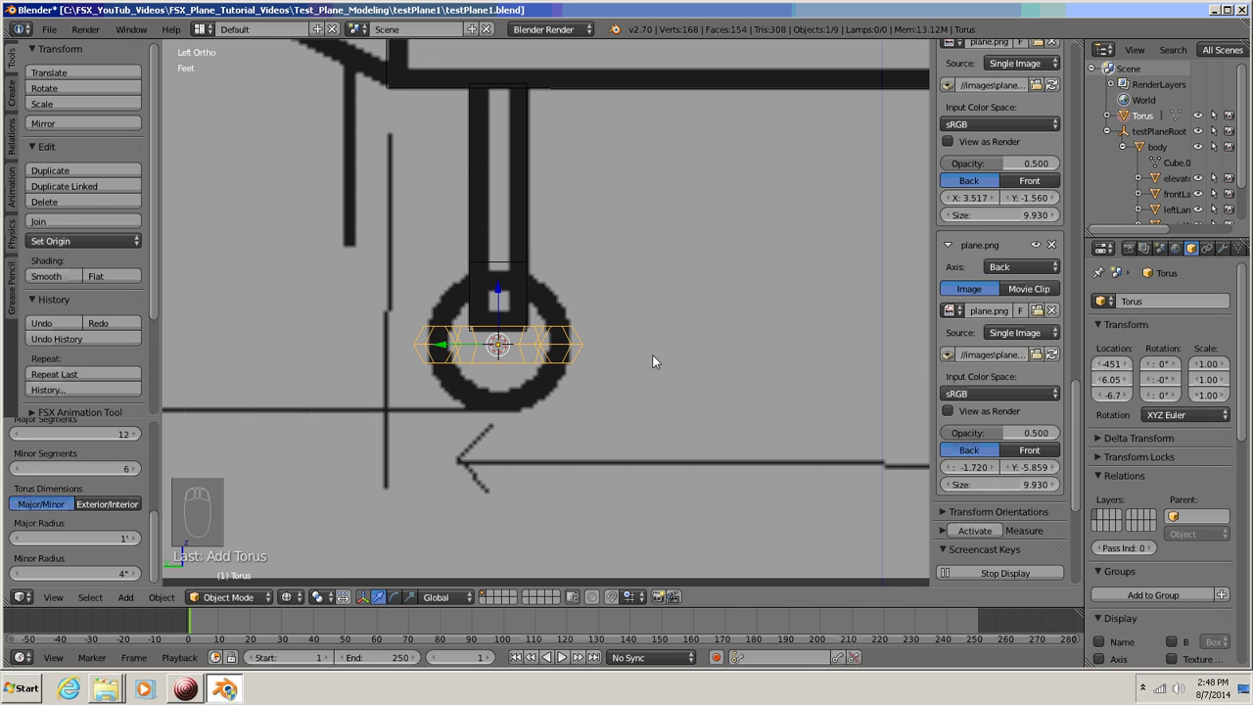
- Rotate the torus 90° about the global Y axis and scale it to about 0.864 to fit the front wheel drawing
{"action": "key", "text": "r"}
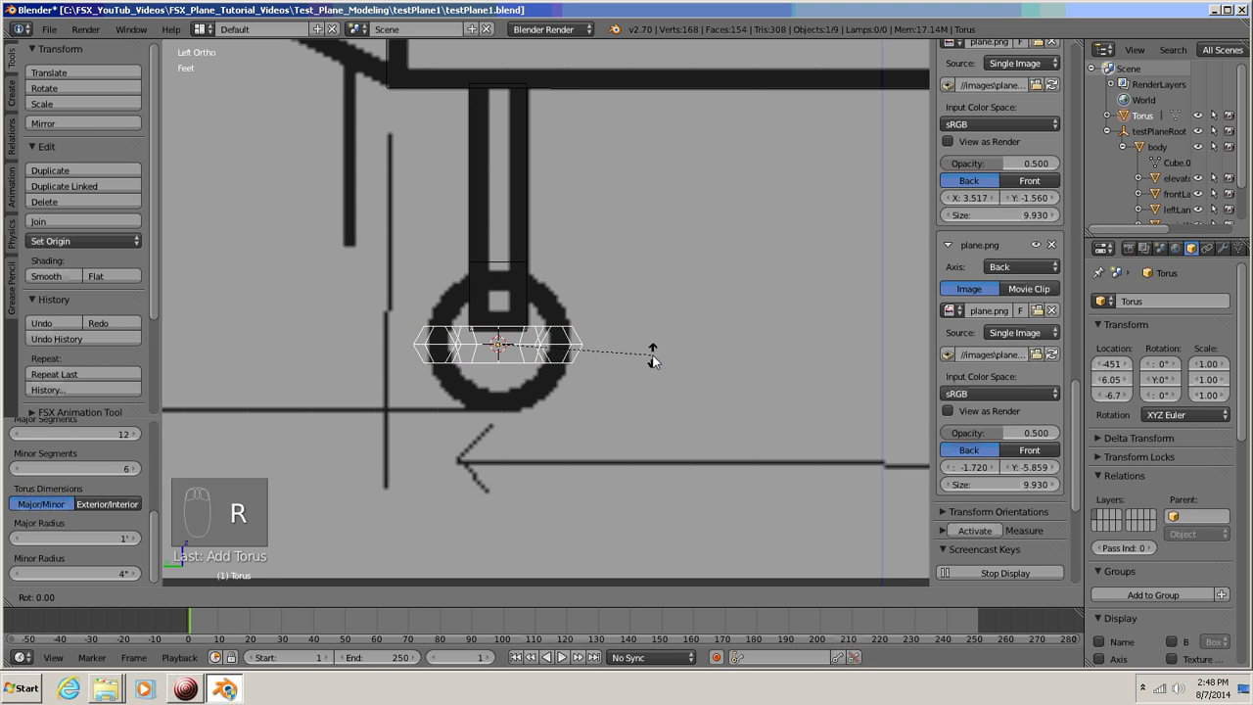
{"action": "key", "text": "y"}
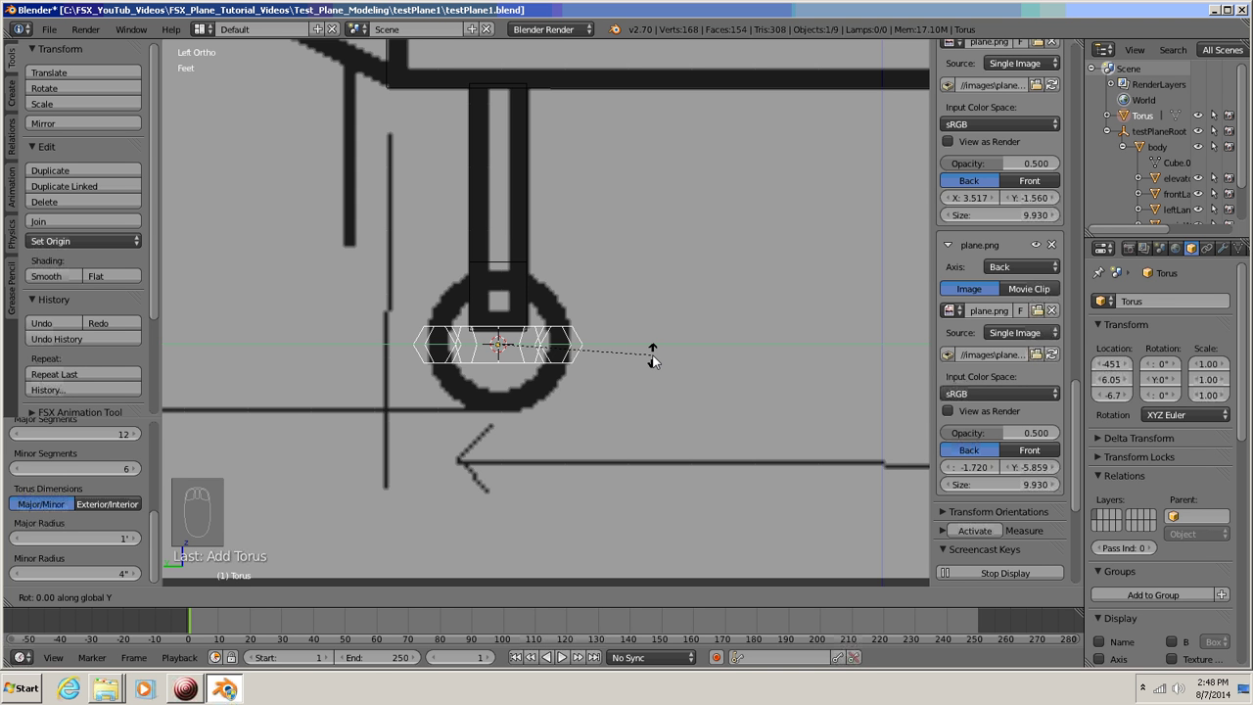
{"action": "type", "text": "90"}
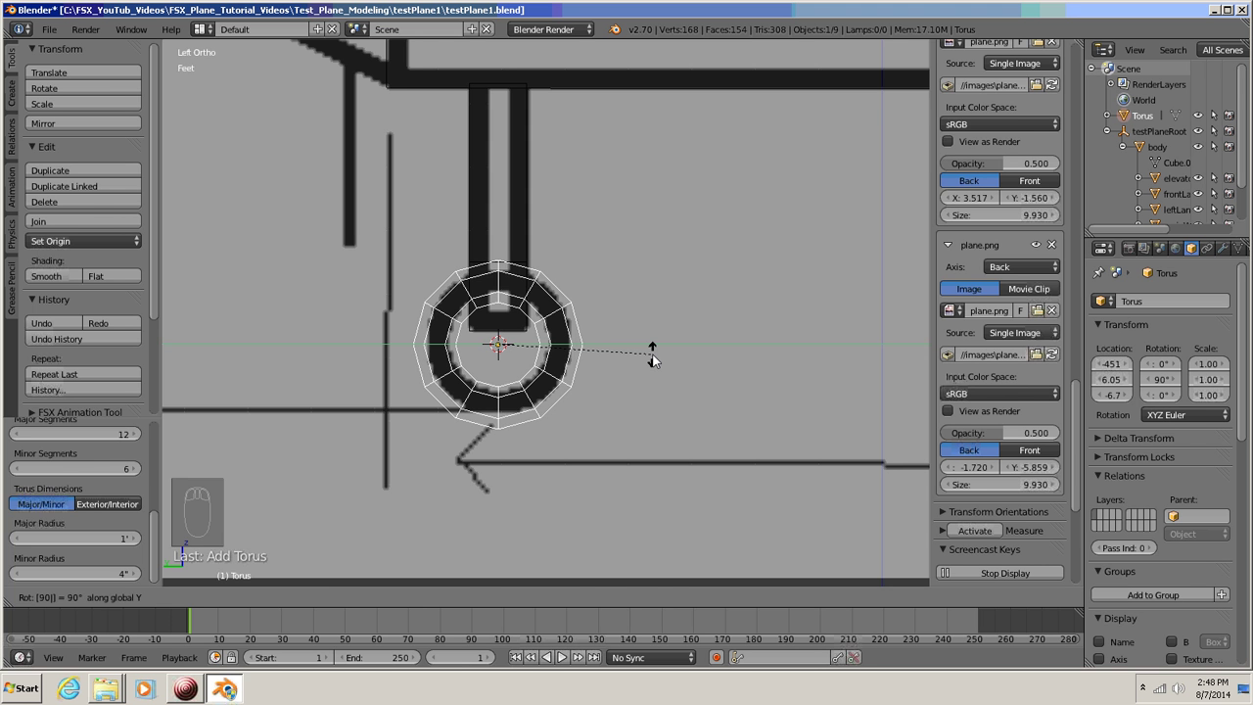
{"action": "key", "text": "Return"}
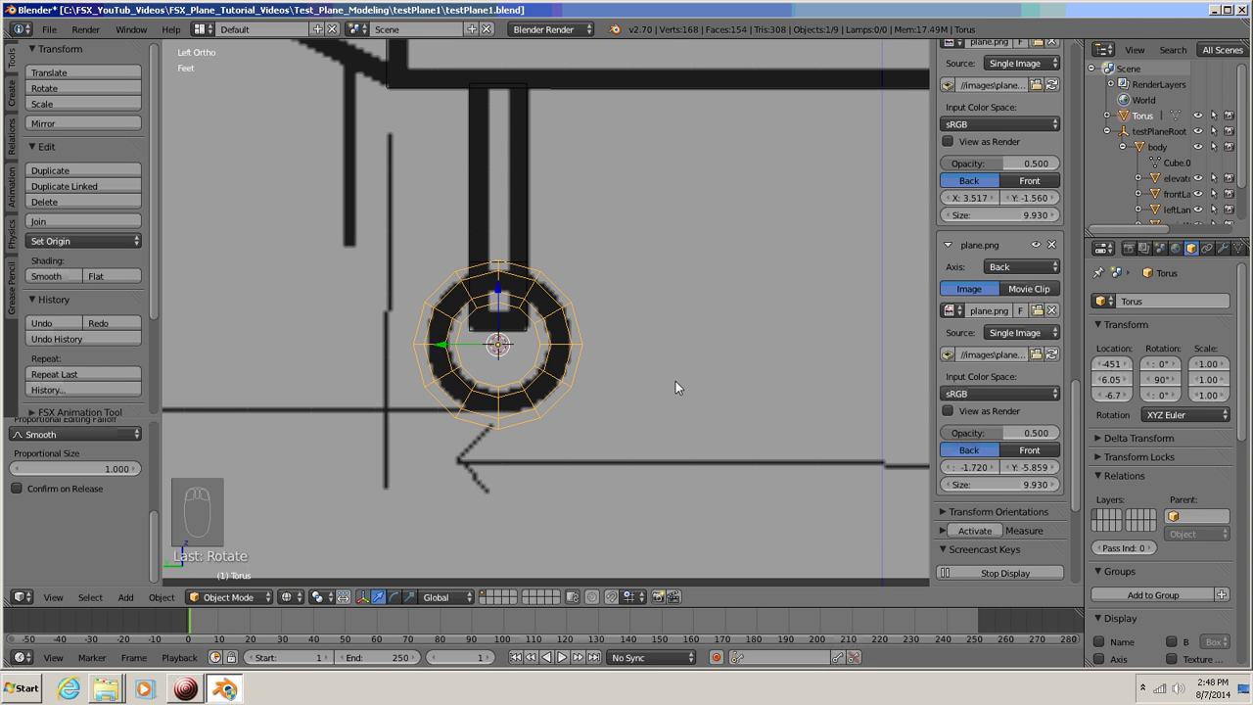
{"action": "key", "text": "s"}
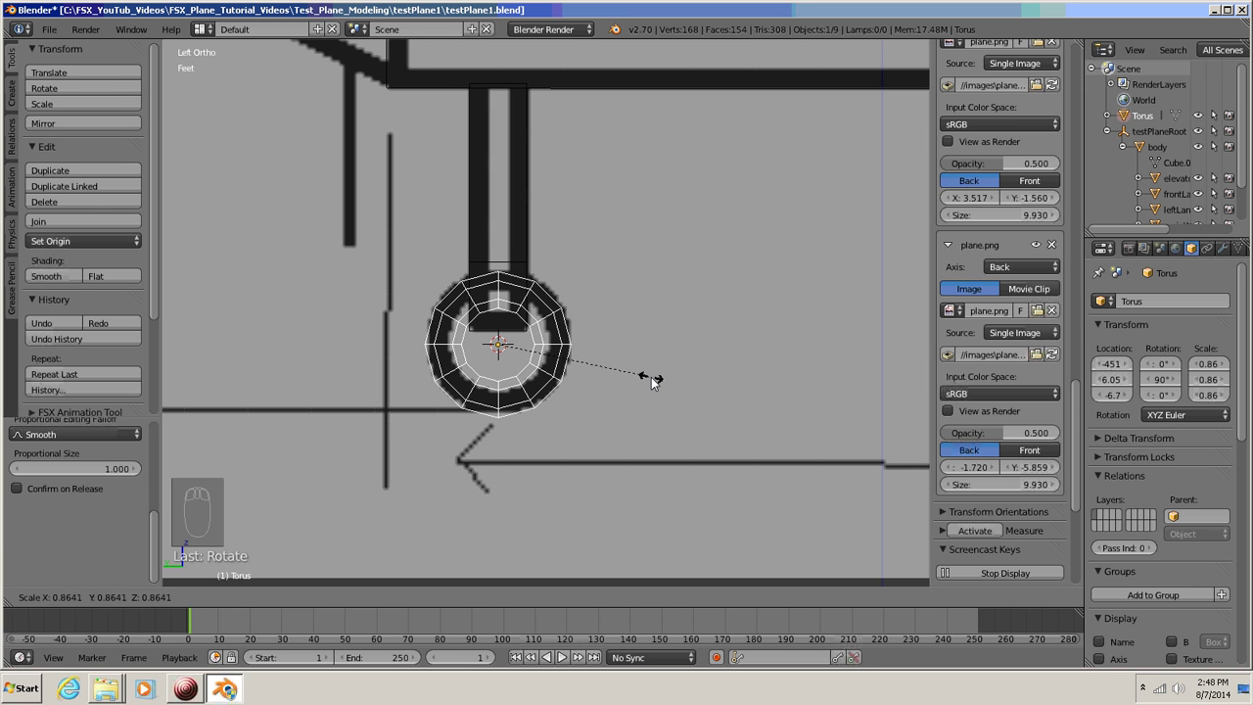
{"action": "left_click", "coordinate": [652, 381]}
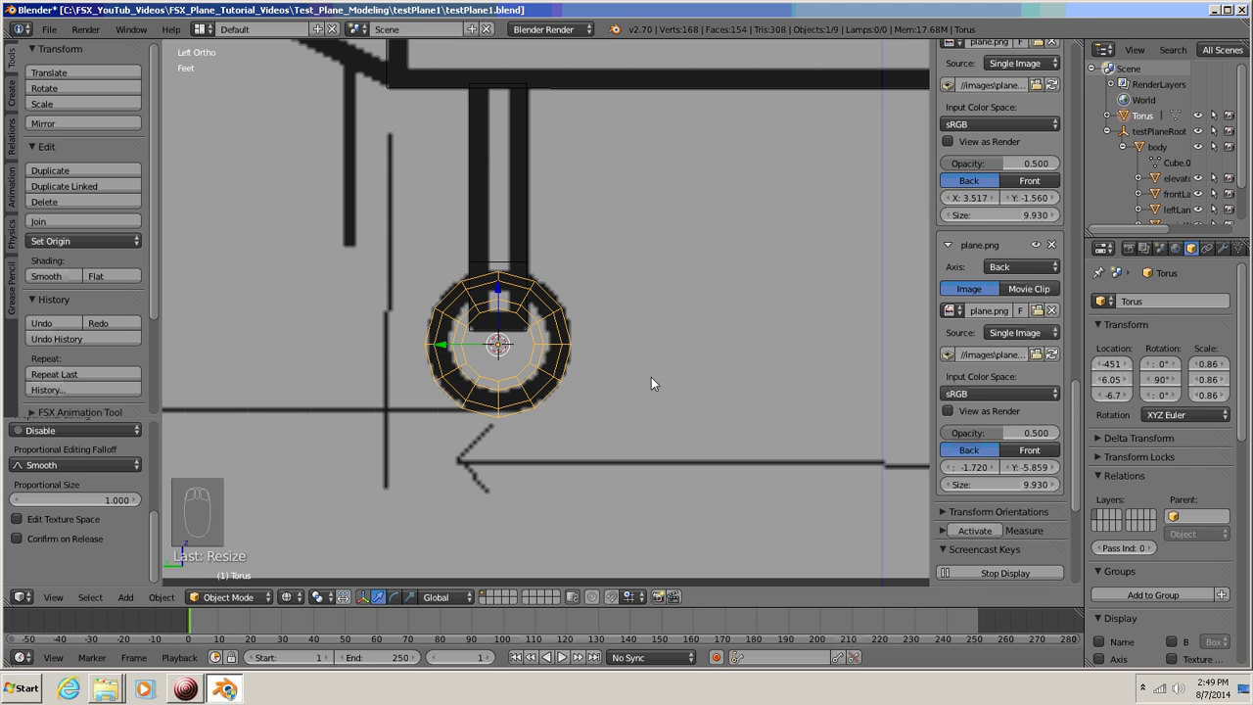
- In the top view, move the torus about 500 thou along the global X axis to centre it on the plane's centreline
{"action": "key", "text": "KP_7"}
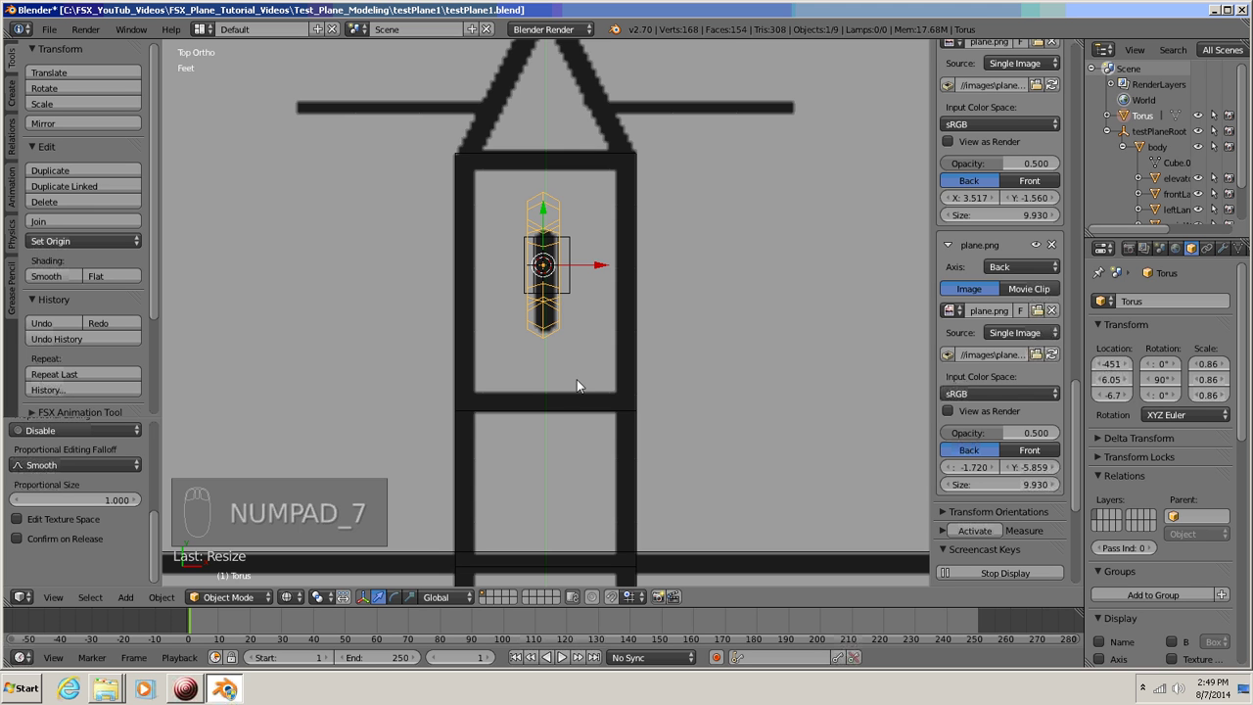
{"action": "scroll", "coordinate": [578, 367], "scroll_direction": "up", "scroll_amount": 3}
{"action": "scroll", "coordinate": [578, 370], "scroll_direction": "up", "scroll_amount": 1}
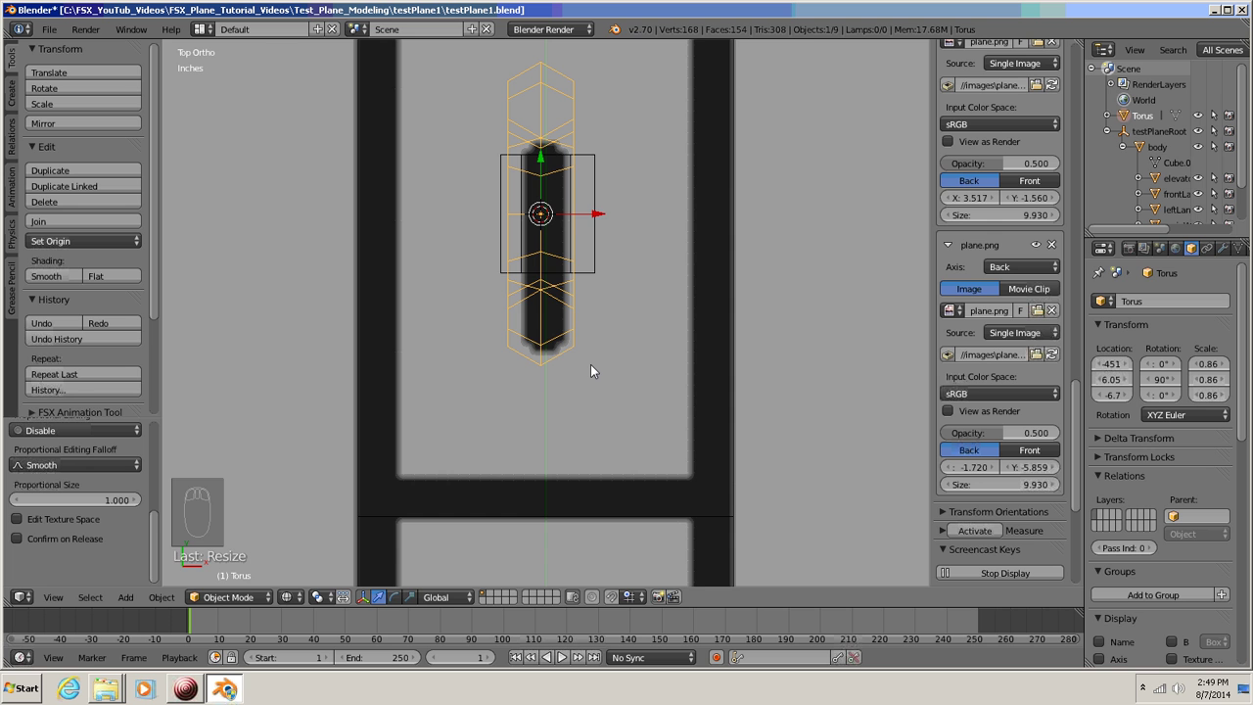
{"action": "middle_click_drag", "start_coordinate": [590, 364], "coordinate": [560, 416], "text": "shift"}
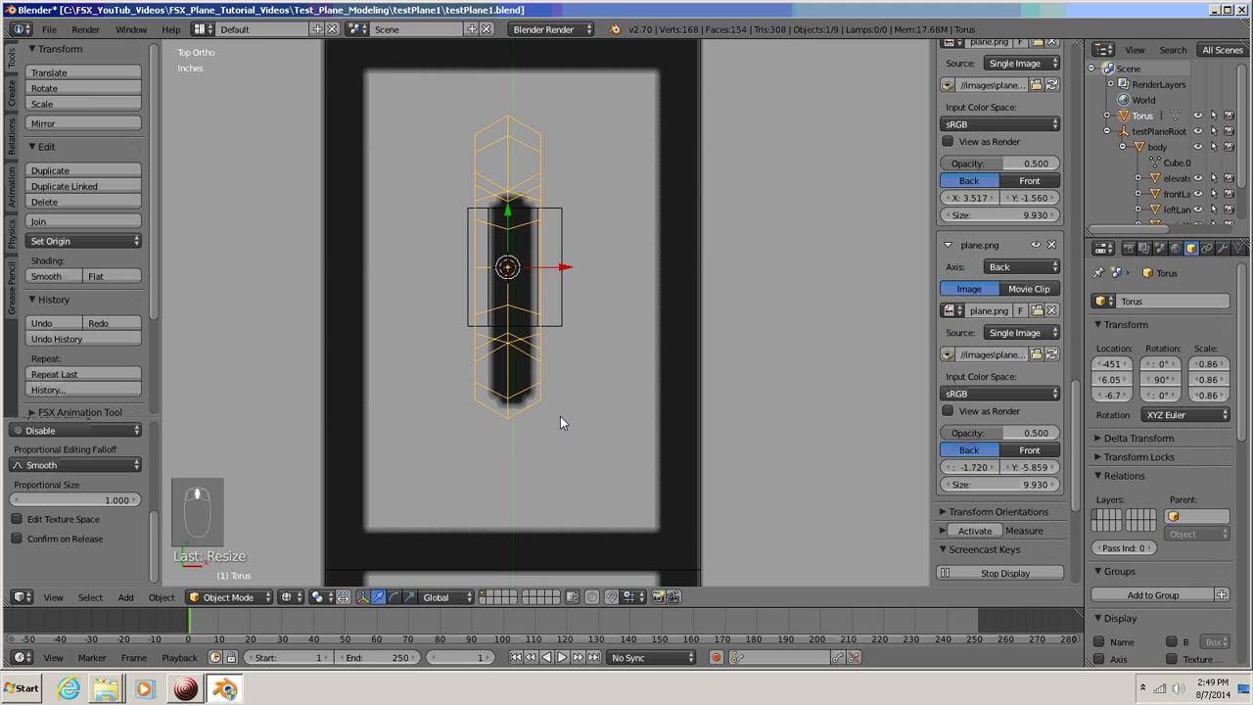
{"action": "key", "text": "g"}
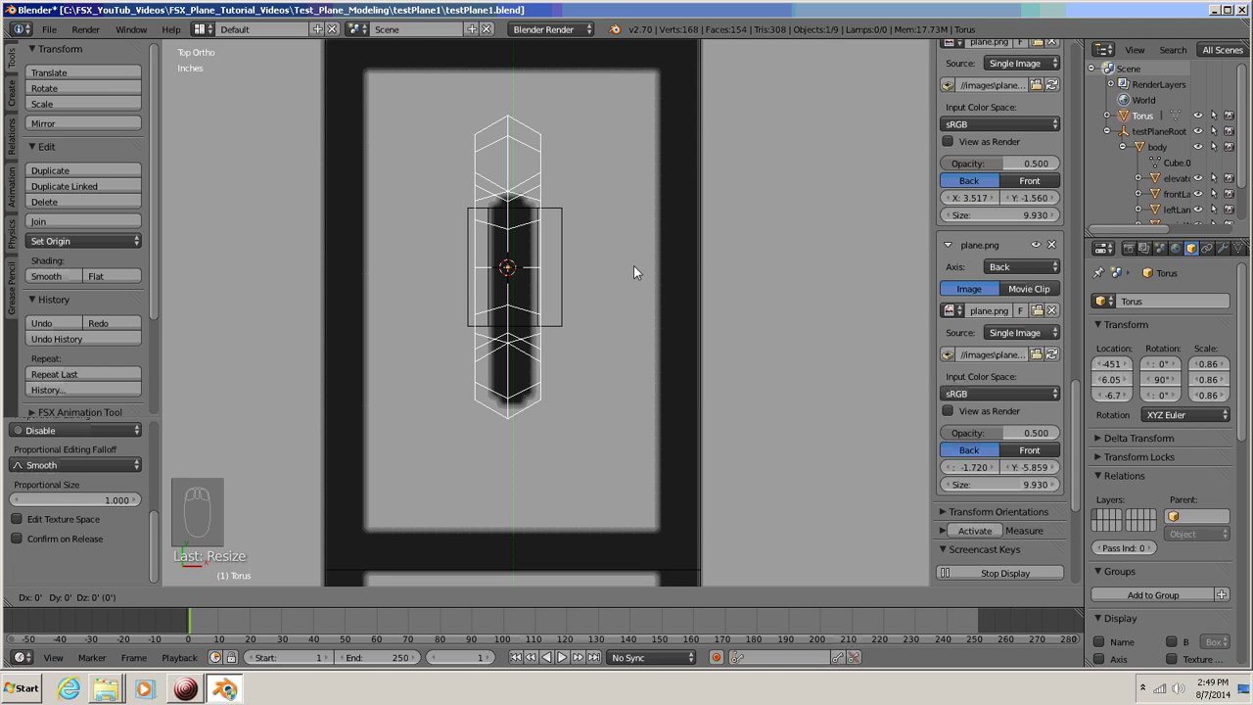
{"action": "key", "text": "x"}
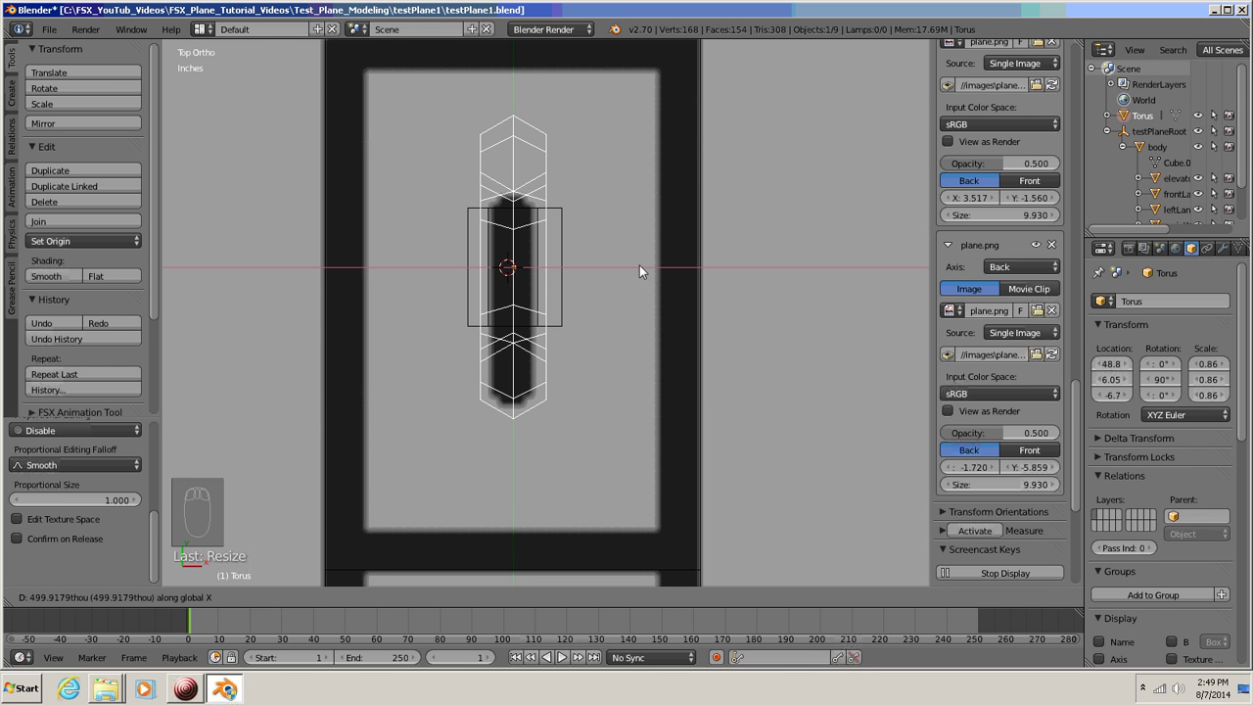
{"action": "left_click", "coordinate": [639, 266]}
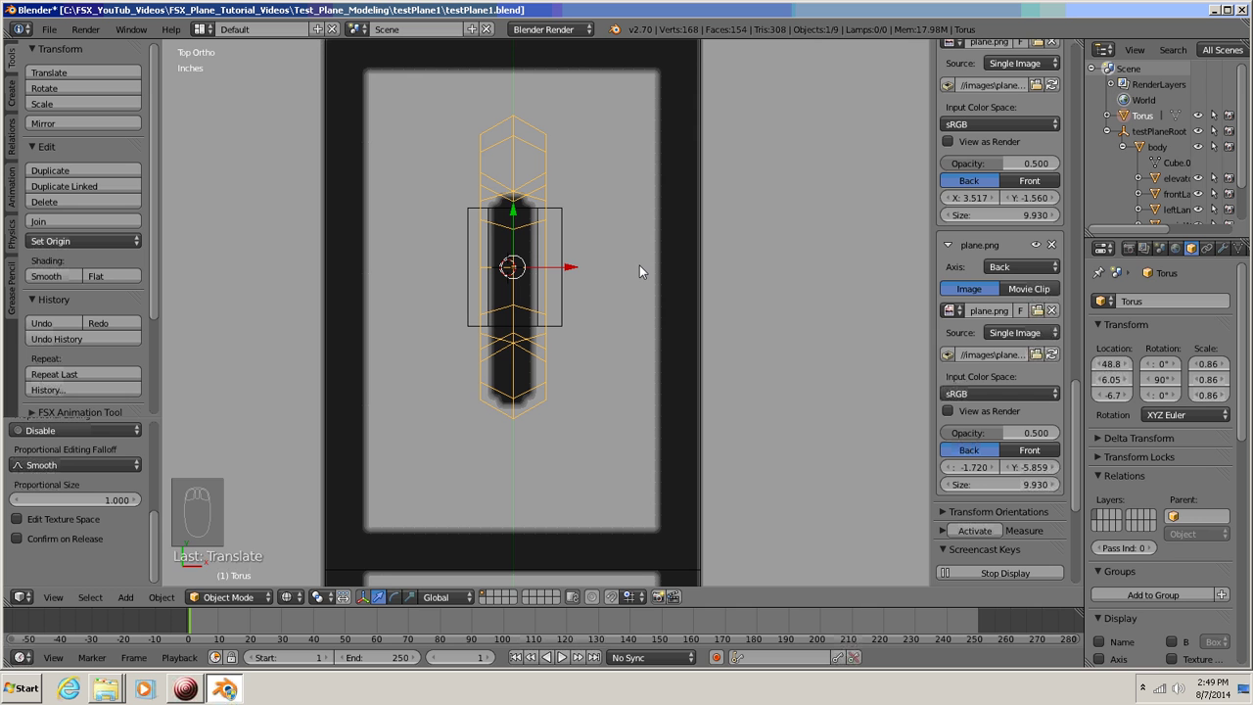
- In the back view, scale the torus to about 0.84 along the global X axis to narrow the front wheel
{"action": "scroll", "coordinate": [639, 265], "scroll_direction": "down", "scroll_amount": 6}
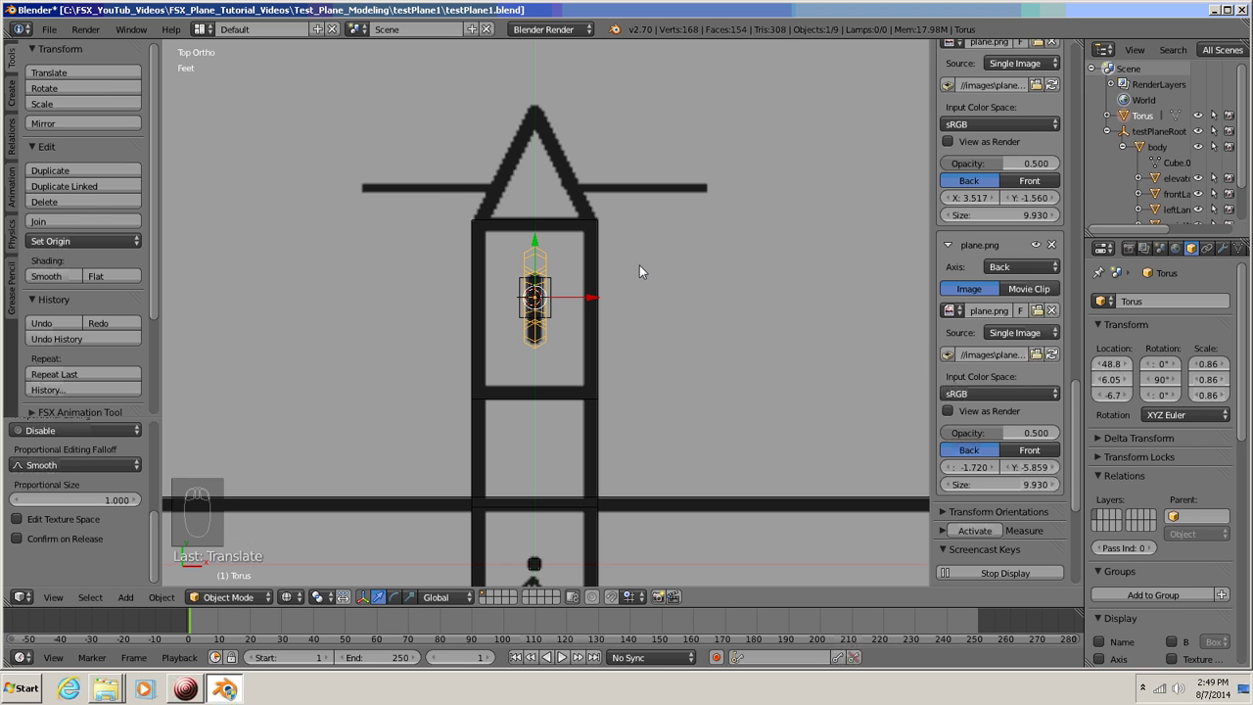
{"action": "key", "text": "ctrl+KP_1"}
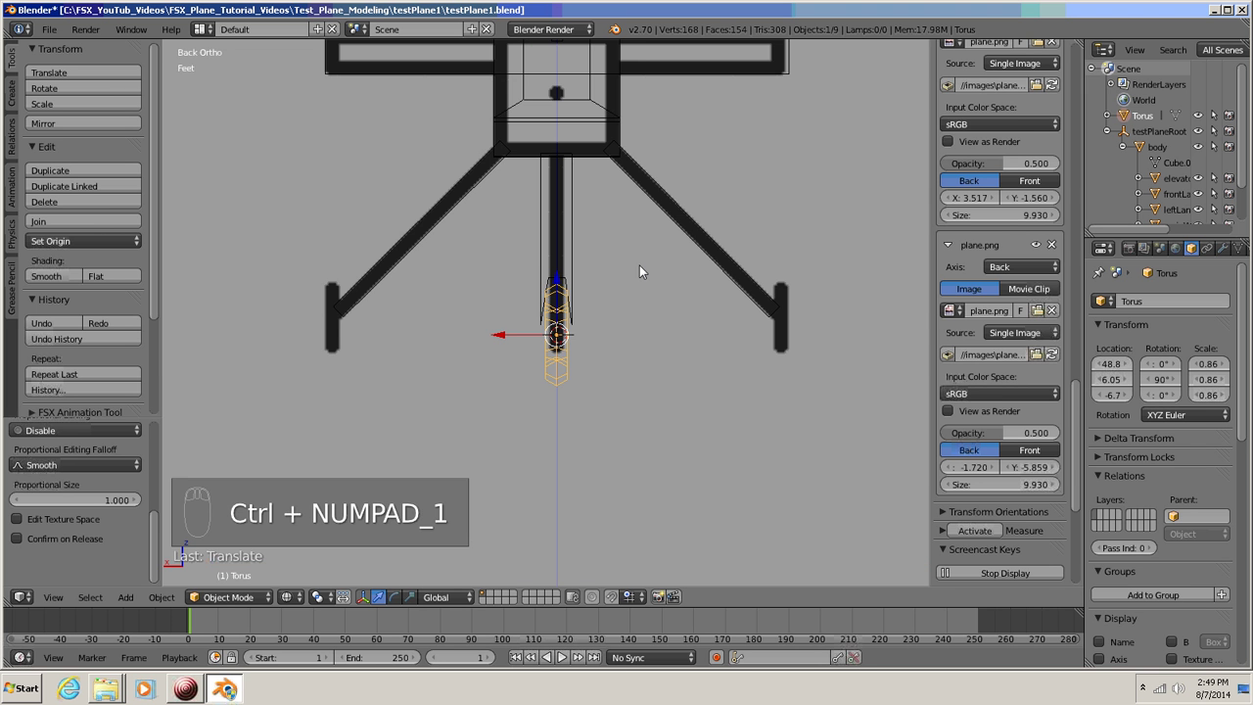
{"action": "scroll", "coordinate": [580, 340], "scroll_direction": "up", "scroll_amount": 5}
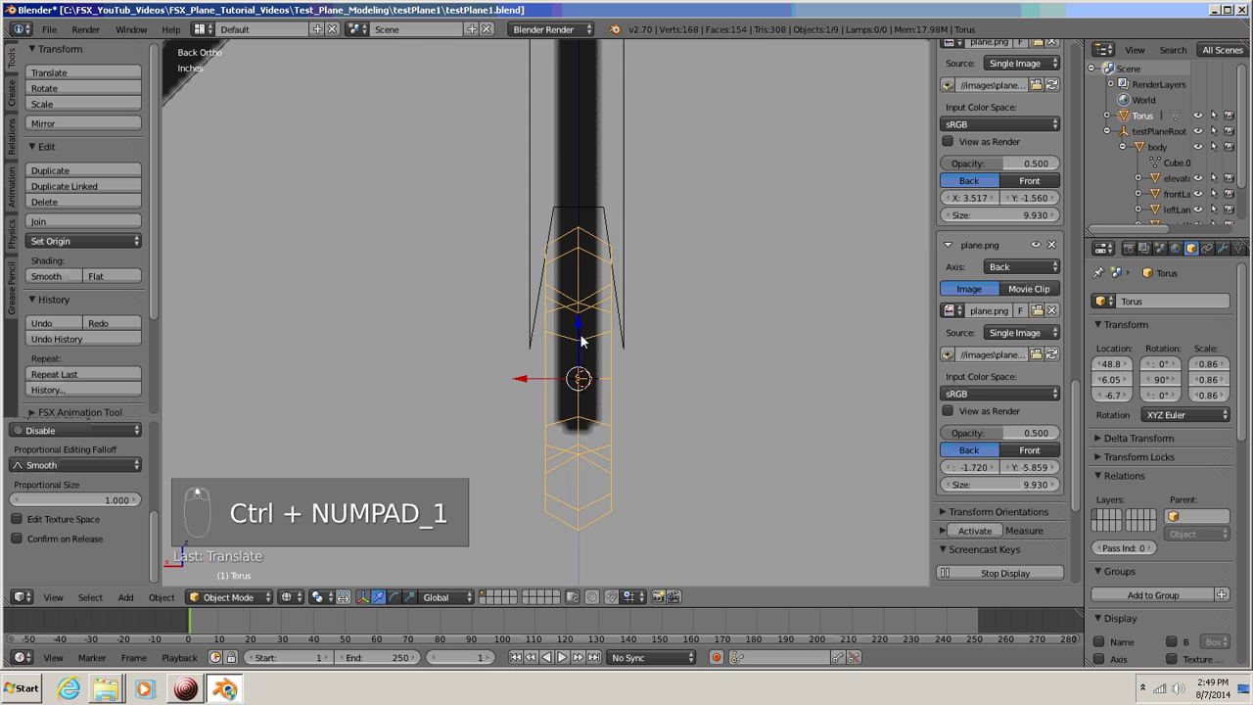
{"action": "middle_click_drag", "start_coordinate": [656, 329], "coordinate": [611, 261], "text": "shift"}
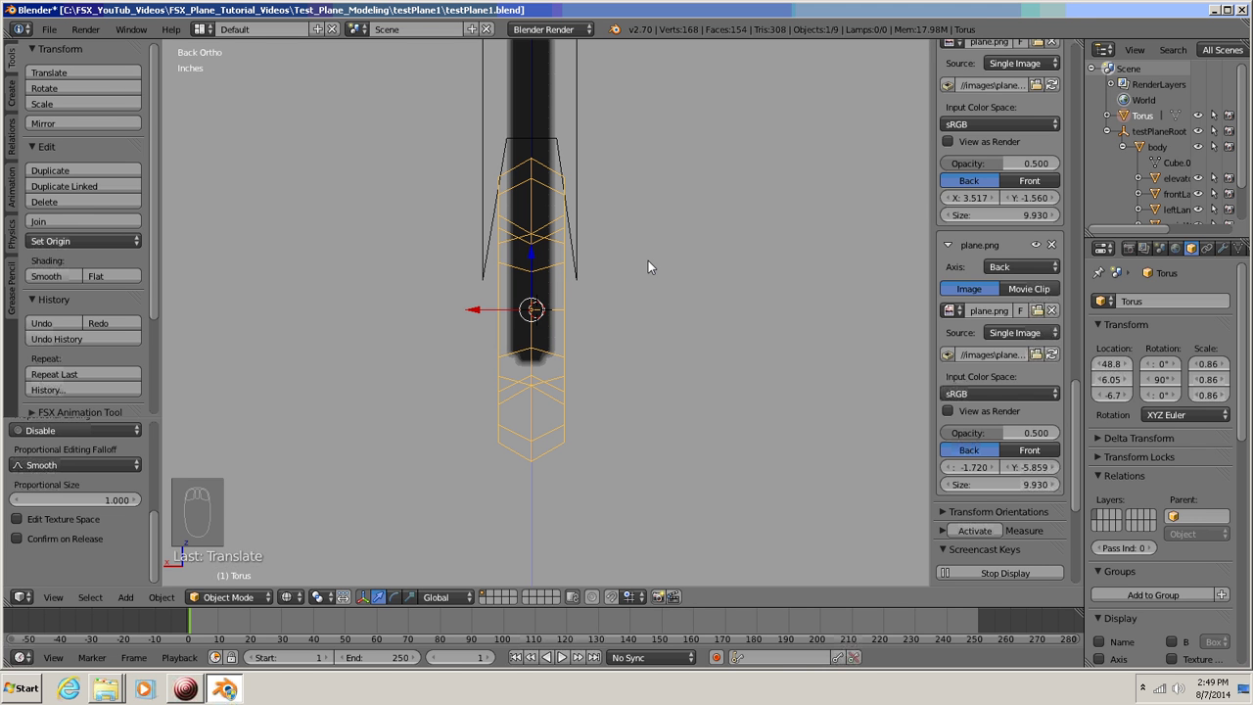
{"action": "key", "text": "s"}
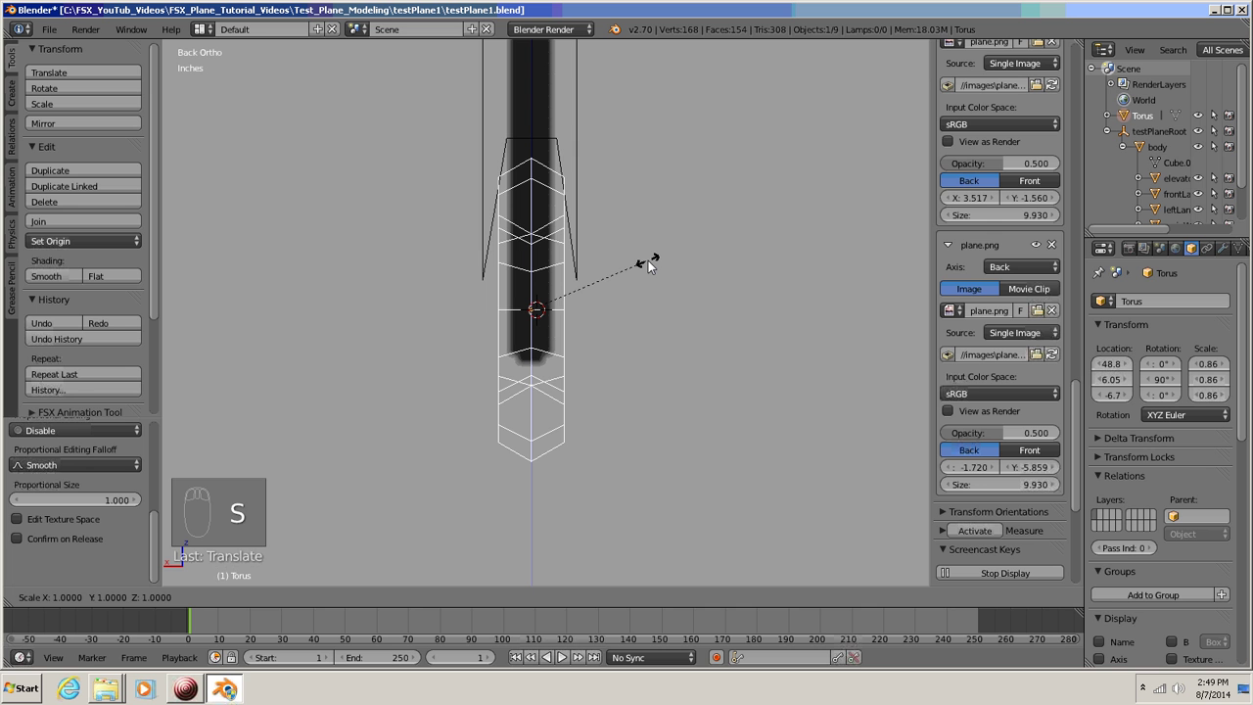
{"action": "key", "text": "x"}
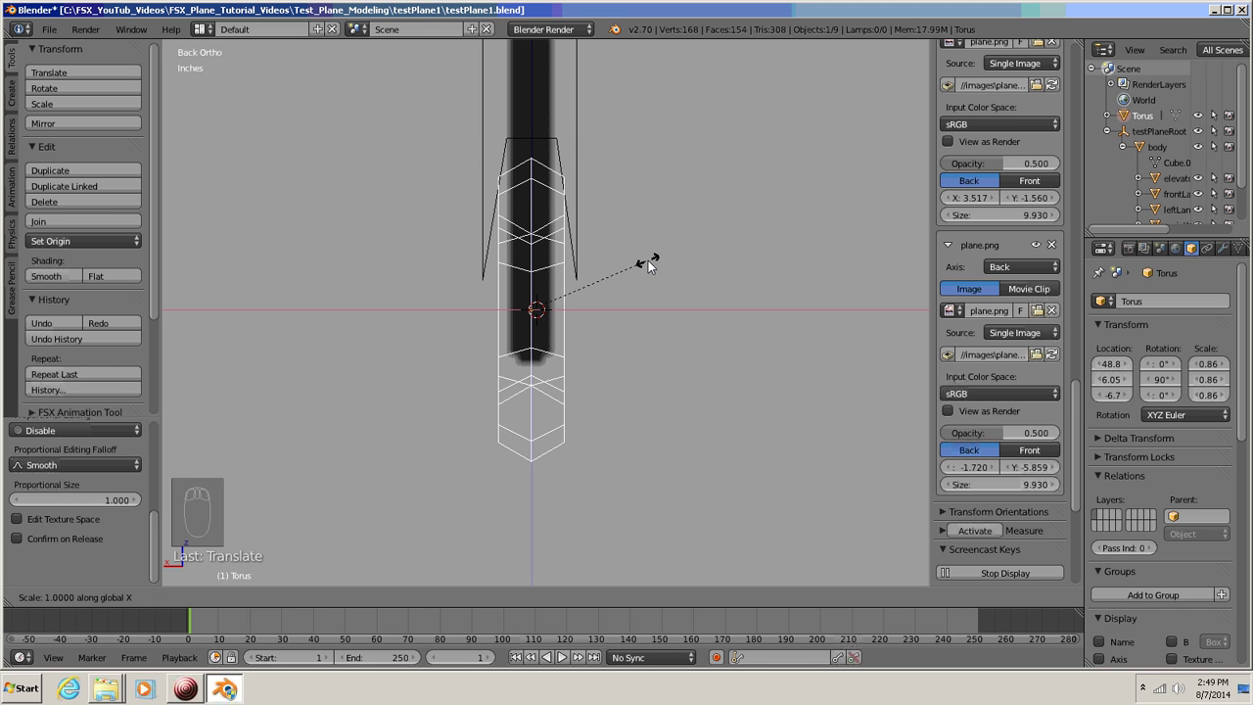
{"action": "mouse_move", "coordinate": [634, 260]}
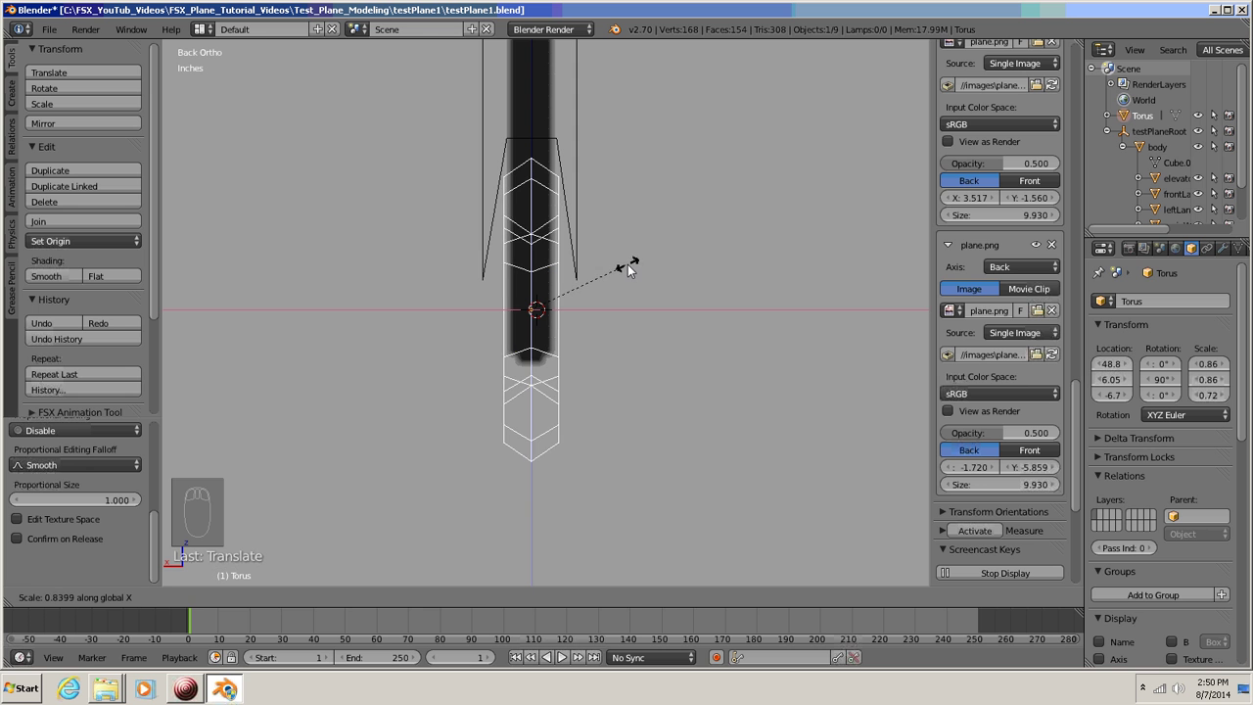
{"action": "left_click", "coordinate": [627, 265]}
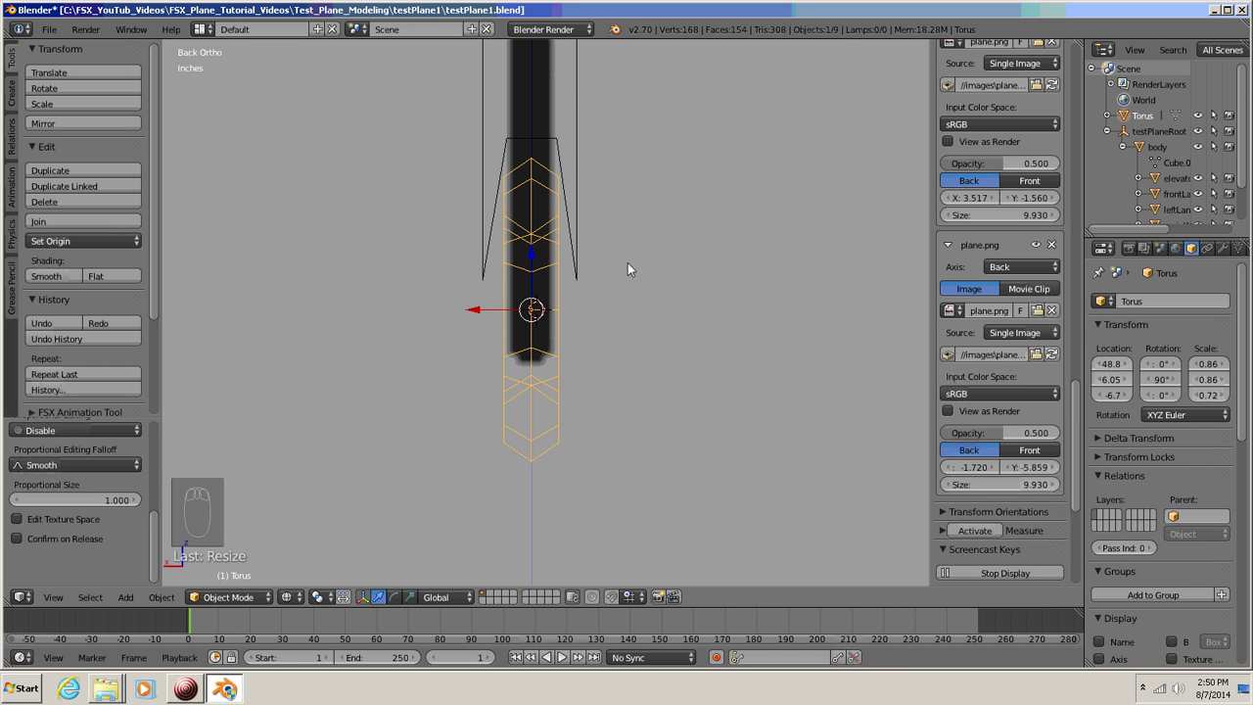
- Rename the torus object as frontTire
{"action": "scroll", "coordinate": [627, 262], "scroll_direction": "down", "scroll_amount": 6}
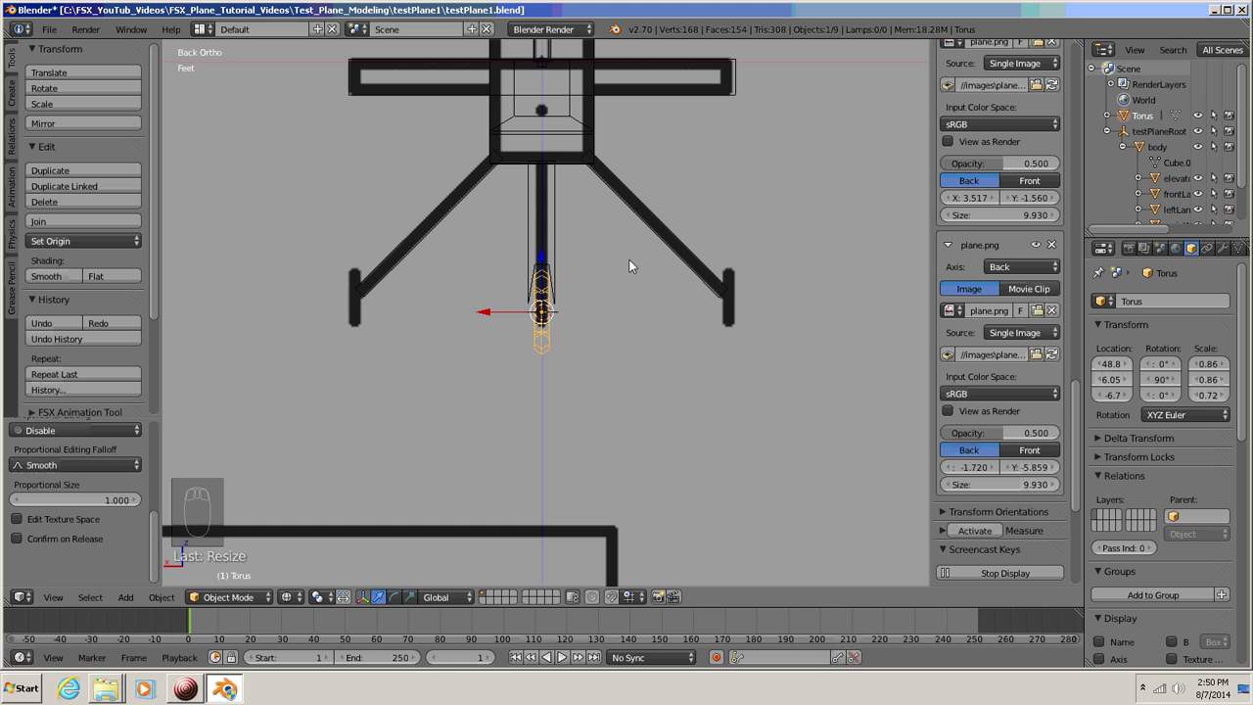
{"action": "middle_click_drag", "start_coordinate": [629, 265], "coordinate": [606, 329]}
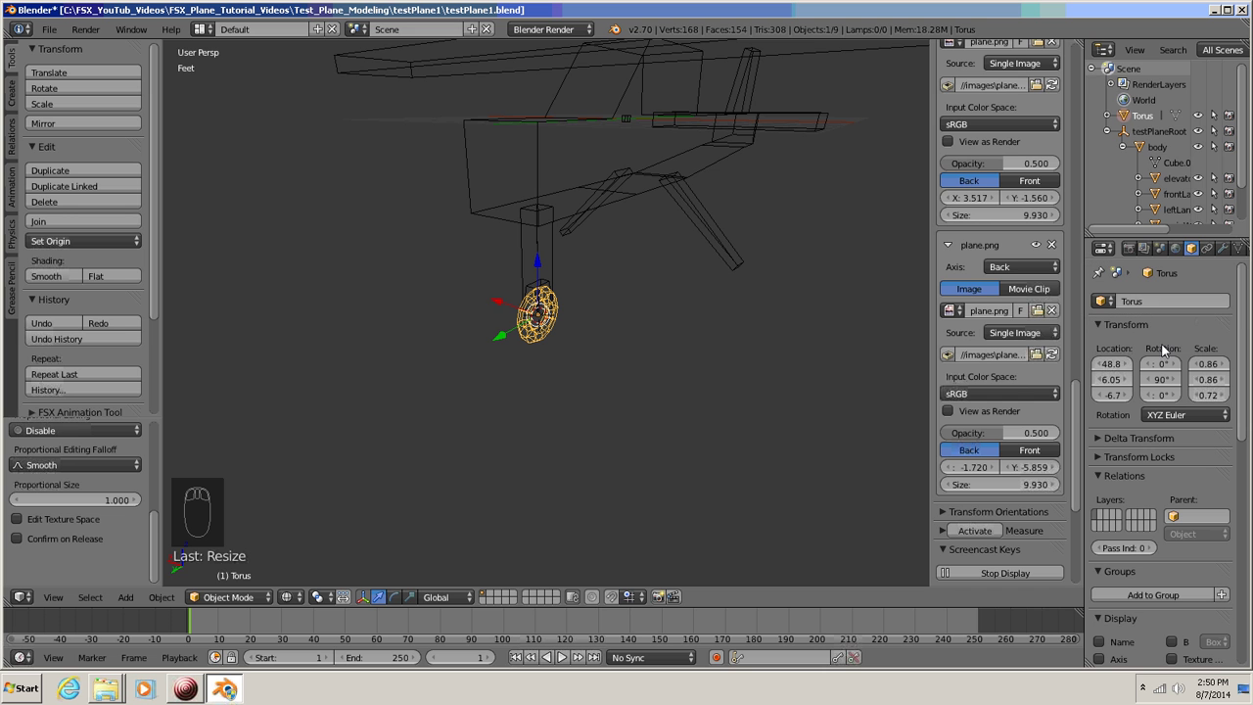
{"action": "left_click", "coordinate": [1141, 301]}
{"action": "type", "text": "Tire"}
{"action": "key", "text": "Return"}
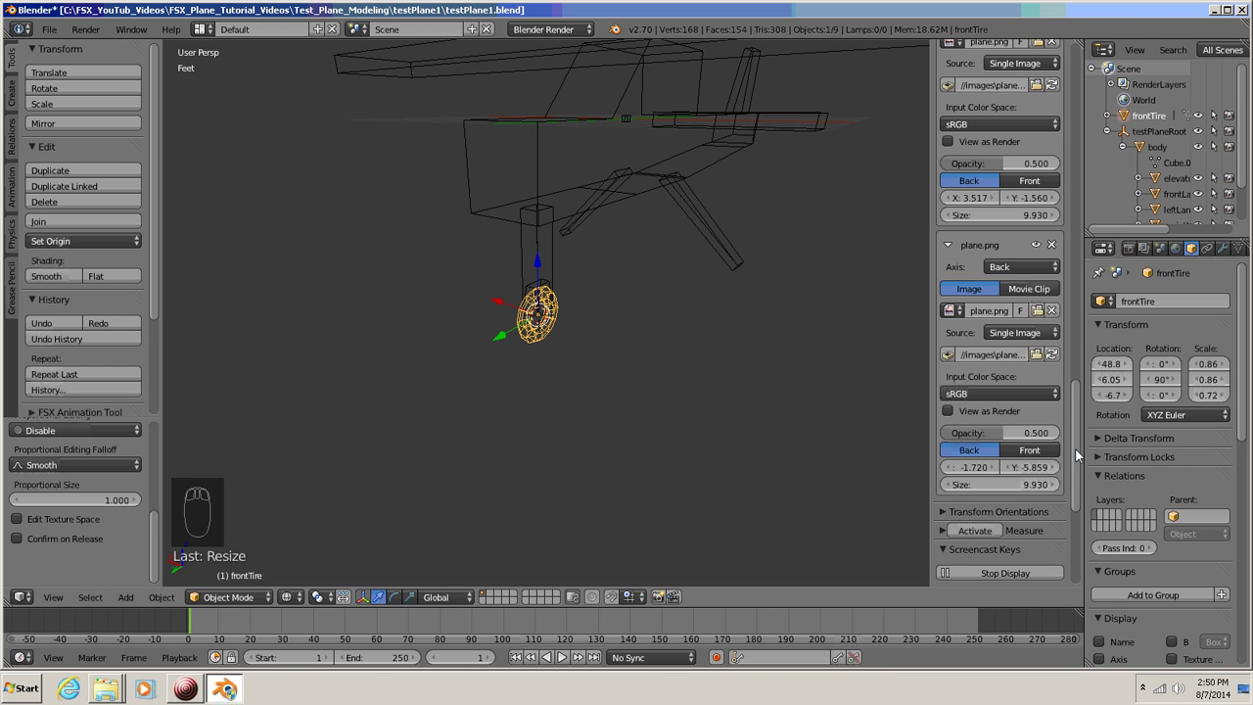
- Apply the scale transformation to the frontTire object
{"action": "left_click_drag", "start_coordinate": [1075, 456], "coordinate": [1076, 98]}
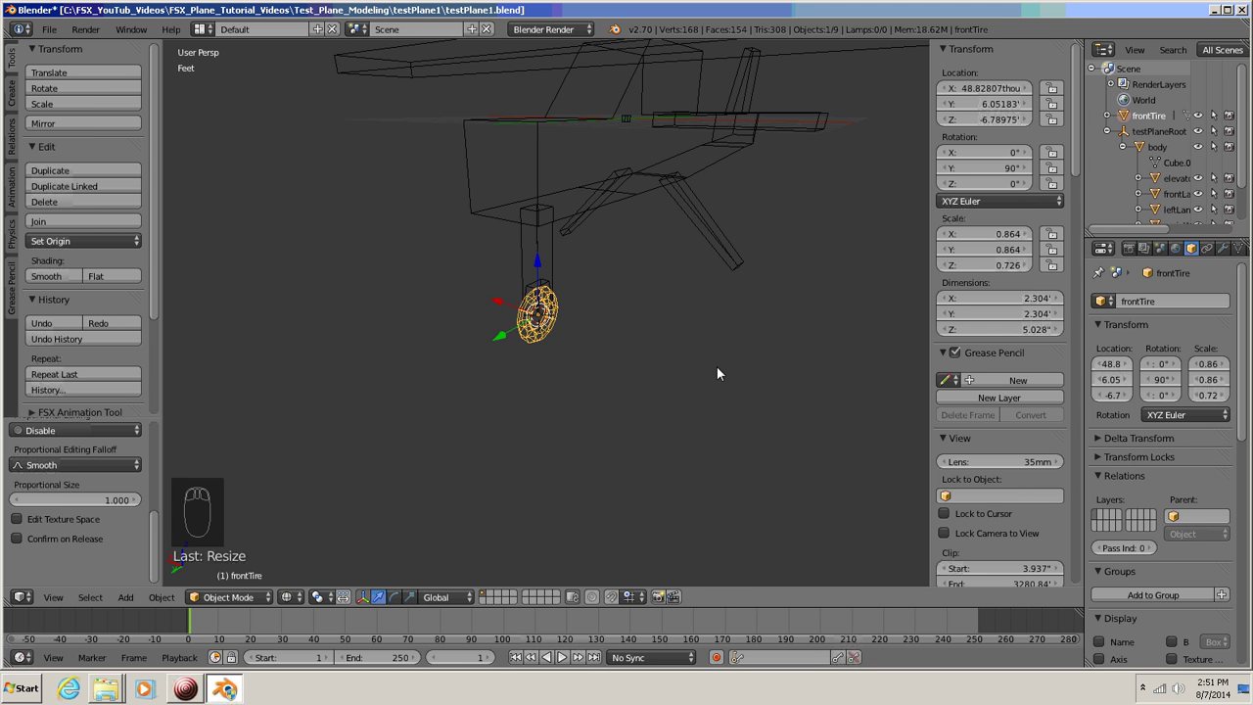
{"action": "key", "text": "shift+a"}
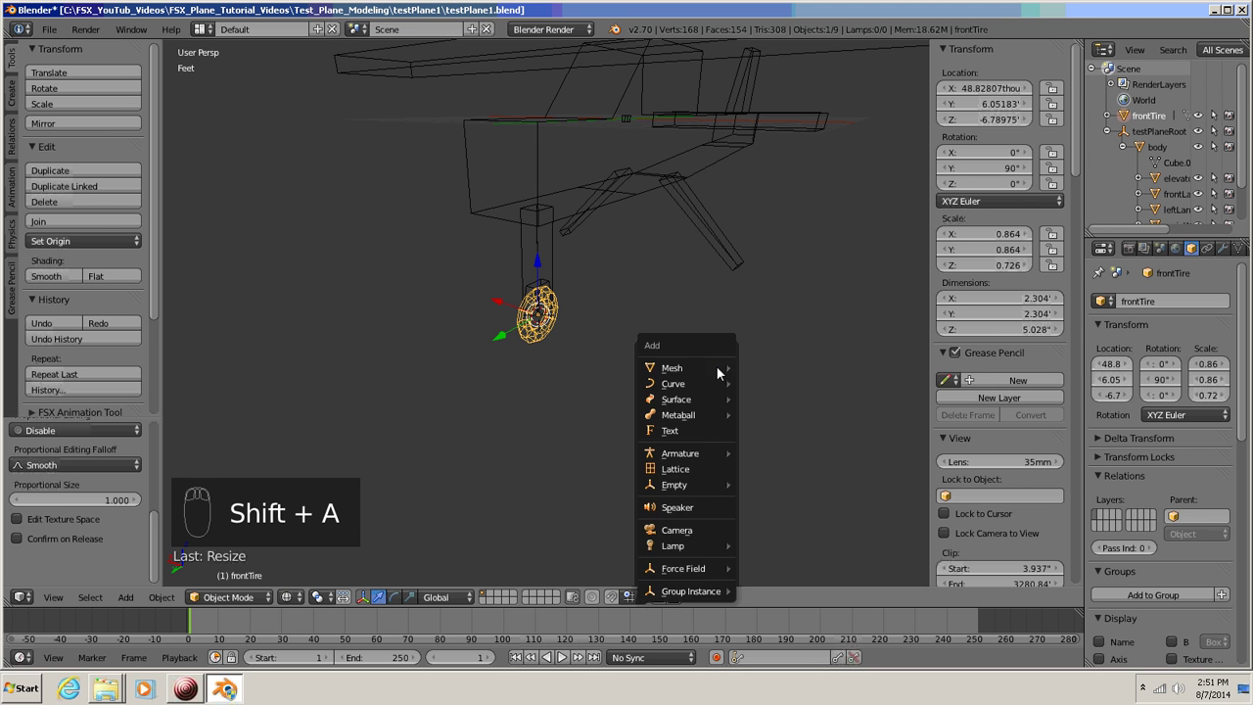
{"action": "mouse_move", "coordinate": [717, 369]}
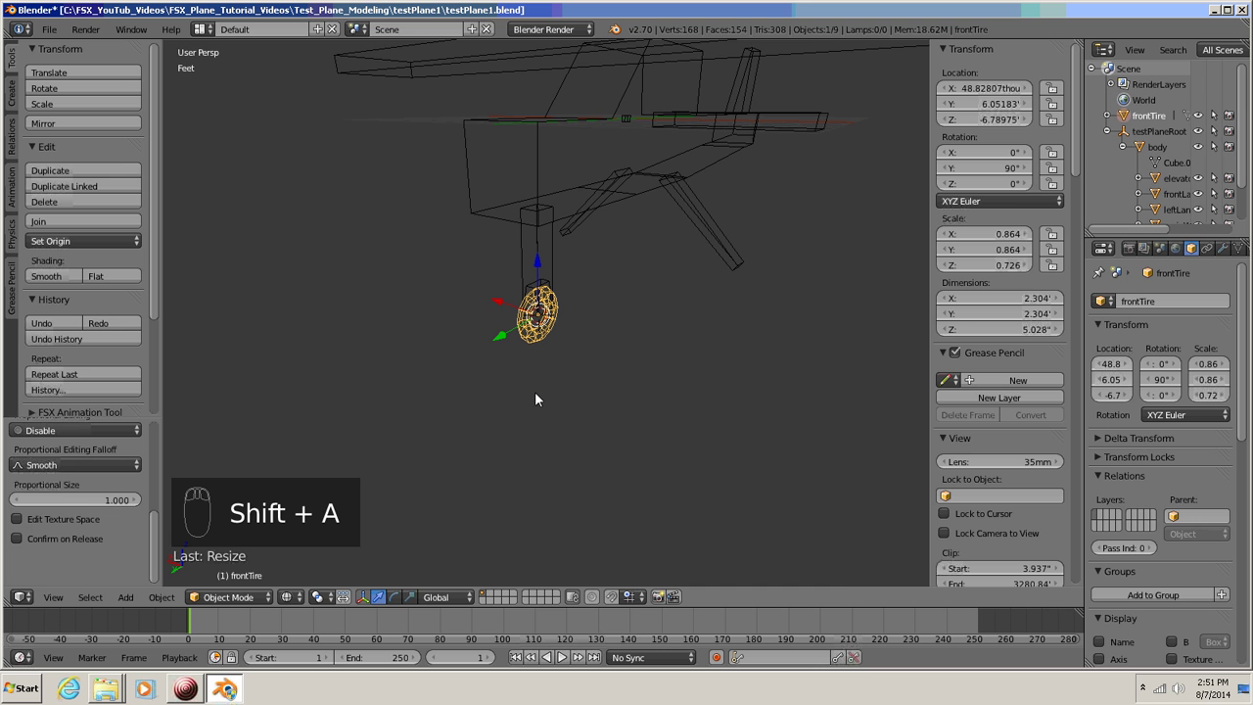
{"action": "key", "text": "ctrl+a"}
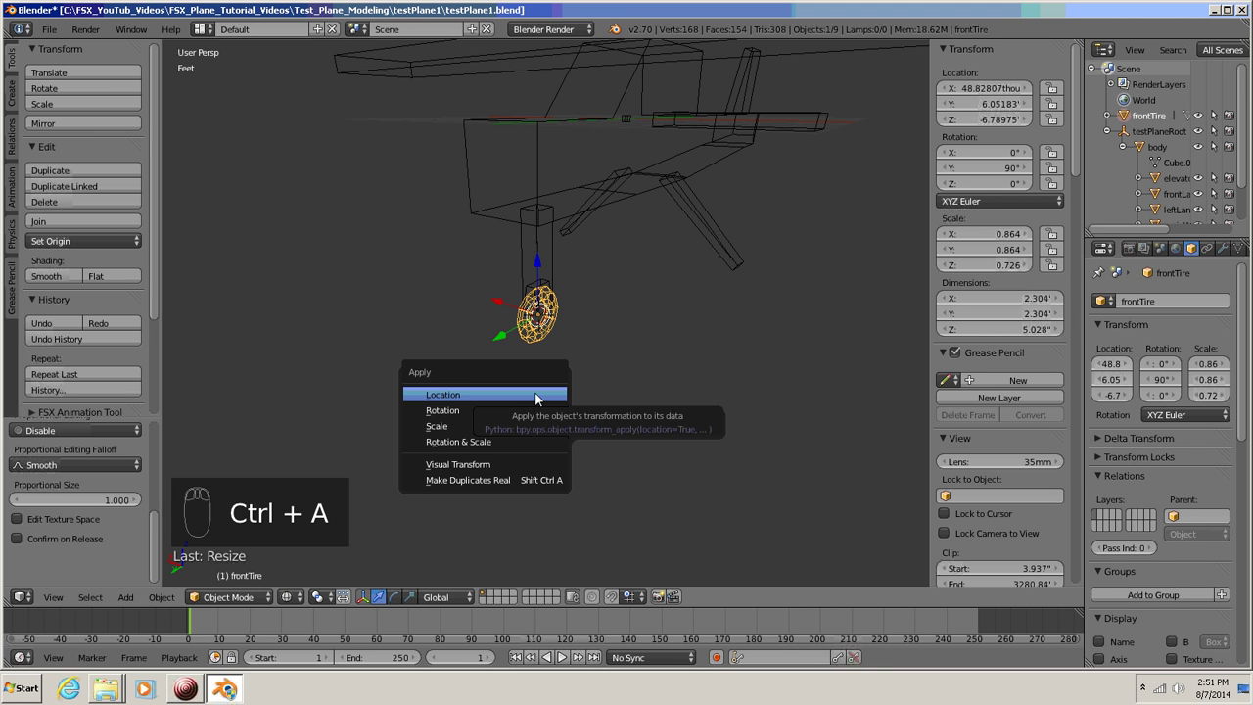
{"action": "left_click", "coordinate": [469, 427]}
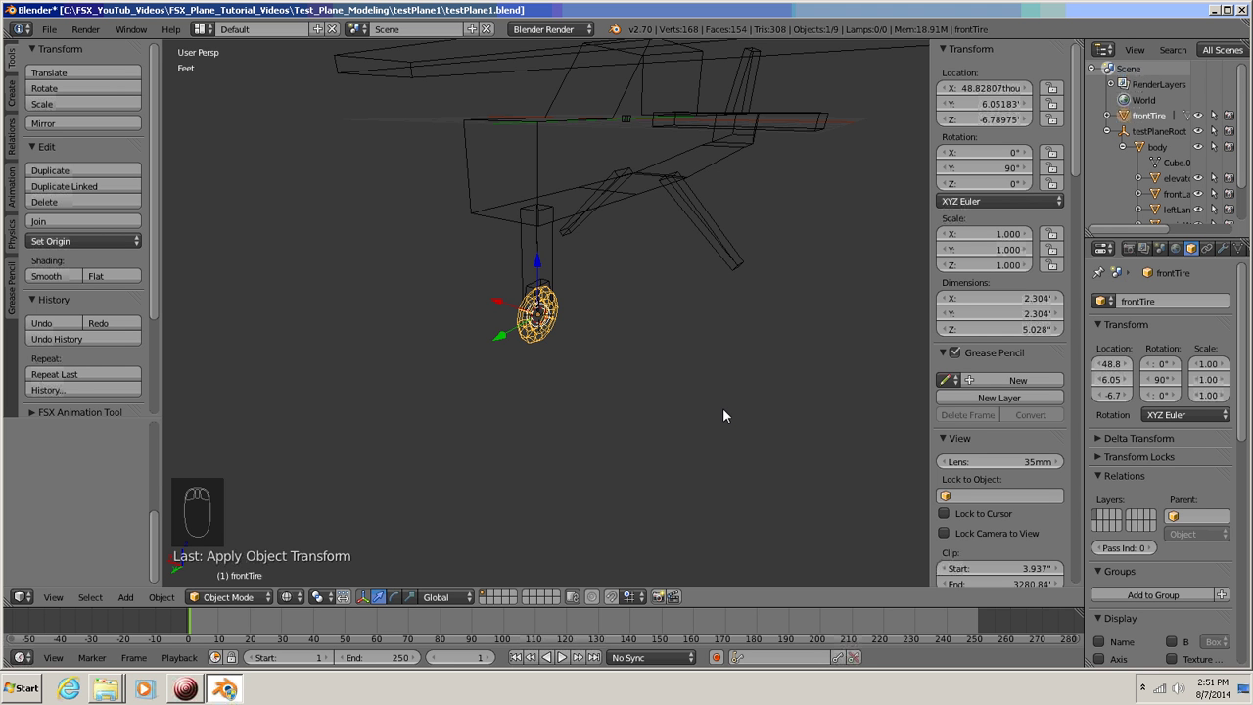
- In the top view, duplicate frontTire and move the copy about 8.5 feet backward along the global Y axis, level with the rear wheels
{"action": "key", "text": "KP_7"}
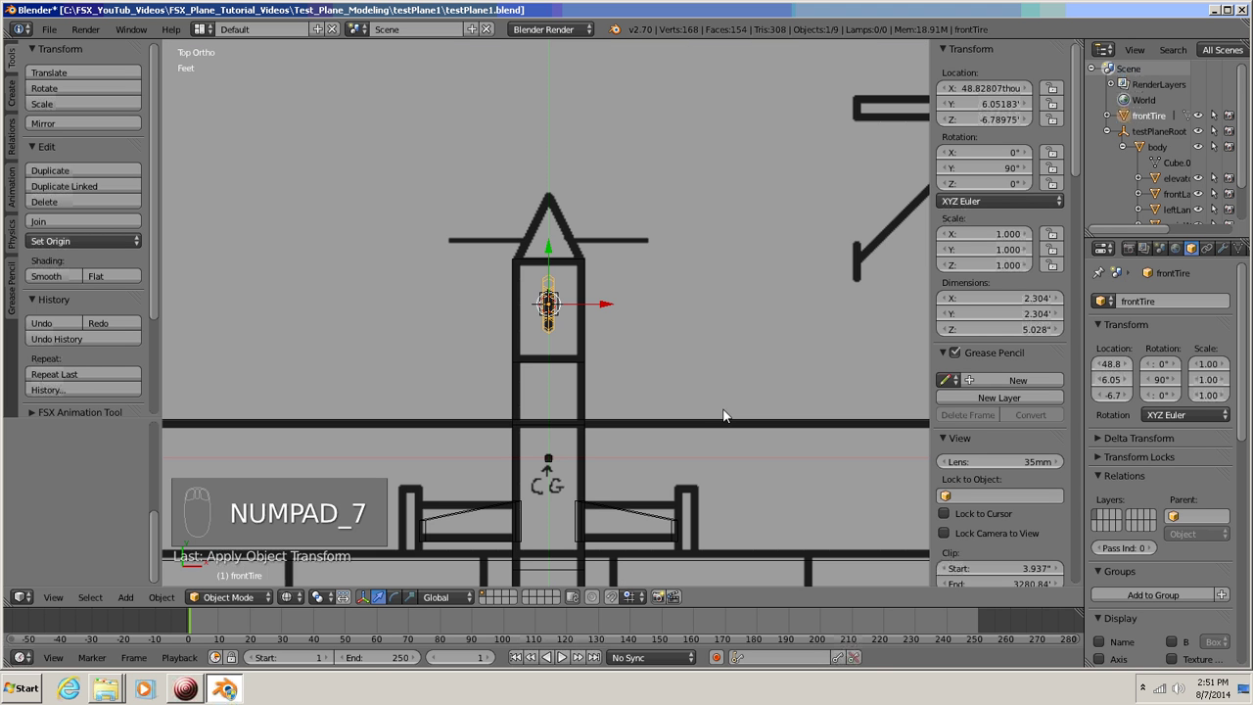
{"action": "middle_click_drag", "start_coordinate": [686, 435], "coordinate": [690, 275], "text": "shift"}
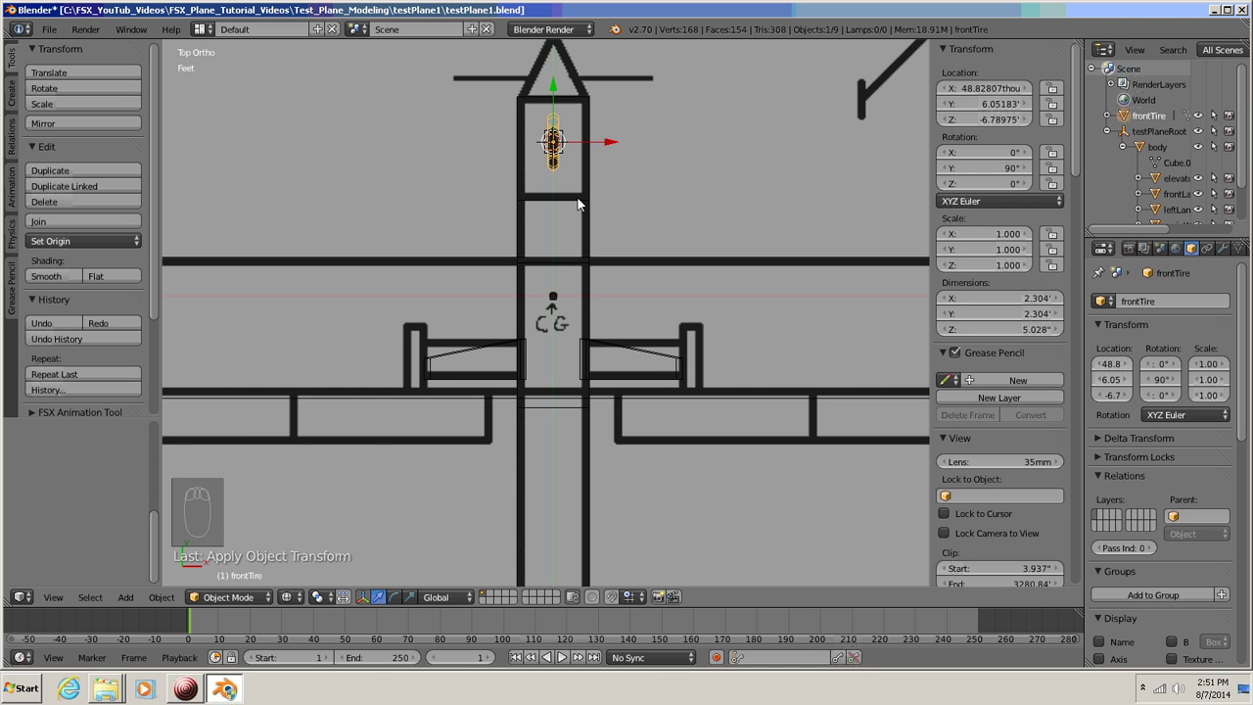
{"action": "key", "text": "shift+d"}
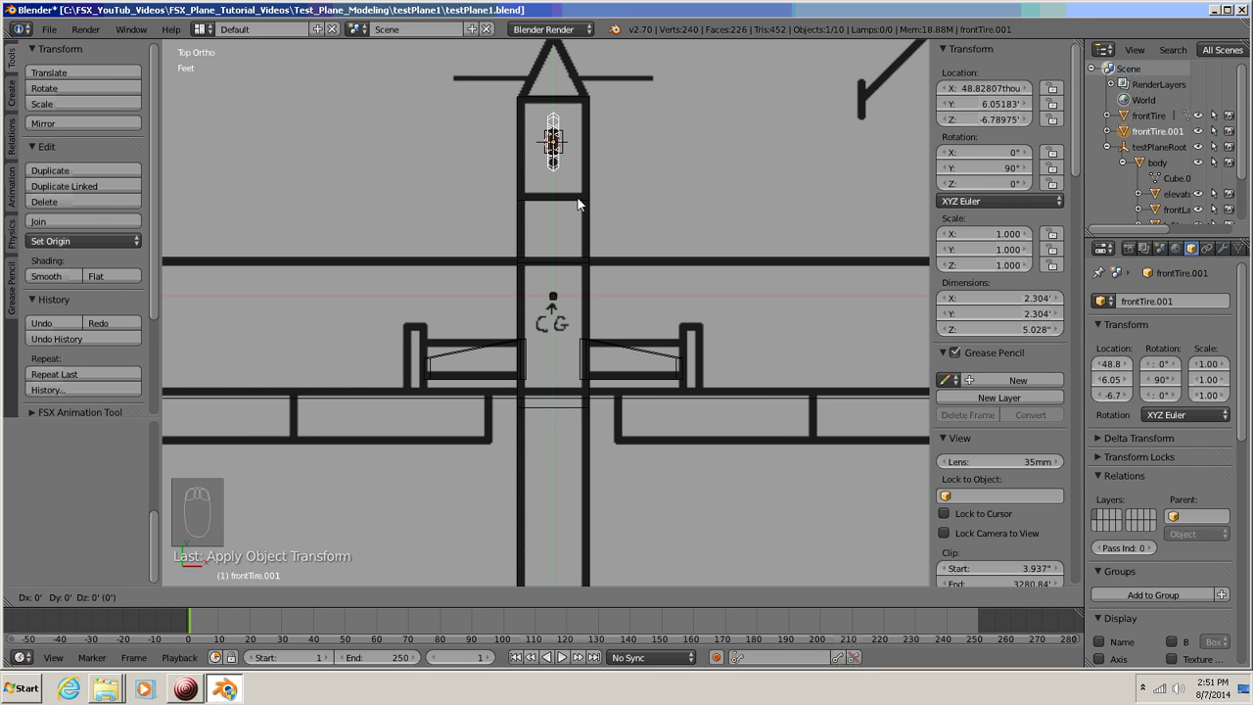
{"action": "key", "text": "y"}
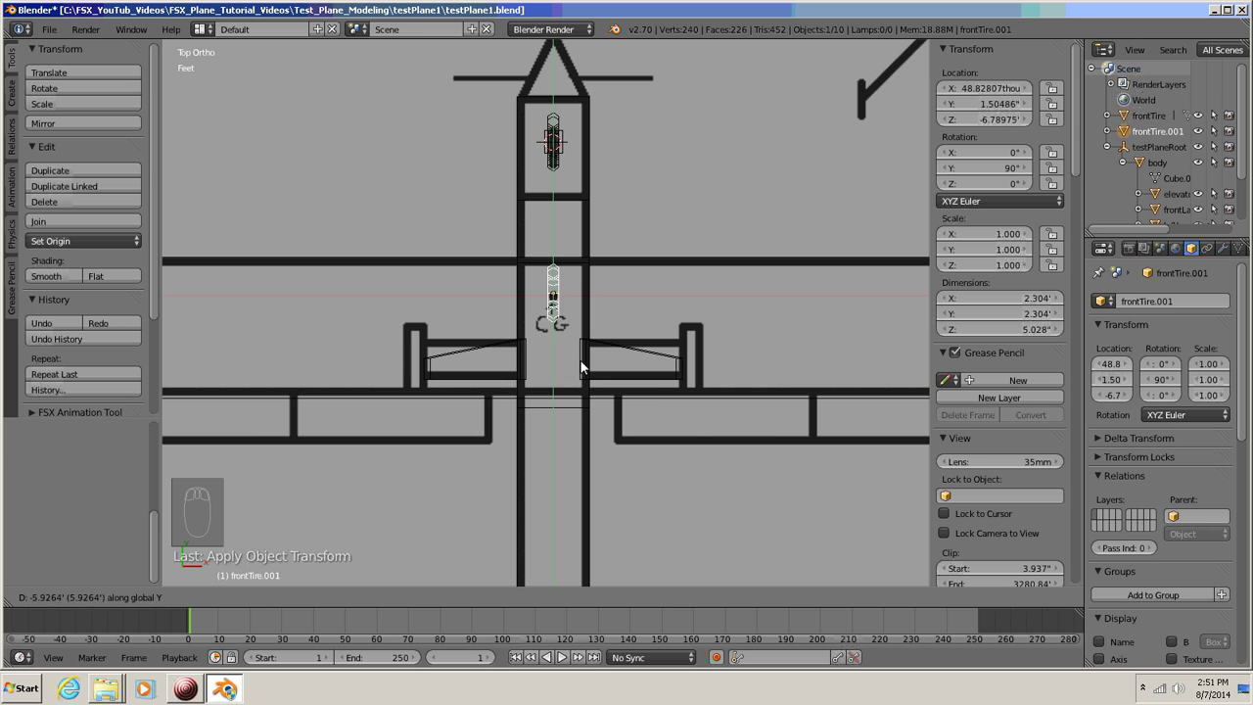
{"action": "left_click", "coordinate": [580, 423]}
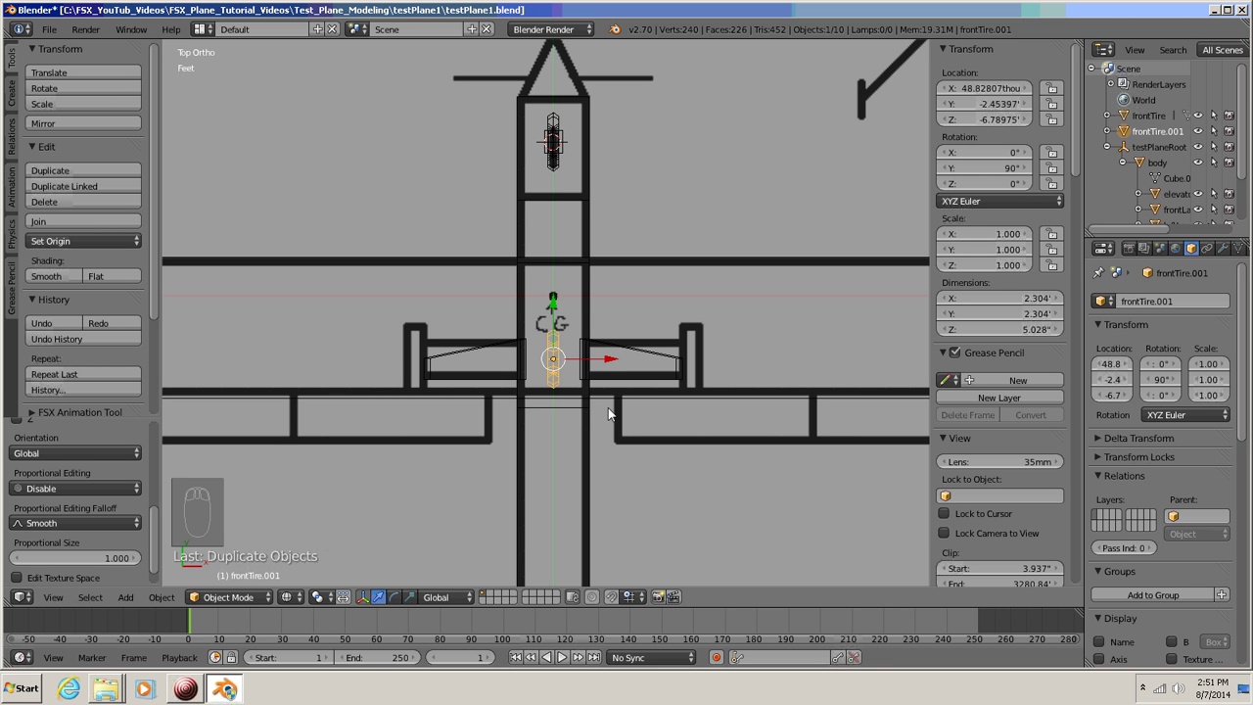
- Move the duplicated tire along the global X axis to about -5.43 feet, onto the left wheel drawing
{"action": "key", "text": "g"}
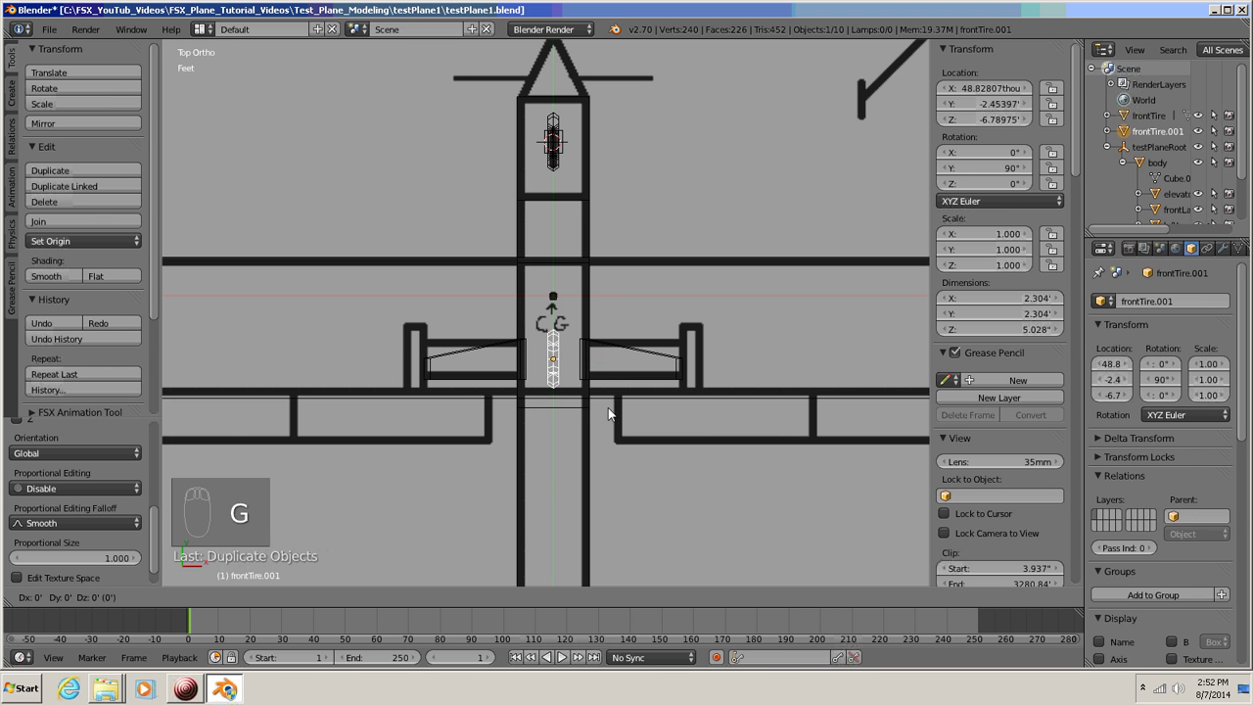
{"action": "key", "text": "x"}
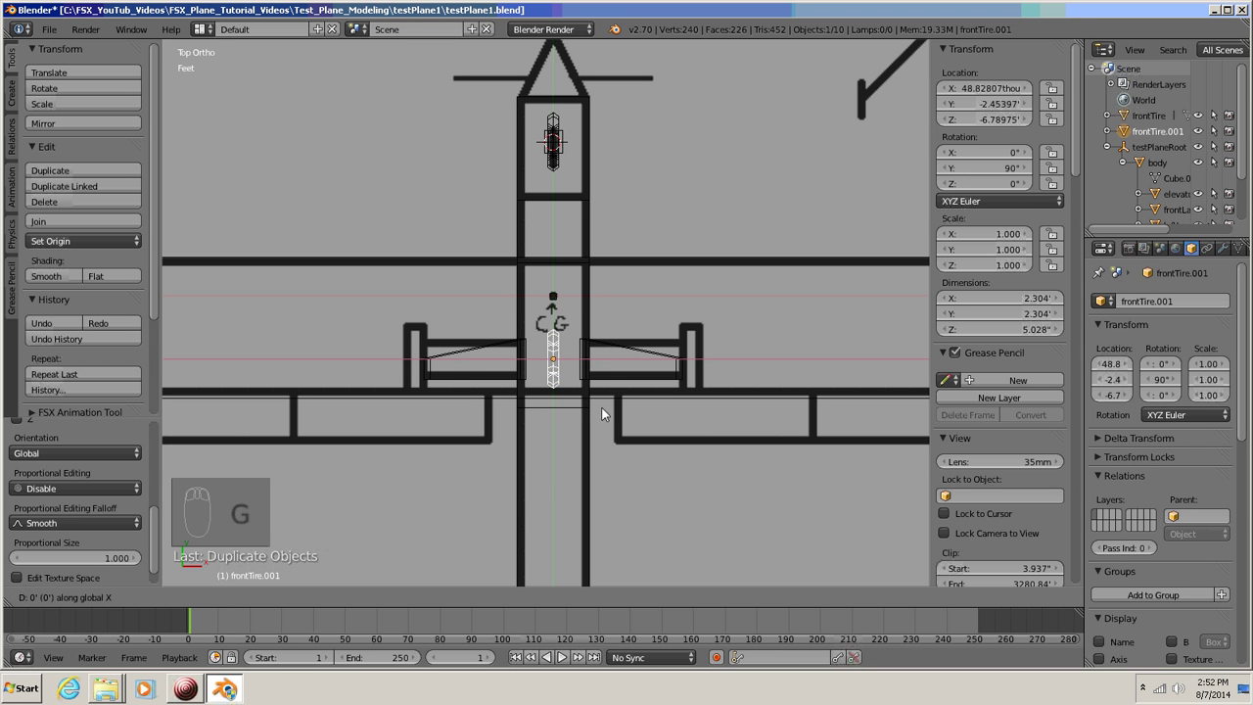
{"action": "left_click", "coordinate": [469, 405]}
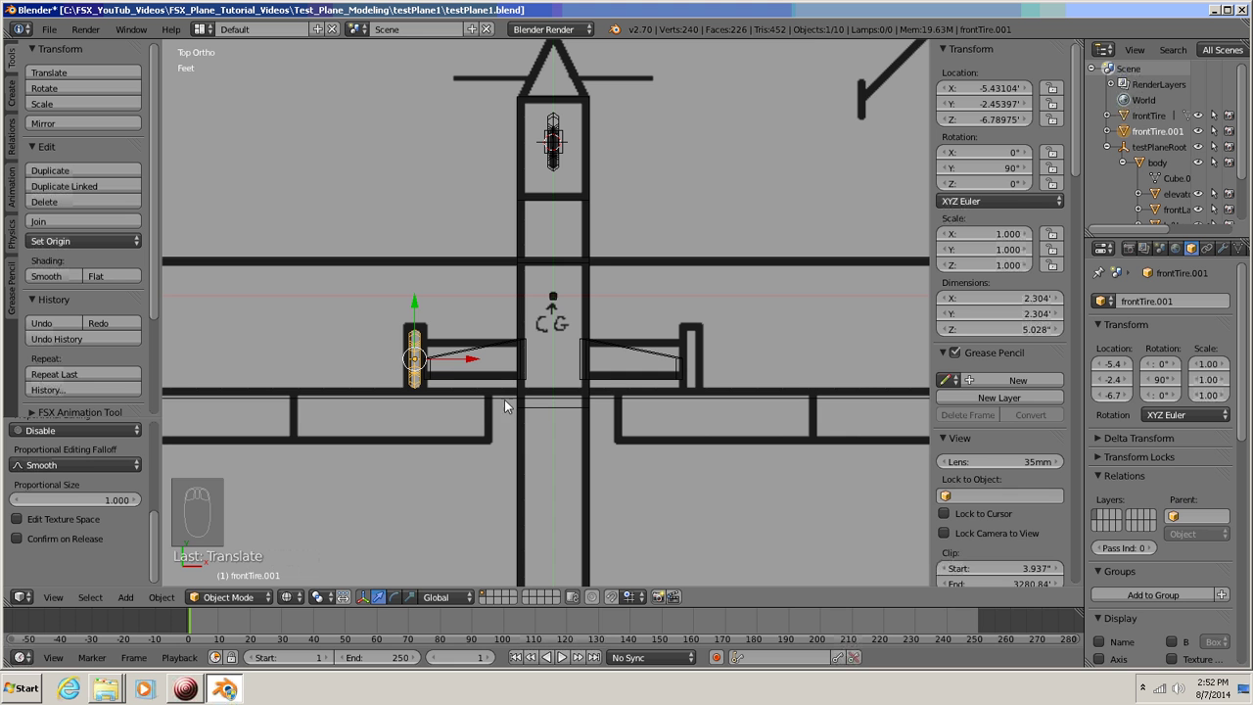
- Examine how the duplicated tire fits the left wheel drawing and its landing gear strut in the top view
{"action": "scroll", "coordinate": [413, 404], "scroll_direction": "up", "scroll_amount": 3}
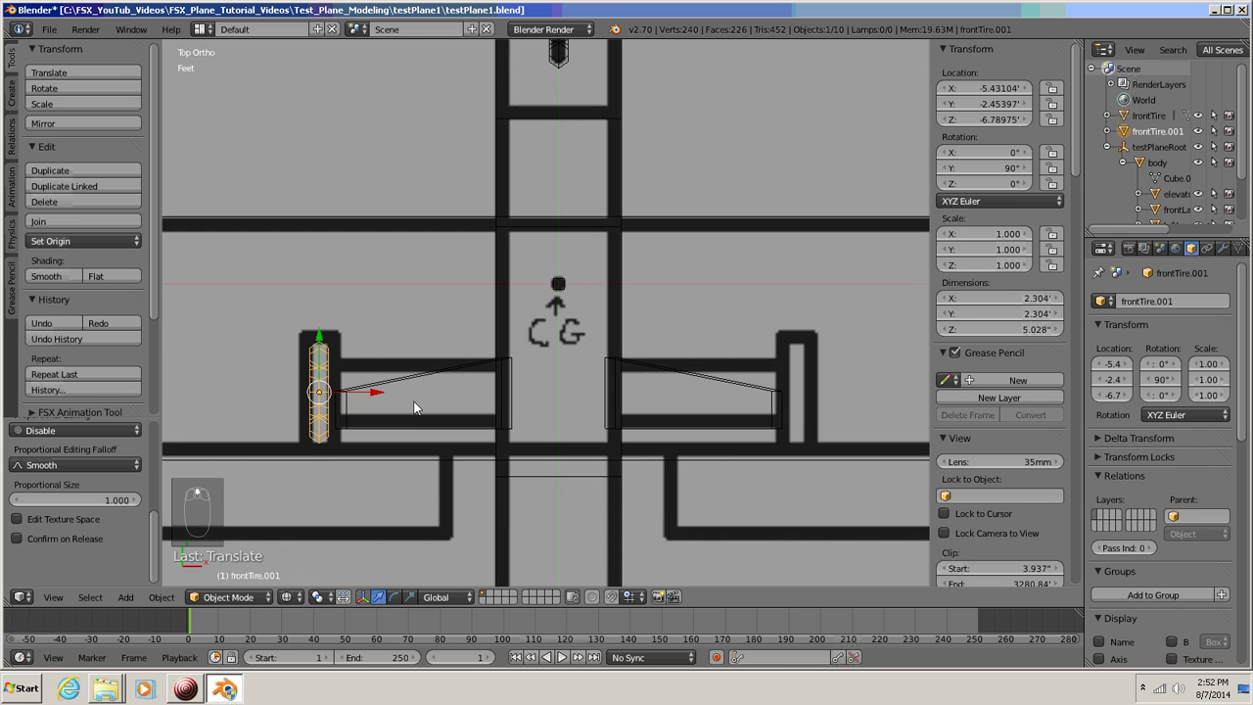
{"action": "middle_click_drag", "start_coordinate": [421, 423], "coordinate": [545, 291], "text": "shift"}
{"action": "scroll", "coordinate": [461, 327], "scroll_direction": "up", "scroll_amount": 3}
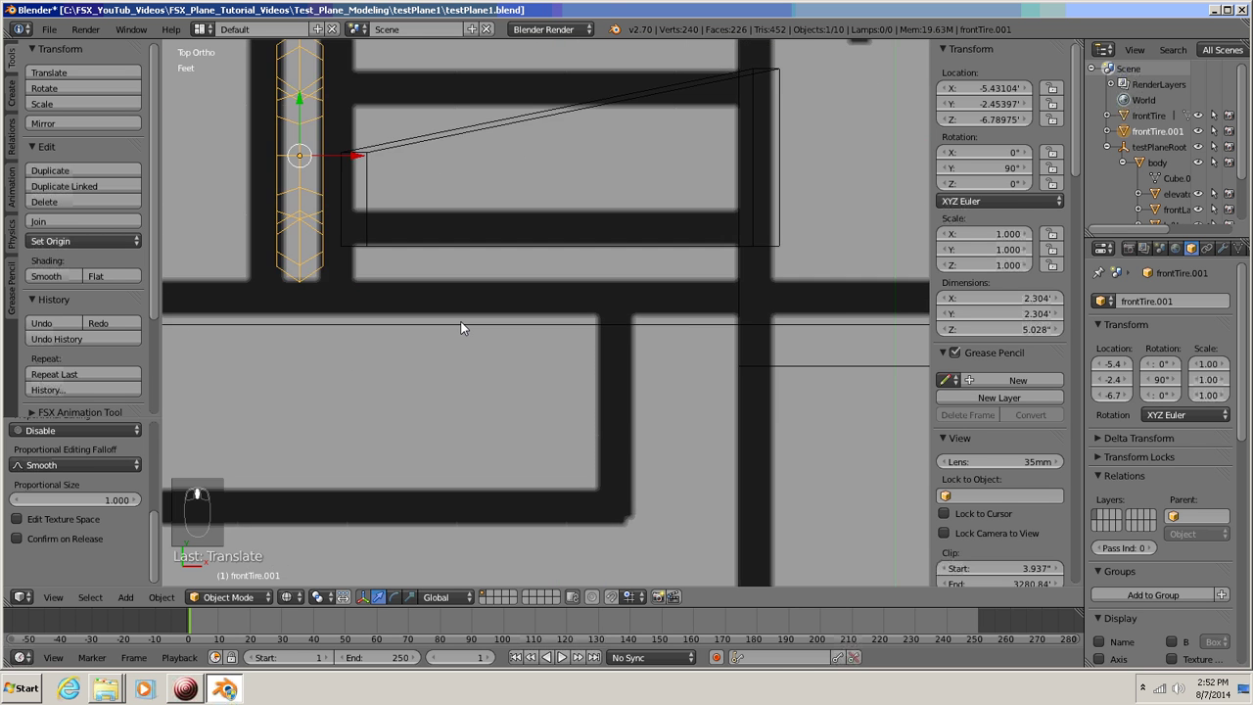
{"action": "scroll", "coordinate": [461, 327], "scroll_direction": "down", "scroll_amount": 1}
{"action": "middle_click_drag", "start_coordinate": [464, 315], "coordinate": [495, 371], "text": "shift"}
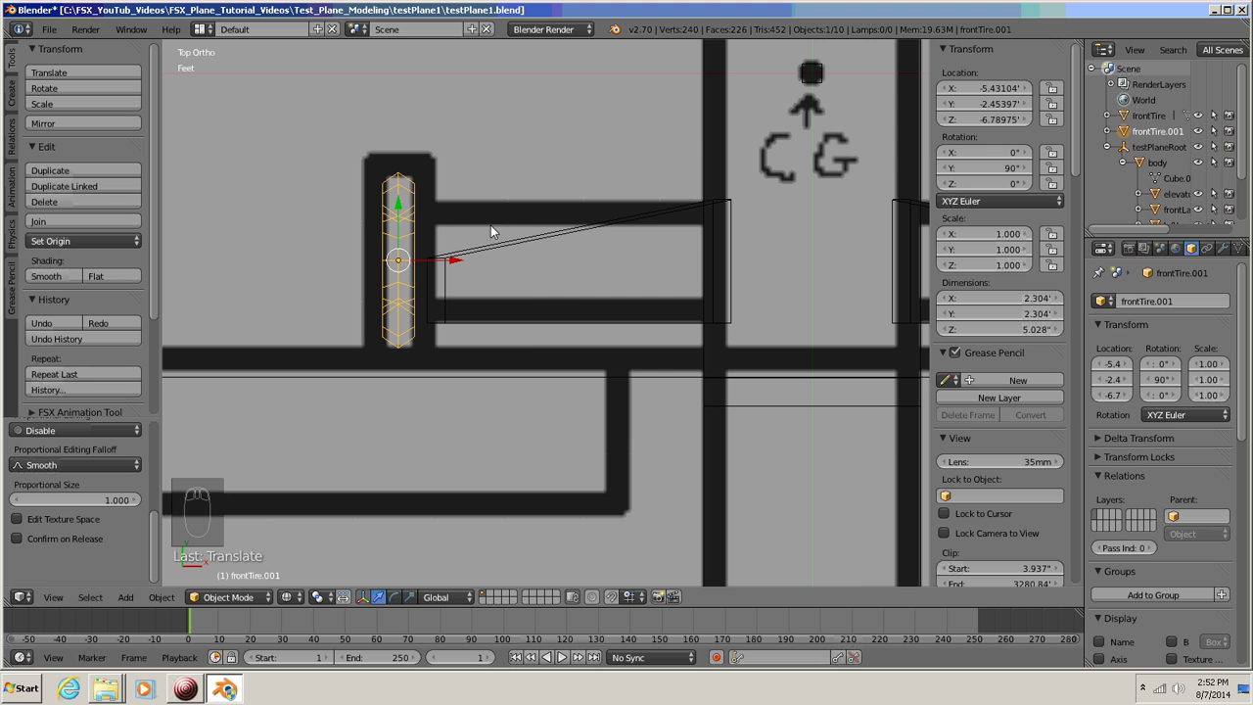
{"action": "middle_click_drag", "start_coordinate": [532, 343], "coordinate": [476, 343], "text": "shift"}
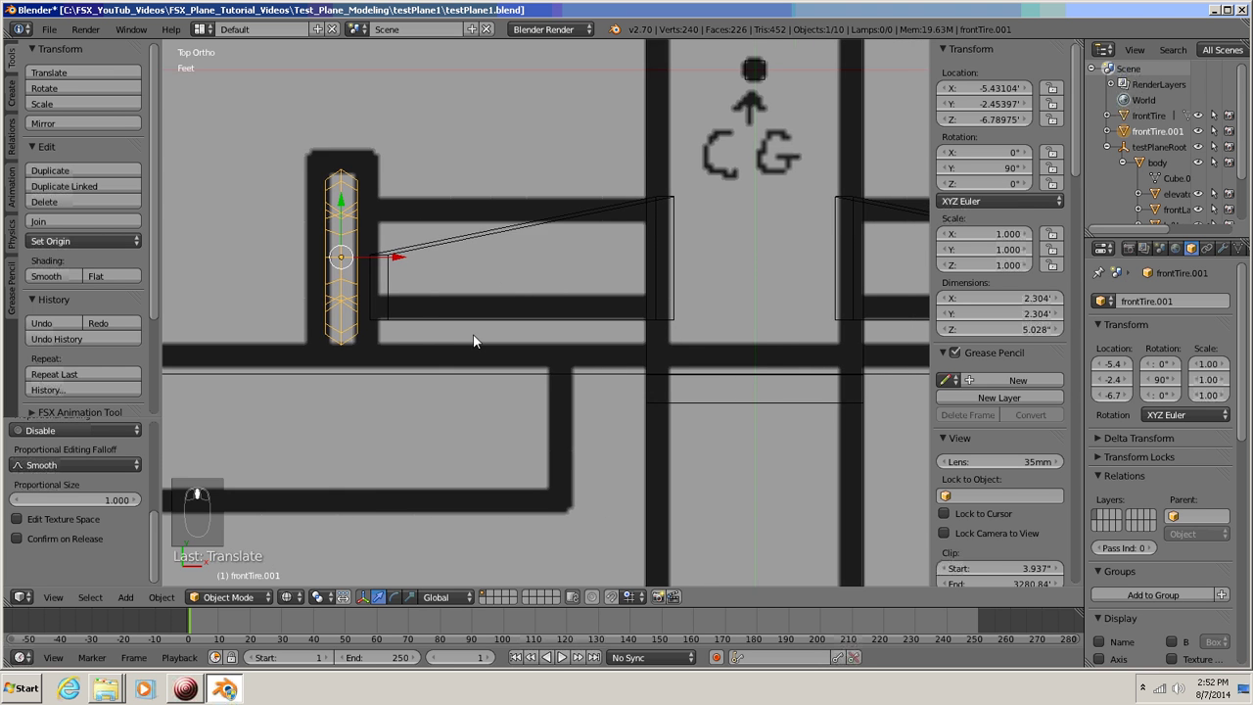
{"action": "scroll", "coordinate": [476, 345], "scroll_direction": "down", "scroll_amount": 2}
{"action": "middle_click_drag", "start_coordinate": [630, 420], "coordinate": [515, 401], "text": "shift"}
{"action": "scroll", "coordinate": [490, 422], "scroll_direction": "down", "scroll_amount": 2}
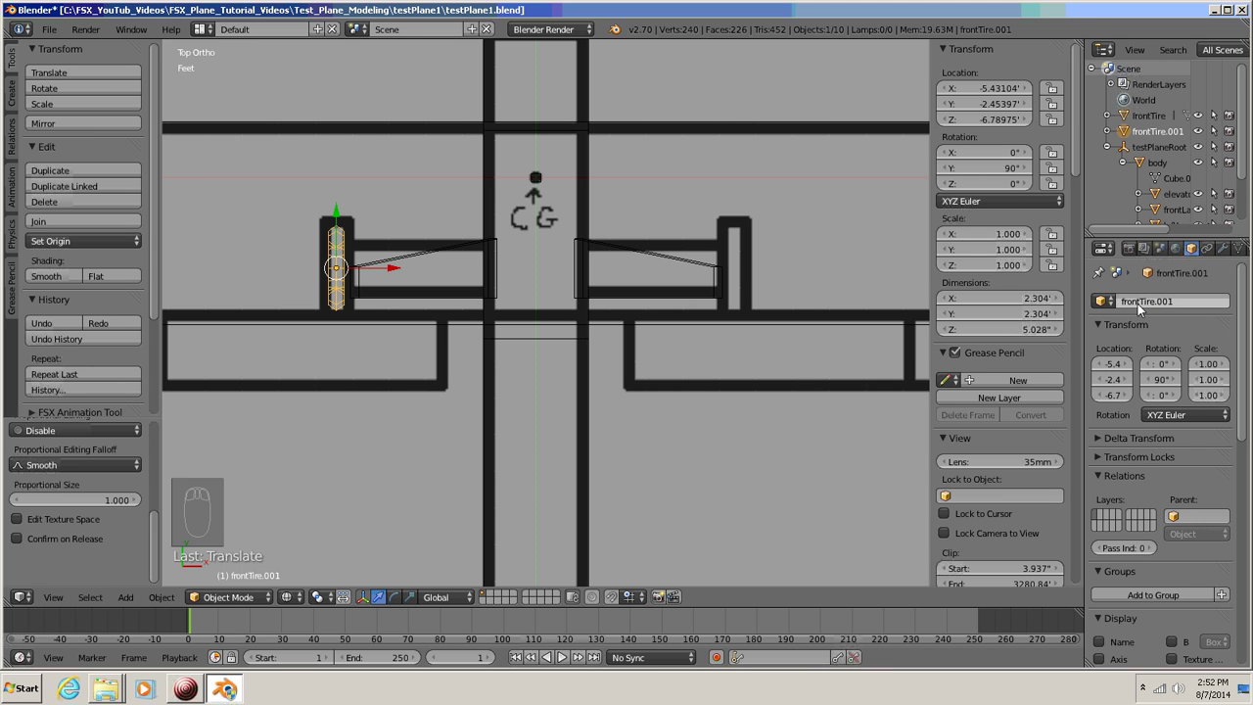
- Rename the duplicated tire on the left wheel drawing as leftTire
{"action": "left_click", "coordinate": [1185, 305]}
{"action": "type", "text": "leftTire"}
{"action": "key", "text": "Return"}
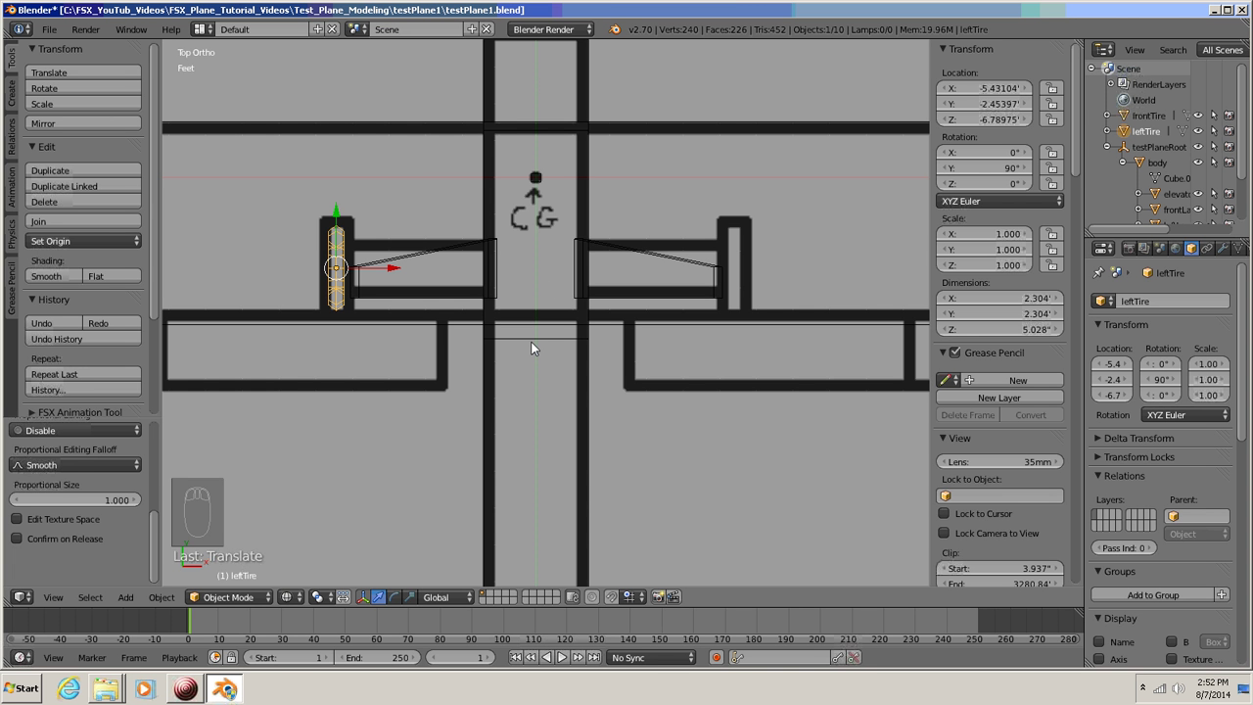
- Duplicate leftTire about 10.83 feet along the global X axis onto the right wheel drawing and name the copy rightTire
{"action": "key", "text": "shift+d"}
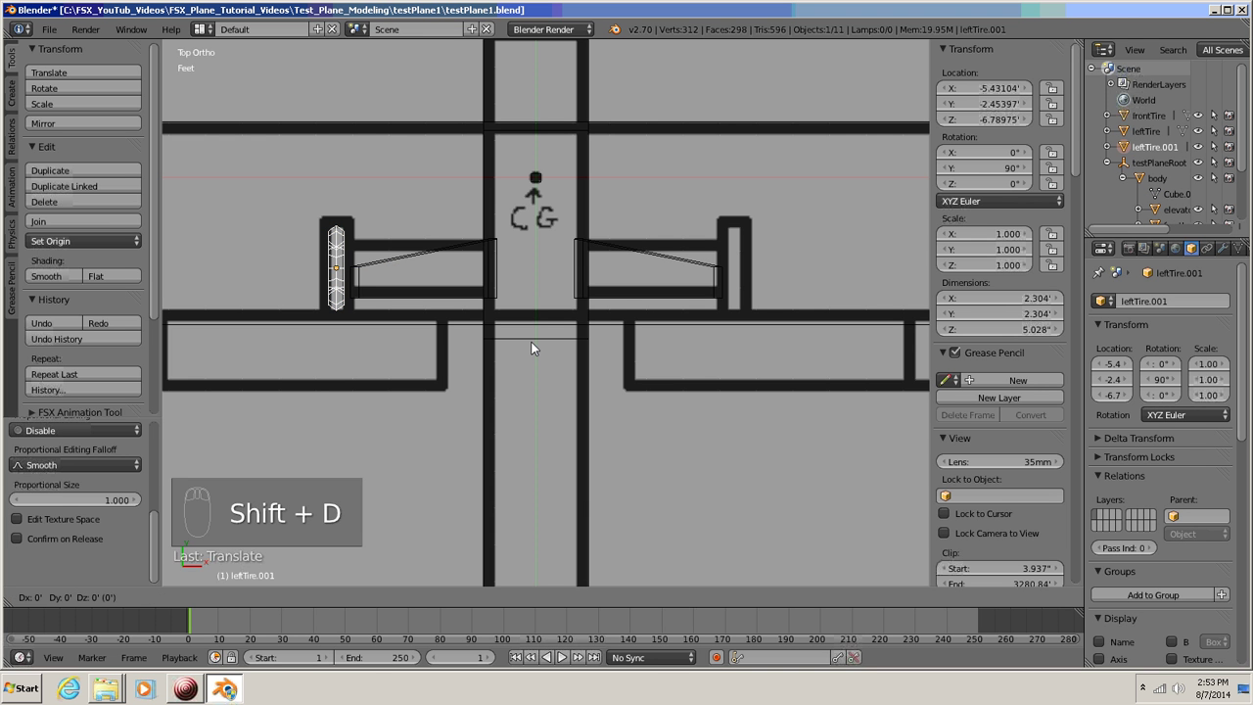
{"action": "key", "text": "x"}
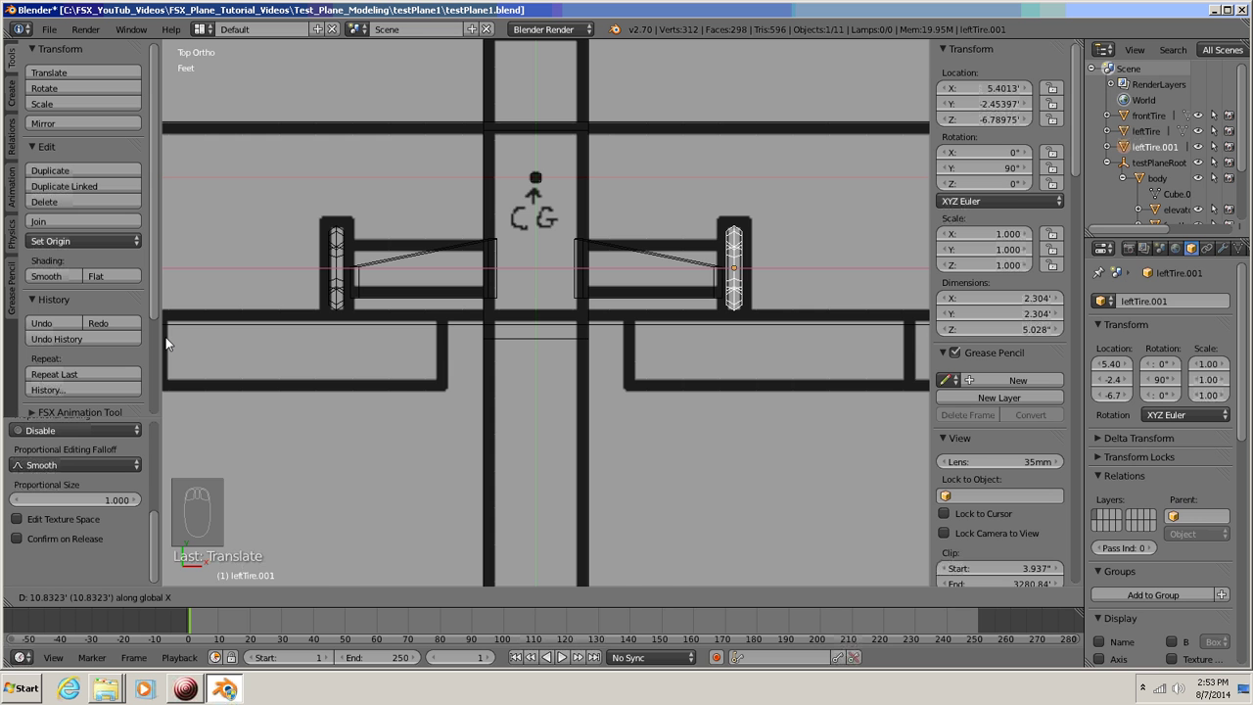
{"action": "left_click", "coordinate": [166, 343]}
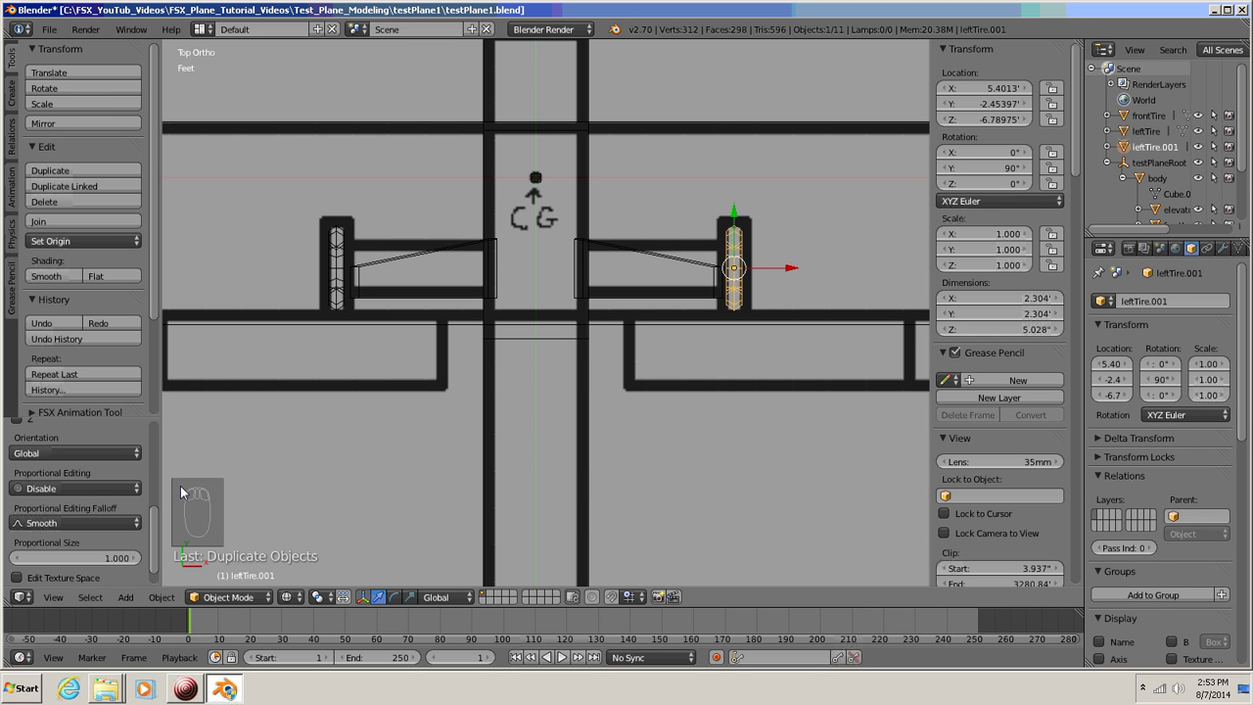
{"action": "left_click", "coordinate": [1173, 302]}
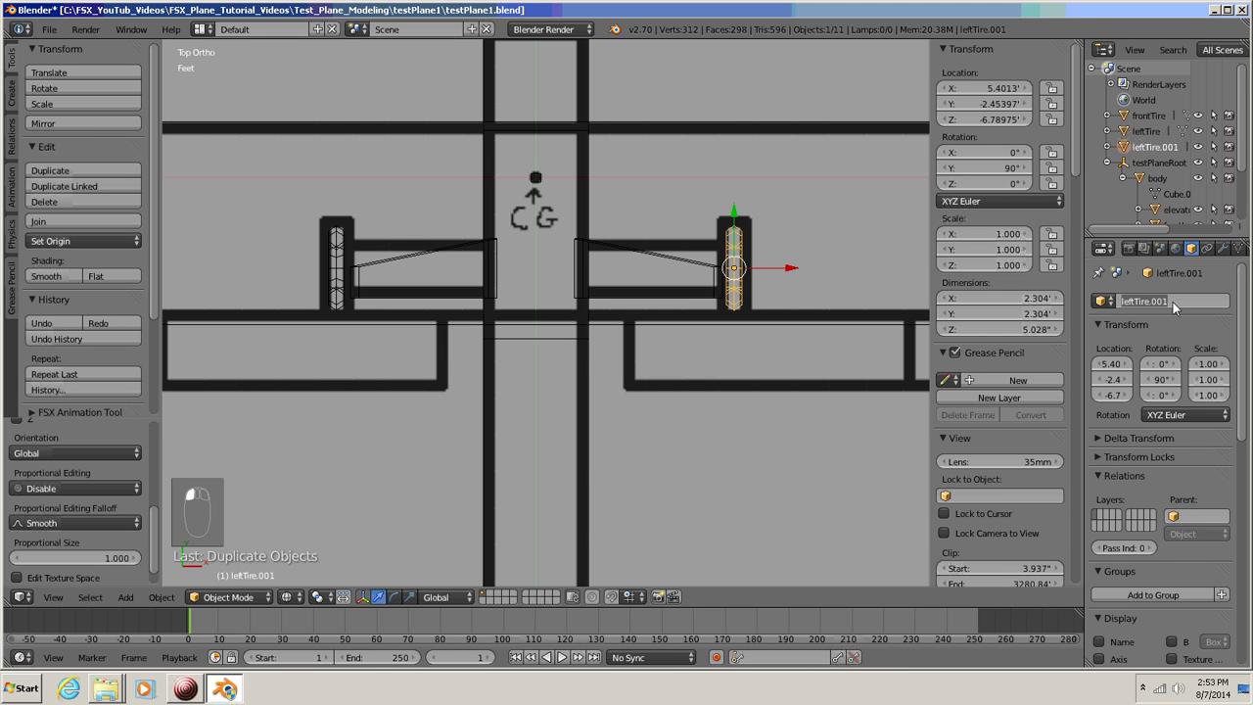
{"action": "type", "text": "rightTire"}
{"action": "key", "text": "Return"}
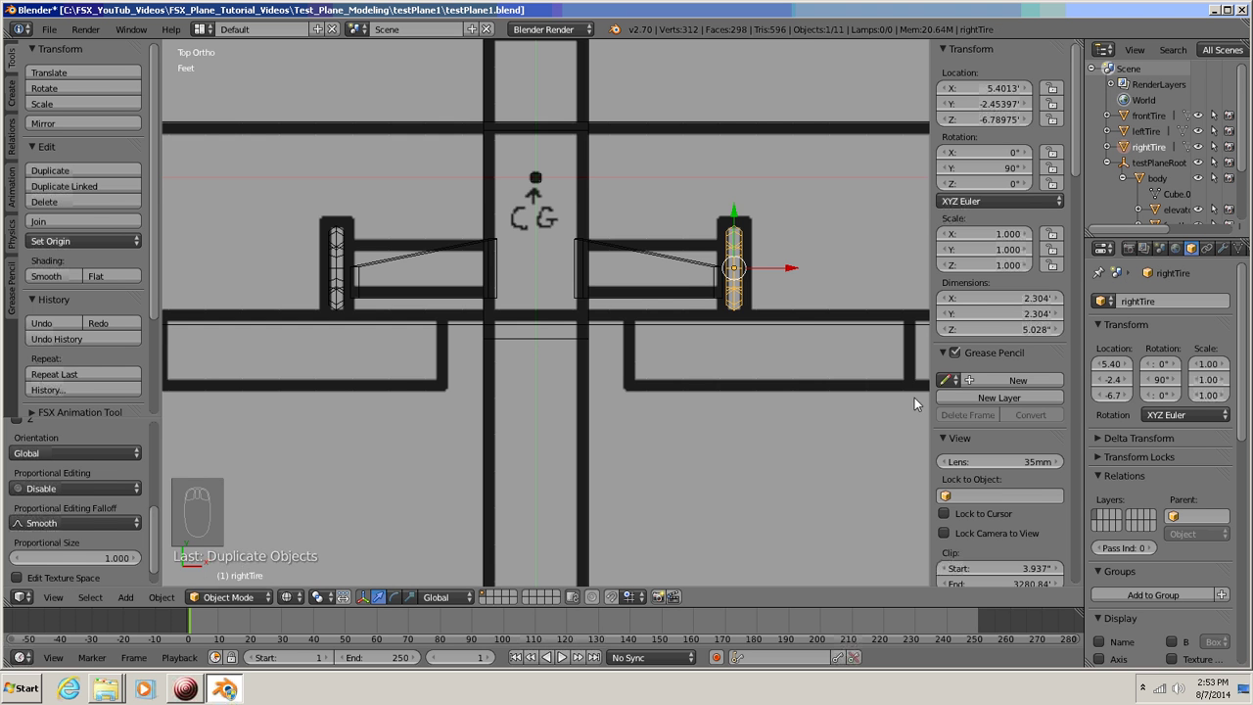
- Parent rightTire, leftTire and frontTire to the airplane's body using the Object parent type
{"action": "scroll", "coordinate": [835, 401], "scroll_direction": "down", "scroll_amount": 4}
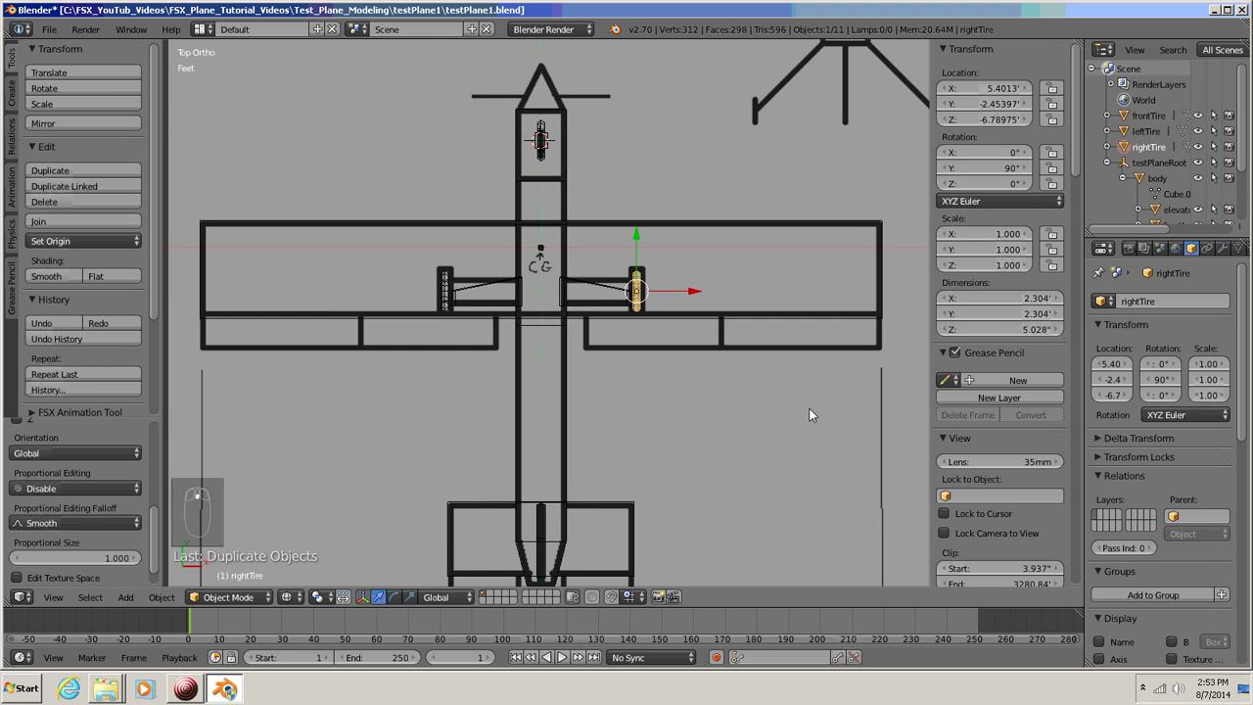
{"action": "scroll", "coordinate": [814, 415], "scroll_direction": "up", "scroll_amount": 2}
{"action": "middle_click_drag", "start_coordinate": [723, 434], "coordinate": [791, 526], "text": "shift"}
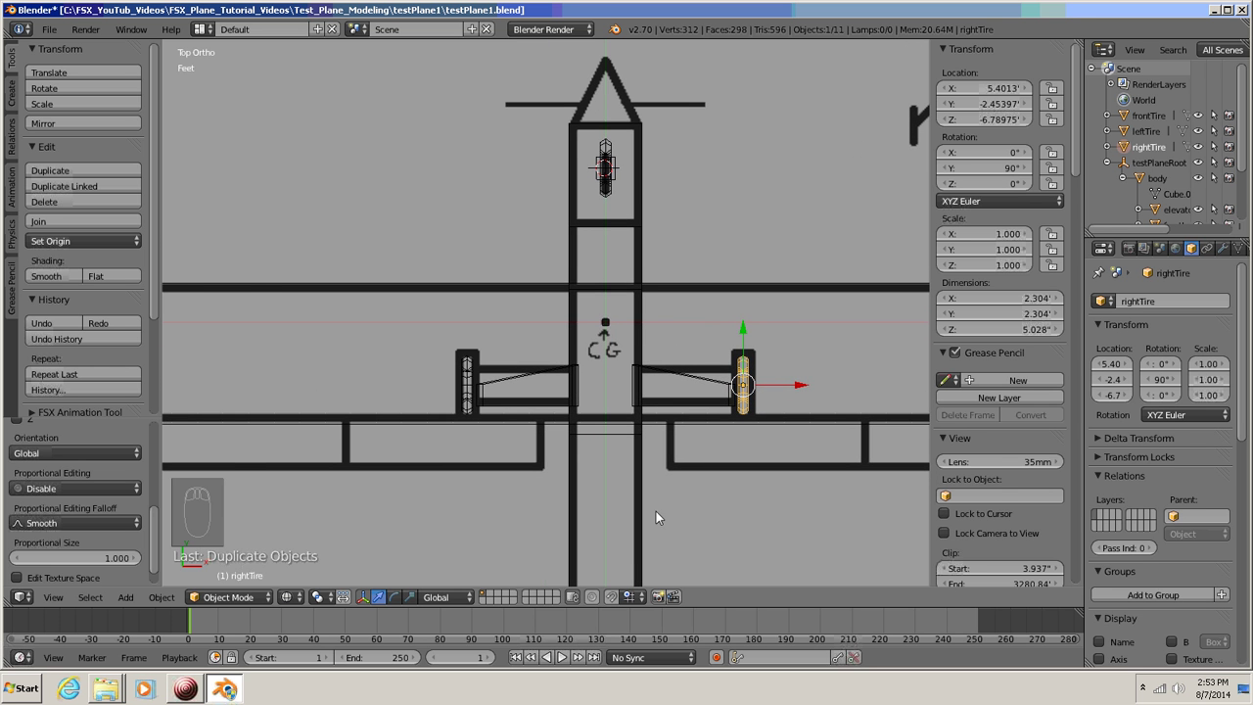
{"action": "middle_click_drag", "start_coordinate": [587, 437], "coordinate": [839, 320]}
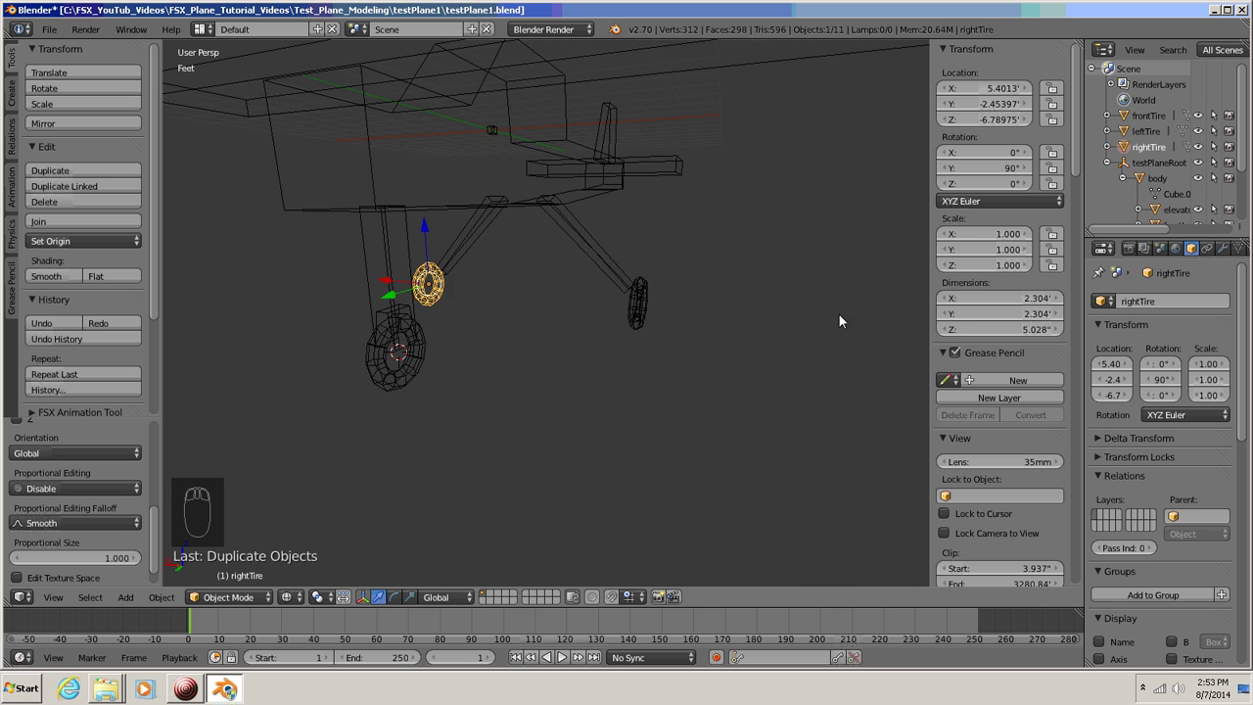
{"action": "middle_click_drag", "start_coordinate": [627, 407], "coordinate": [609, 365]}
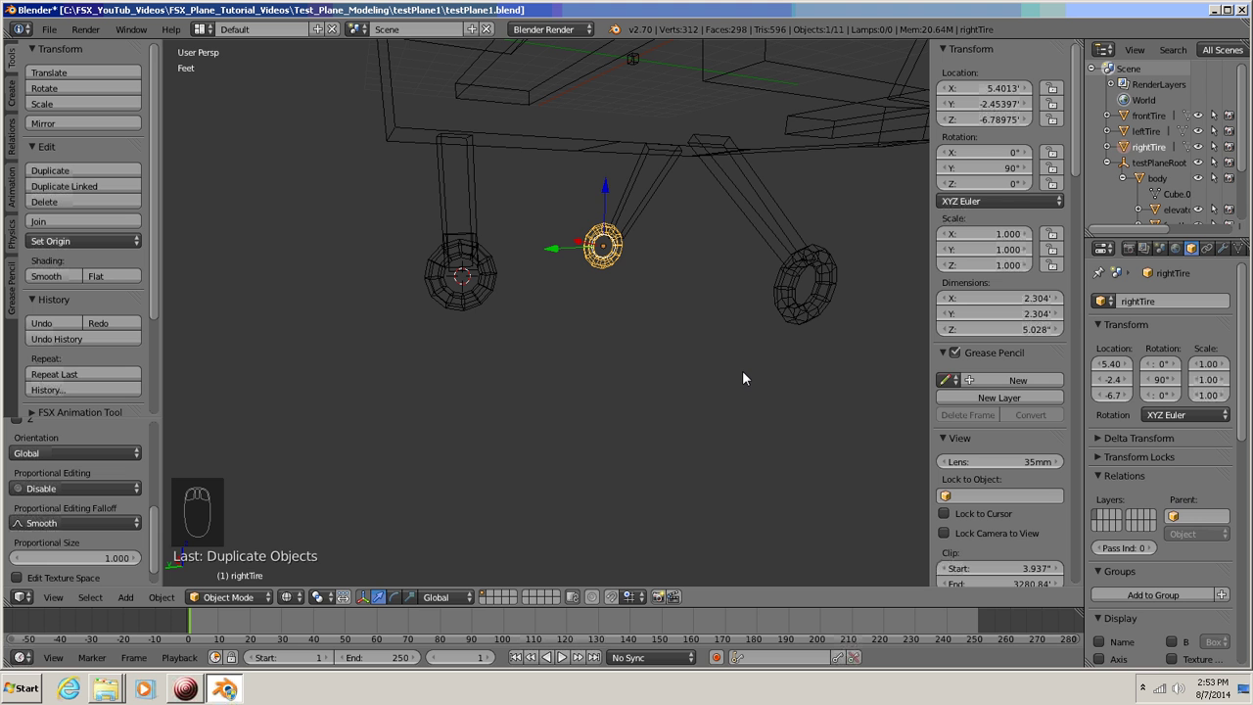
{"action": "left_click", "coordinate": [807, 308], "text": "shift"}
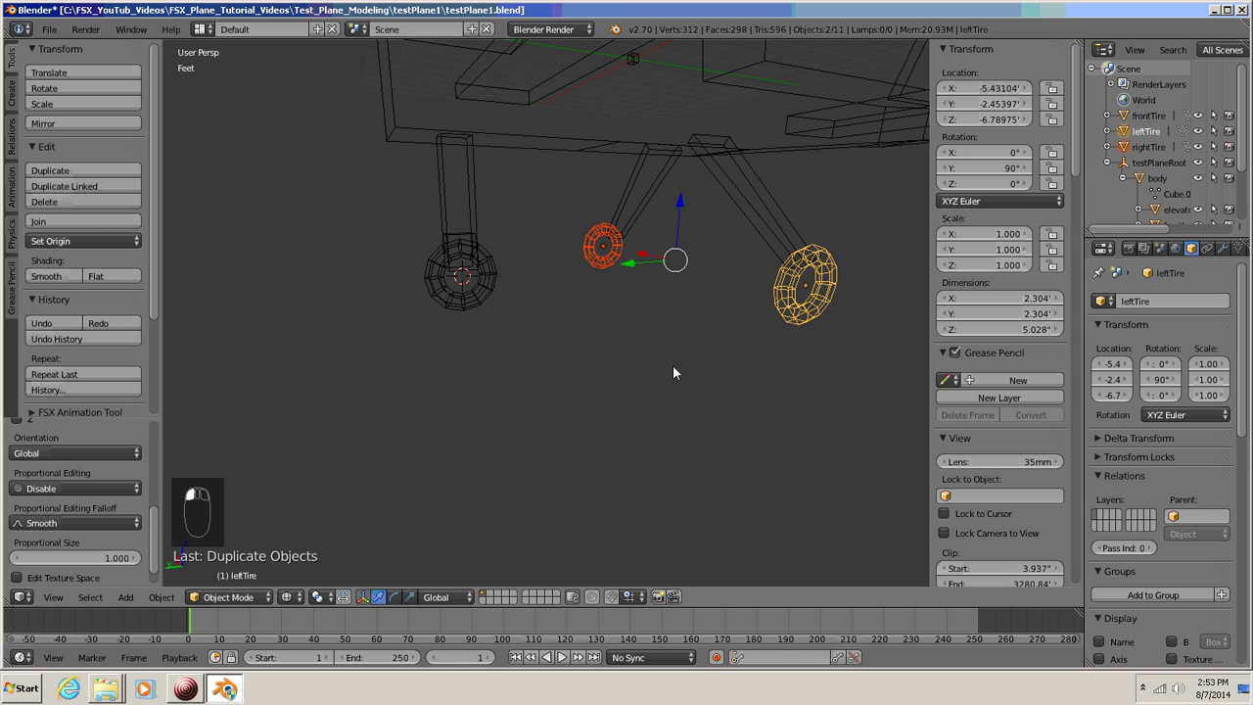
{"action": "left_click", "coordinate": [475, 307], "text": "shift"}
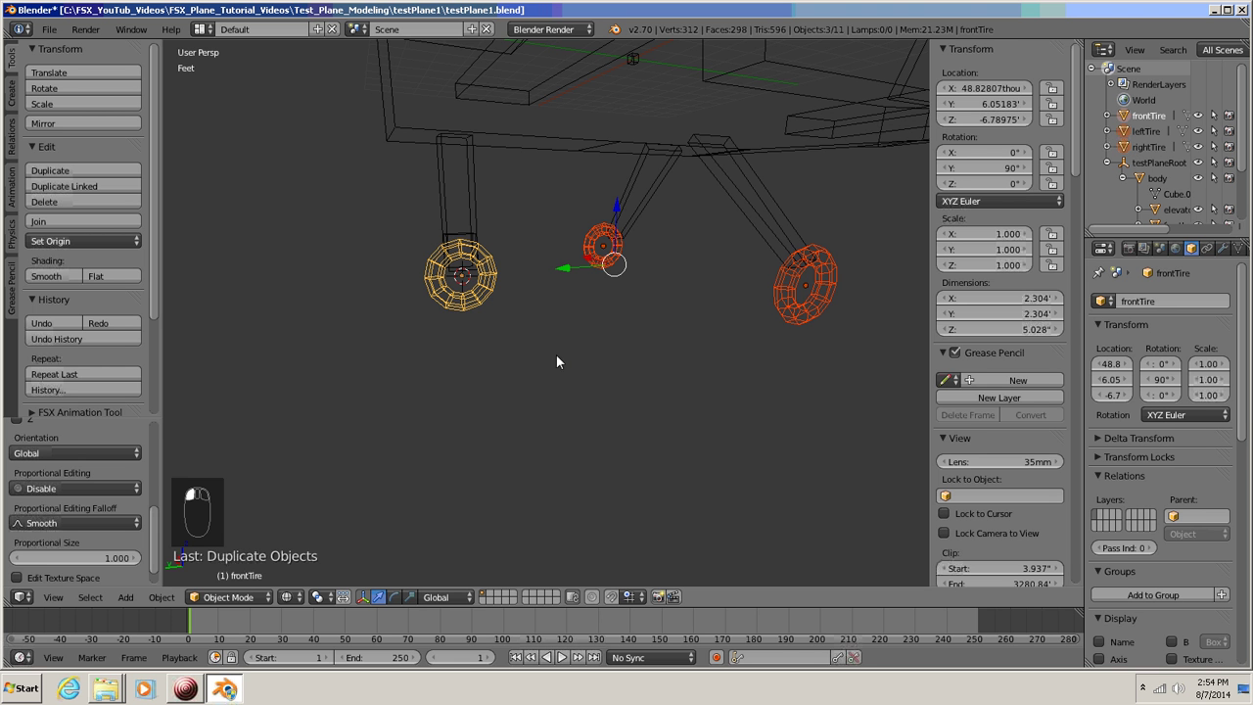
{"action": "middle_click_drag", "start_coordinate": [573, 354], "coordinate": [549, 541]}
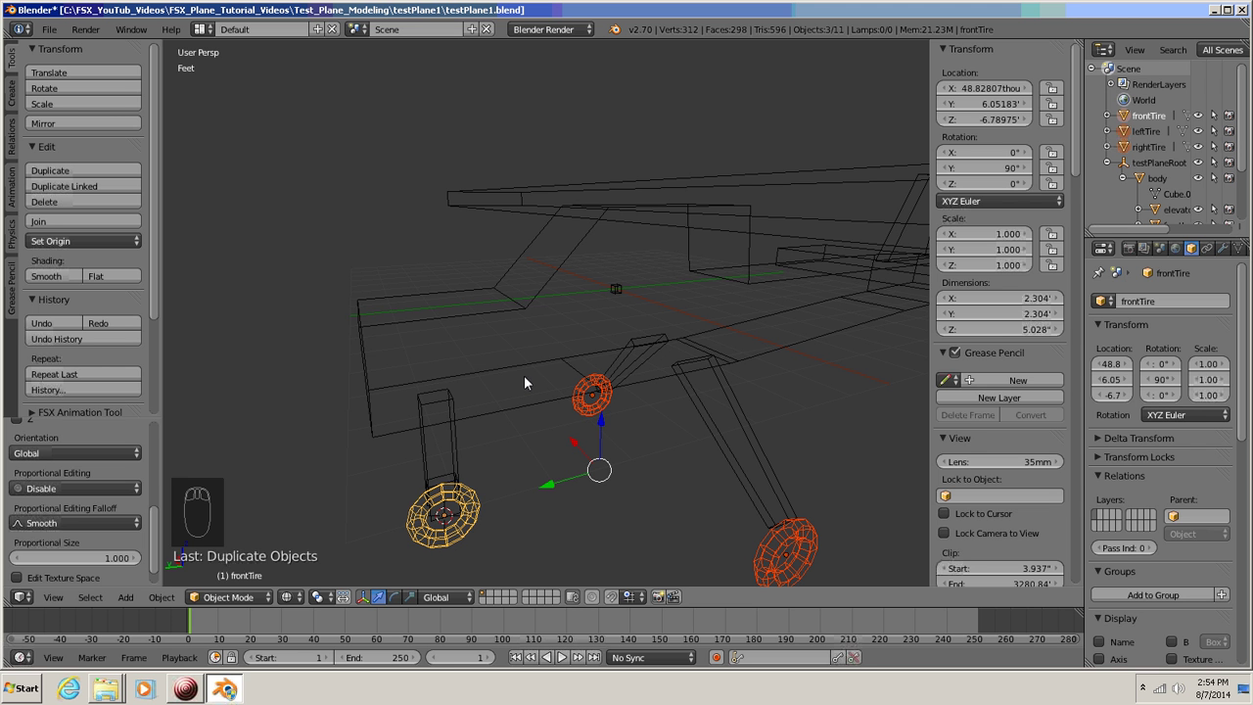
{"action": "left_click", "coordinate": [567, 242], "text": "shift"}
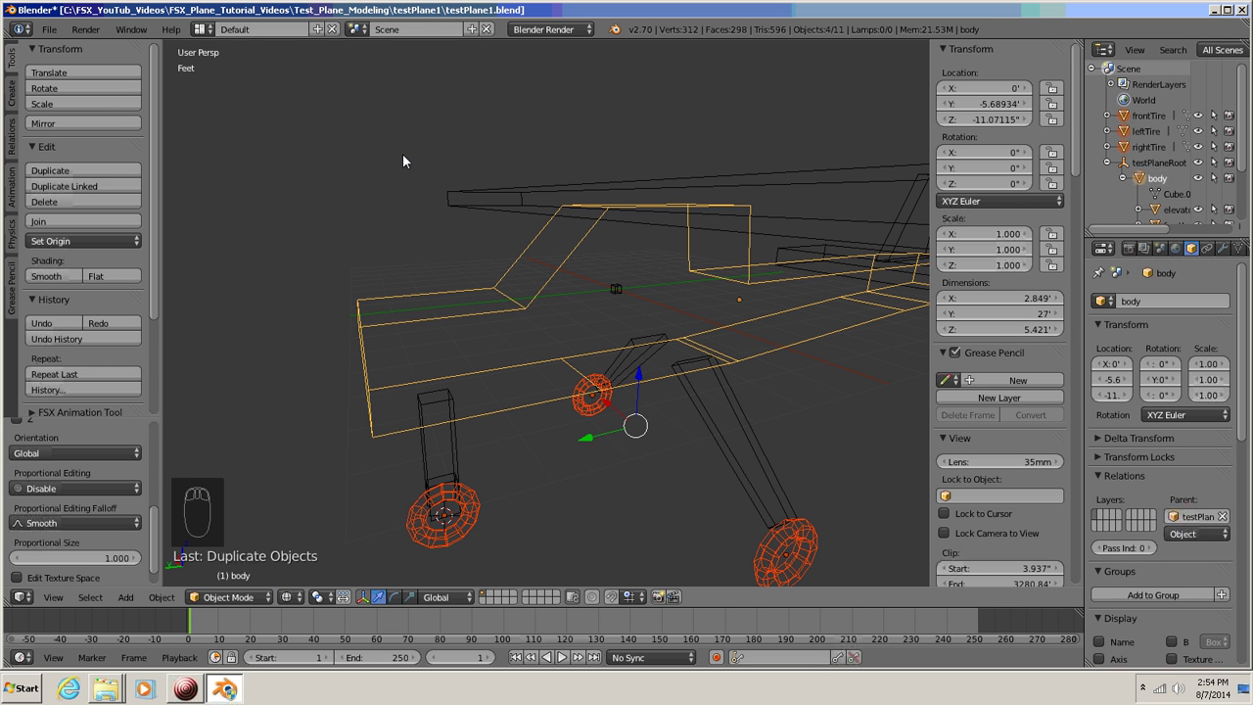
{"action": "key", "text": "ctrl+p"}
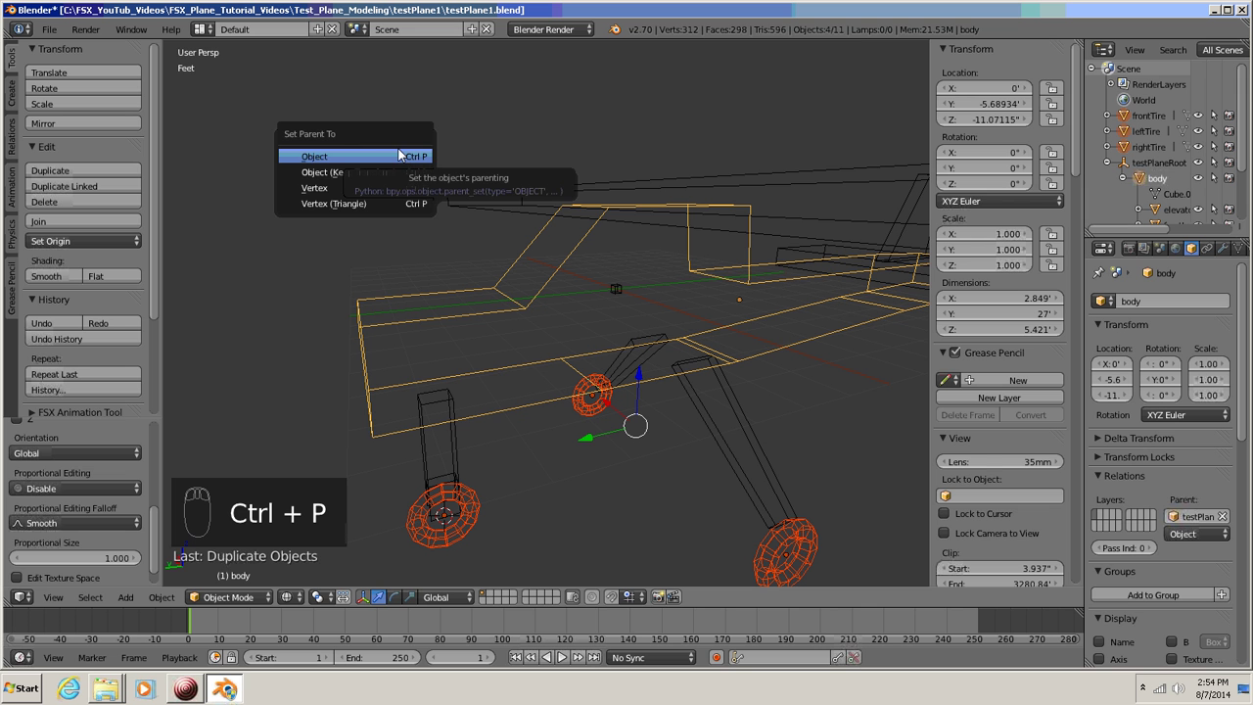
{"action": "left_click", "coordinate": [335, 156]}
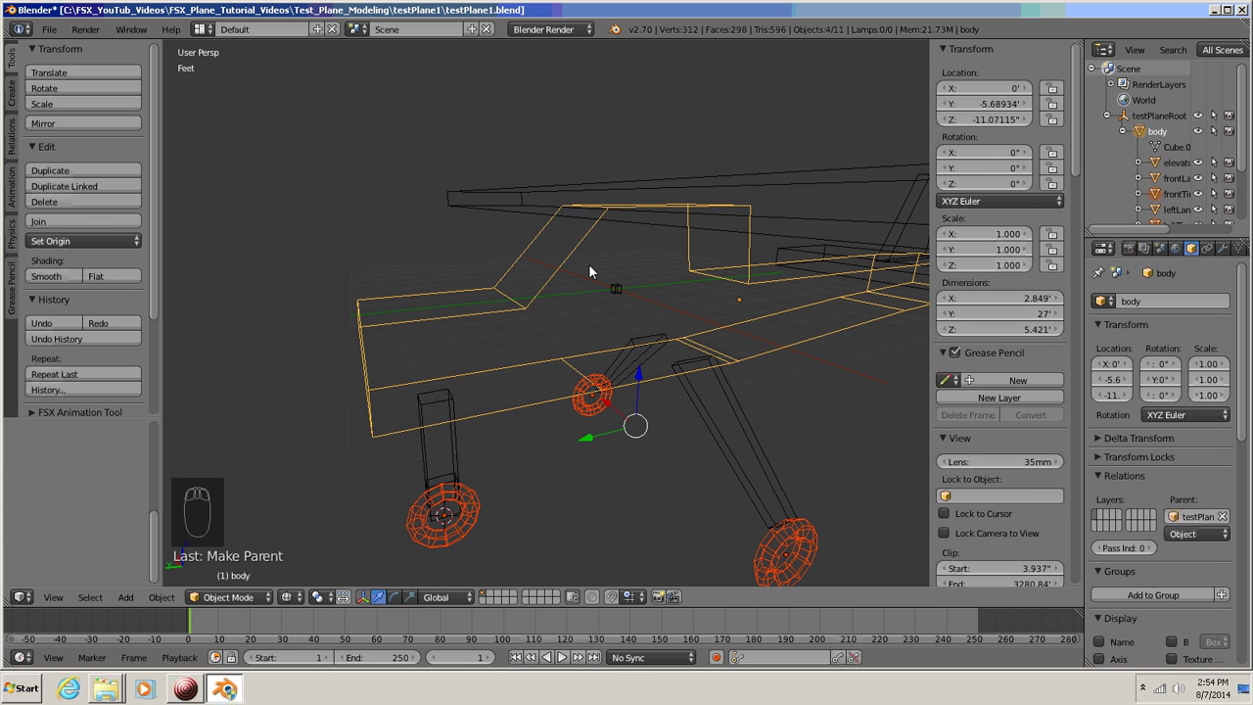
- Deselect everything and examine the wireframe airplane from several angles, plus the top and side reference drawings in the top view
{"action": "scroll", "coordinate": [570, 290], "scroll_direction": "down", "scroll_amount": 5}
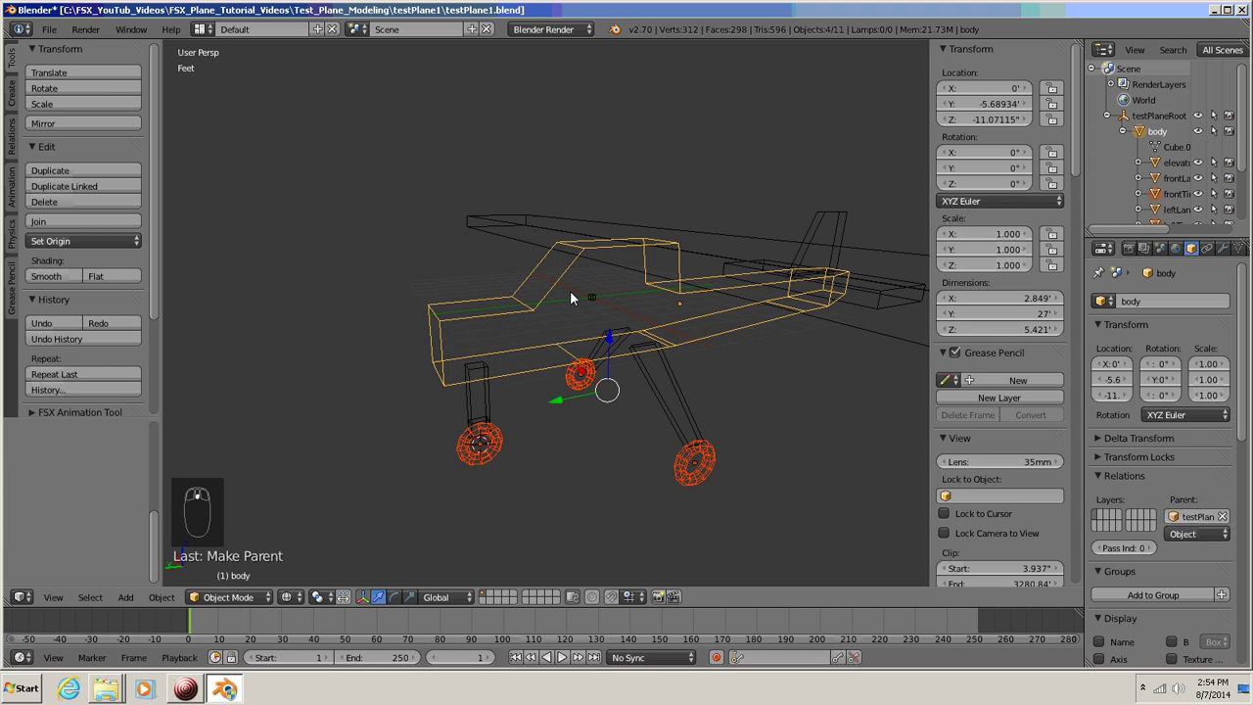
{"action": "middle_click_drag", "start_coordinate": [570, 290], "coordinate": [607, 393]}
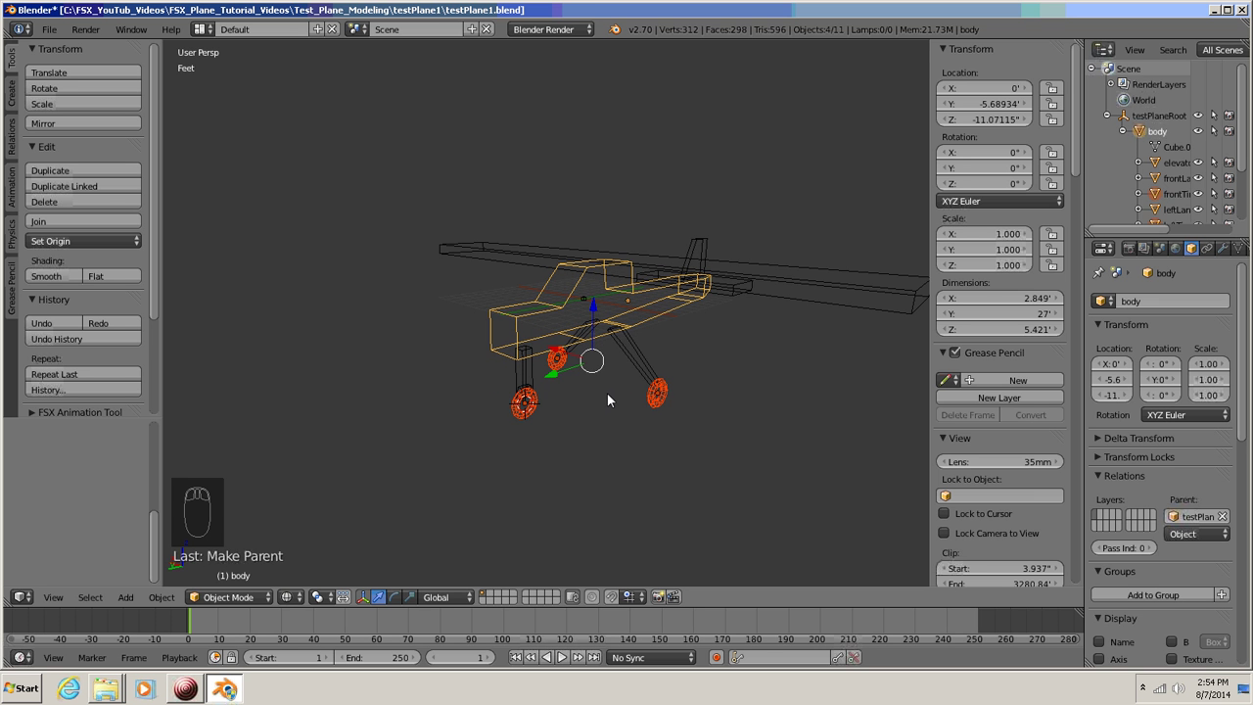
{"action": "key", "text": "a"}
{"action": "middle_click_drag", "start_coordinate": [607, 393], "coordinate": [504, 416]}
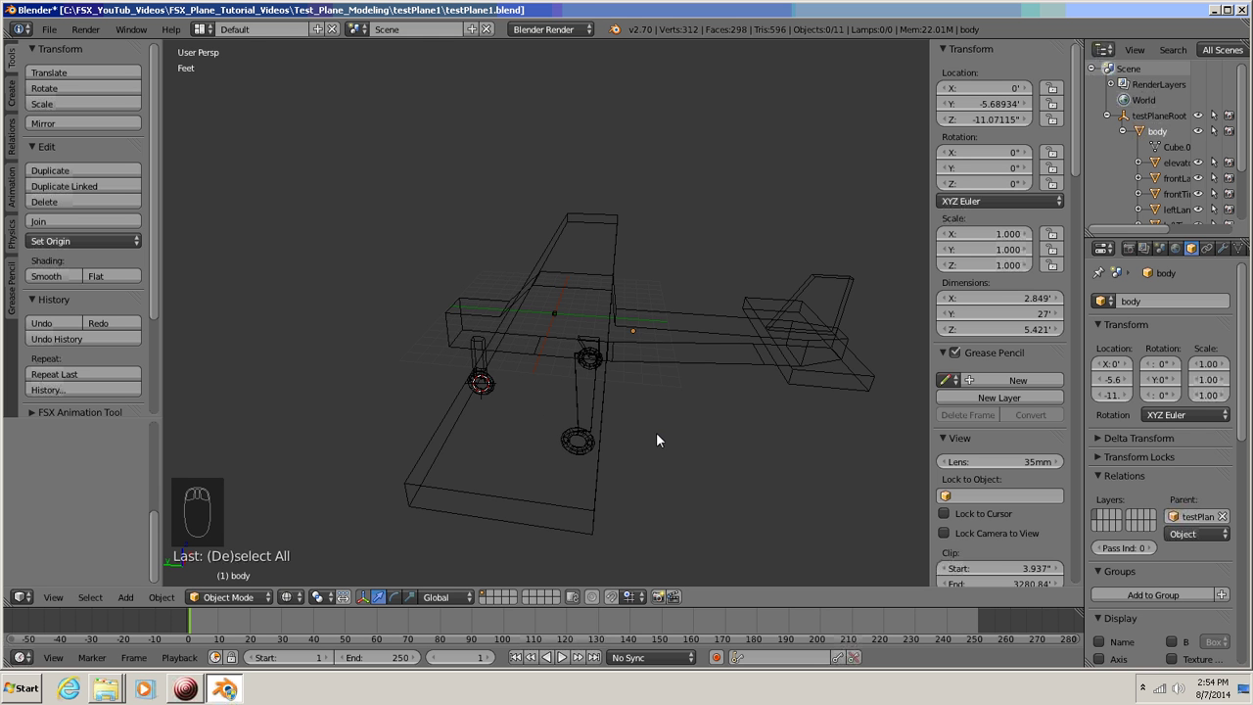
{"action": "middle_click_drag", "start_coordinate": [656, 434], "coordinate": [555, 404]}
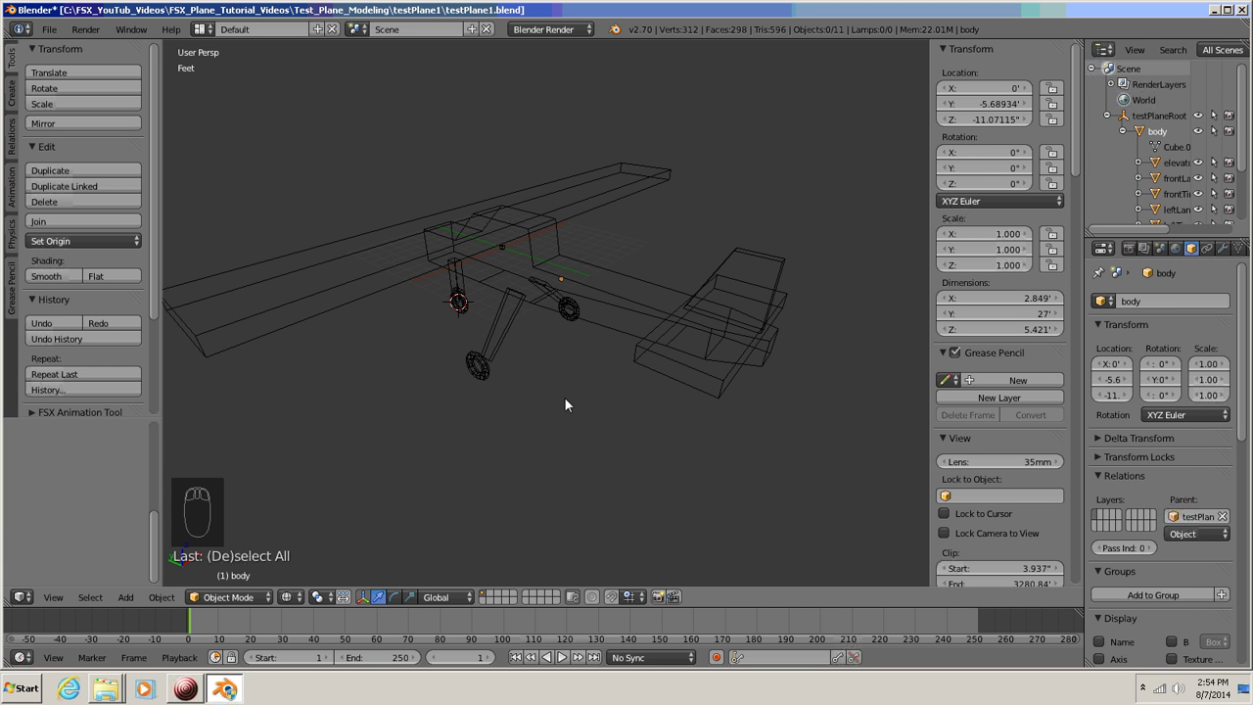
{"action": "key", "text": "KP_7"}
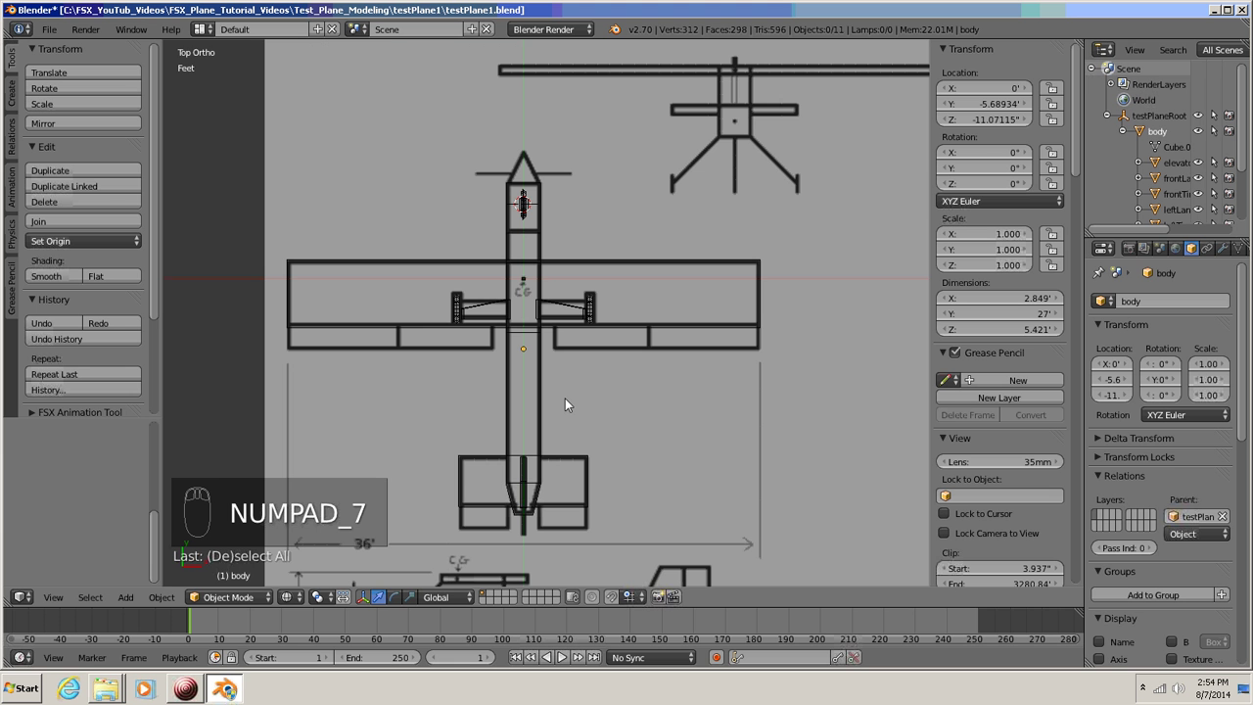
{"action": "mouse_move", "coordinate": [591, 428]}
{"action": "middle_mouse_down", "text": "shift"}
{"action": "mouse_move", "coordinate": [636, 382]}
{"action": "mouse_move", "coordinate": [704, 193]}
{"action": "middle_mouse_up", "text": "shift"}
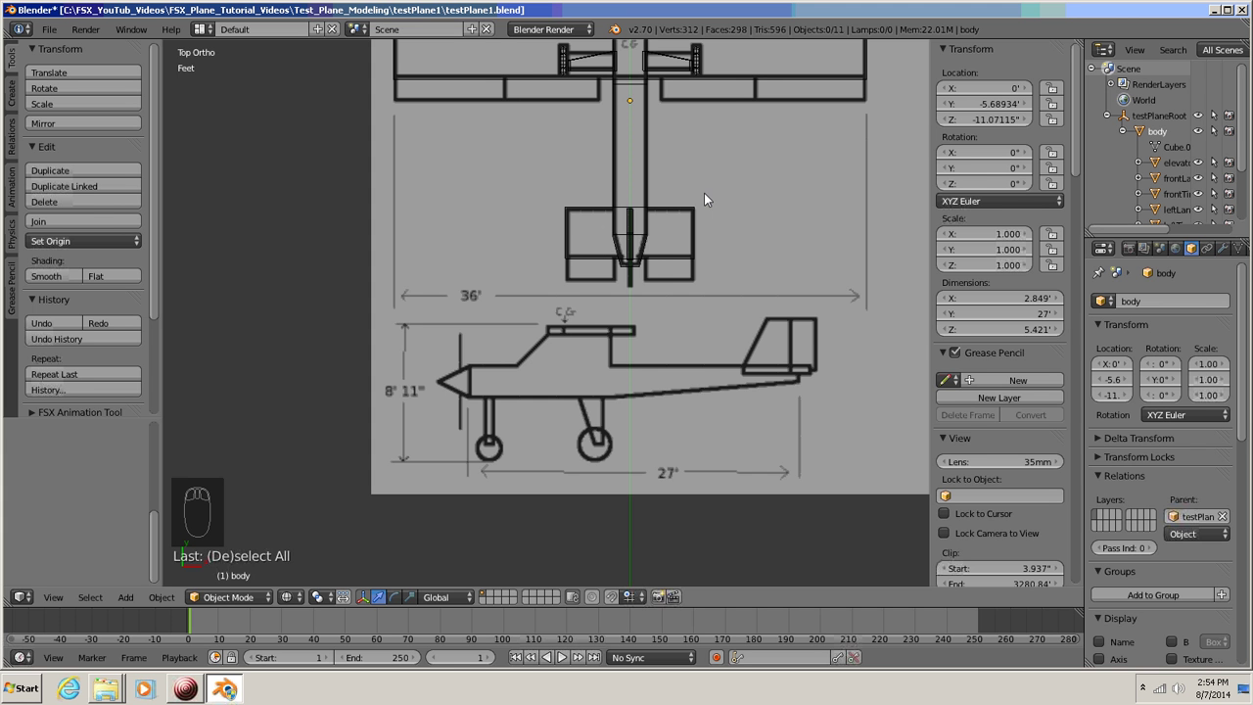
{"action": "middle_click_drag", "start_coordinate": [715, 269], "coordinate": [671, 295], "text": "shift"}
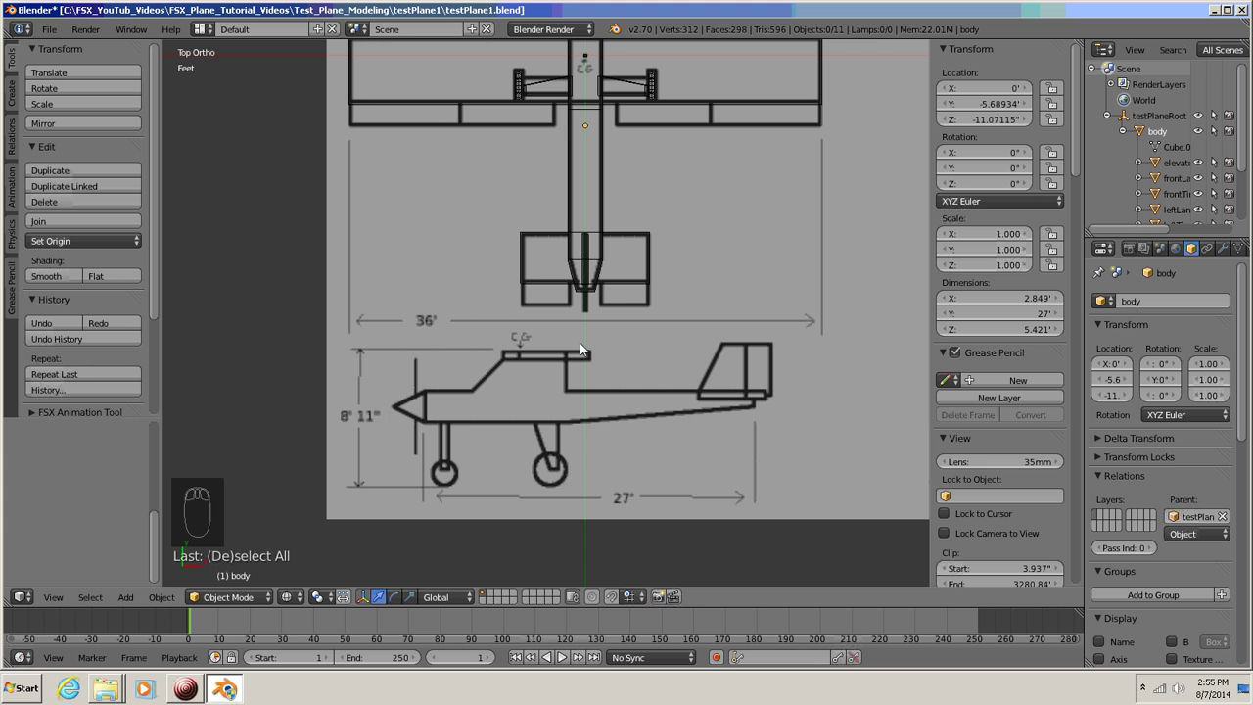
- Place the 3D cursor inside the left elevator outline behind the horizontal stabilizer and add a cube there
{"action": "scroll", "coordinate": [577, 347], "scroll_direction": "up", "scroll_amount": 5}
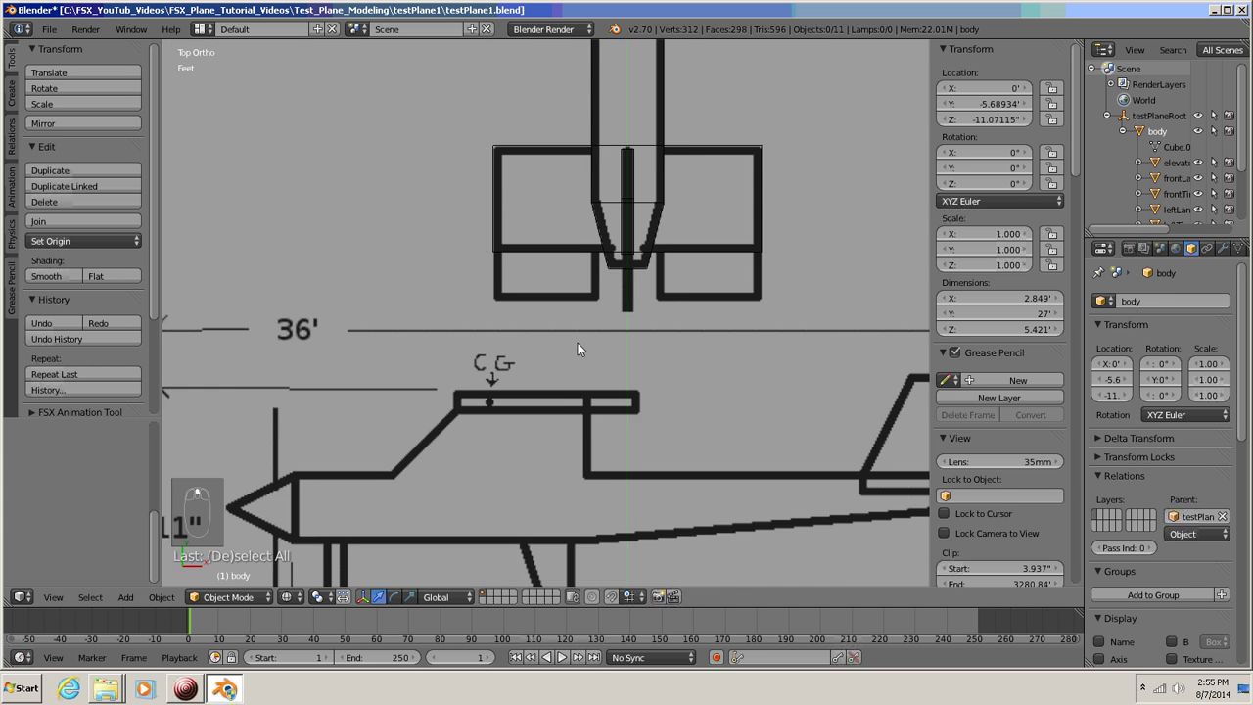
{"action": "middle_click_drag", "start_coordinate": [555, 349], "coordinate": [485, 370], "text": "shift"}
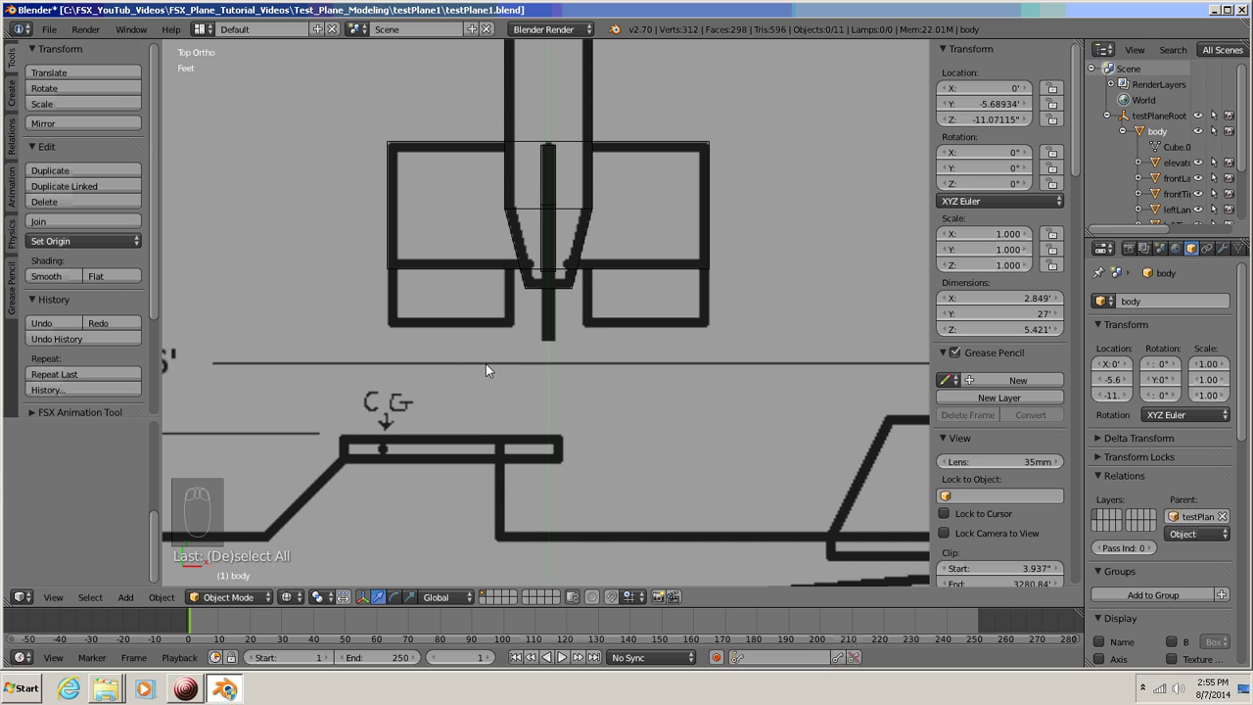
{"action": "right_click", "coordinate": [449, 290]}
{"action": "key", "text": "shift+a"}
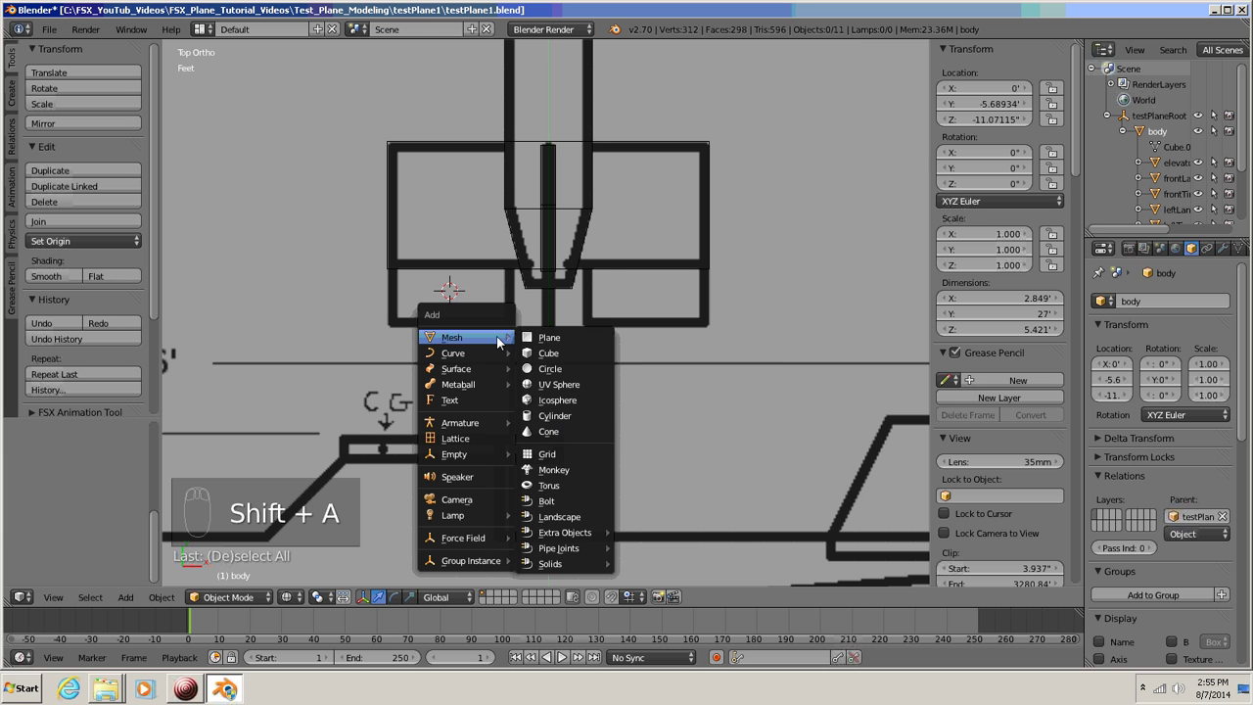
{"action": "left_click", "coordinate": [549, 353]}
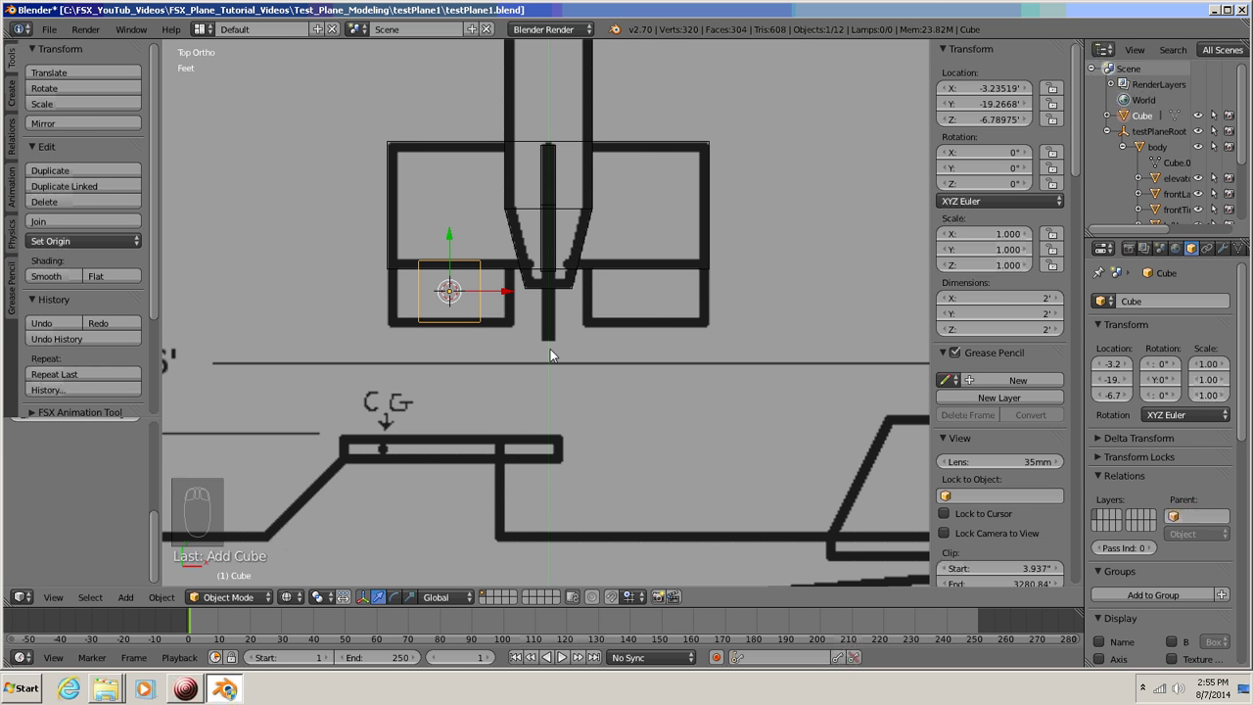
- Move the cube's front vertices along the global Y axis to a local Y of about 8.45 inches, at the stabilizer's rear edge
{"action": "key", "text": "Tab"}
{"action": "middle_click_drag", "start_coordinate": [550, 349], "coordinate": [659, 406], "text": "shift"}
{"action": "scroll", "coordinate": [583, 400], "scroll_direction": "up", "scroll_amount": 4}
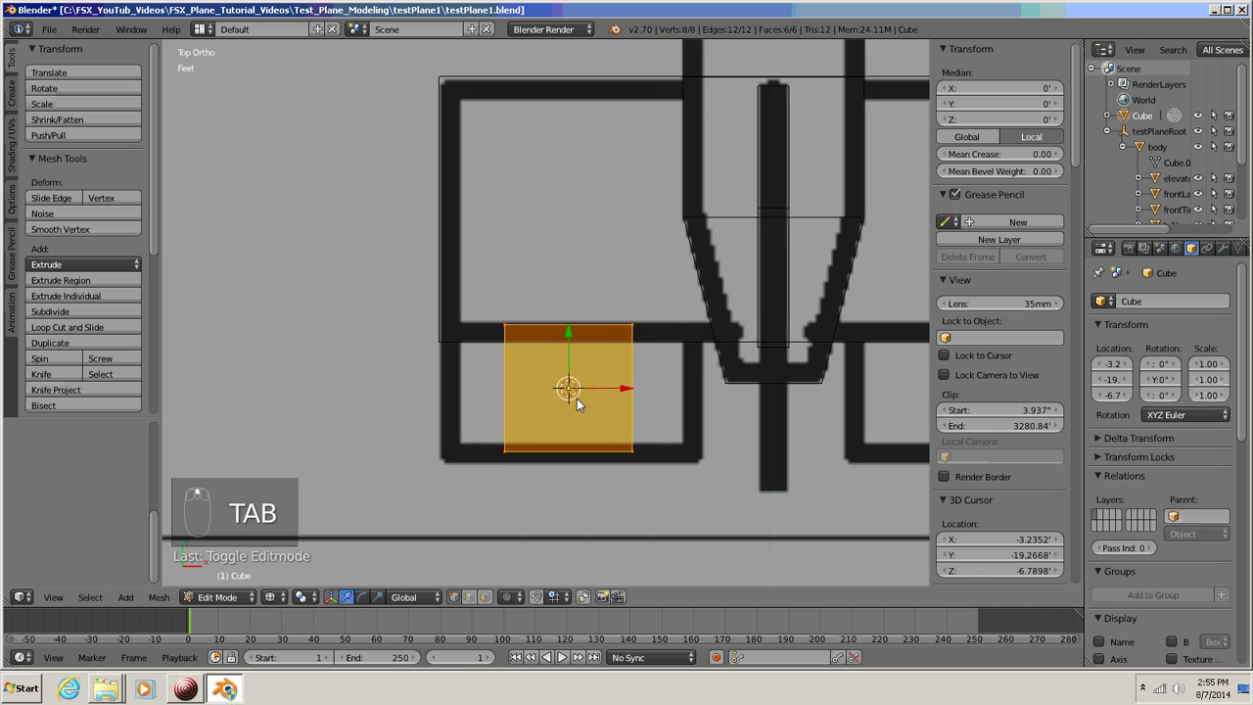
{"action": "middle_click_drag", "start_coordinate": [563, 326], "coordinate": [555, 313], "text": "shift"}
{"action": "key", "text": "a"}
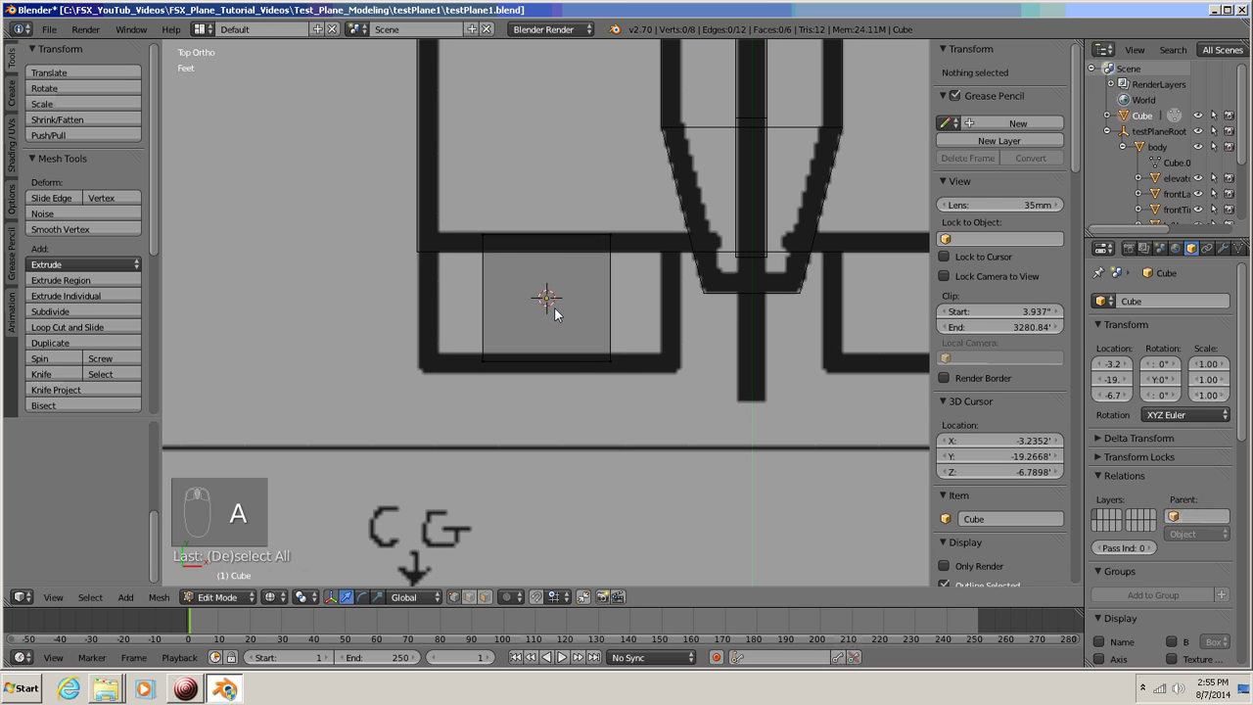
{"action": "key", "text": "b"}
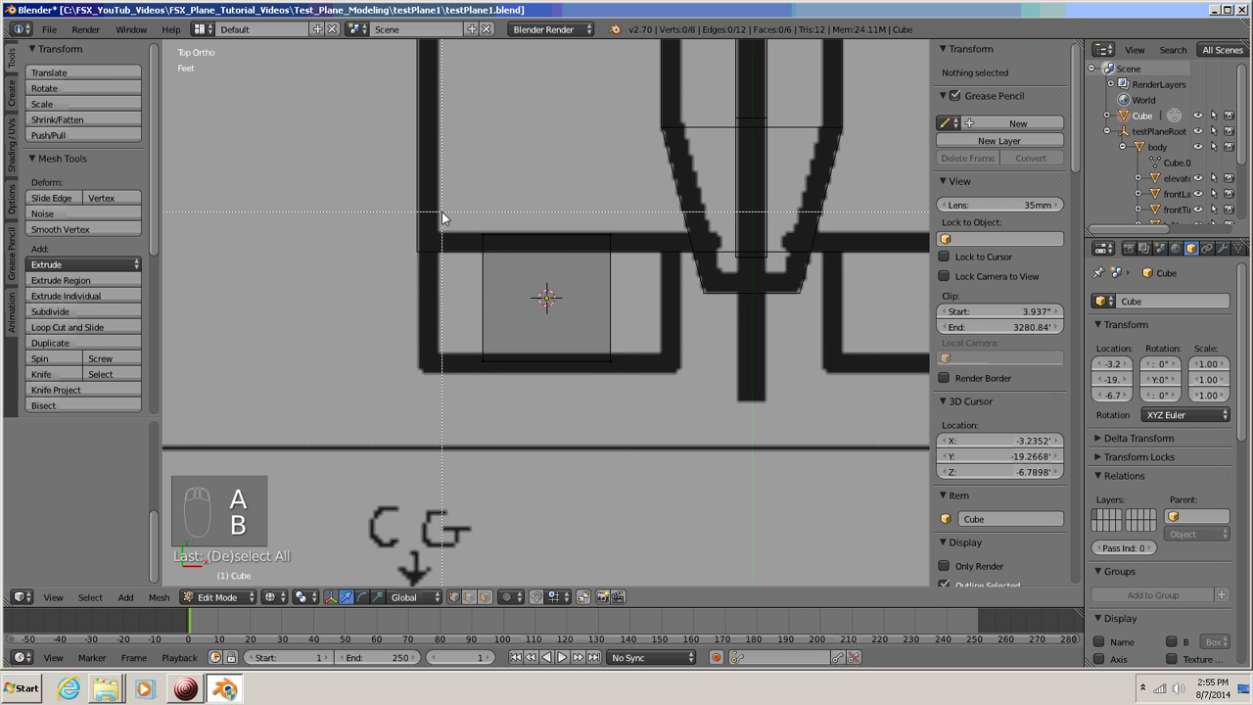
{"action": "left_click_drag", "start_coordinate": [442, 212], "coordinate": [680, 262]}
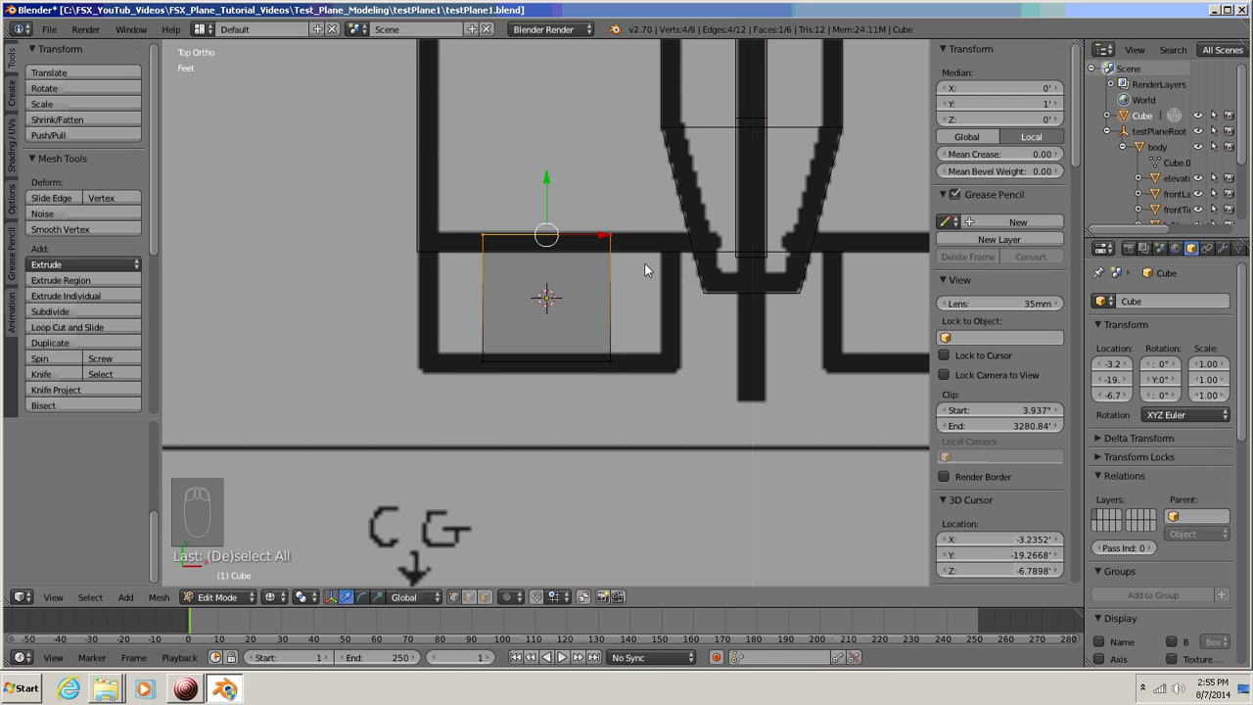
{"action": "key", "text": "g"}
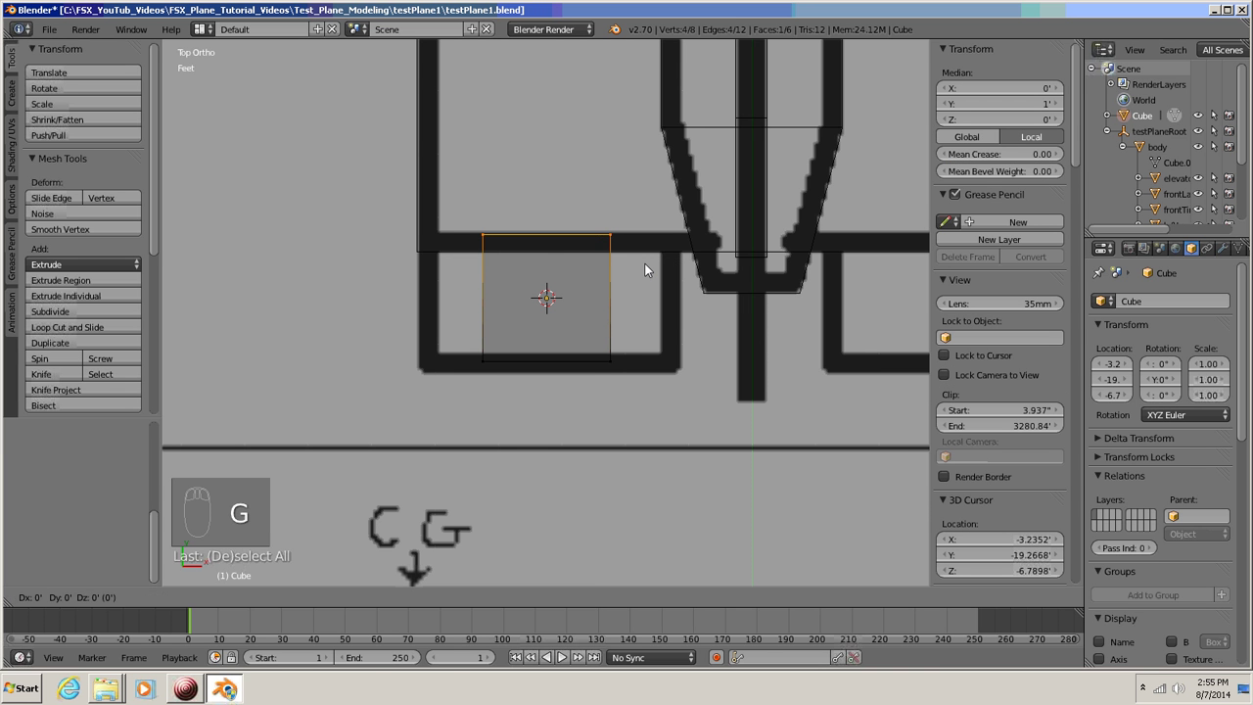
{"action": "key", "text": "y"}
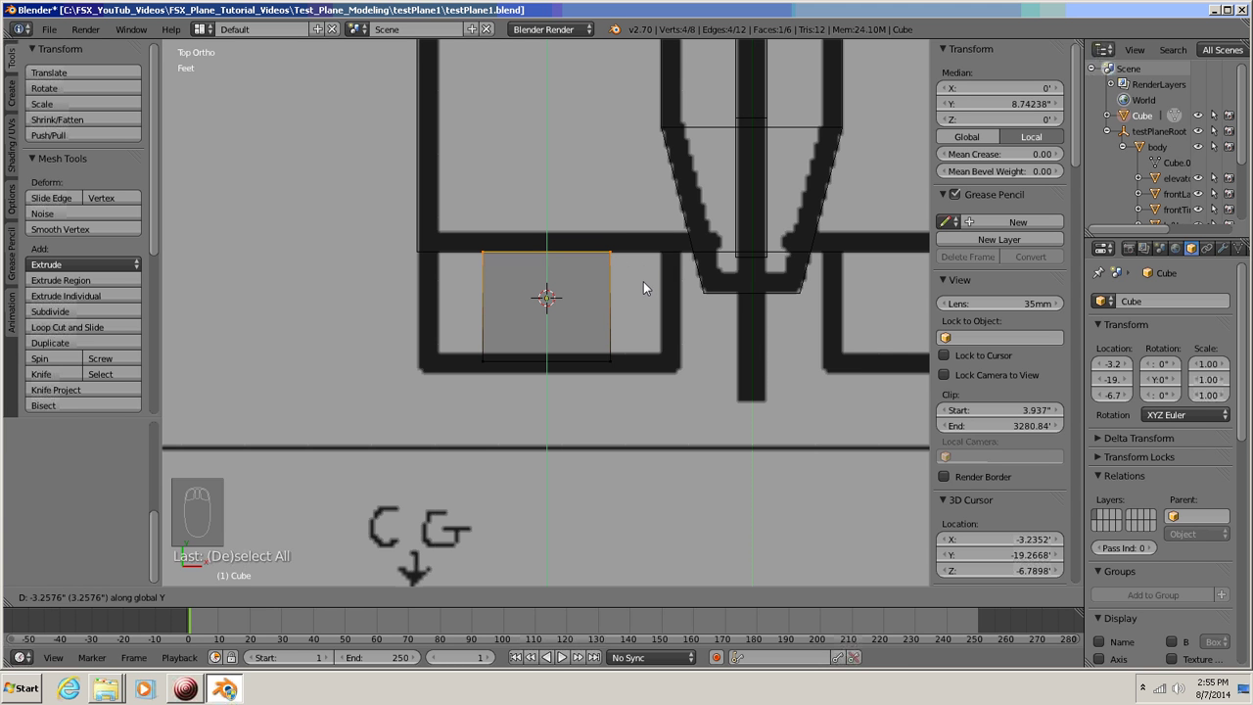
{"action": "left_click", "coordinate": [643, 282]}
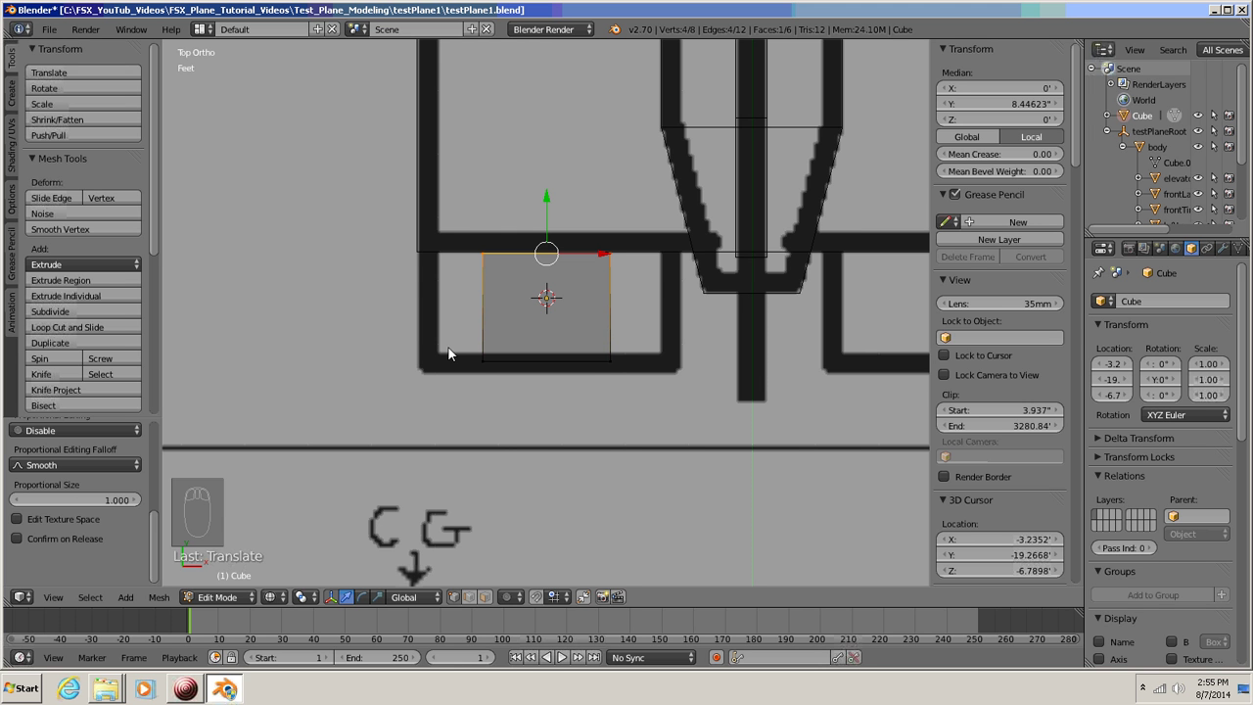
- Move the cube's outer-side vertices along the global X axis to a local X of about -2.04 feet, onto the elevator outline's outer edge
{"action": "key", "text": "a"}
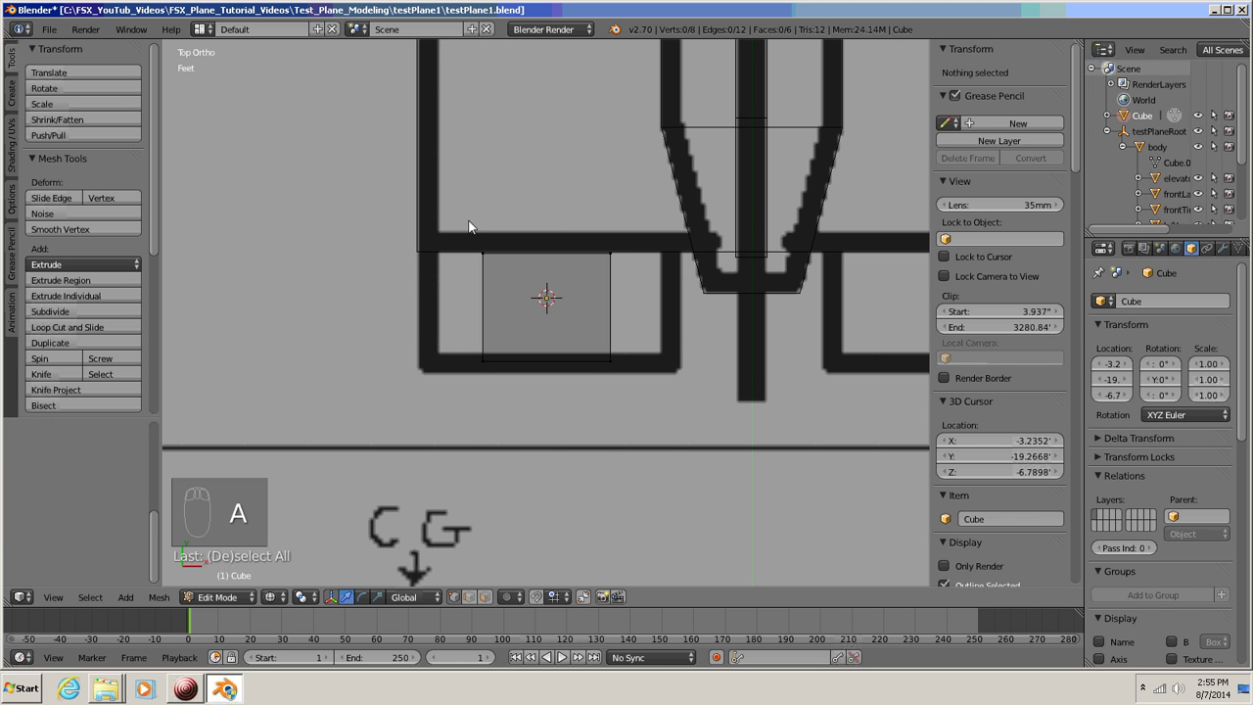
{"action": "key", "text": "b"}
{"action": "left_click_drag", "start_coordinate": [455, 222], "coordinate": [514, 419]}
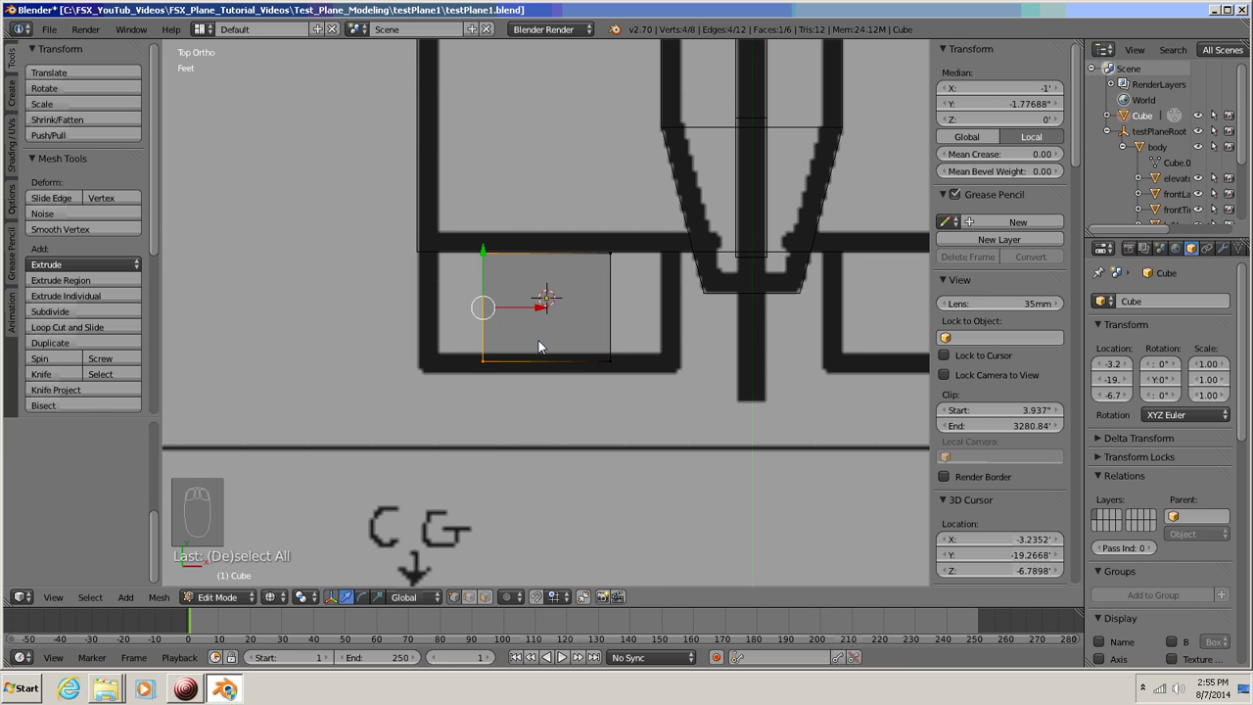
{"action": "key", "text": "g"}
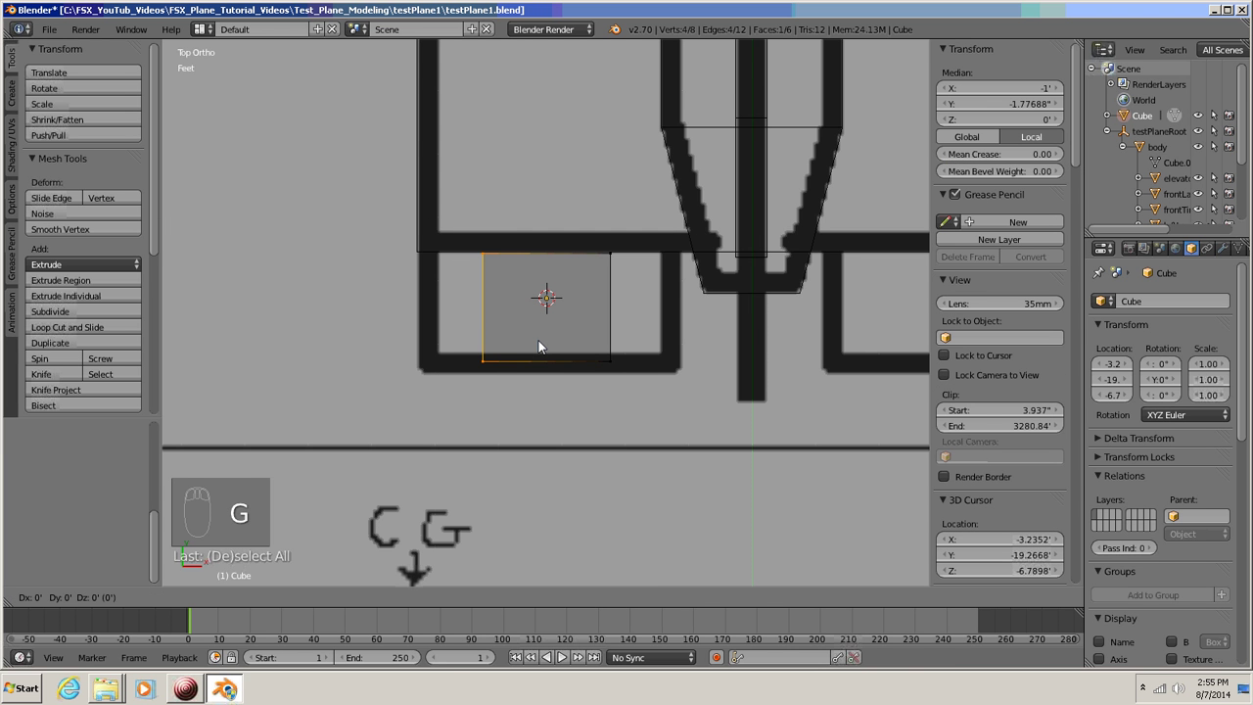
{"action": "key", "text": "x"}
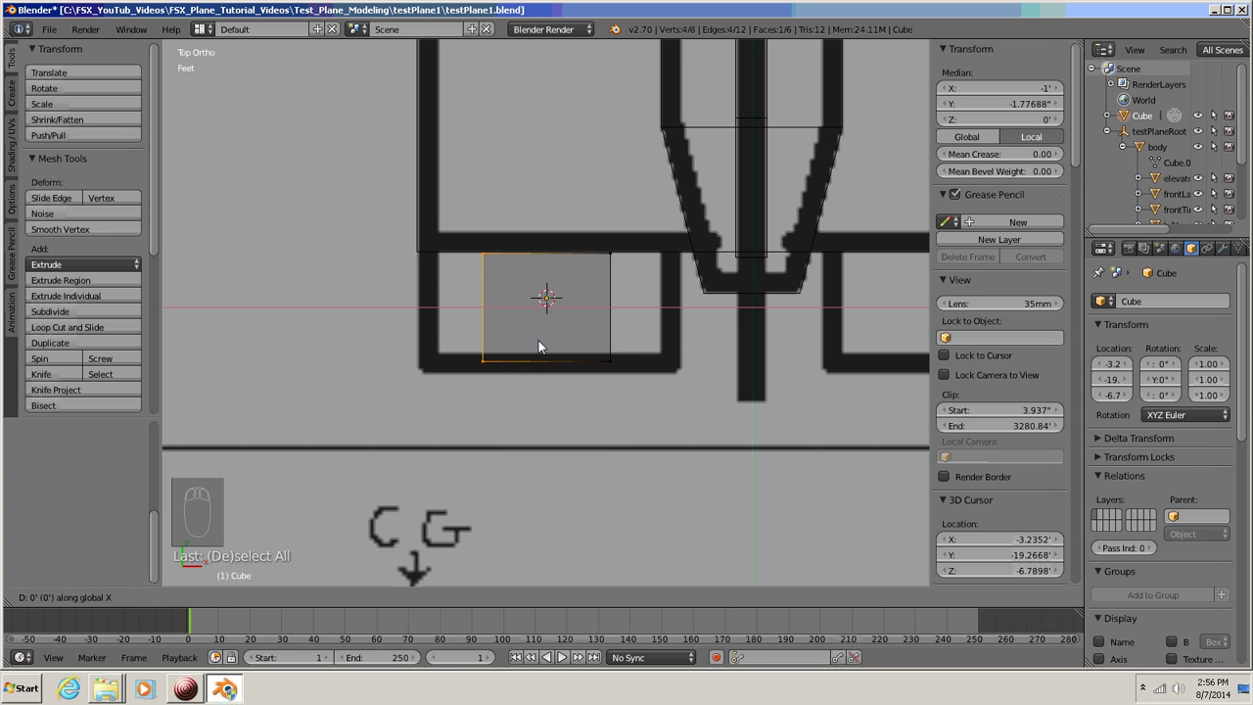
{"action": "left_click", "coordinate": [472, 348]}
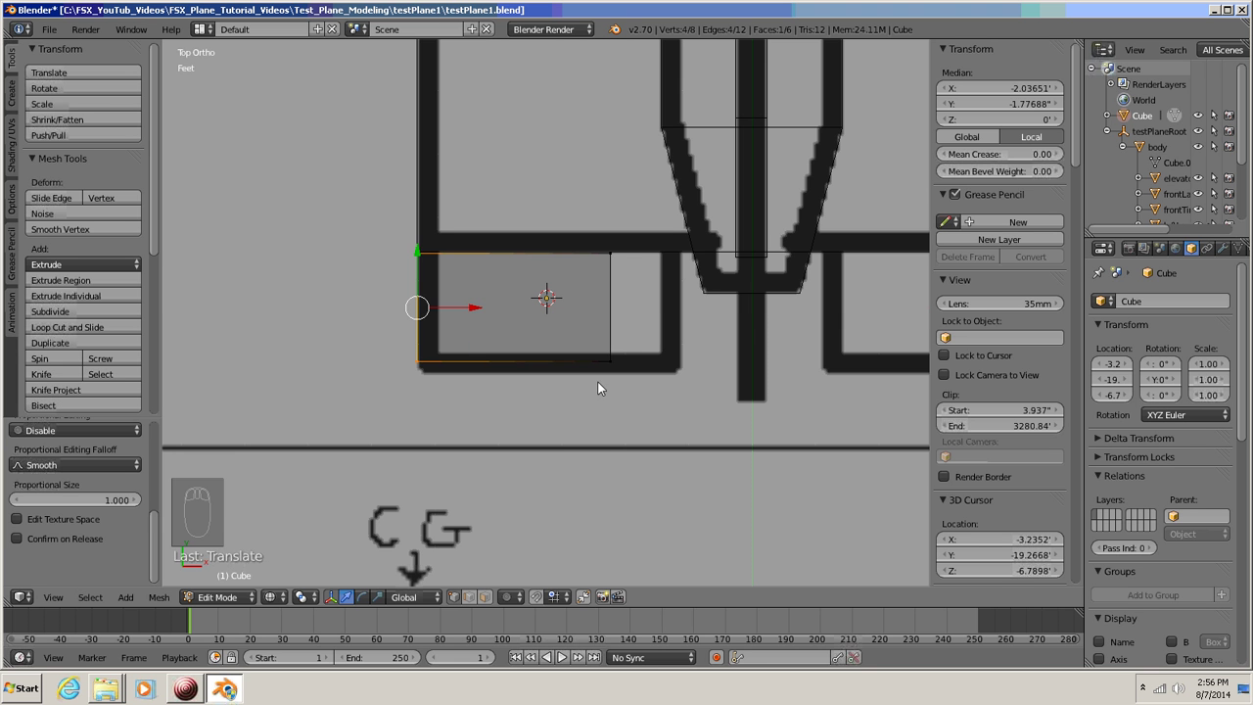
- Move the cube's inner-side vertices along the global X axis onto the elevator outline's inner edge, making the cube about 4.15 feet wide
{"action": "key", "text": "a"}
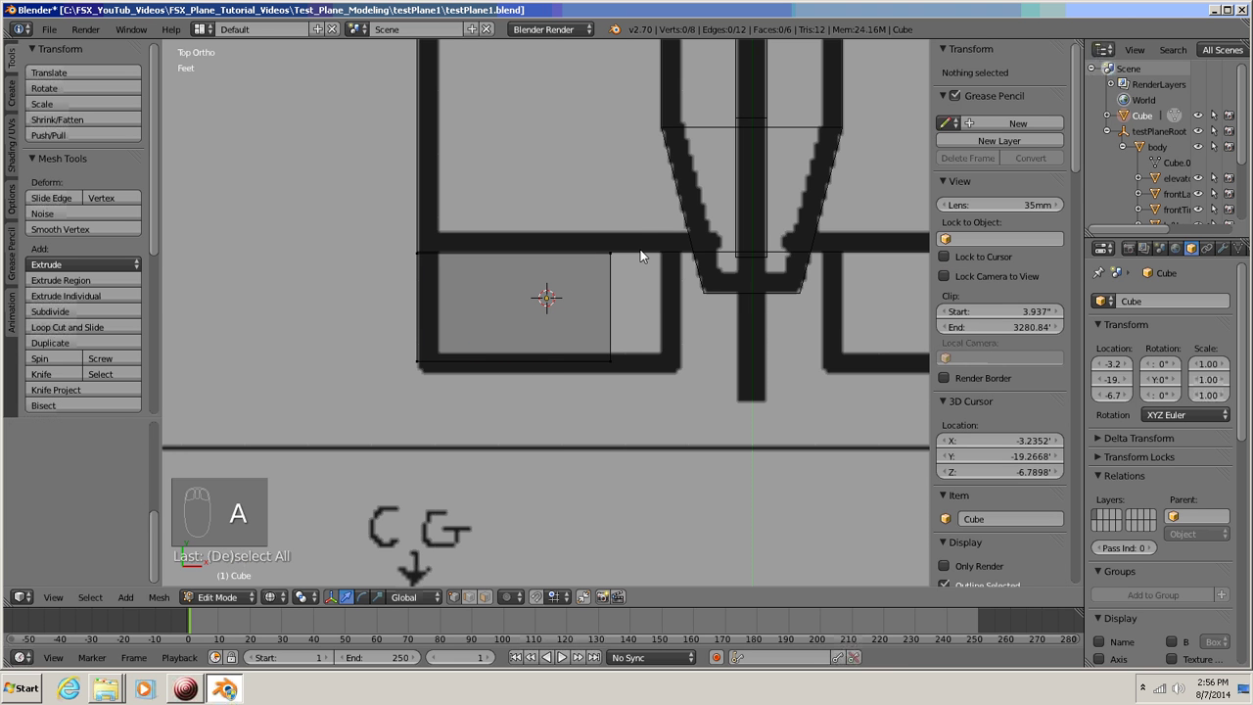
{"action": "key", "text": "b"}
{"action": "left_click_drag", "start_coordinate": [642, 232], "coordinate": [592, 403]}
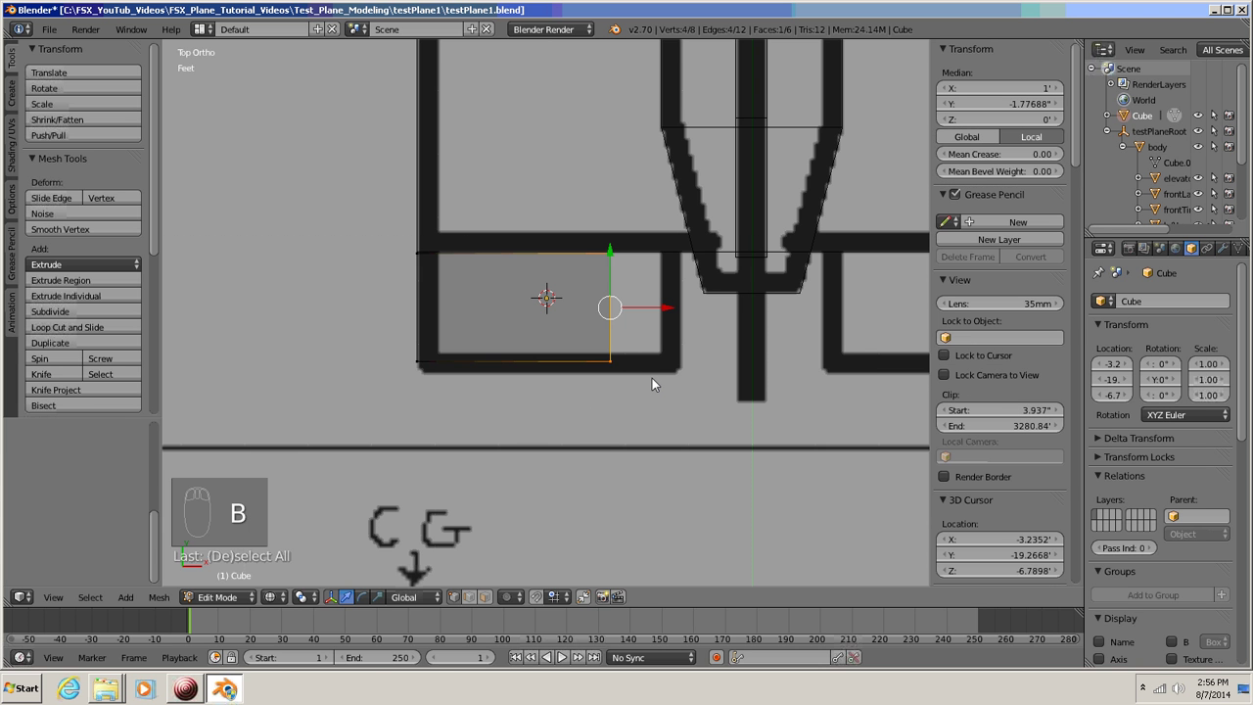
{"action": "key", "text": "g"}
{"action": "key", "text": "x"}
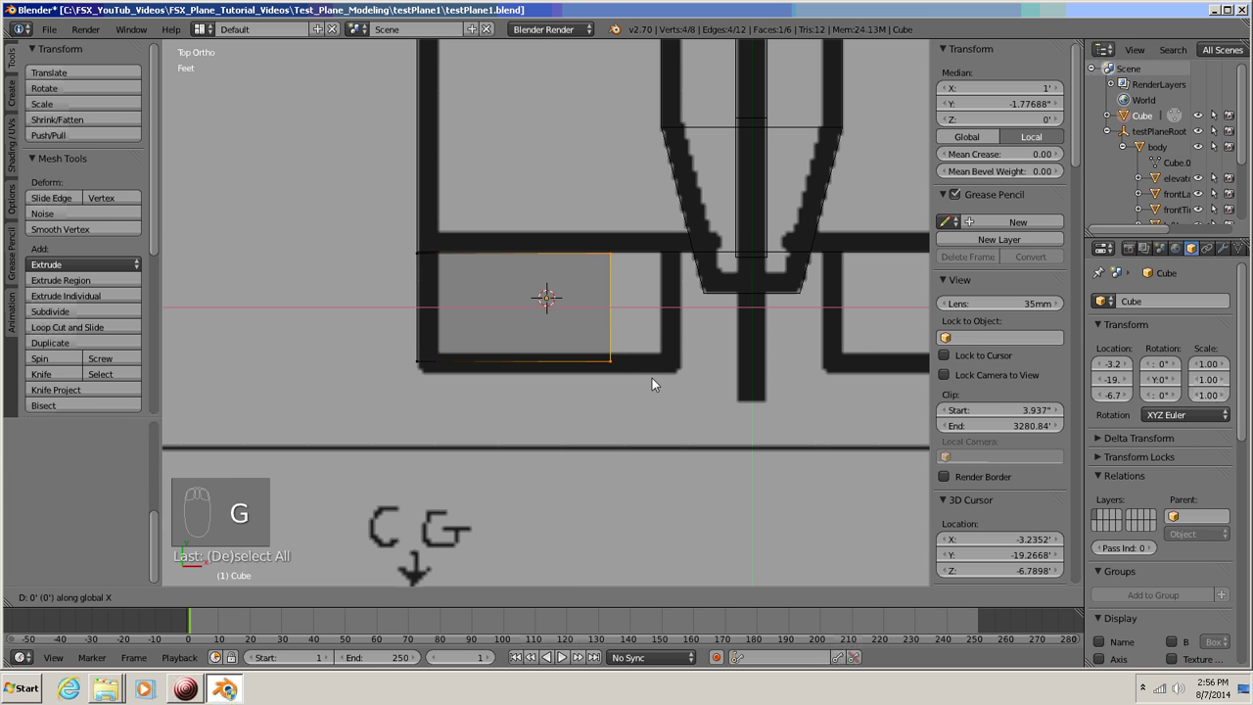
{"action": "left_click", "coordinate": [722, 379]}
- Move the cube's rear vertices along the global Y axis to a local Y of about -1.17 feet, on the outline's rear edge, and deselect everything
{"action": "key", "text": "a"}
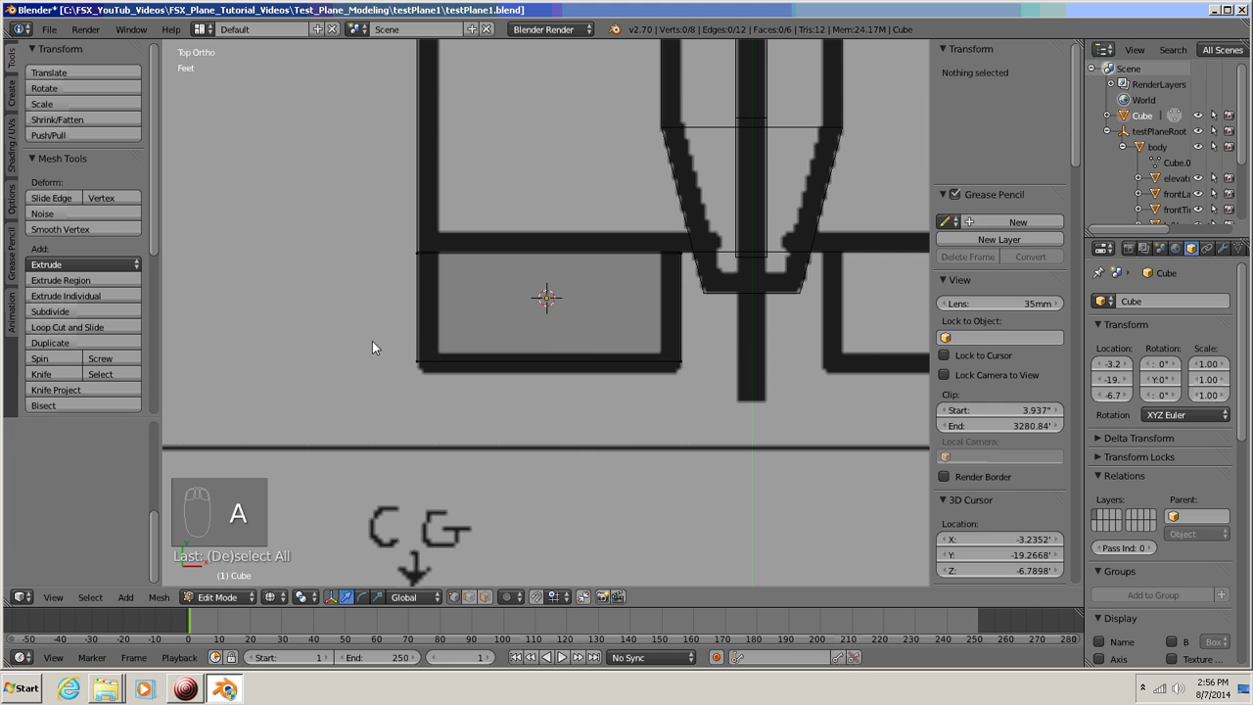
{"action": "key", "text": "b"}
{"action": "left_click_drag", "start_coordinate": [372, 339], "coordinate": [712, 390]}
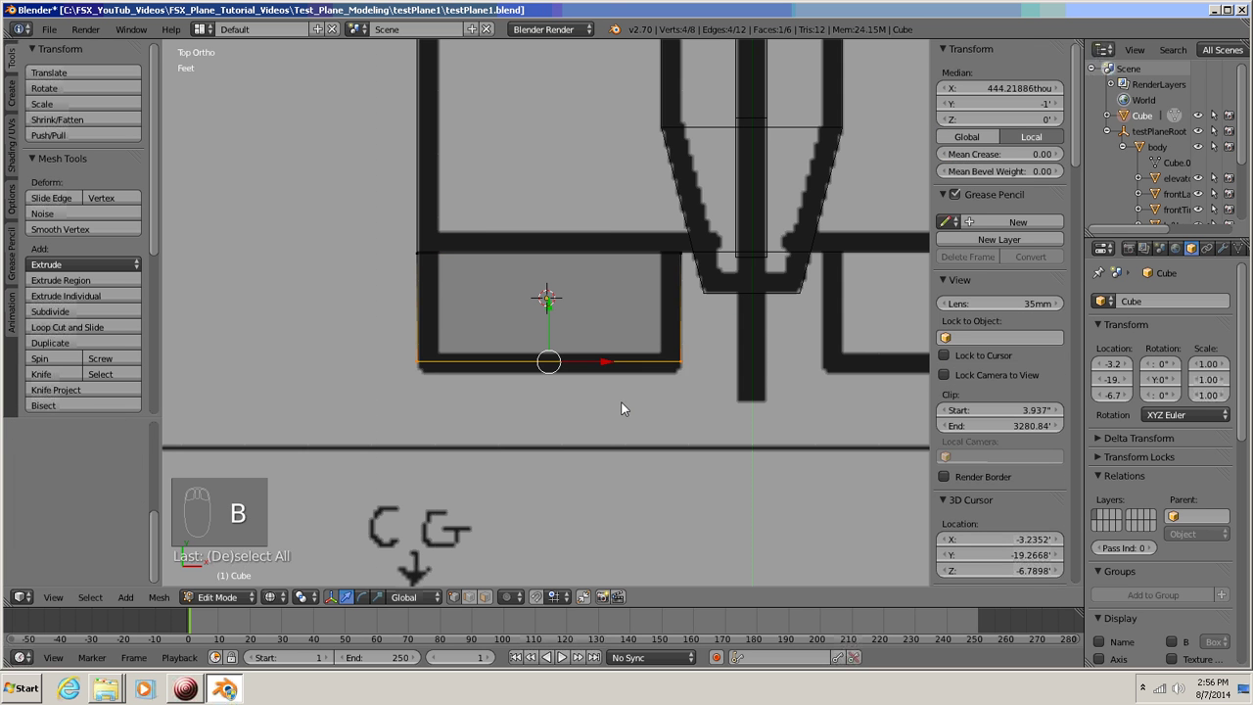
{"action": "key", "text": "g"}
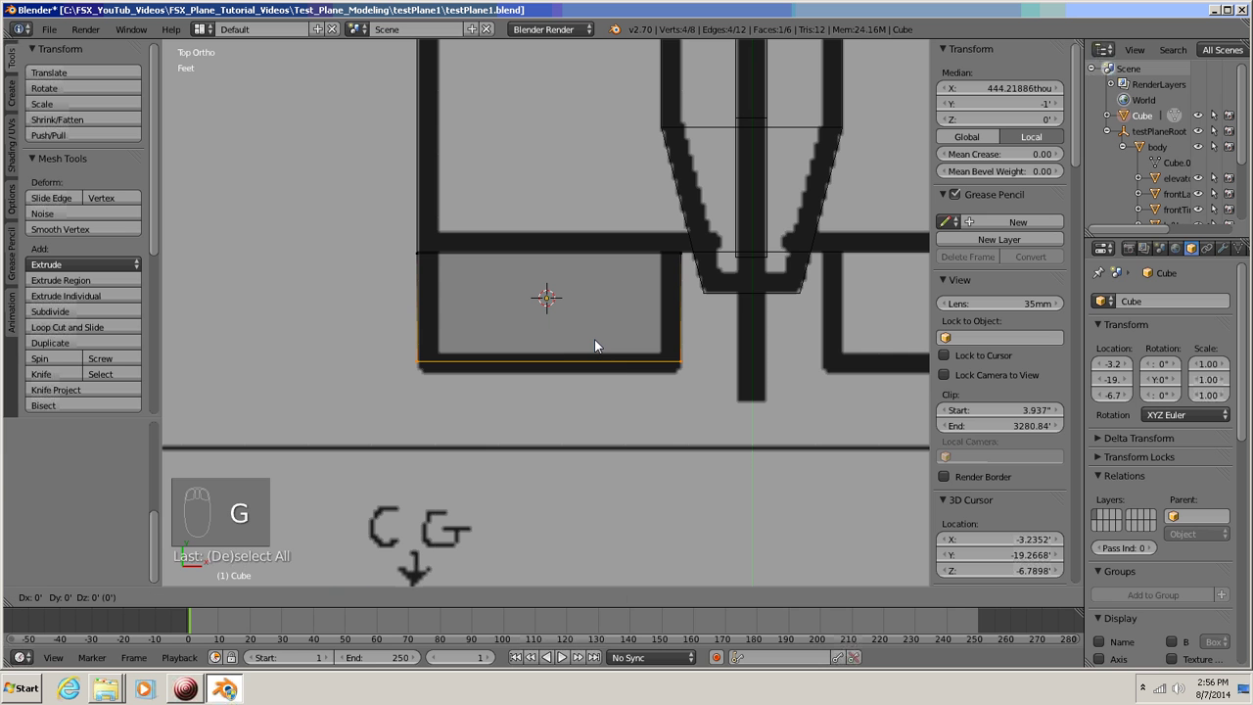
{"action": "key", "text": "y"}
{"action": "left_click", "coordinate": [592, 351]}
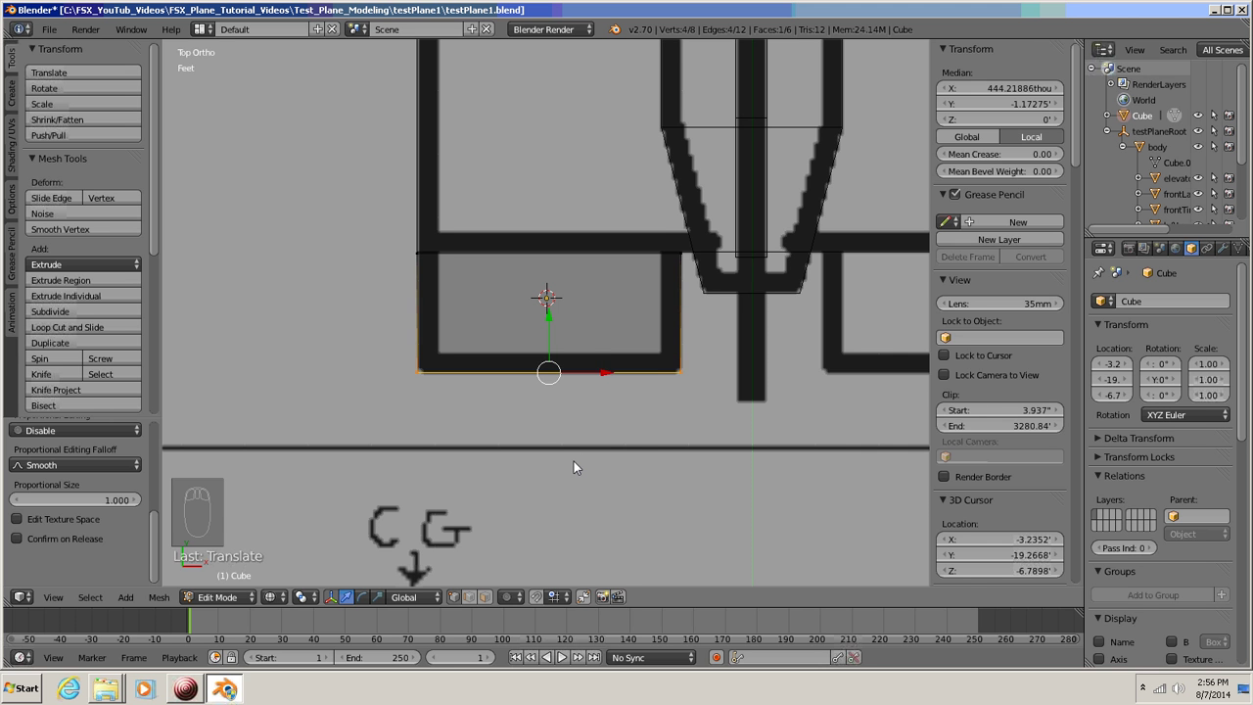
{"action": "key", "text": "a"}
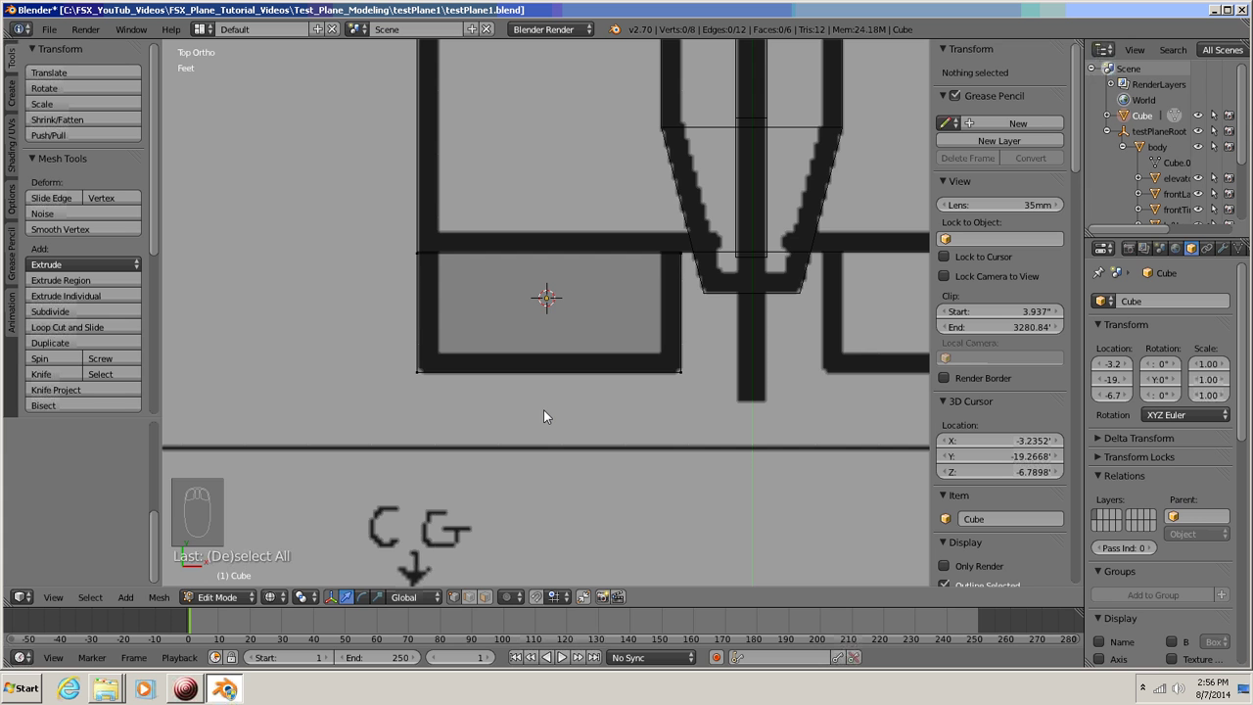
- Raise the whole cube along the global Z axis to a local Z of about 5.84 feet, behind the horizontal stabilizer in the side drawing
{"action": "key", "text": "ctrl+KP_3"}
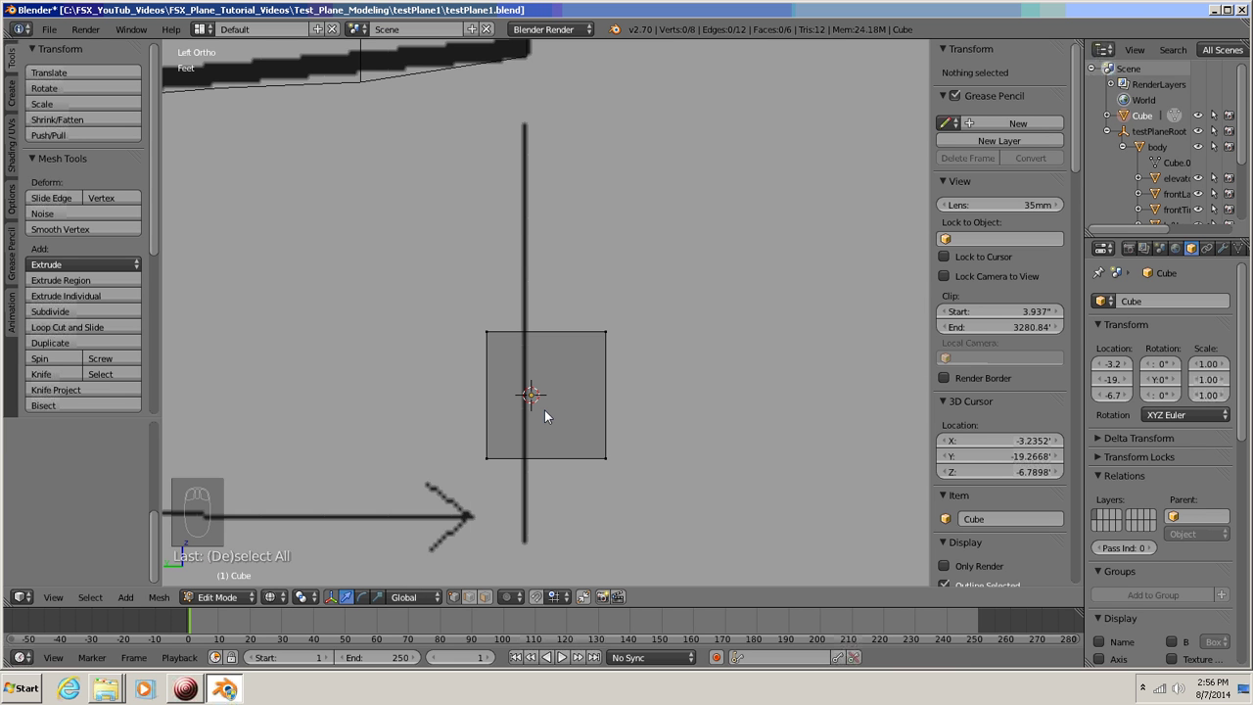
{"action": "scroll", "coordinate": [544, 409], "scroll_direction": "down", "scroll_amount": 6}
{"action": "scroll", "coordinate": [544, 409], "scroll_direction": "up", "scroll_amount": 5}
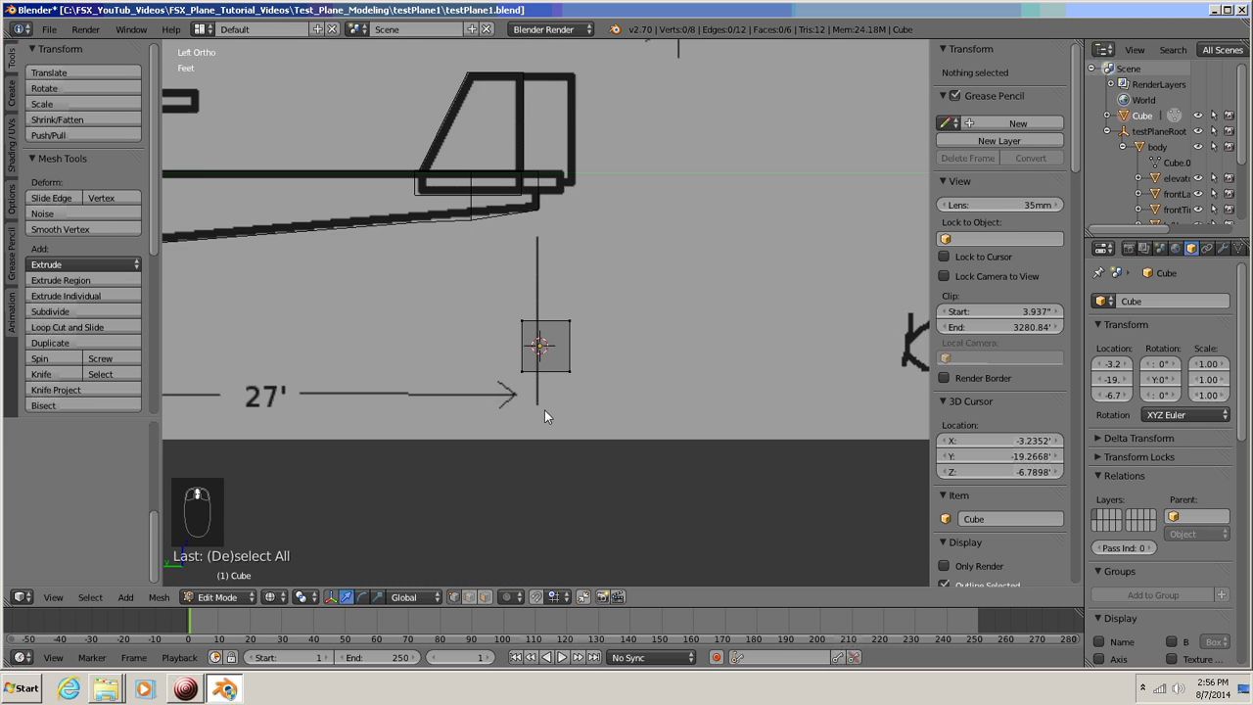
{"action": "mouse_move", "coordinate": [554, 375]}
{"action": "middle_mouse_down", "text": "shift"}
{"action": "mouse_move", "coordinate": [548, 347]}
{"action": "mouse_move", "coordinate": [554, 406]}
{"action": "mouse_move", "coordinate": [545, 372]}
{"action": "middle_mouse_up", "text": "shift"}
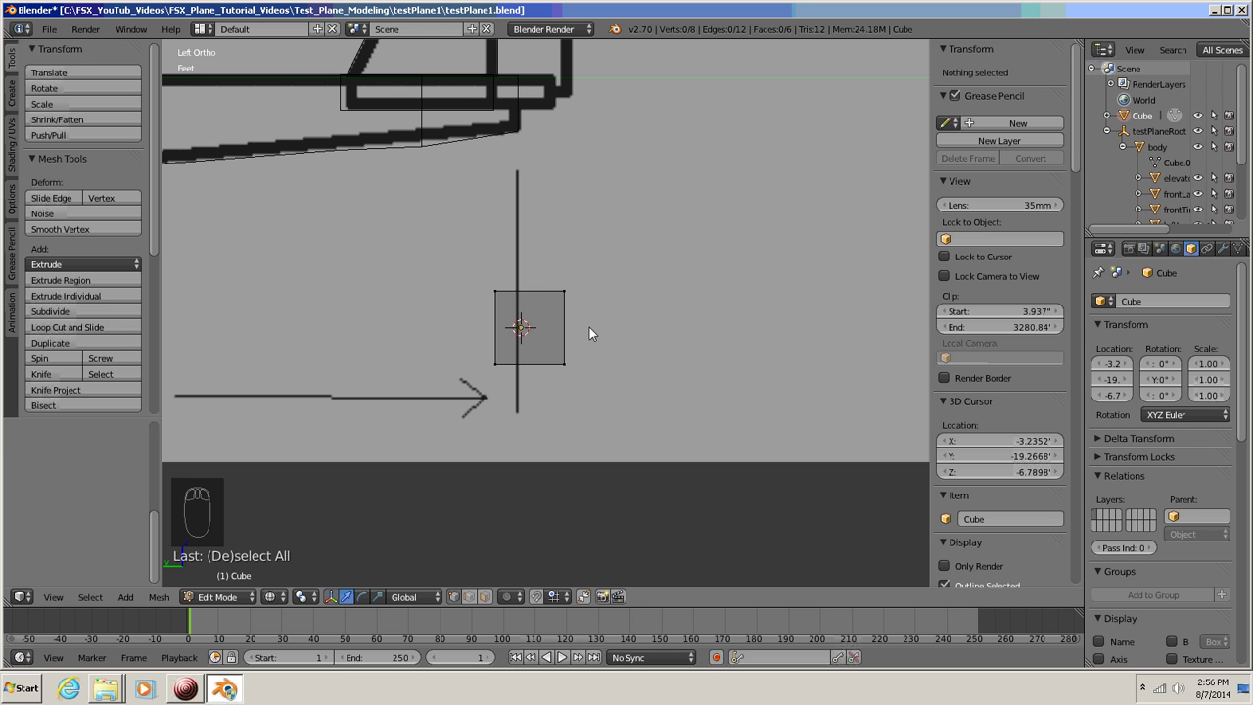
{"action": "key", "text": "a"}
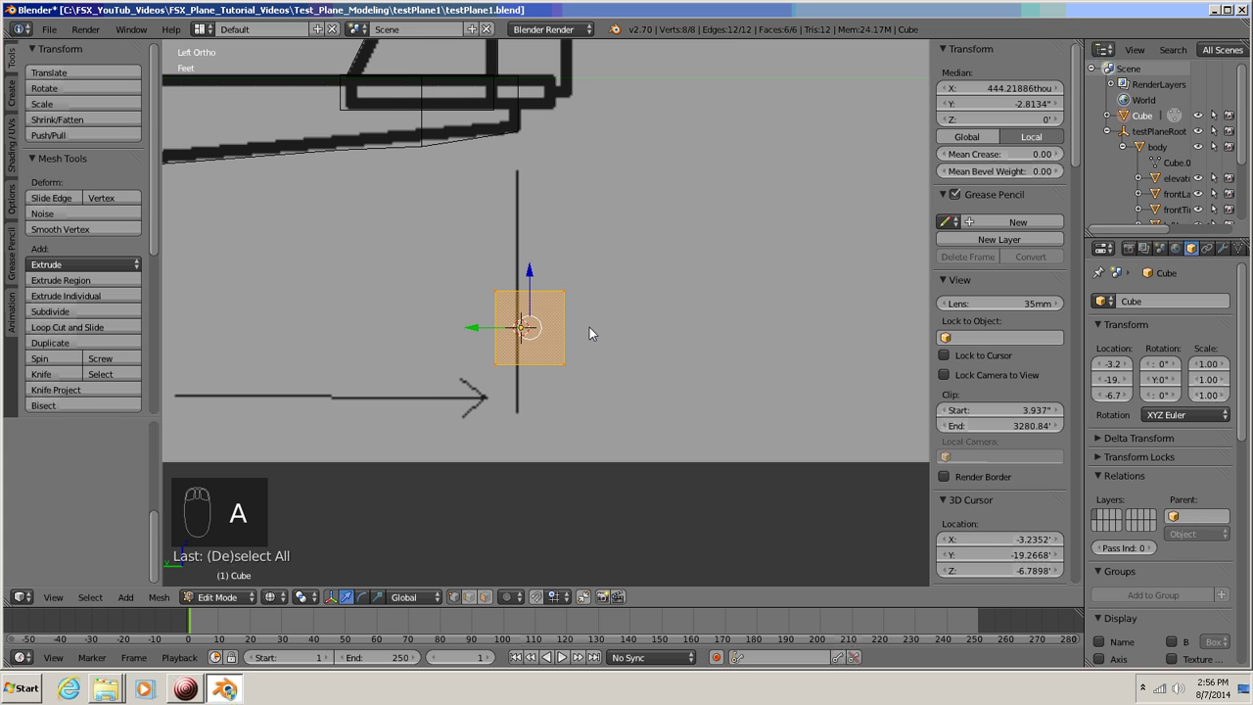
{"action": "key", "text": "g"}
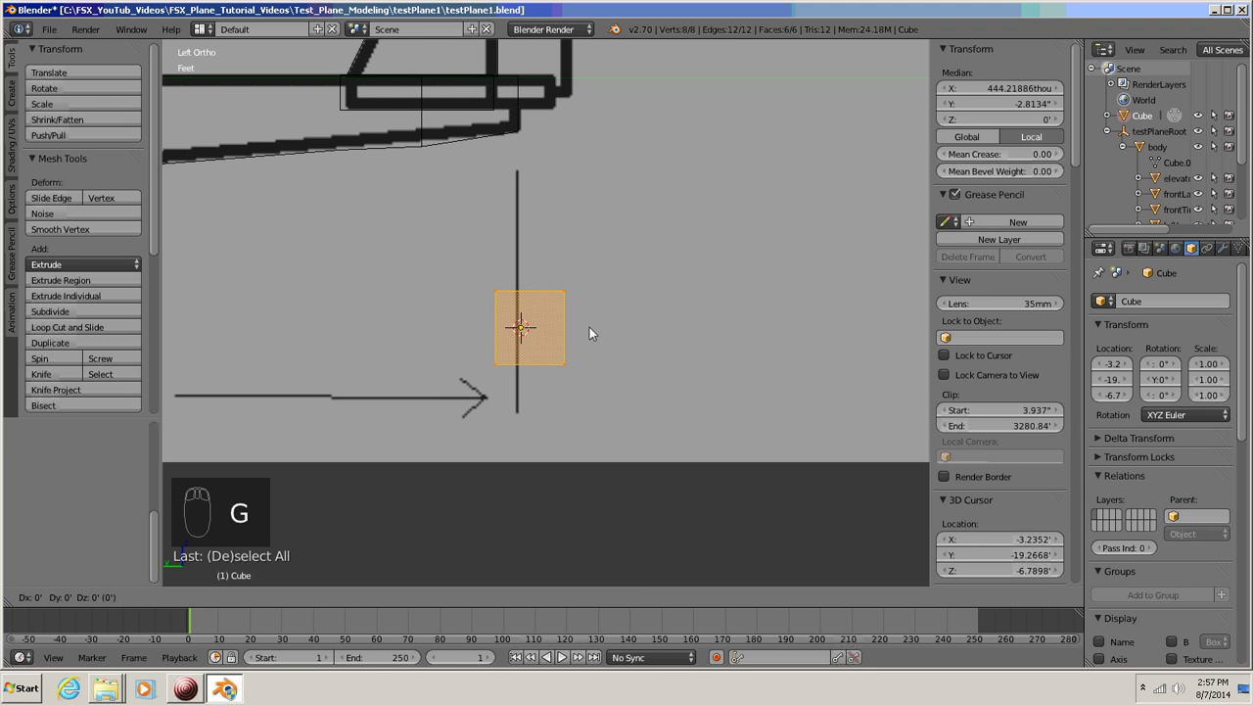
{"action": "key", "text": "z"}
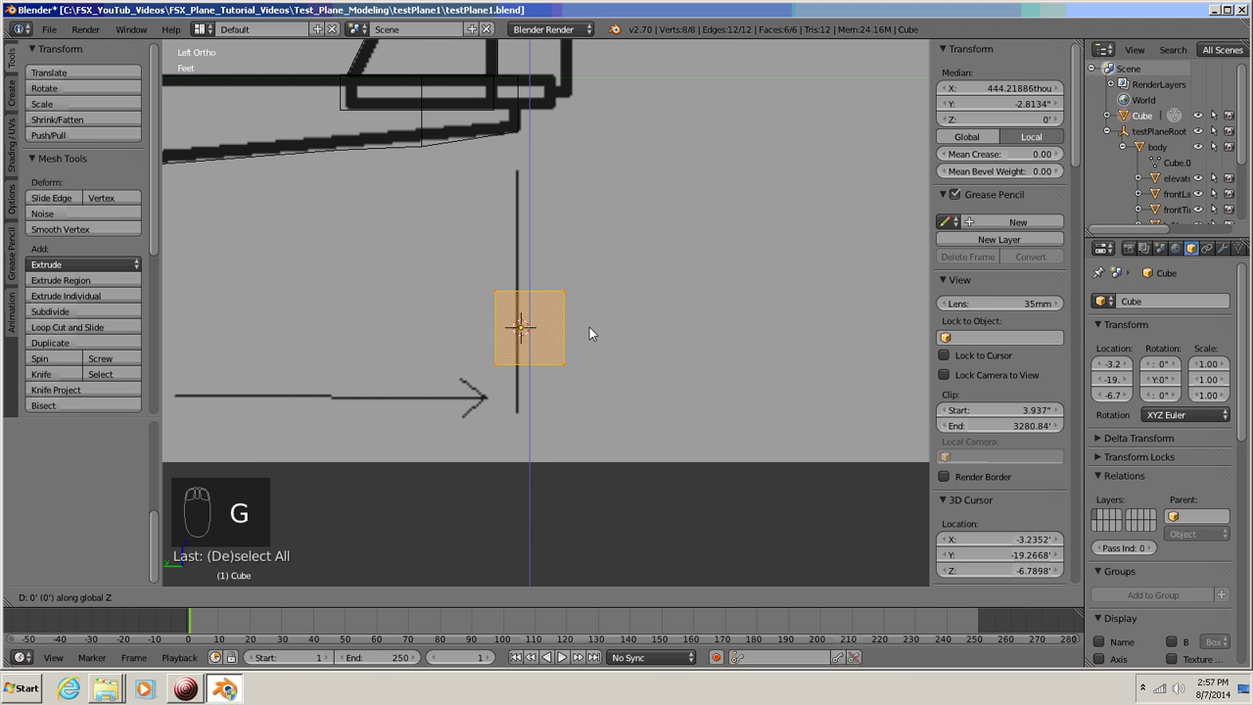
{"action": "left_click", "coordinate": [584, 112]}
{"action": "middle_click_drag", "start_coordinate": [559, 240], "coordinate": [561, 392]}
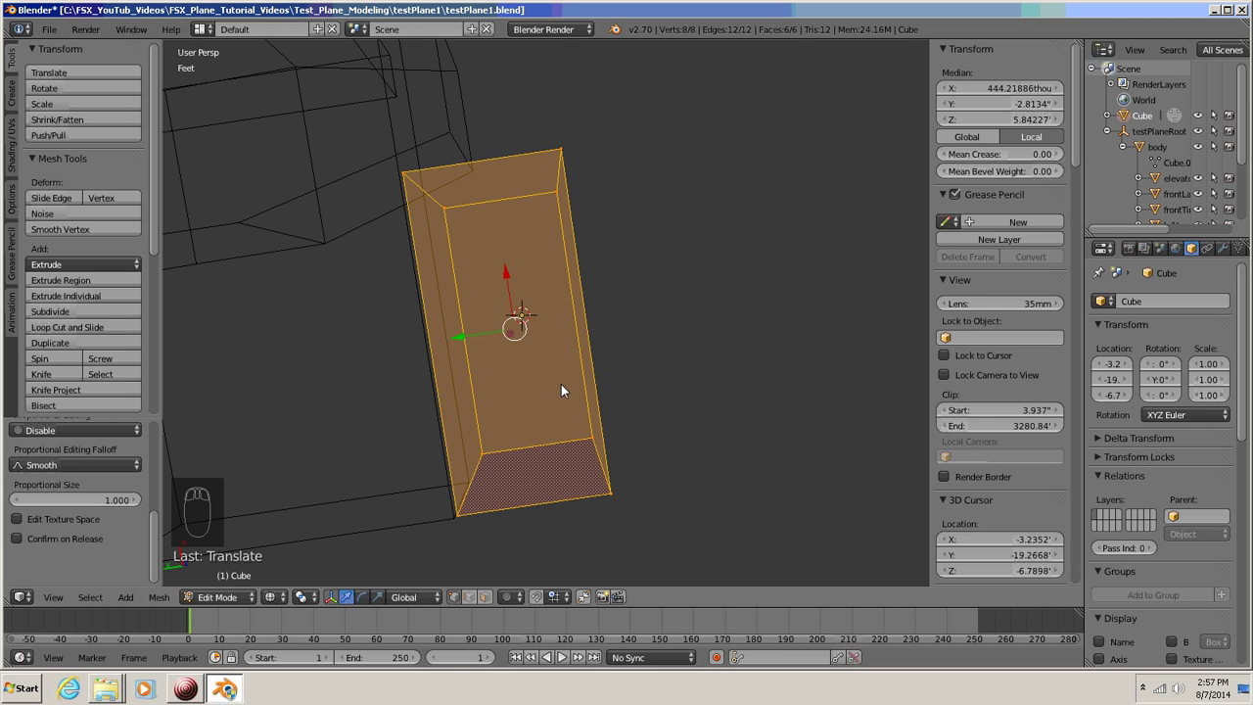
- Leave mesh editing of the cube in the left side view and hide the airplane body
{"action": "key", "text": "ctrl+KP_3"}
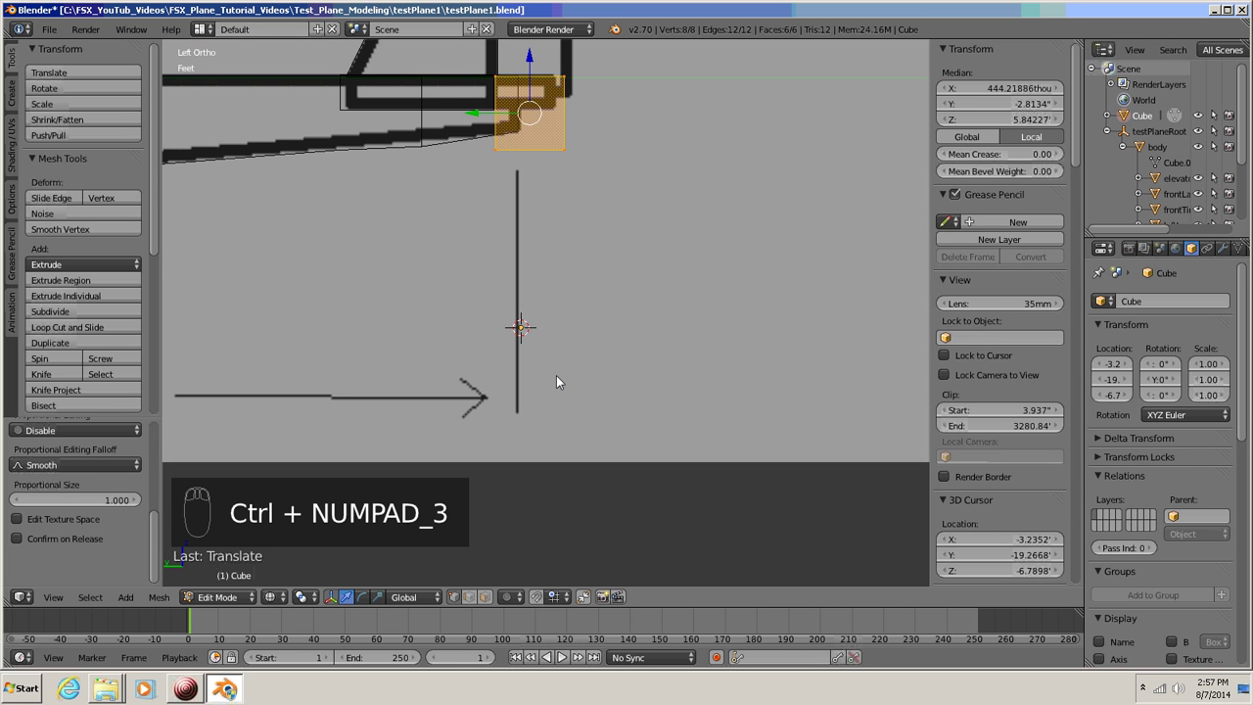
{"action": "middle_click_drag", "start_coordinate": [612, 258], "coordinate": [647, 464], "text": "shift"}
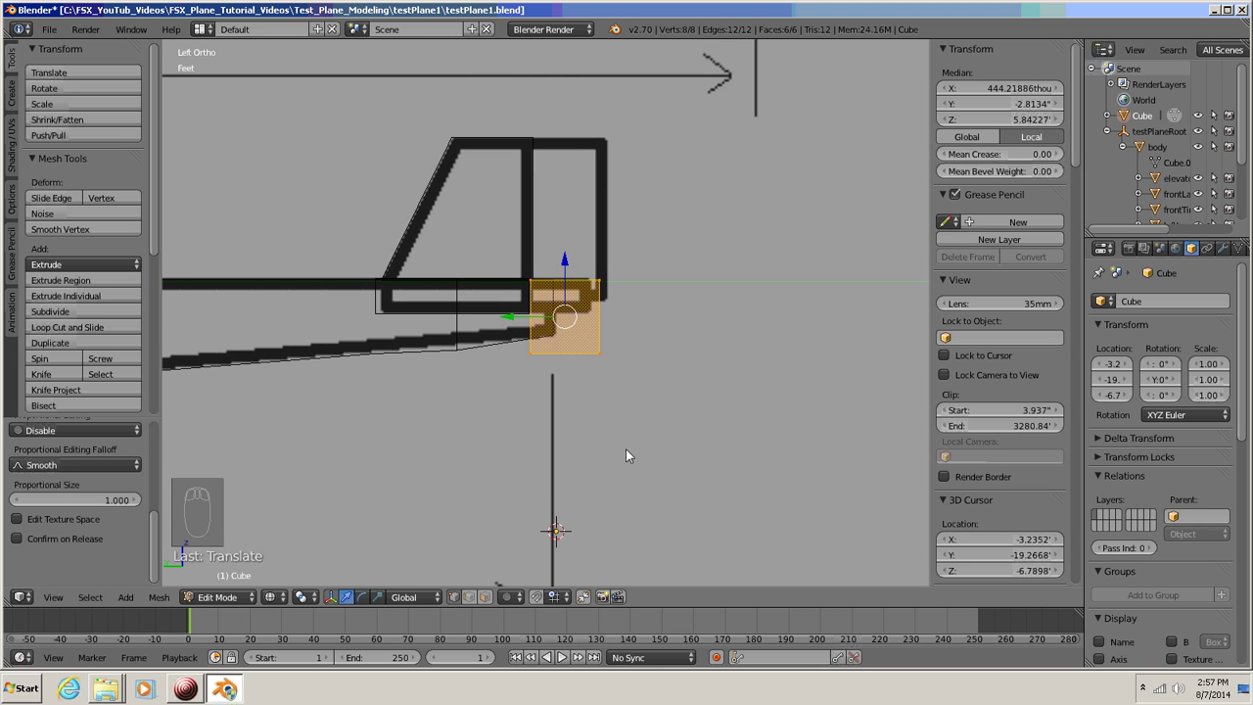
{"action": "scroll", "coordinate": [627, 455], "scroll_direction": "up", "scroll_amount": 8}
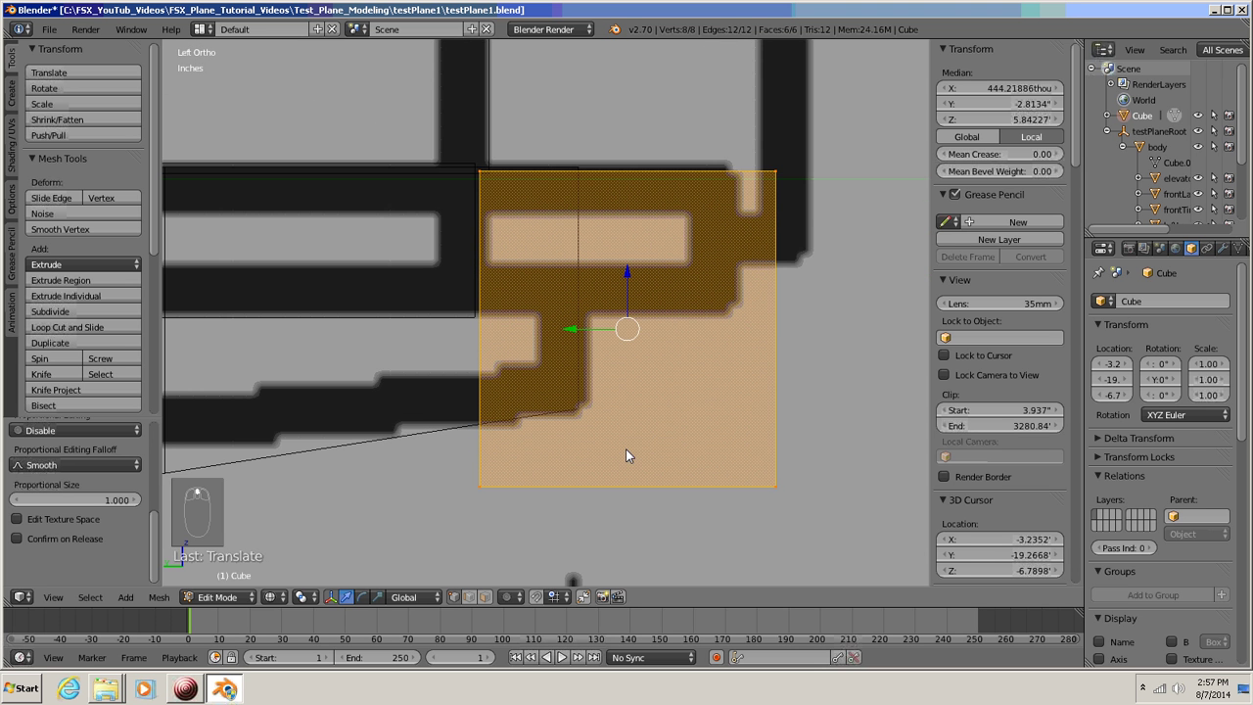
{"action": "middle_click_drag", "start_coordinate": [626, 433], "coordinate": [626, 473], "text": "shift"}
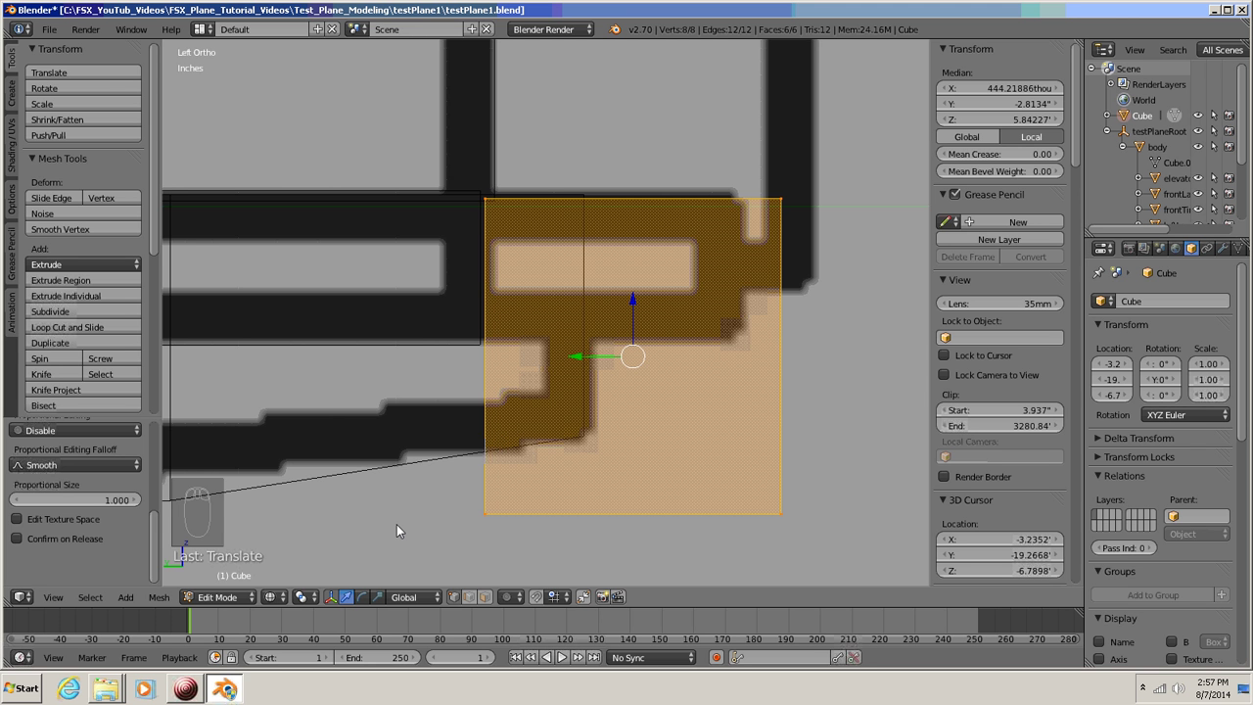
{"action": "scroll", "coordinate": [396, 524], "scroll_direction": "down", "scroll_amount": 5}
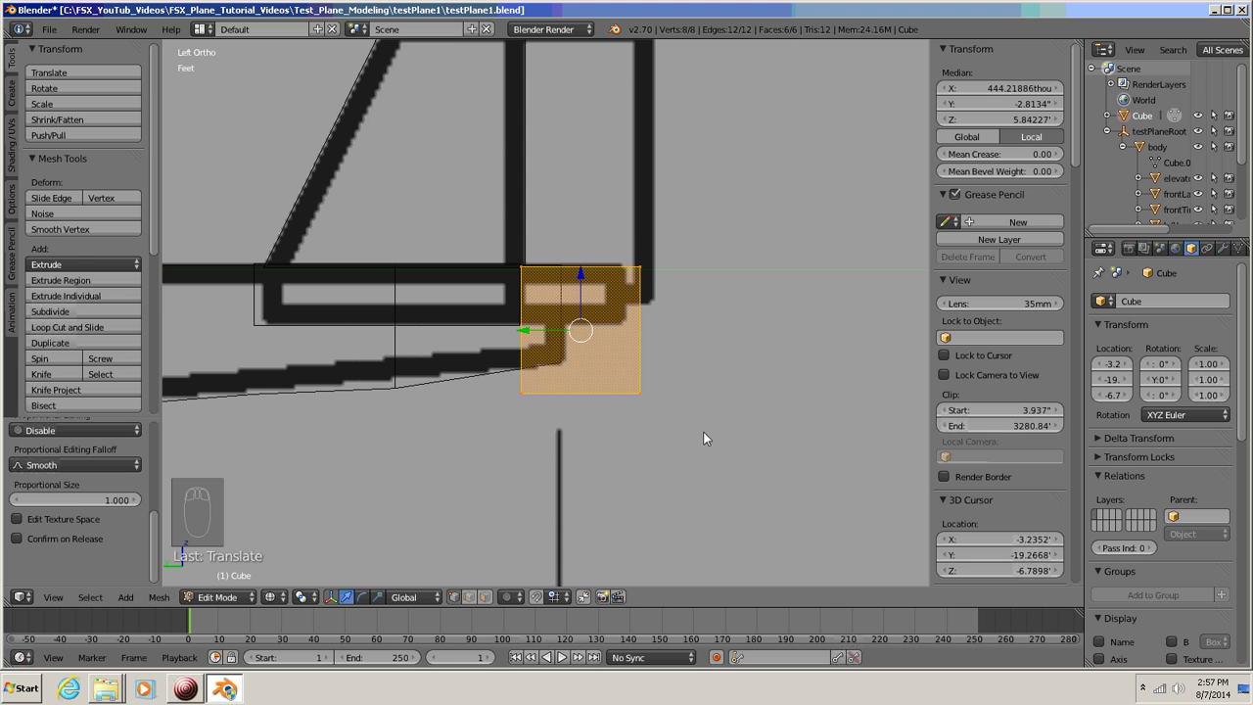
{"action": "key", "text": "Tab"}
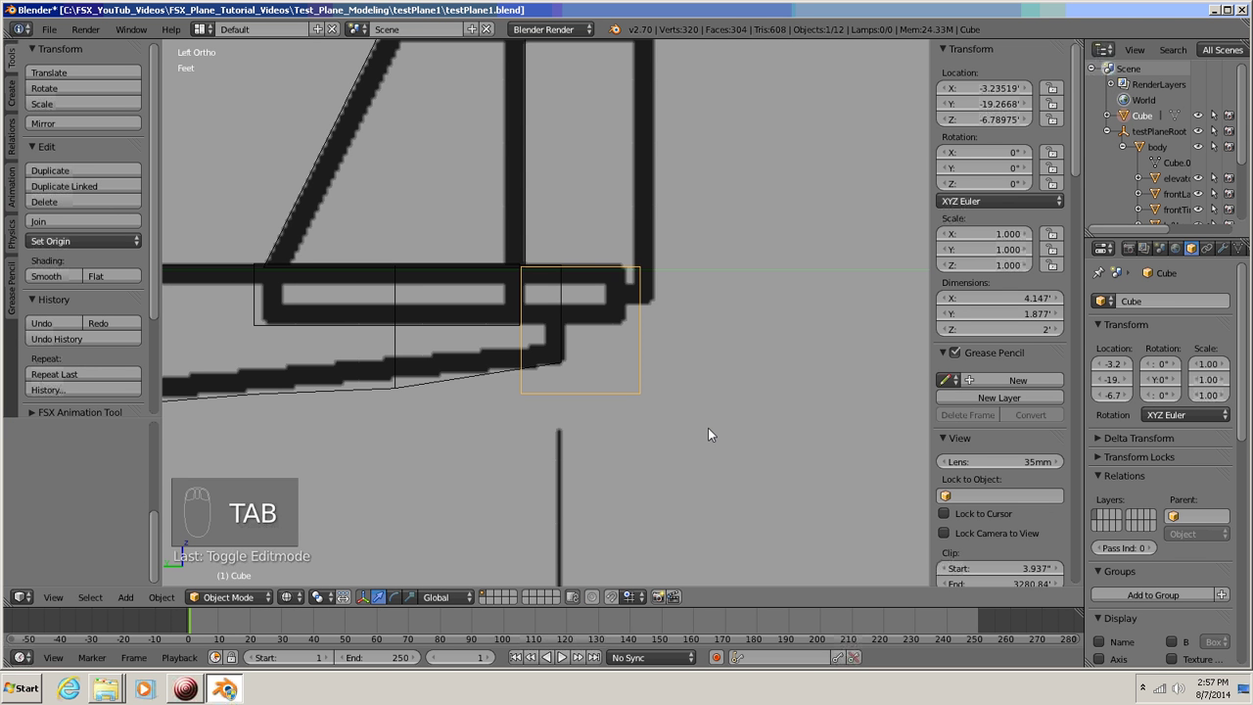
{"action": "left_click", "coordinate": [395, 383]}
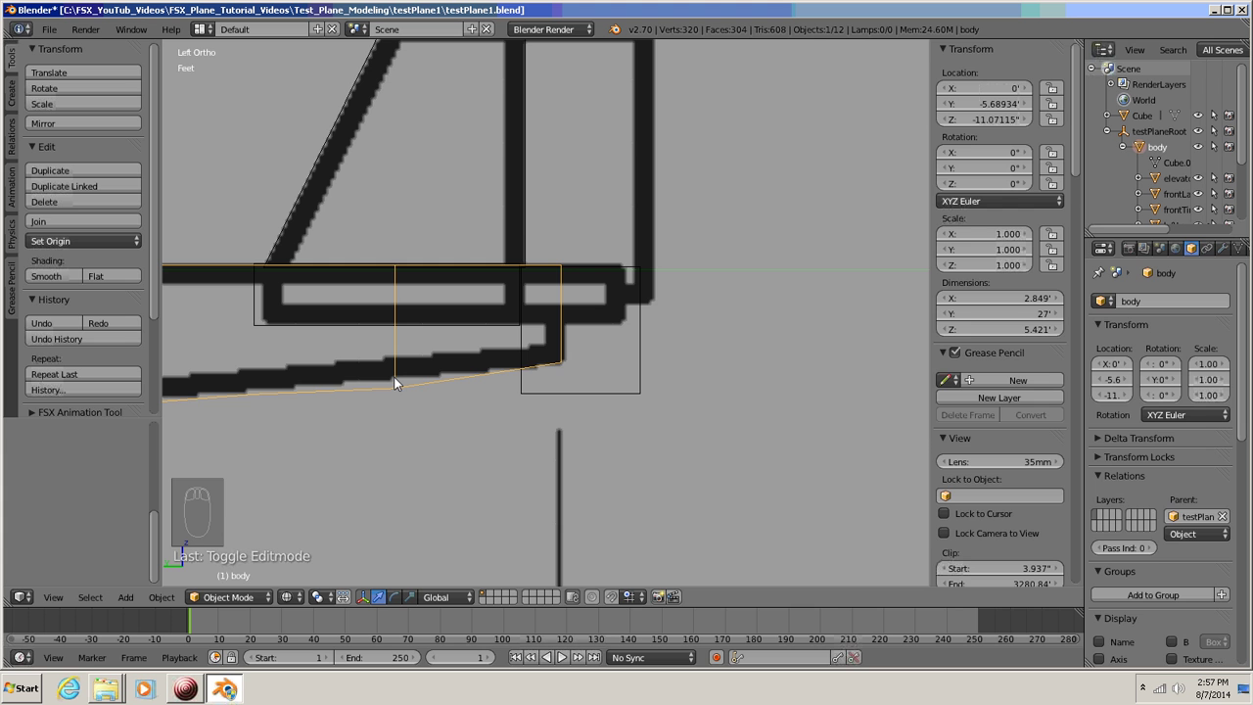
{"action": "key", "text": "h"}
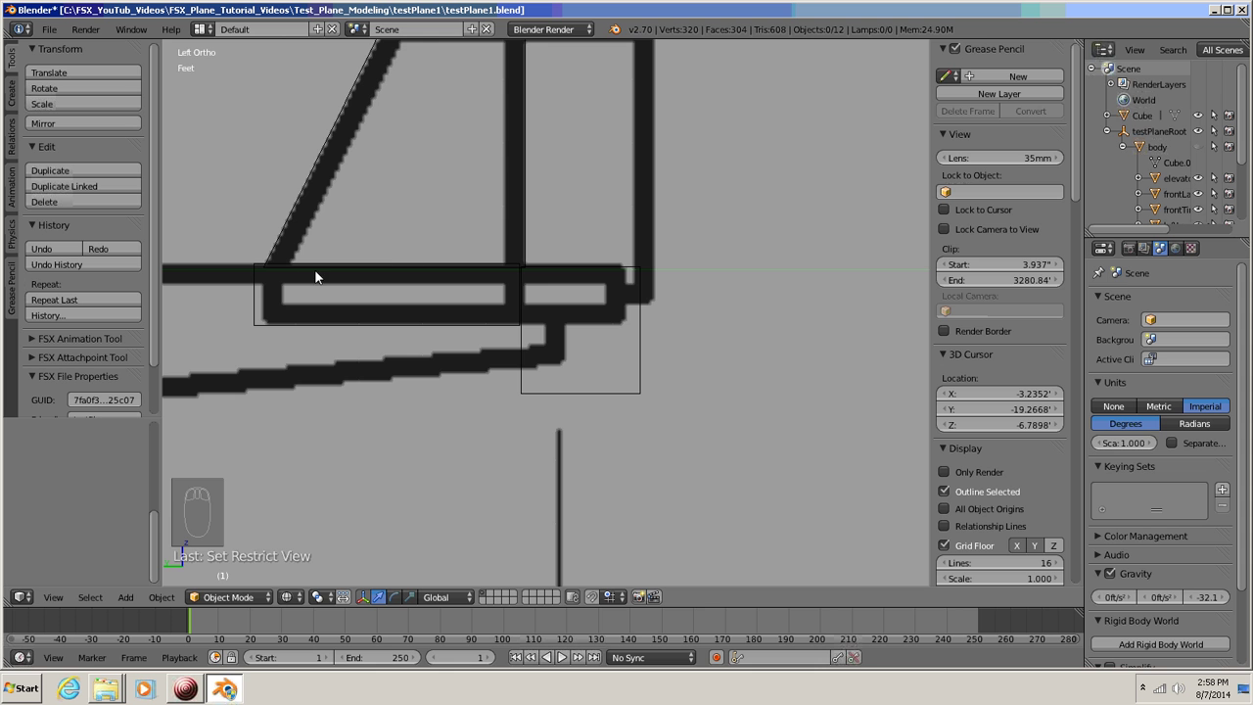
- Reopen the cube's mesh for editing and raise it along the global Z axis to a local Z of about 5.88 feet, aligning its top with the stabilizer's
{"action": "scroll", "coordinate": [498, 439], "scroll_direction": "up", "scroll_amount": 4, "text": "shift"}
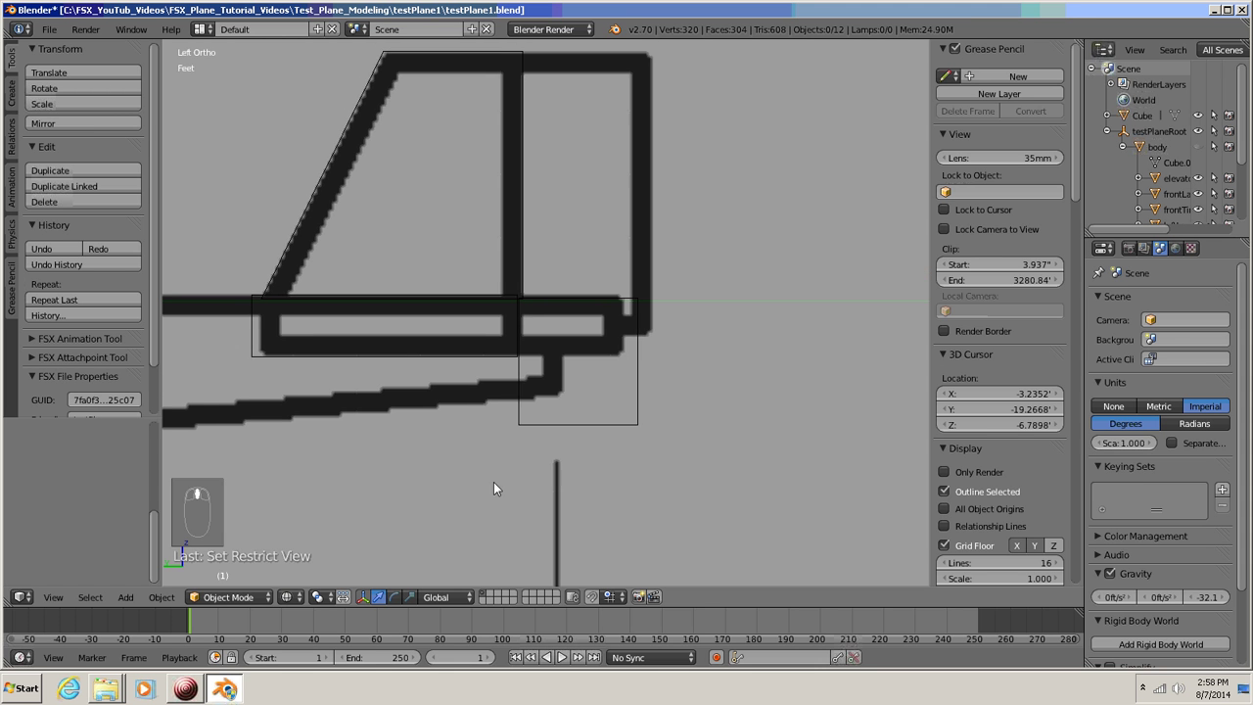
{"action": "scroll", "coordinate": [624, 487], "scroll_direction": "up", "scroll_amount": 1, "text": "ctrl"}
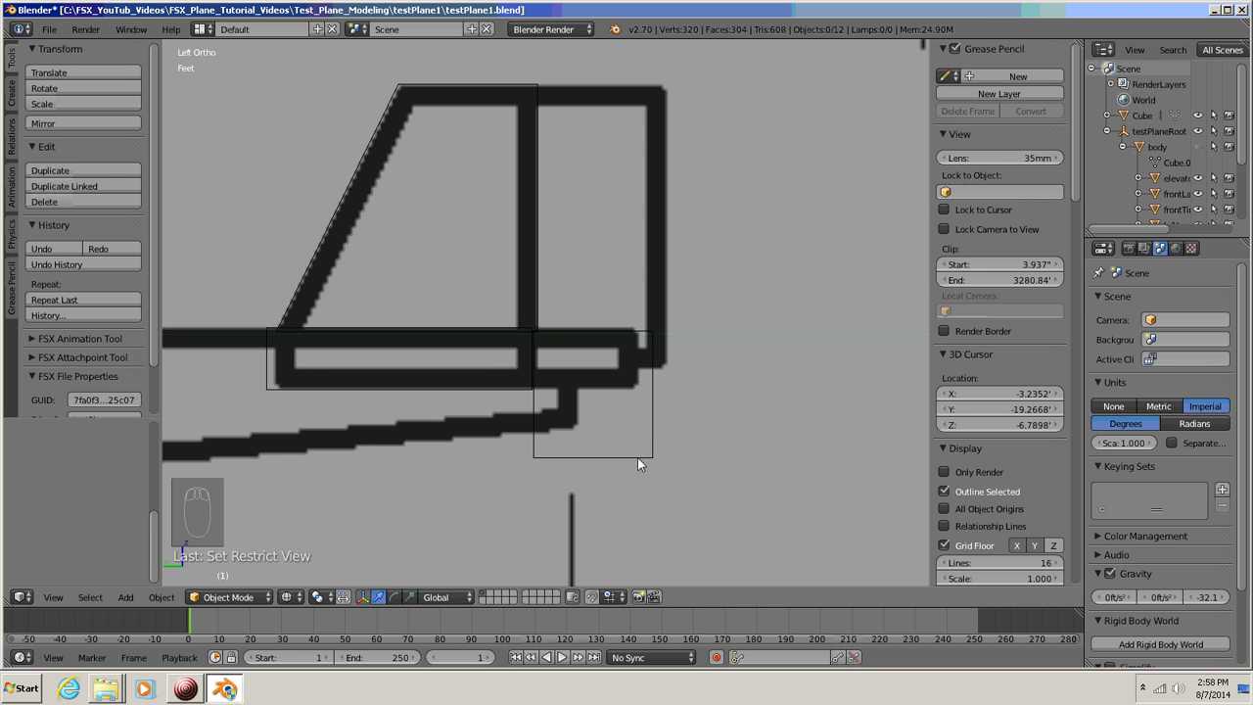
{"action": "left_click", "coordinate": [636, 456]}
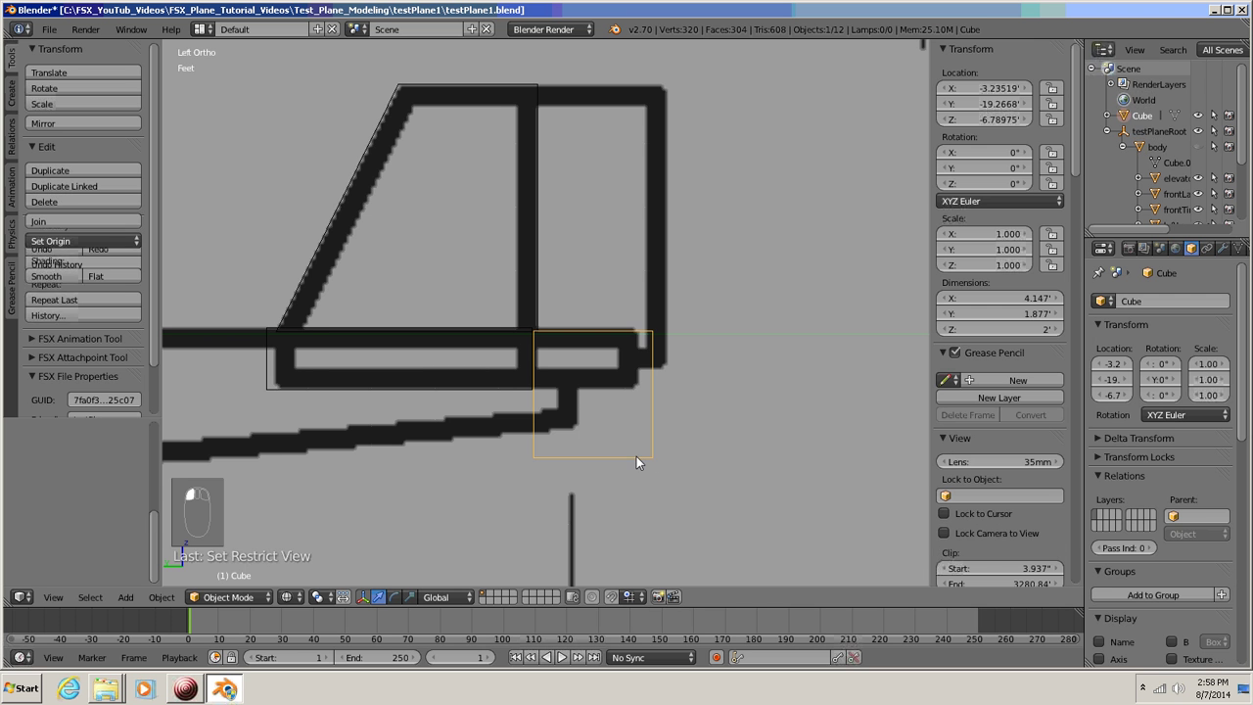
{"action": "scroll", "coordinate": [533, 423], "scroll_direction": "up", "scroll_amount": 4}
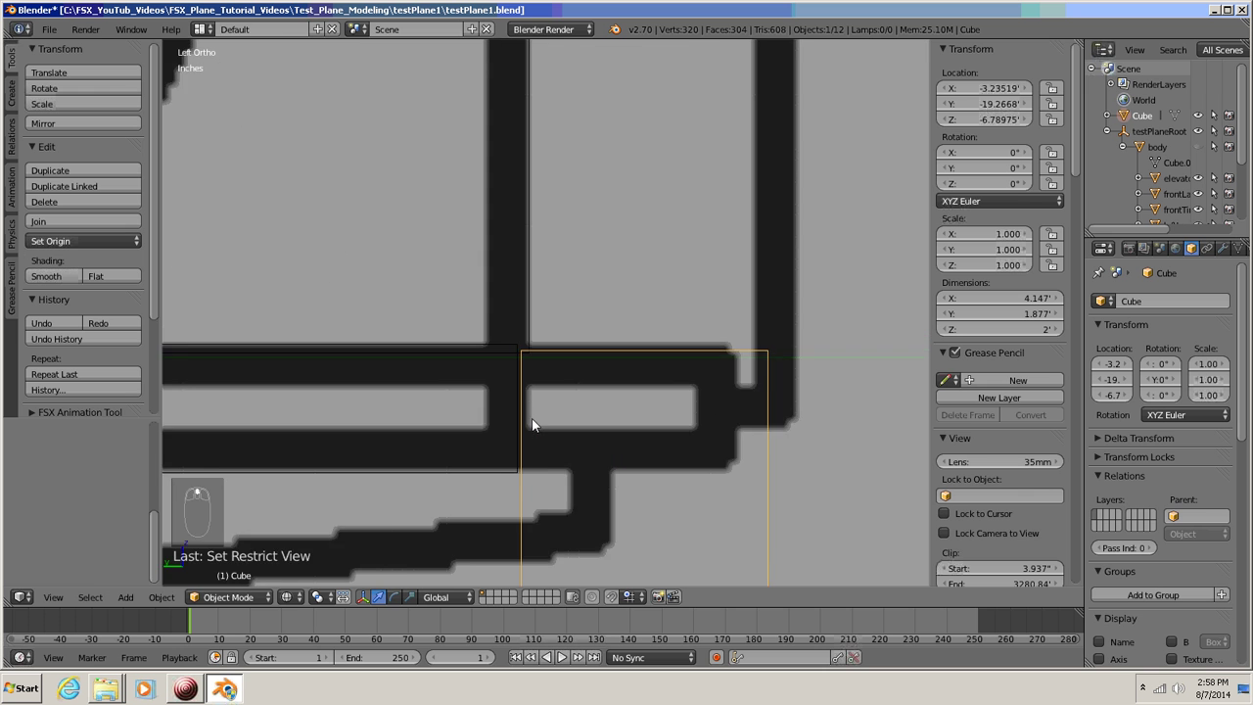
{"action": "middle_click_drag", "start_coordinate": [548, 395], "coordinate": [574, 273], "text": "shift"}
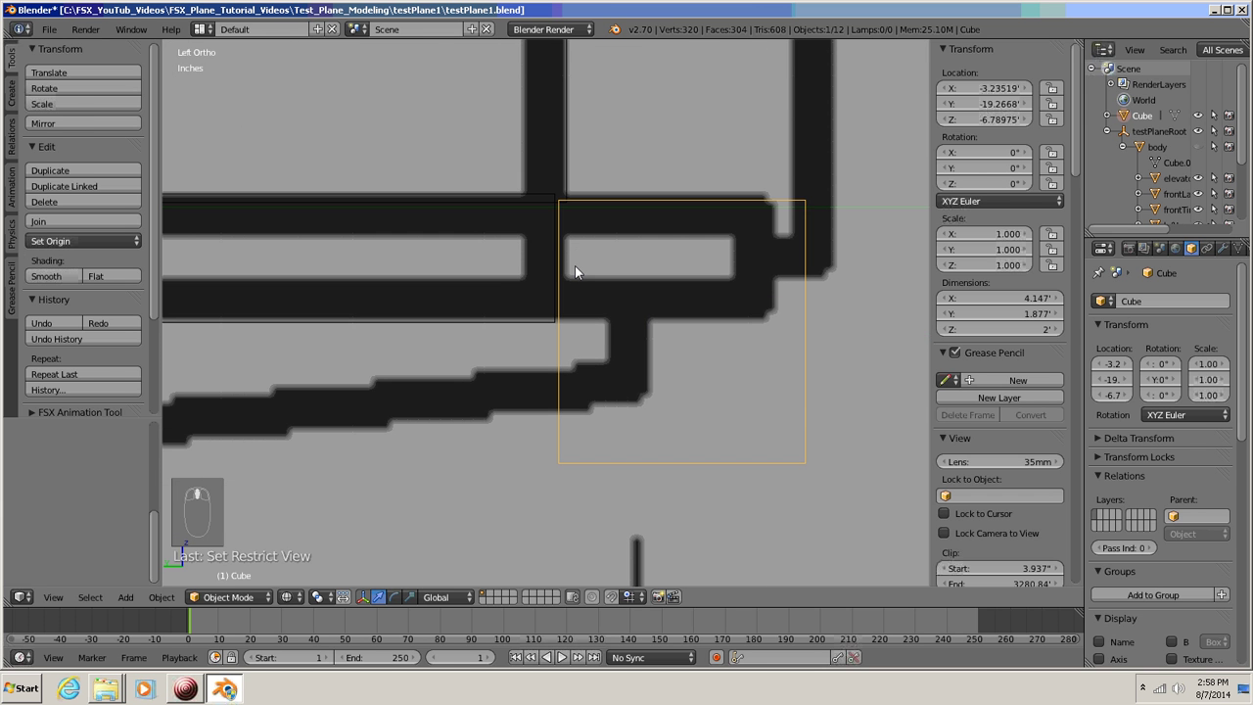
{"action": "key", "text": "Tab"}
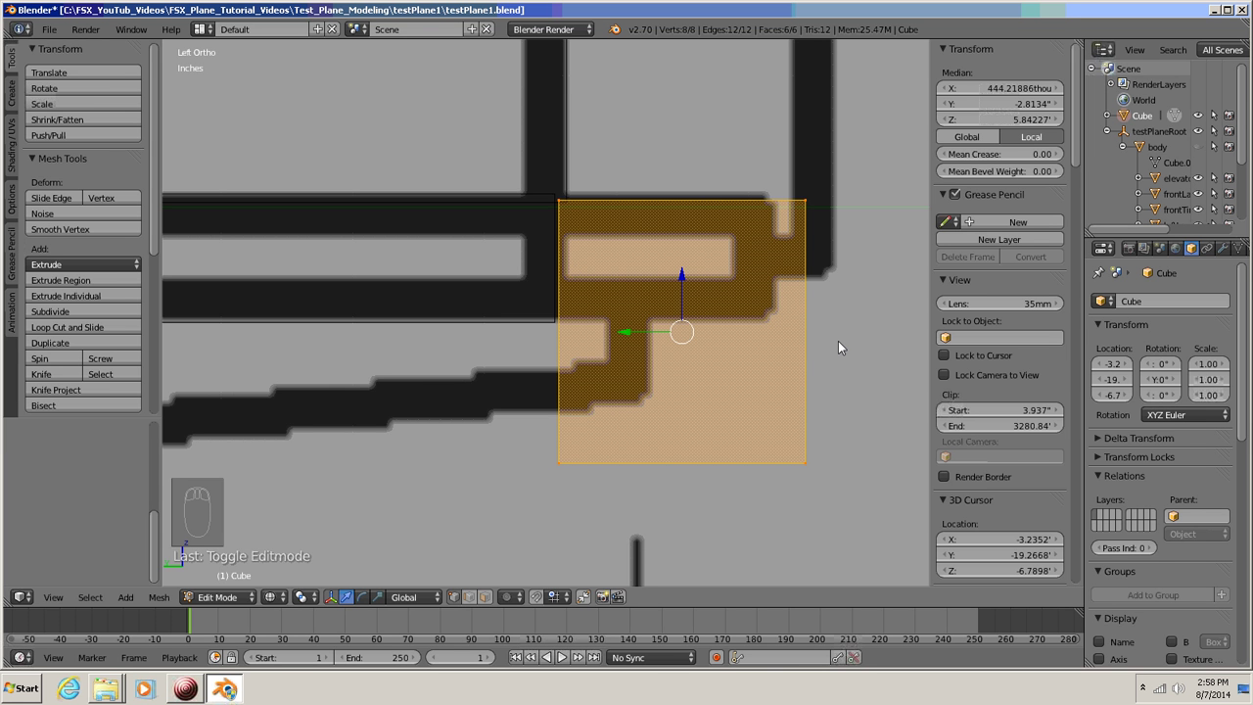
{"action": "key", "text": "g"}
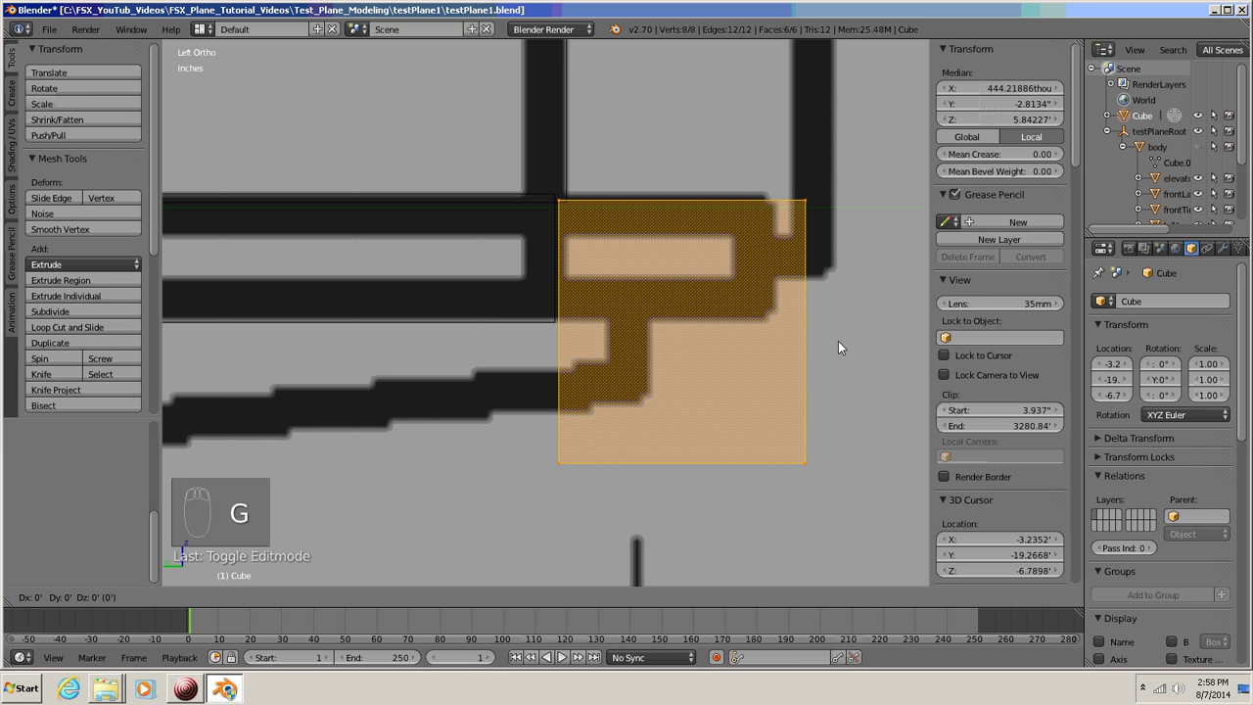
{"action": "key", "text": "z"}
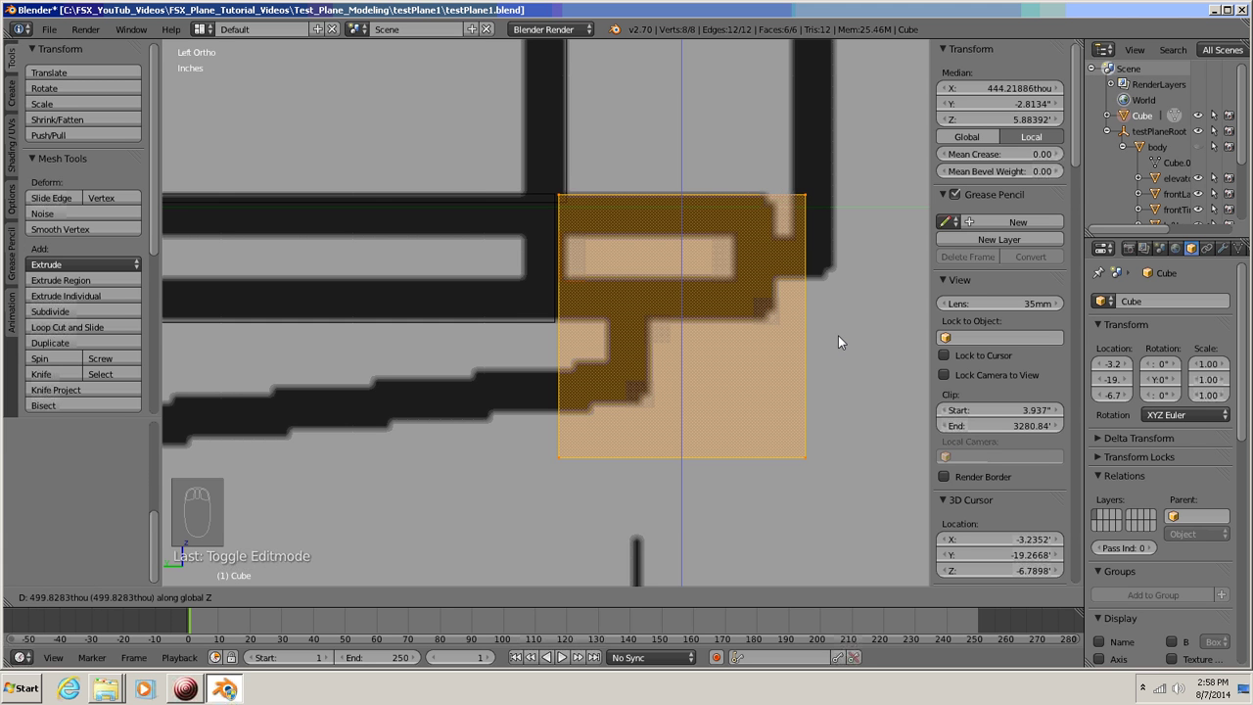
{"action": "left_click", "coordinate": [839, 335]}
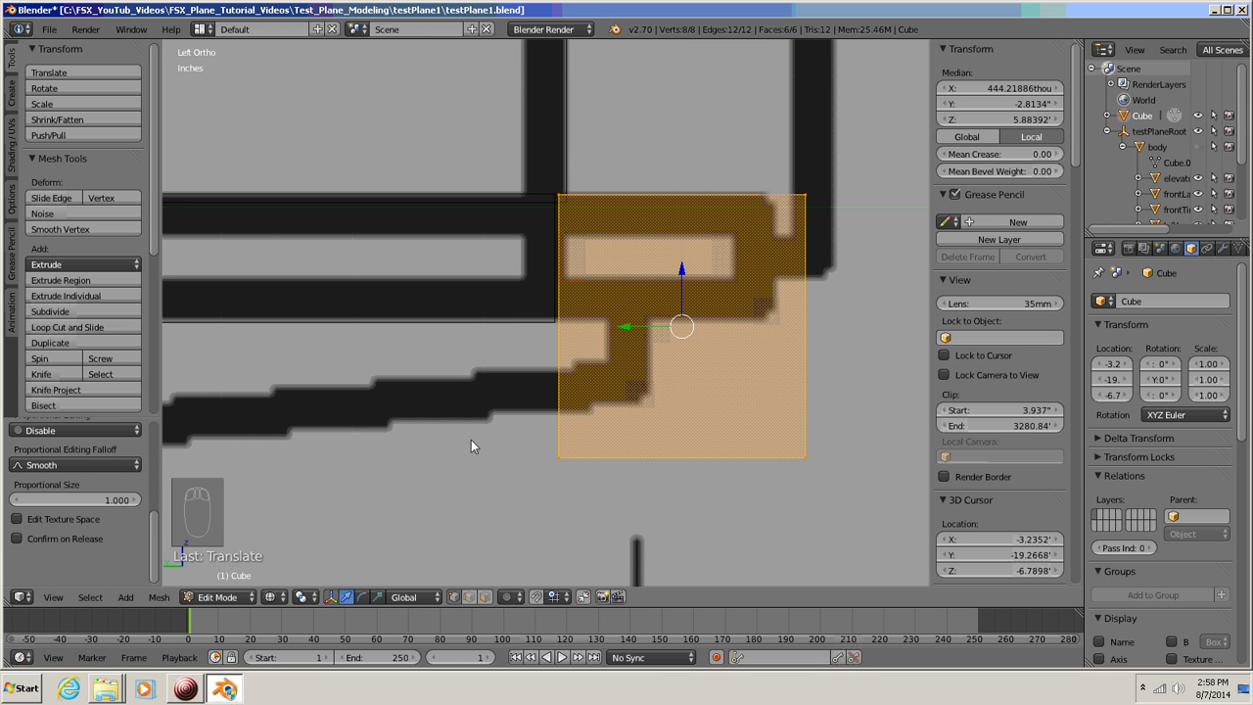
- Raise only the cube's bottom vertices along the global Z axis to a local Z of about 5.91 feet, level with the stabilizer's underside
{"action": "key", "text": "a"}
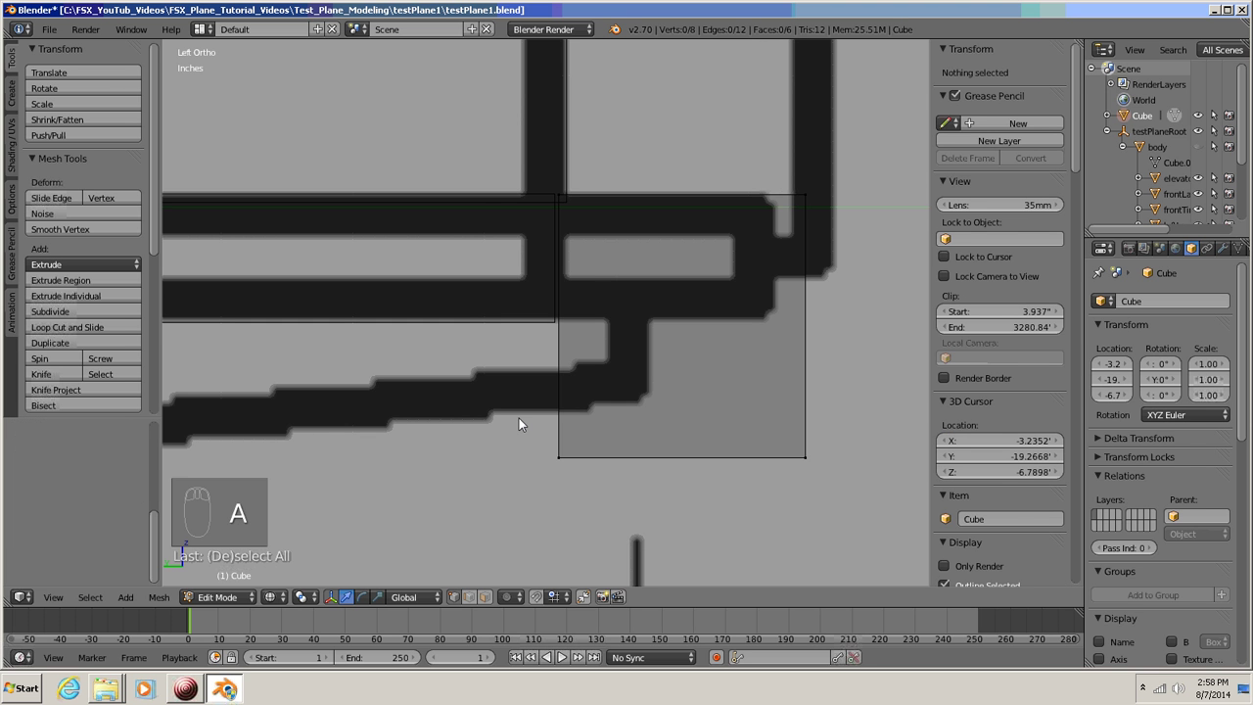
{"action": "key", "text": "b"}
{"action": "left_click_drag", "start_coordinate": [518, 418], "coordinate": [873, 476]}
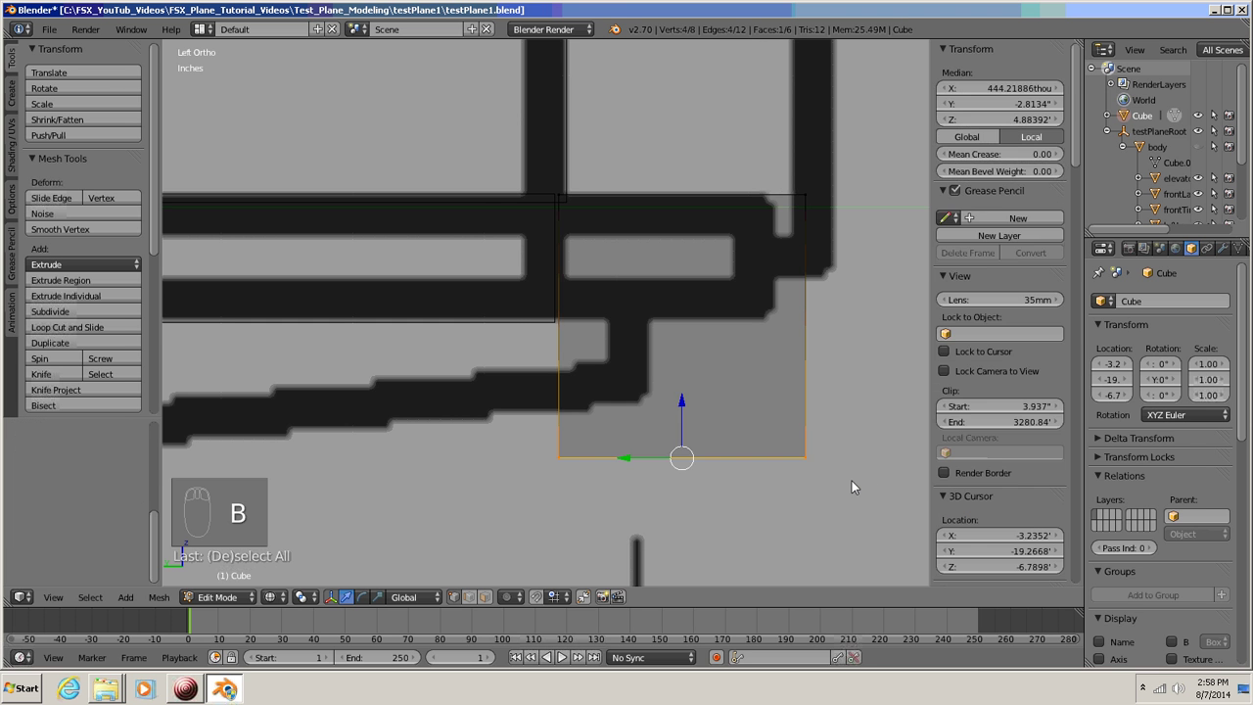
{"action": "key", "text": "g"}
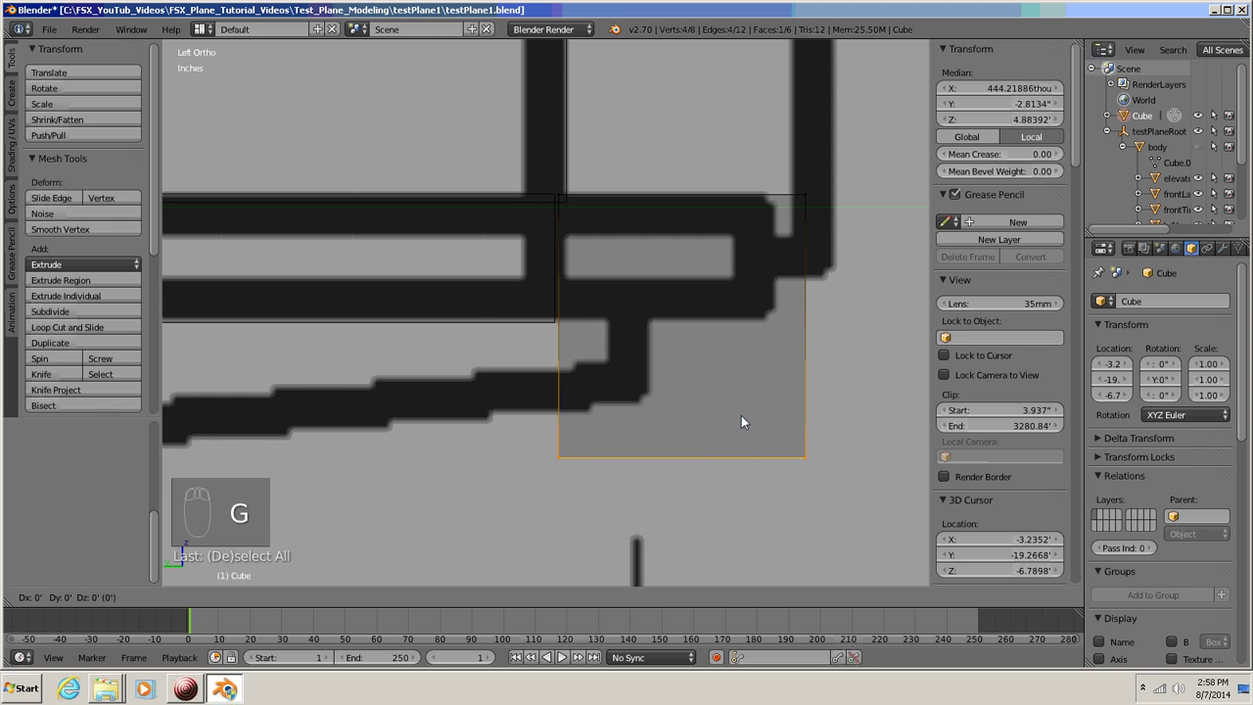
{"action": "key", "text": "z"}
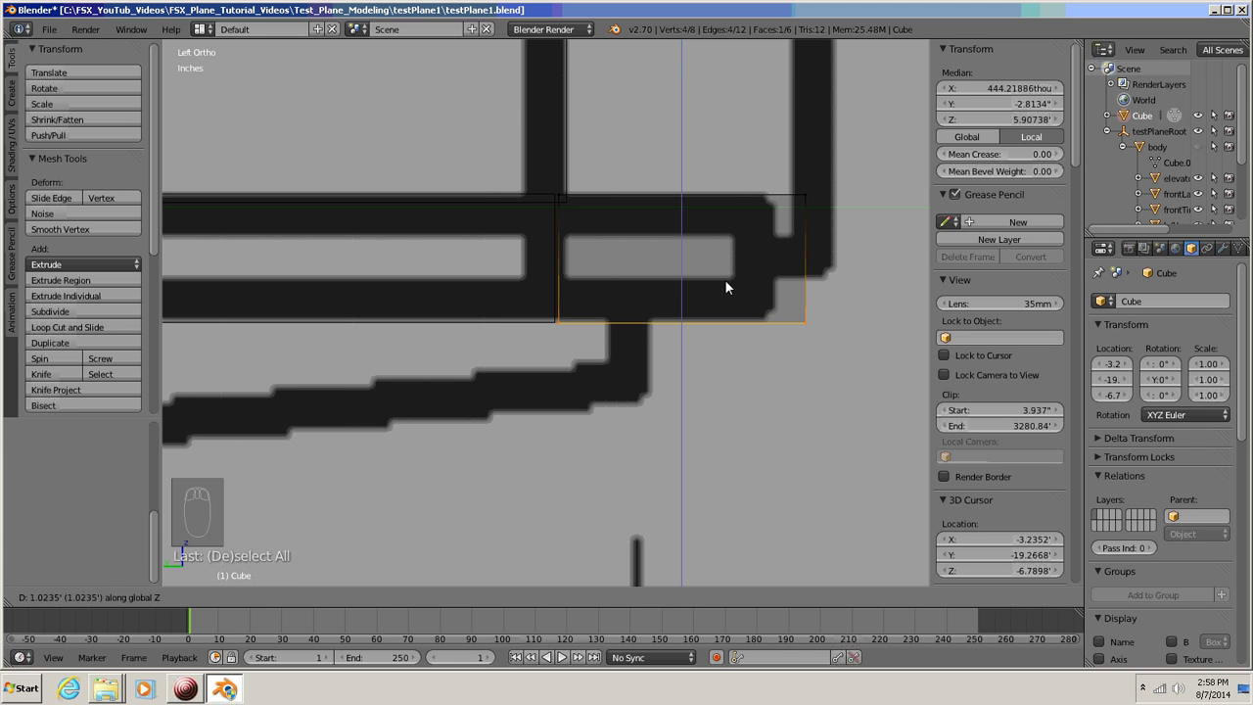
{"action": "left_click", "coordinate": [725, 282]}
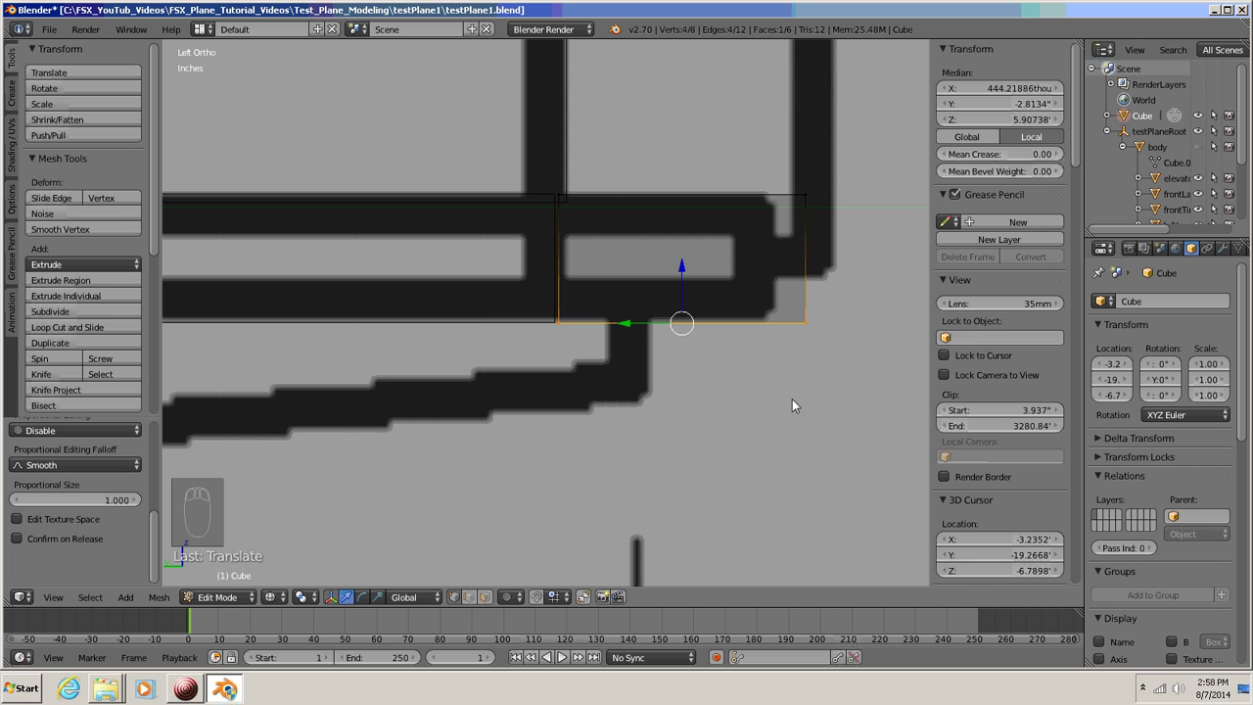
- Move the cube's rear vertices along the global Y axis to a local Y of about -11.65 inches, on the side drawing's rear edge
{"action": "key", "text": "a"}
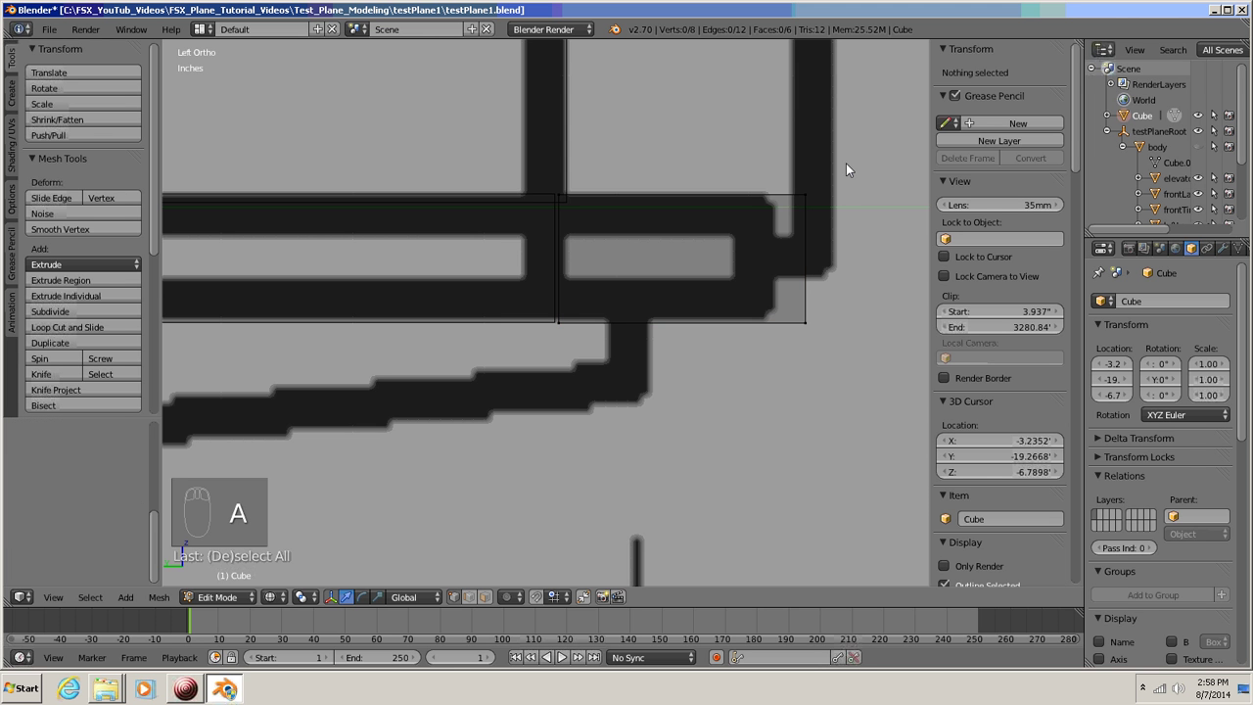
{"action": "key", "text": "b"}
{"action": "left_click_drag", "start_coordinate": [849, 168], "coordinate": [775, 394]}
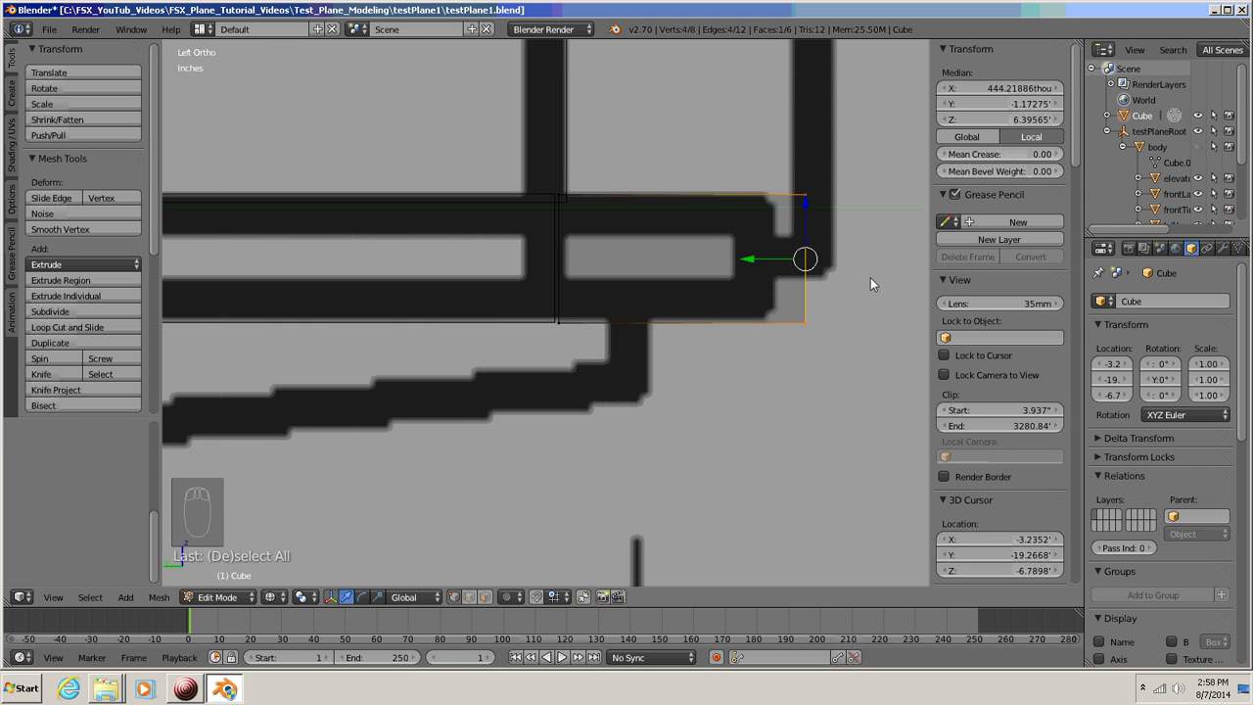
{"action": "key", "text": "g"}
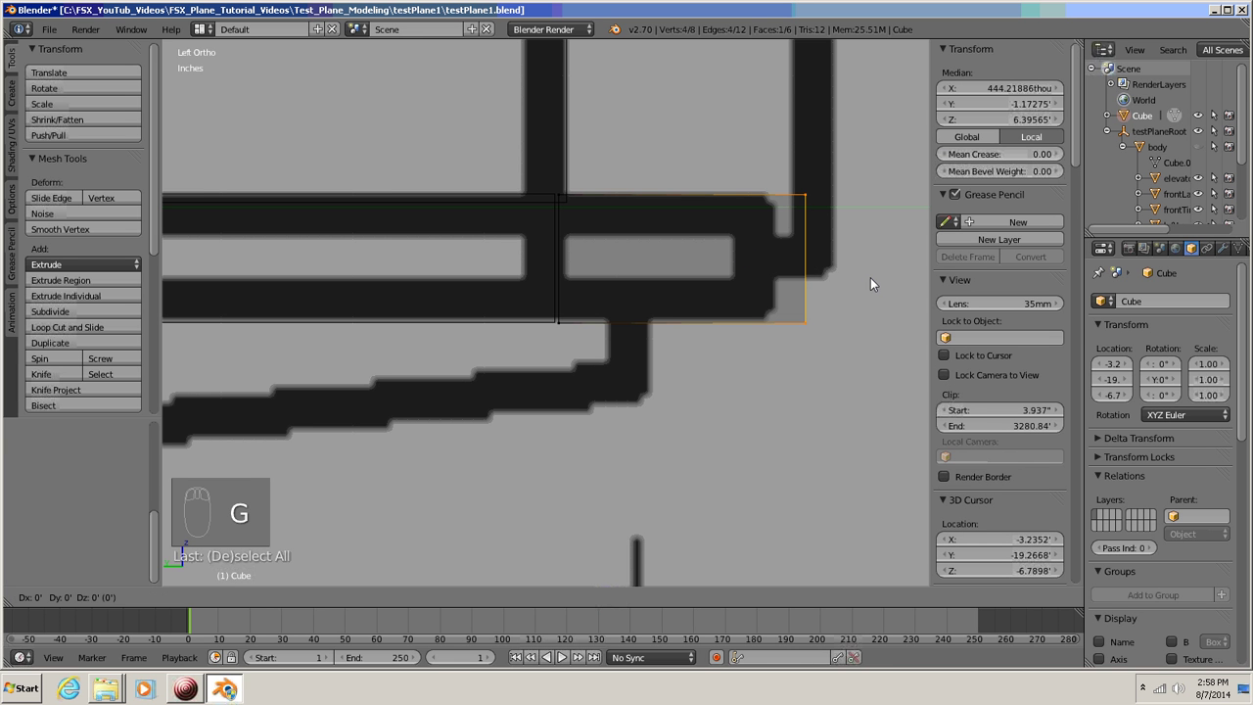
{"action": "key", "text": "y"}
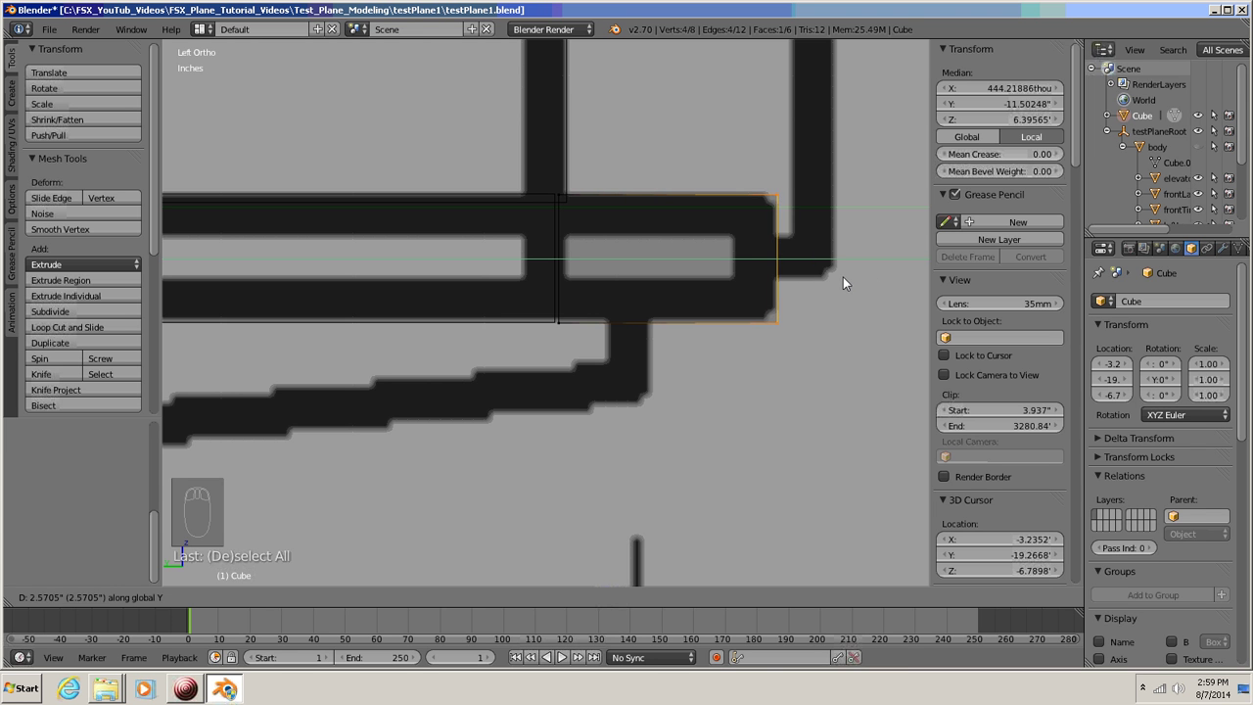
{"action": "left_click", "coordinate": [844, 277]}
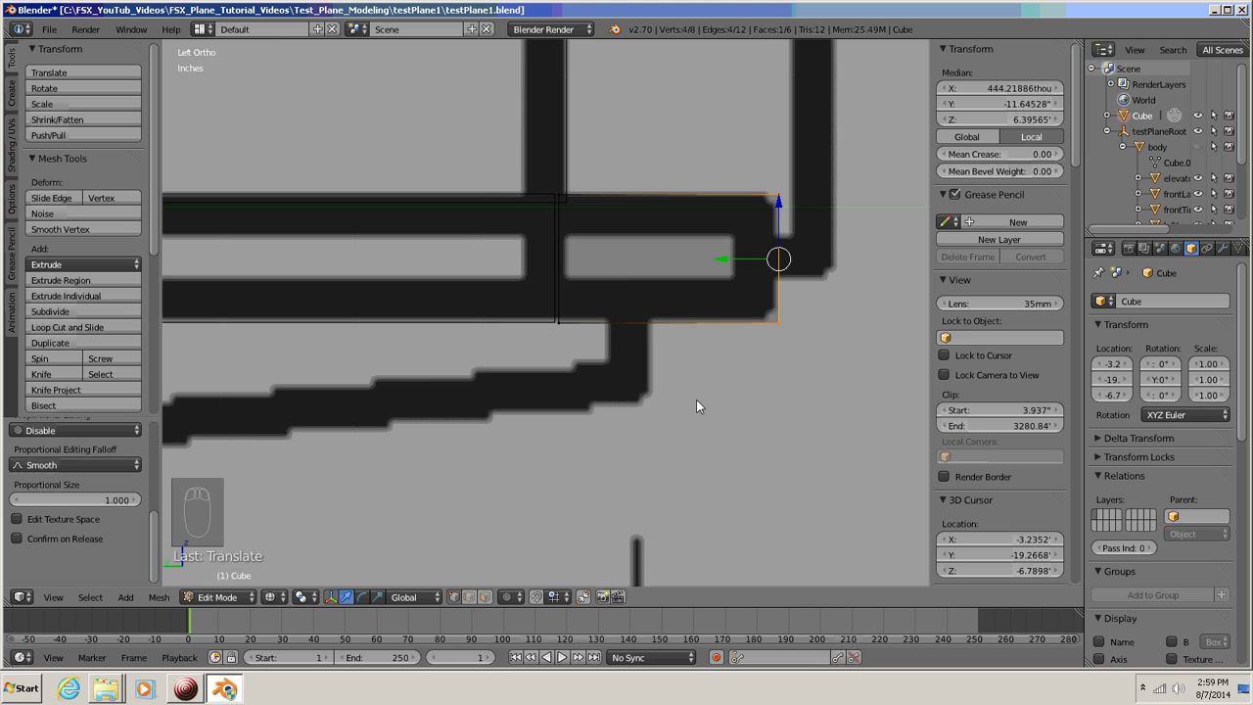
- Check the elevator against the rear-view drawing and in perspective, then deselect its vertices and leave mesh editing
{"action": "key", "text": "ctrl+KP_1"}
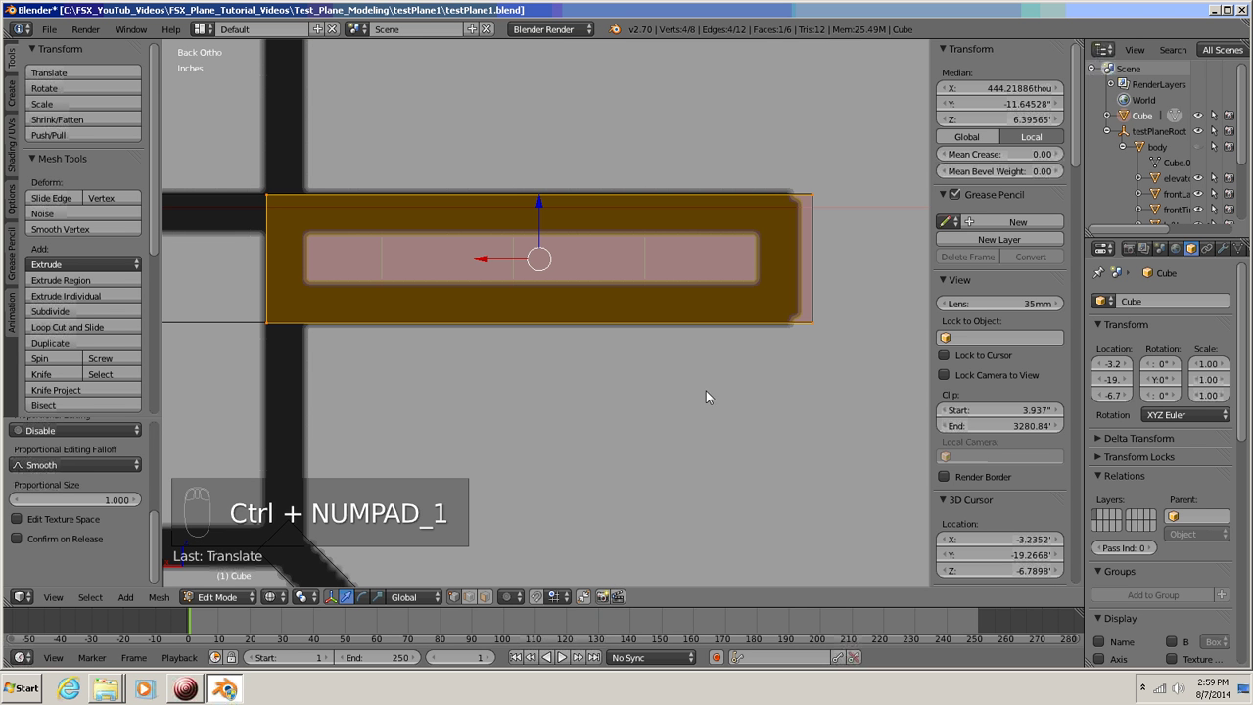
{"action": "scroll", "coordinate": [537, 436], "scroll_direction": "down", "scroll_amount": 6}
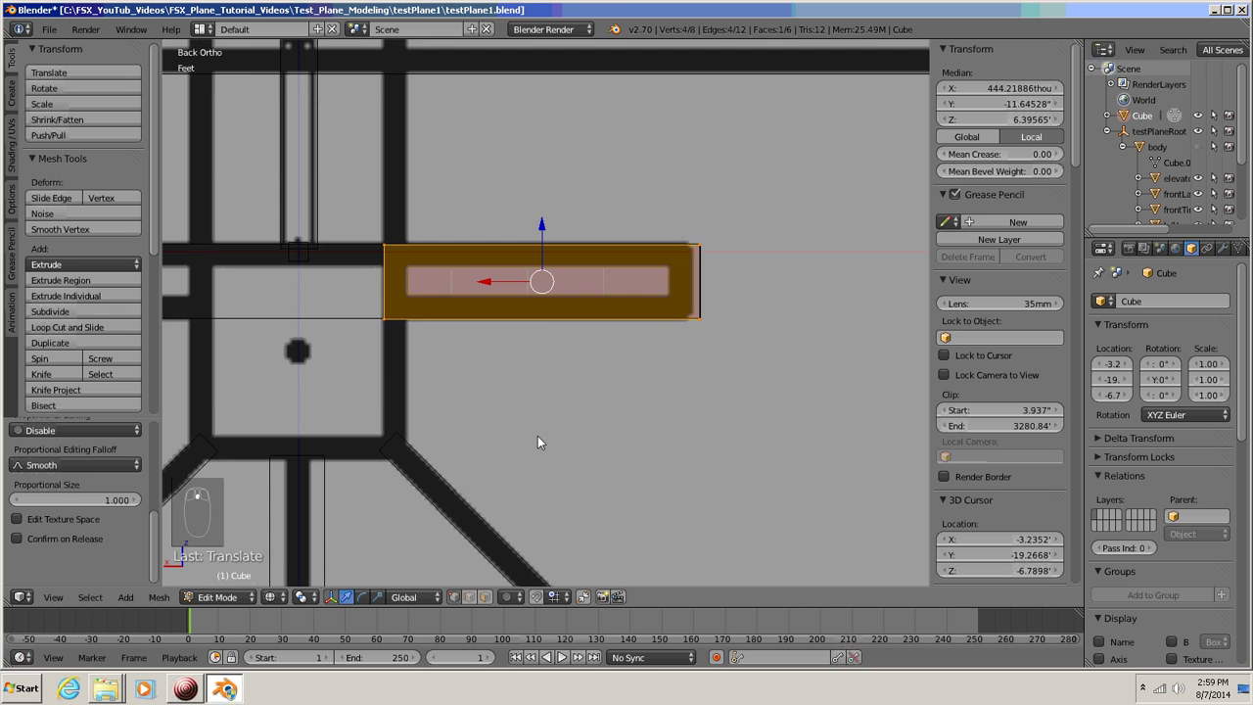
{"action": "scroll", "coordinate": [538, 436], "scroll_direction": "up", "scroll_amount": 7}
{"action": "scroll", "coordinate": [537, 443], "scroll_direction": "down", "scroll_amount": 7}
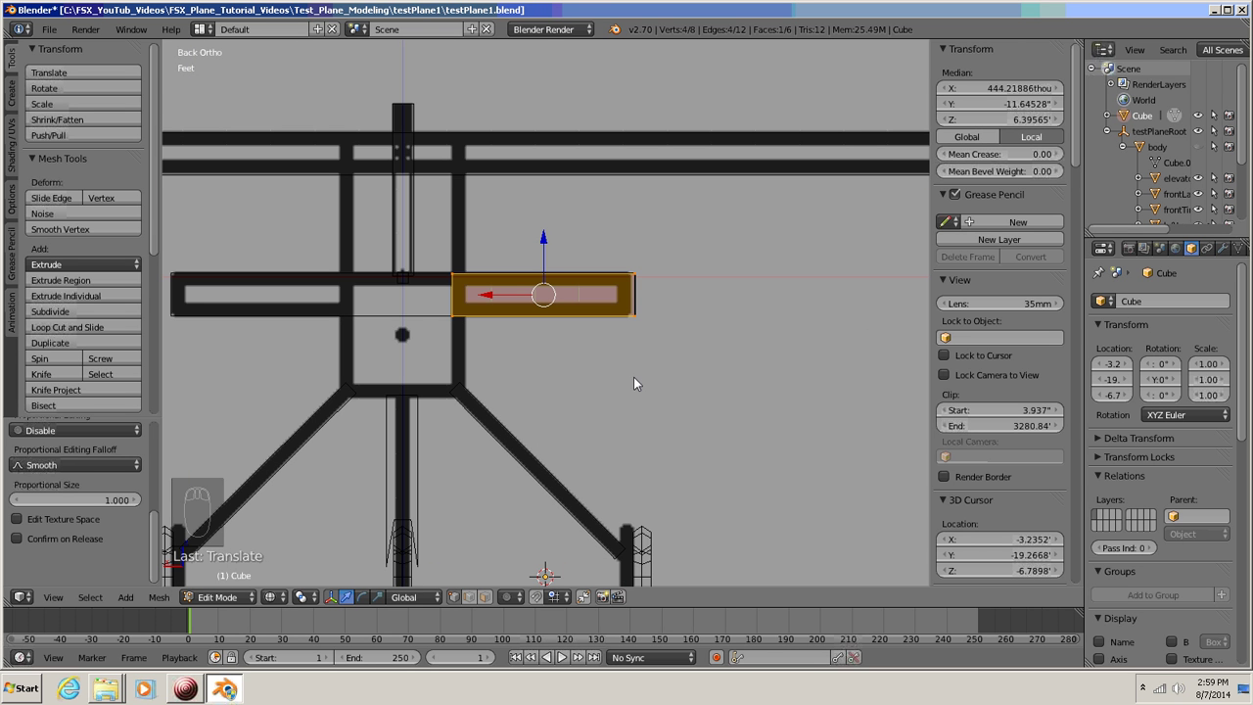
{"action": "middle_click_drag", "start_coordinate": [648, 394], "coordinate": [406, 476]}
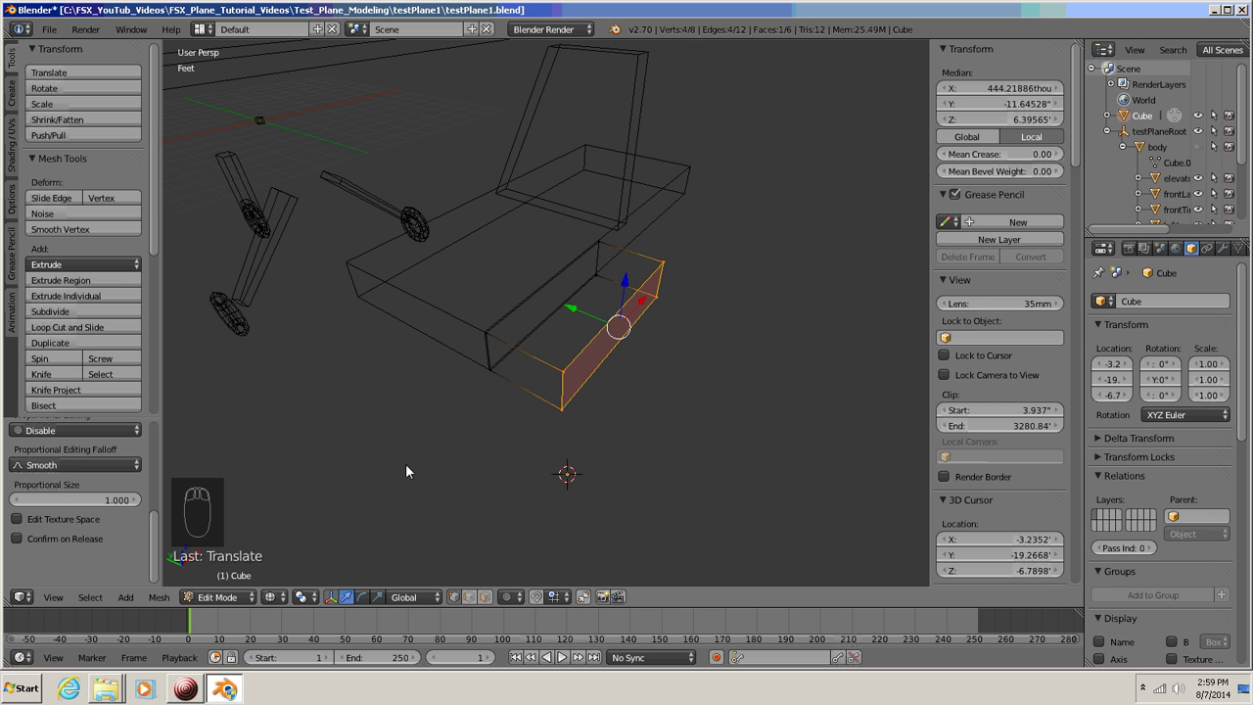
{"action": "key", "text": "a"}
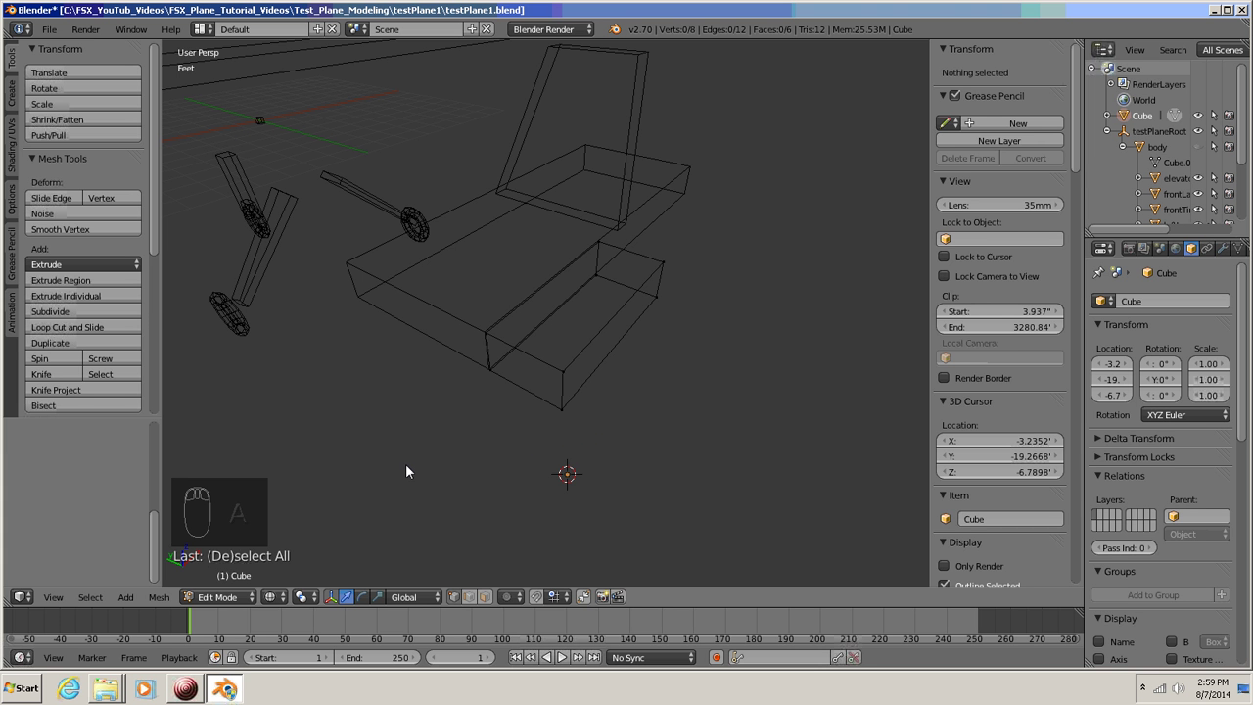
{"action": "key", "text": "Tab"}
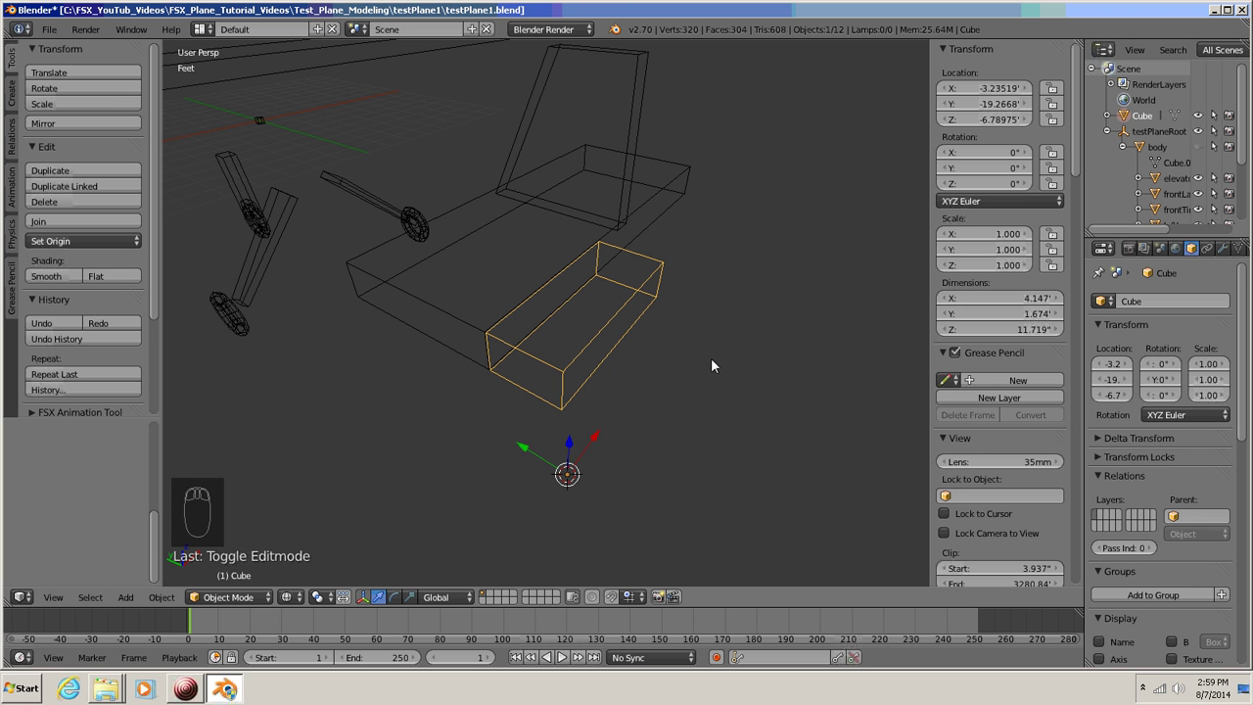
- In the top view, duplicate the left elevator about 6.38 feet along the global X axis onto the right elevator's outline
{"action": "middle_click_drag", "start_coordinate": [712, 365], "coordinate": [621, 452]}
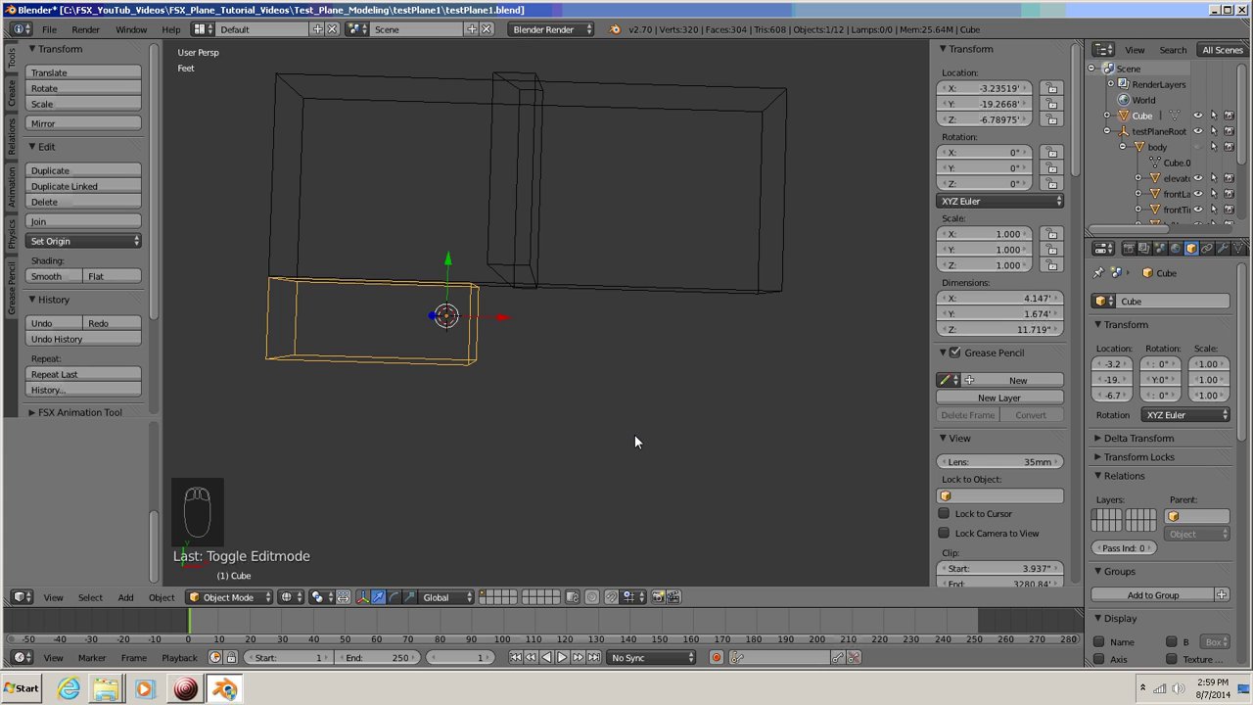
{"action": "key", "text": "KP_7"}
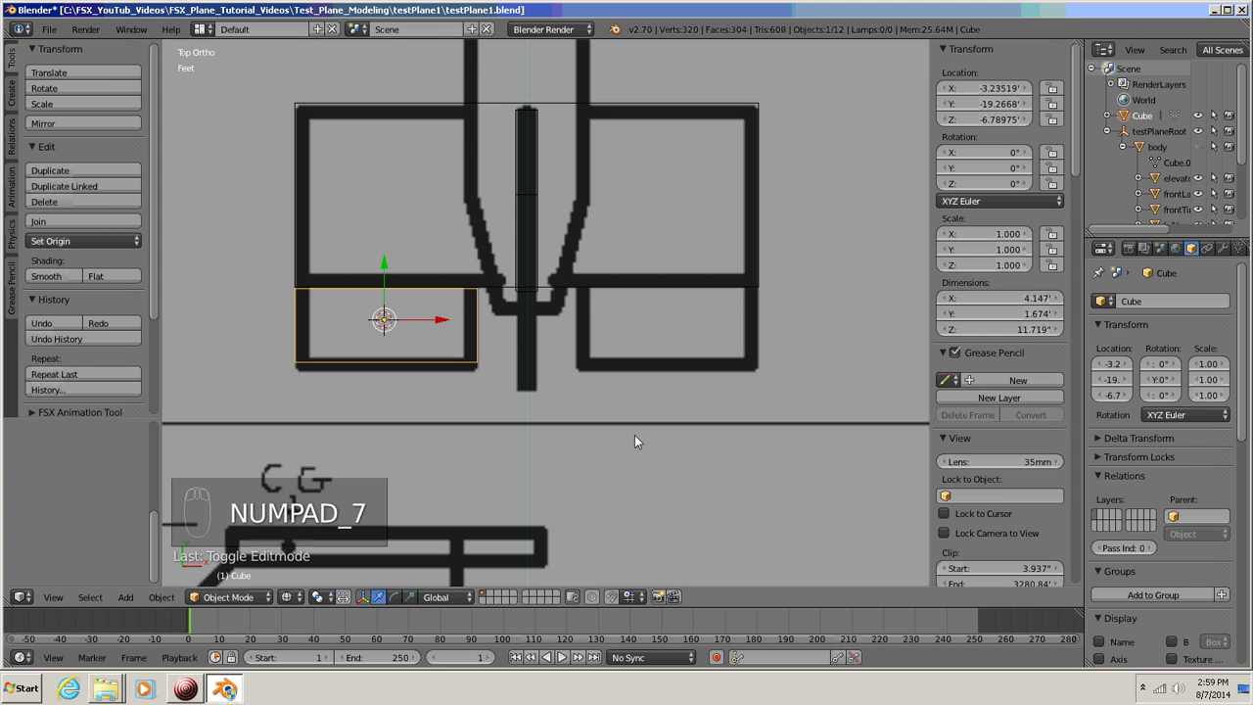
{"action": "middle_click_drag", "start_coordinate": [635, 426], "coordinate": [667, 410], "text": "shift"}
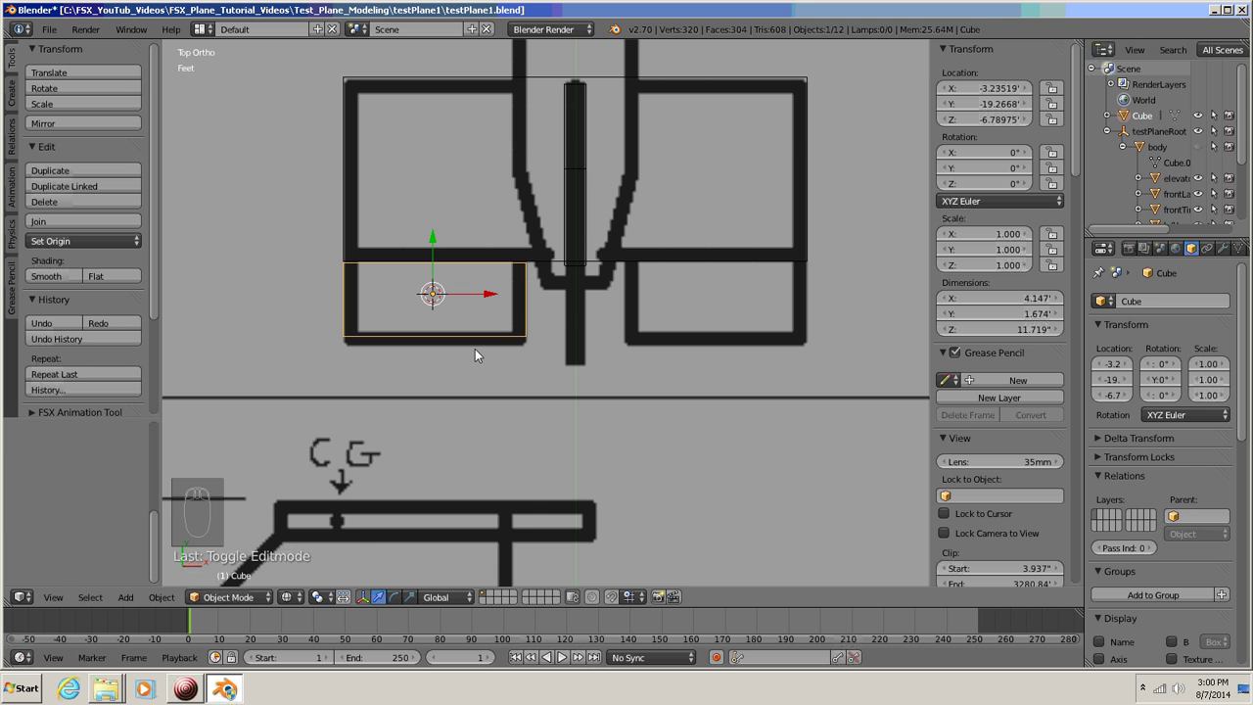
{"action": "key", "text": "shift+d"}
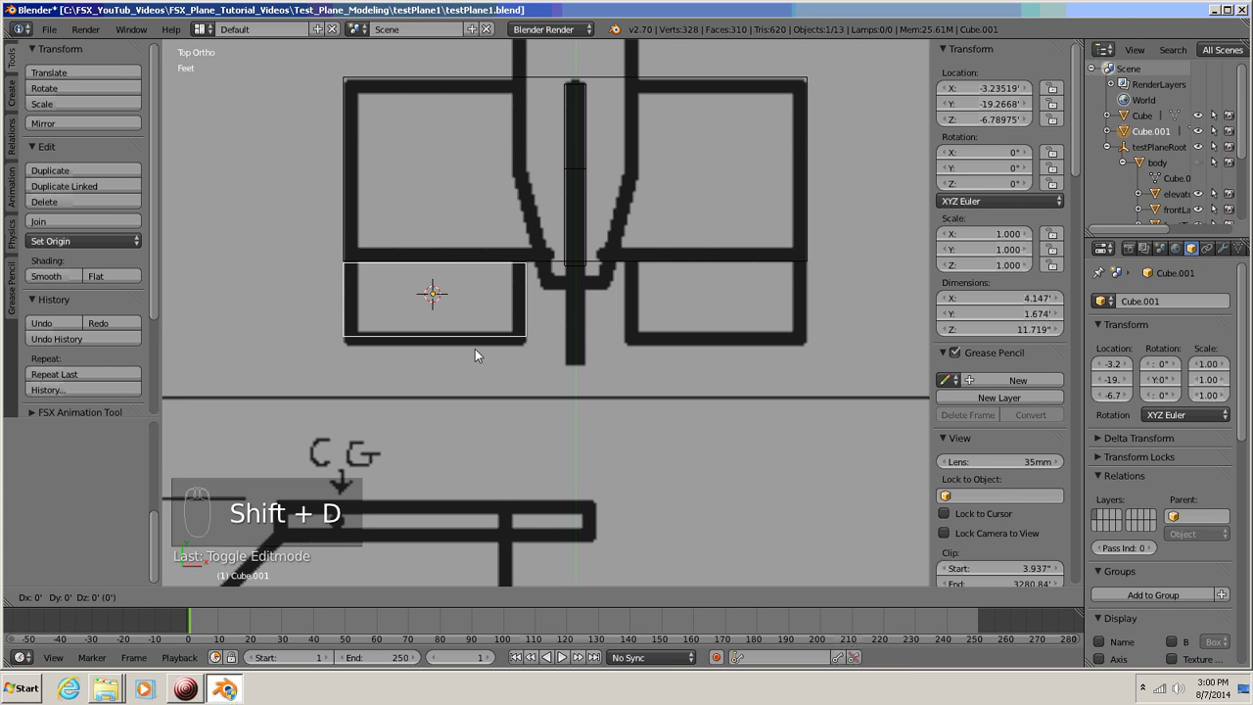
{"action": "key", "text": "x"}
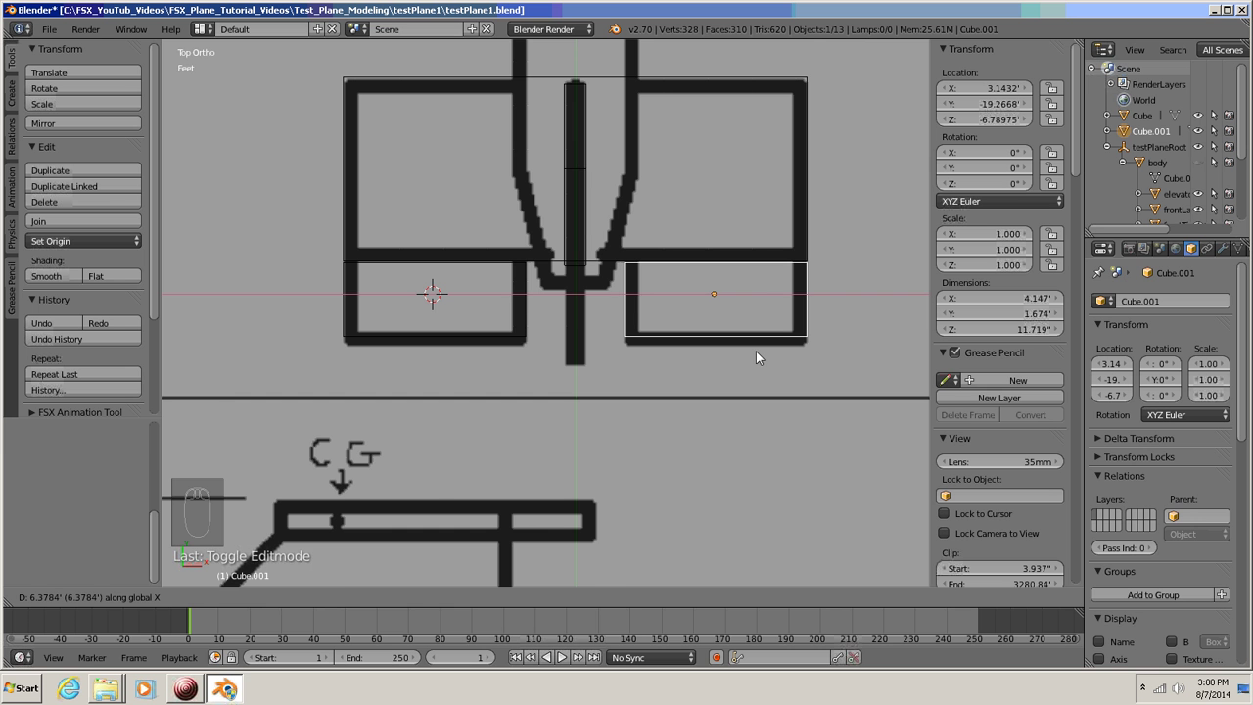
{"action": "left_click", "coordinate": [756, 351]}
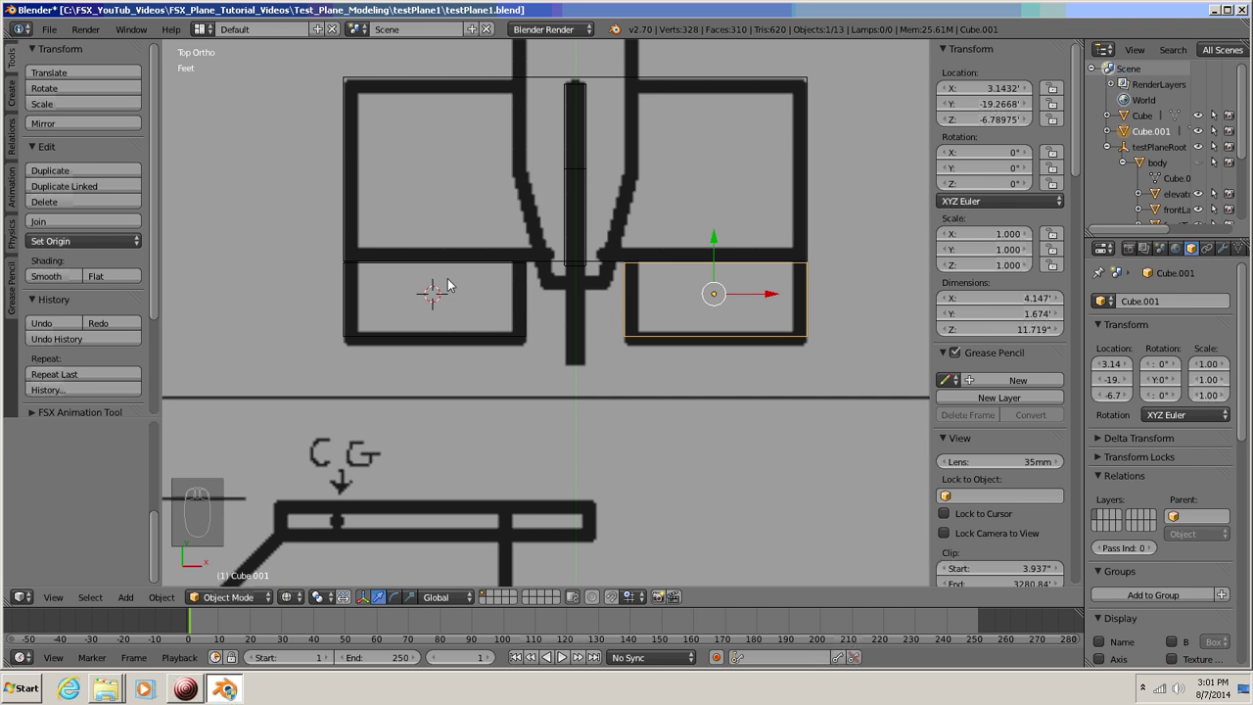
- Join the left and right elevators into one object and set its origin to its geometry
{"action": "left_click", "coordinate": [525, 331], "text": "shift"}
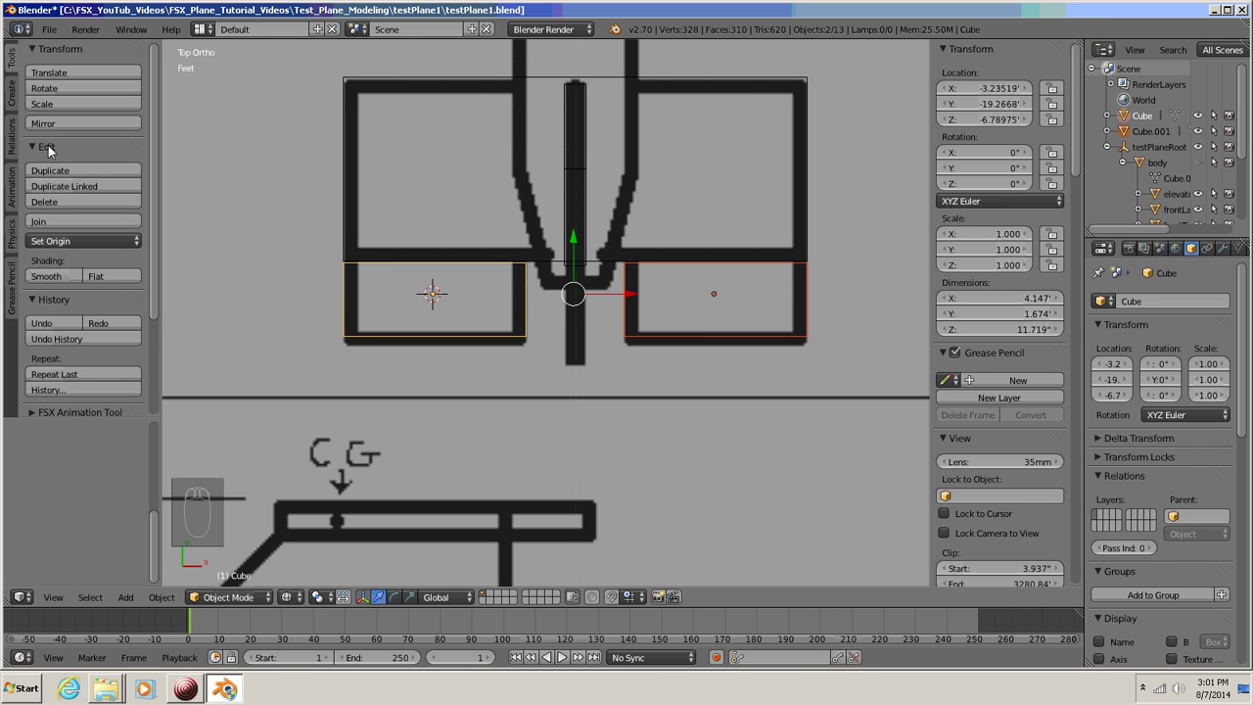
{"action": "left_click", "coordinate": [79, 222]}
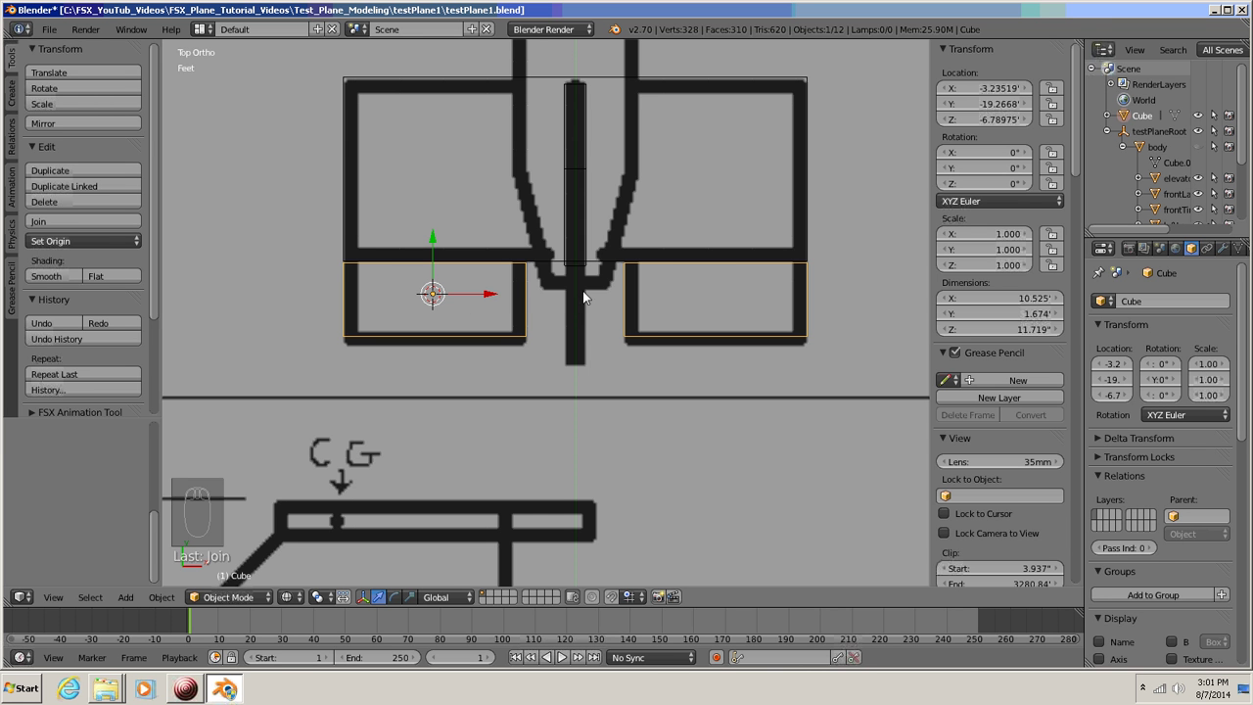
{"action": "left_click", "coordinate": [66, 243]}
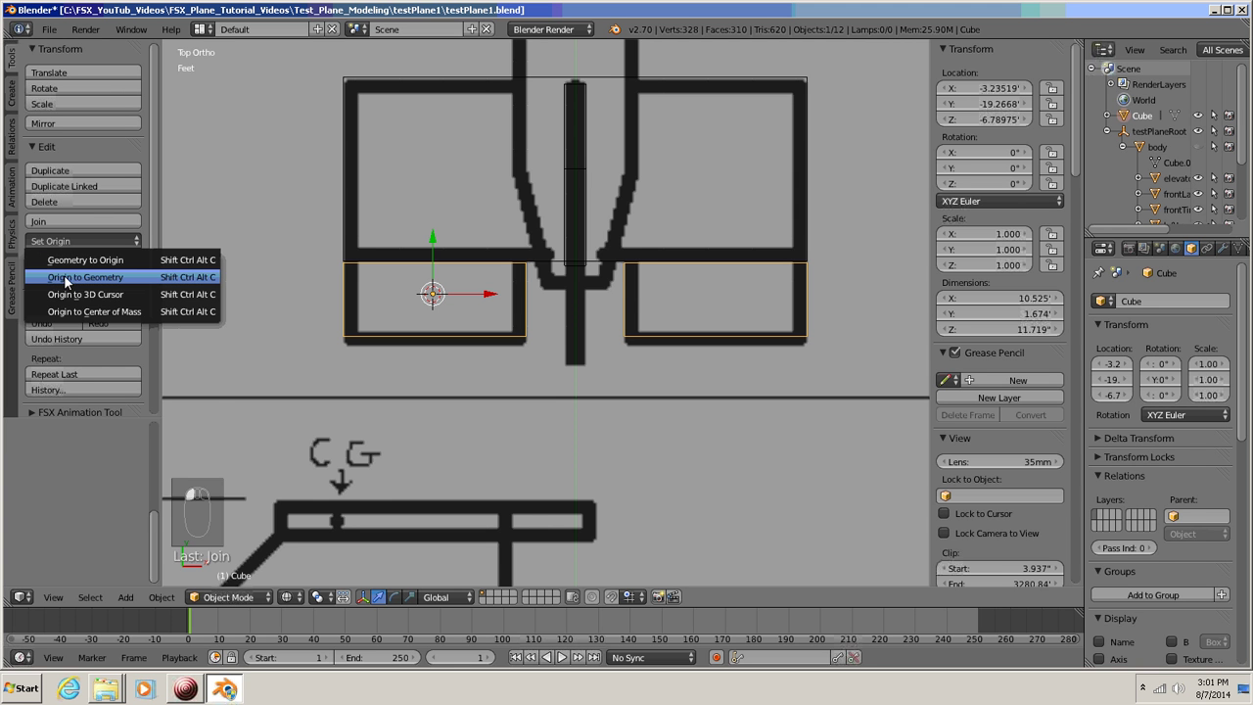
{"action": "left_click", "coordinate": [98, 277]}
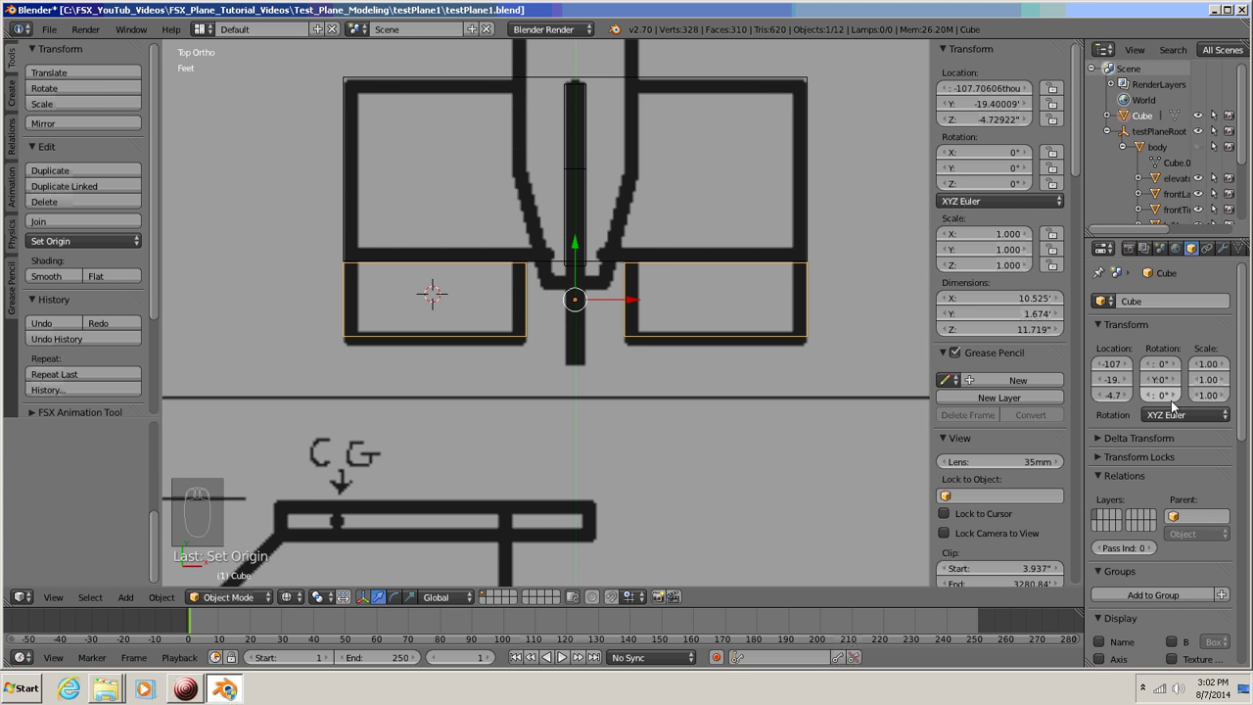
- Rename the joined elevator object as elevatorControlSurface
{"action": "left_click", "coordinate": [1192, 247]}
{"action": "left_click", "coordinate": [1153, 300]}
{"action": "type", "text": "Contr"}
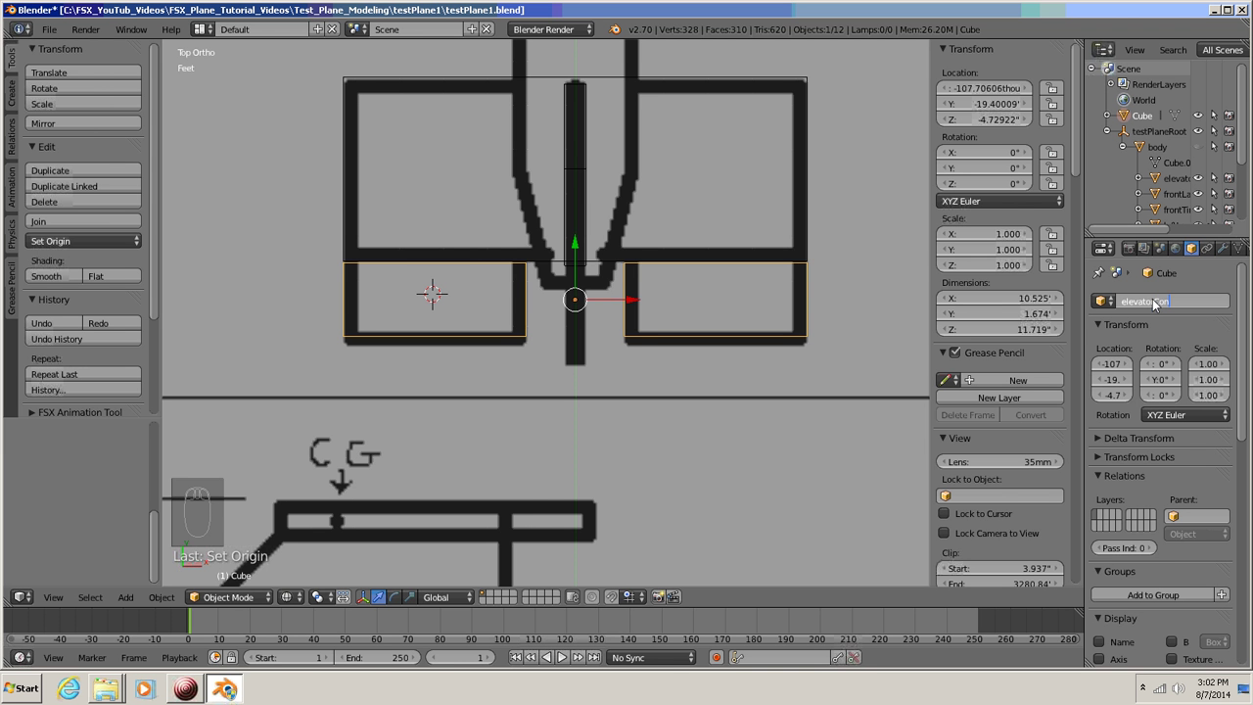
{"action": "type", "text": "olSurface"}
{"action": "key", "text": "Return"}
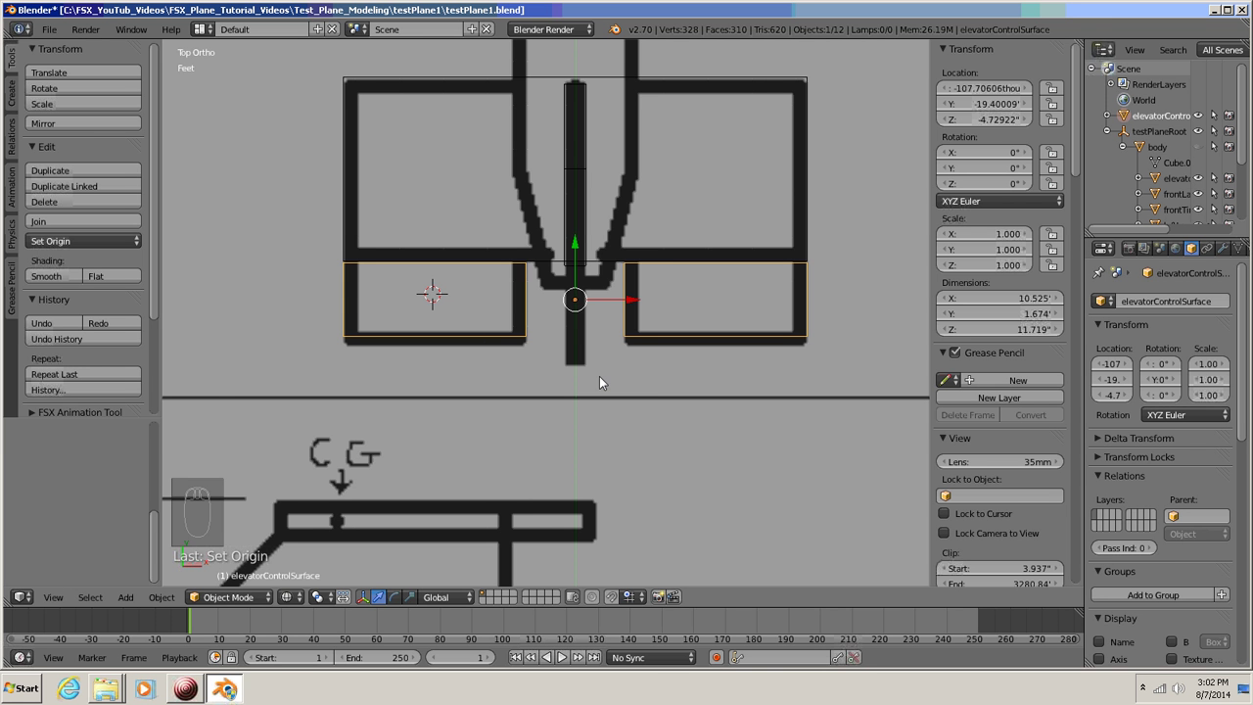
- Deselect everything, place the 3D cursor on the centerline at the stabilizer's rear edge, and add a cube there
{"action": "key", "text": "a"}
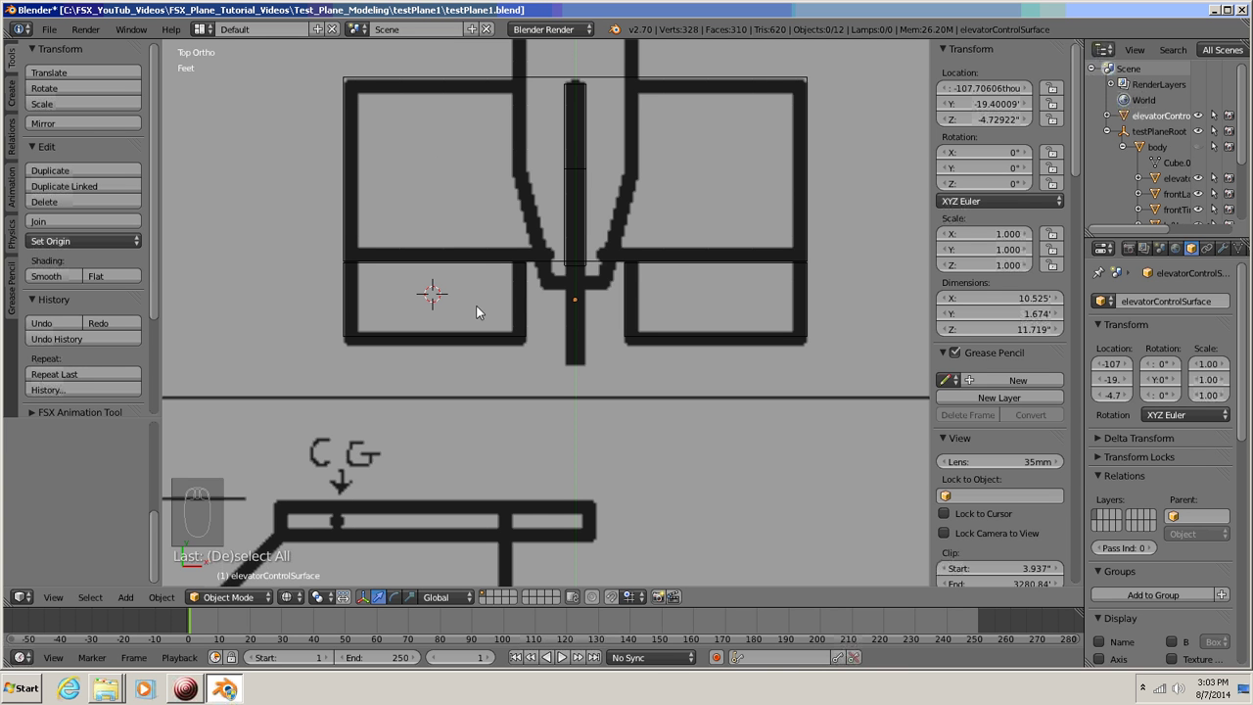
{"action": "left_click", "coordinate": [575, 260]}
{"action": "key", "text": "shift+a"}
{"action": "mouse_move", "coordinate": [576, 292]}
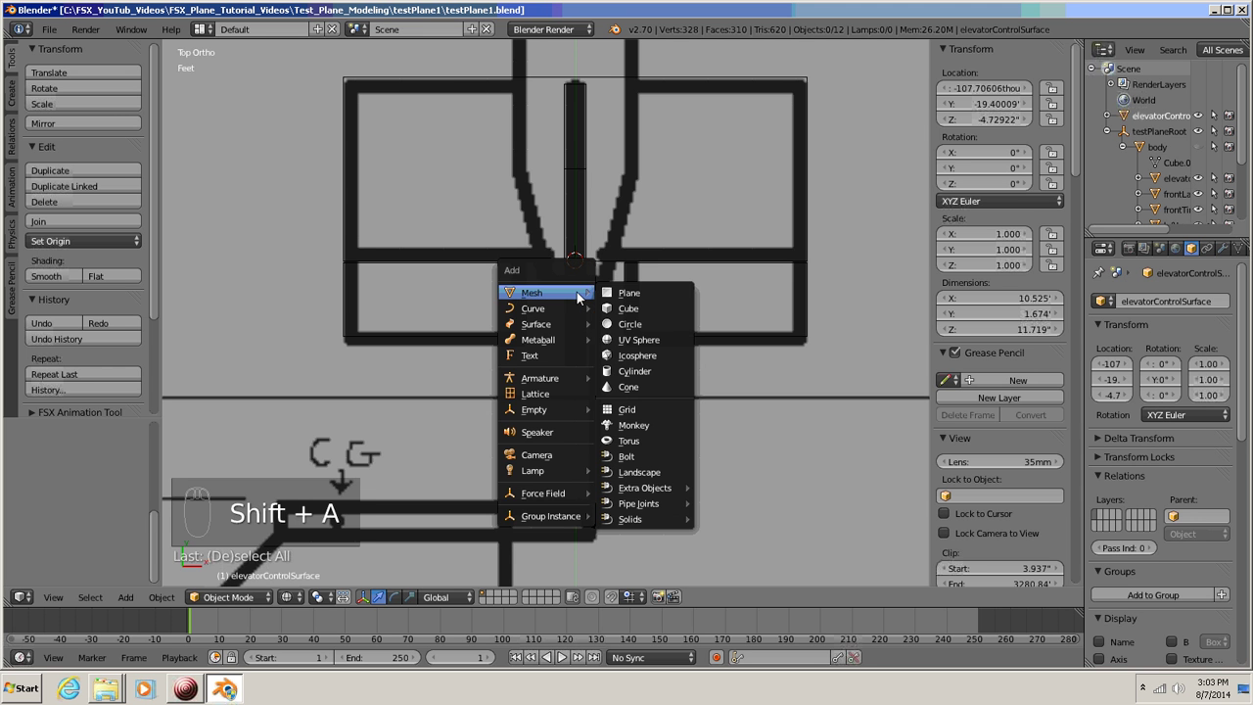
{"action": "left_click", "coordinate": [630, 310]}
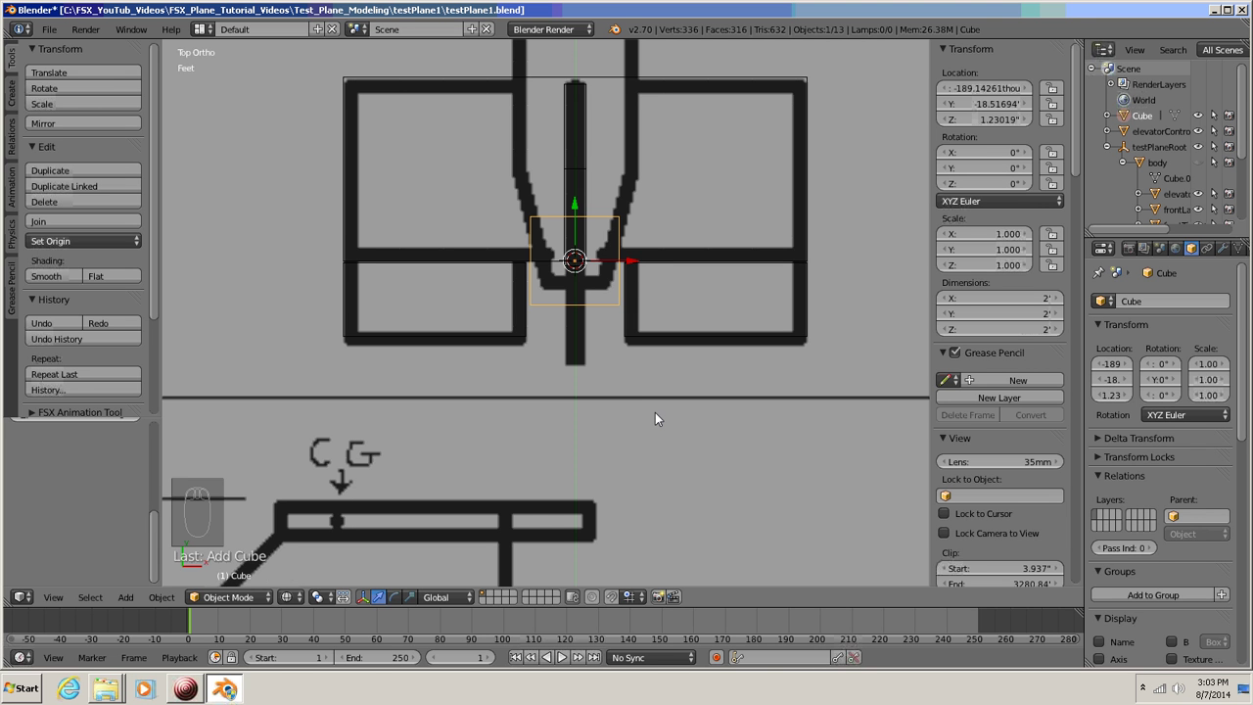
- Scale the cube to about 1.56 ft wide along X and about 3.9 in along Y and Z, and apply its scale
{"action": "key", "text": "s"}
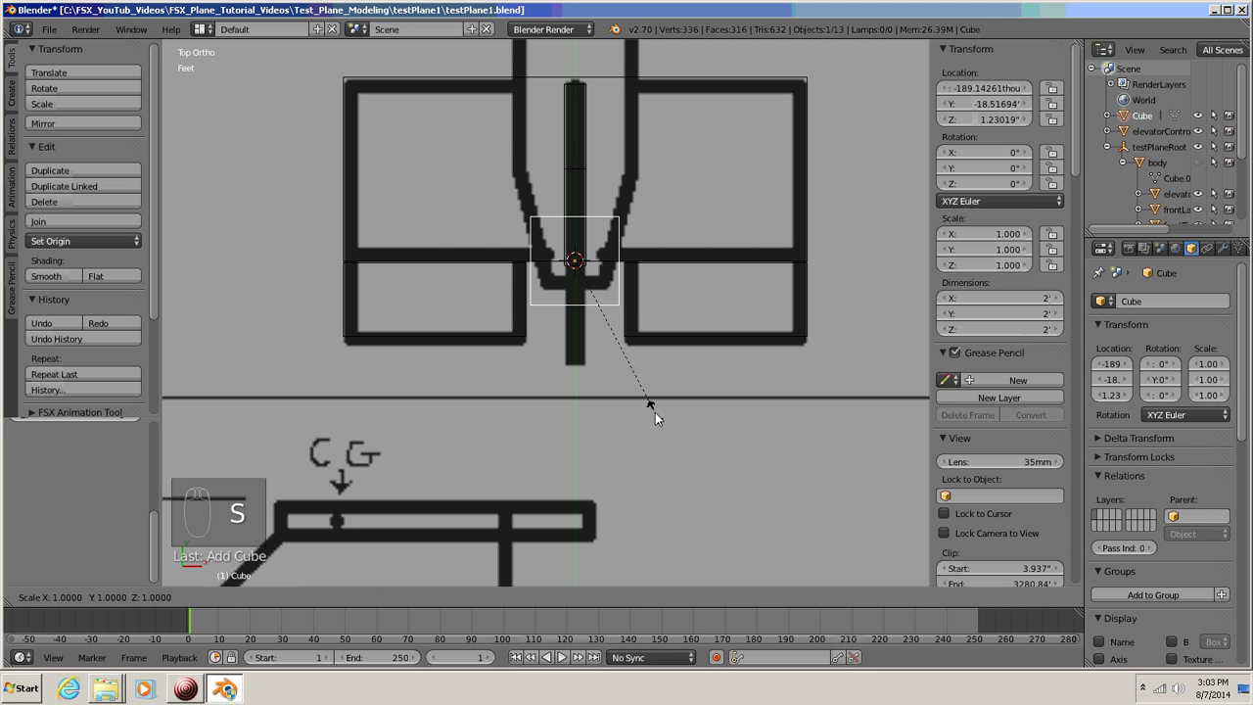
{"action": "left_click", "coordinate": [595, 285]}
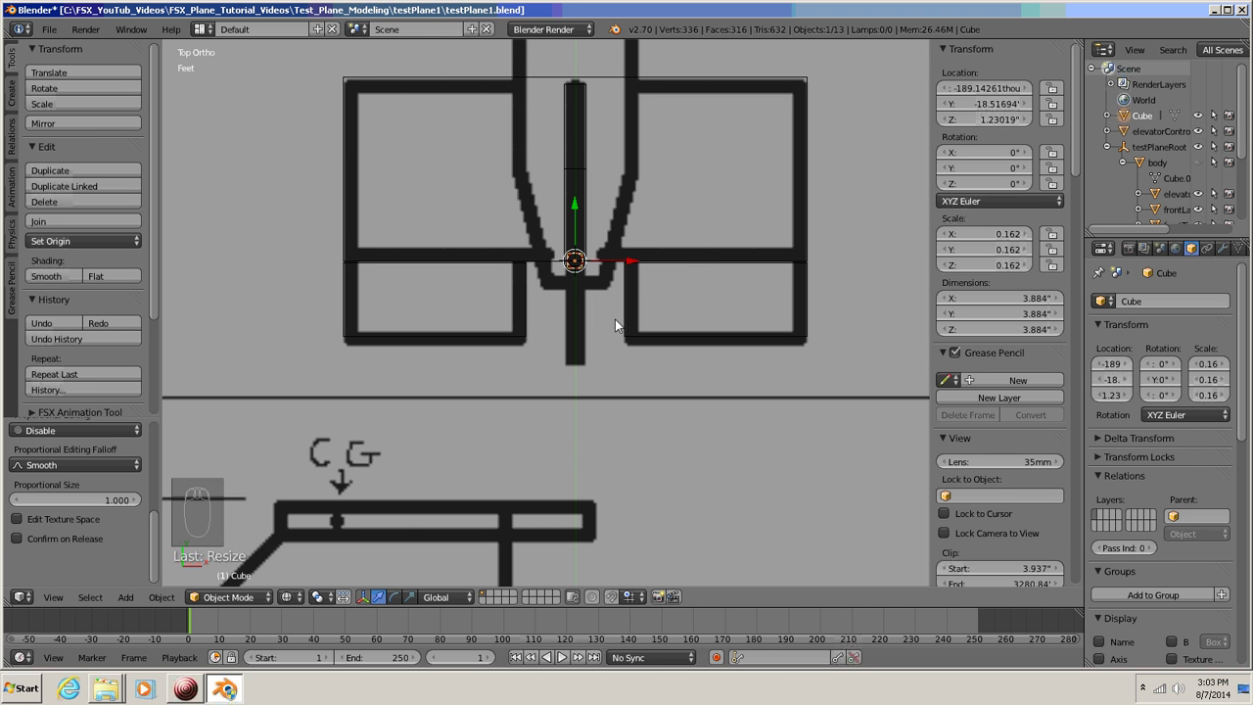
{"action": "key", "text": "s"}
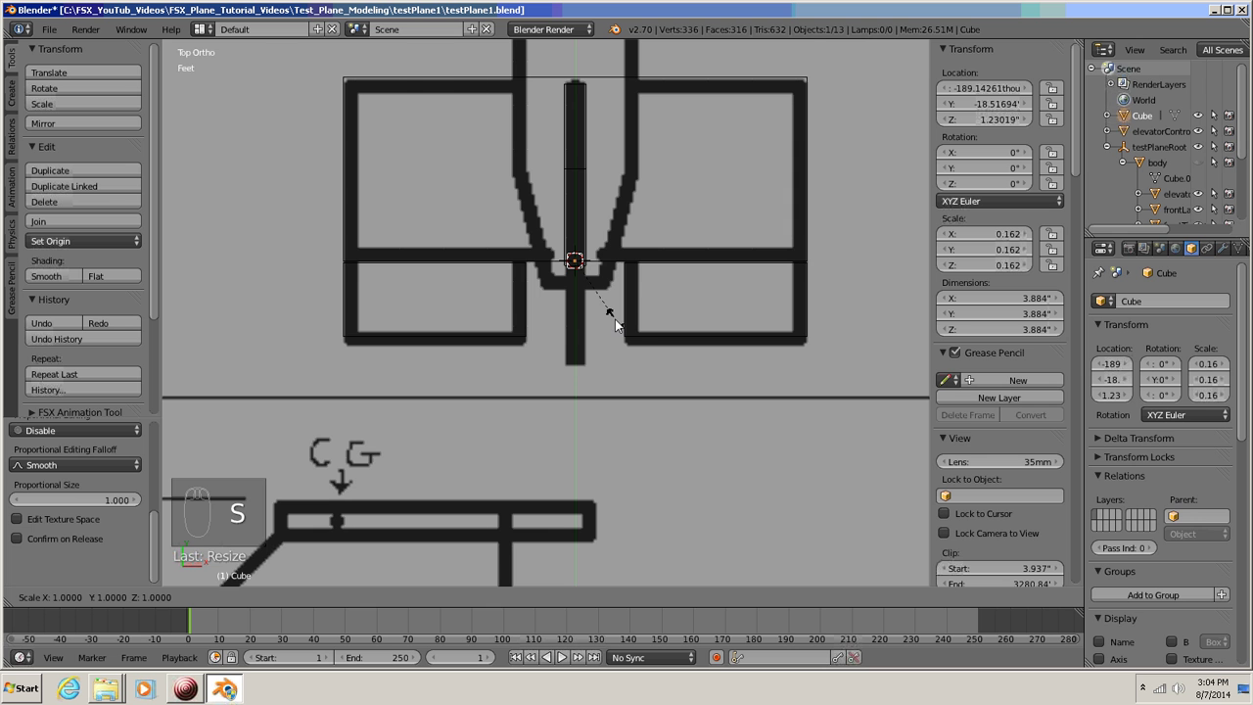
{"action": "key", "text": "x"}
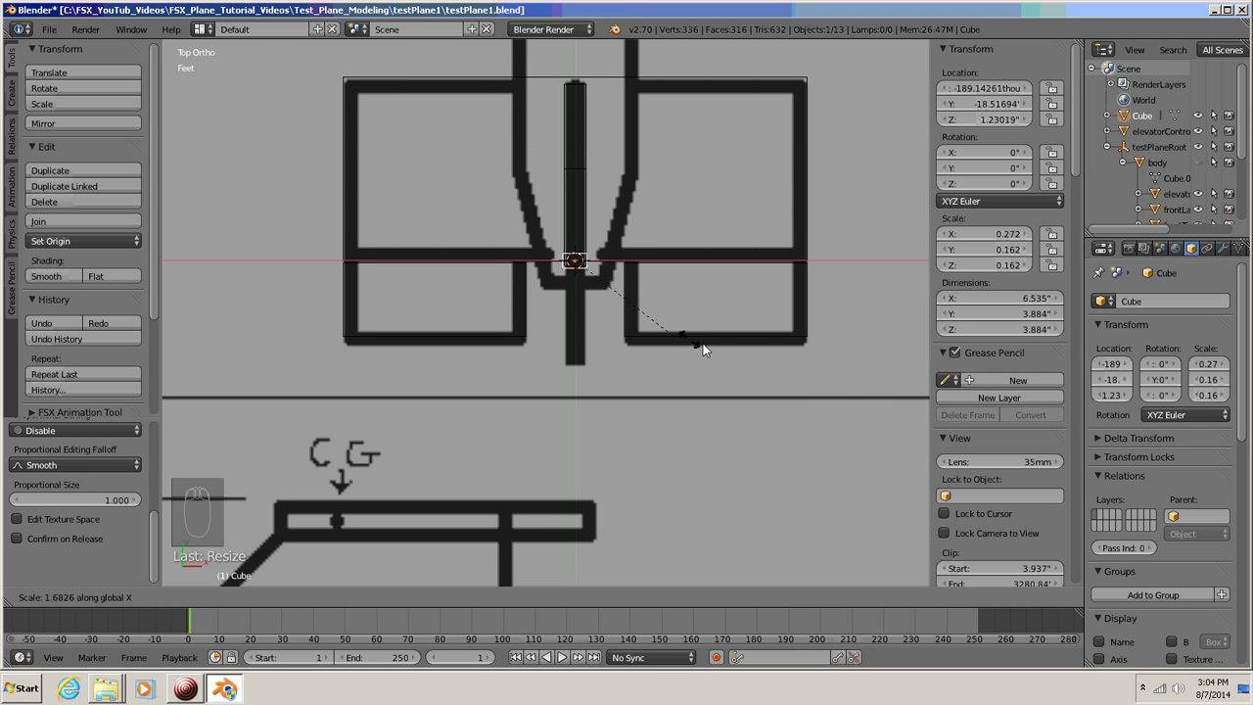
{"action": "left_click", "coordinate": [880, 418]}
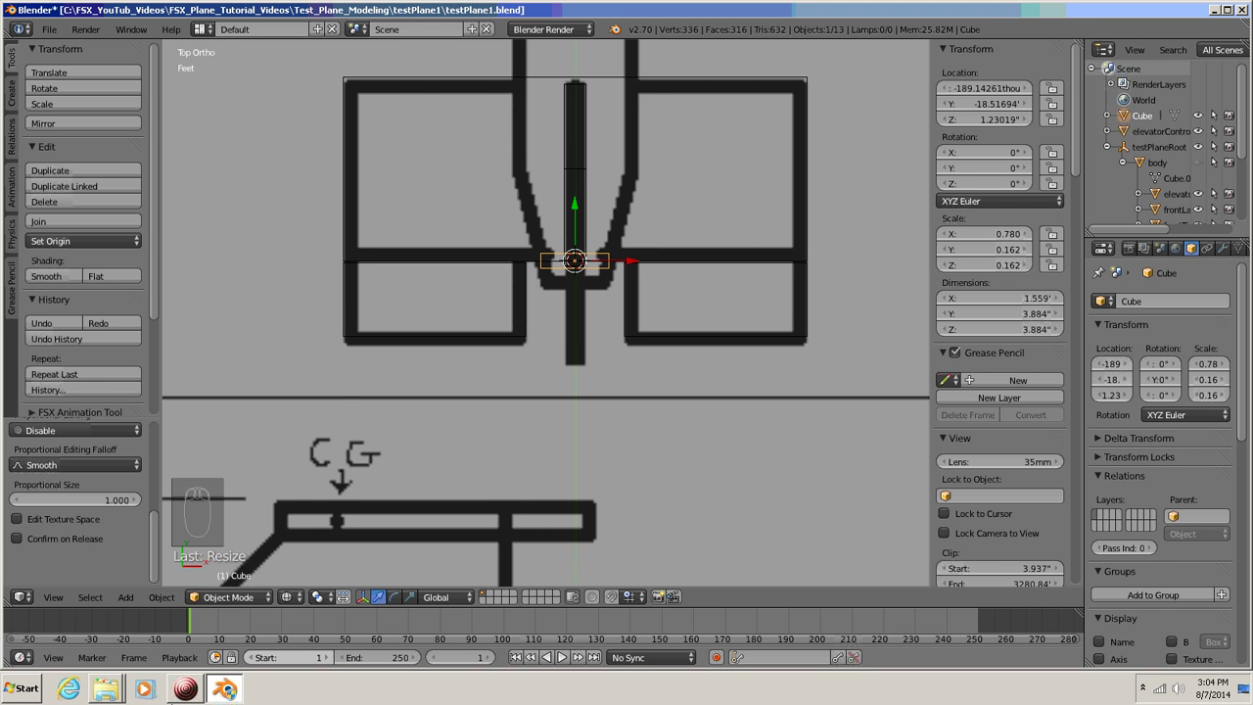
{"action": "key", "text": "ctrl+a"}
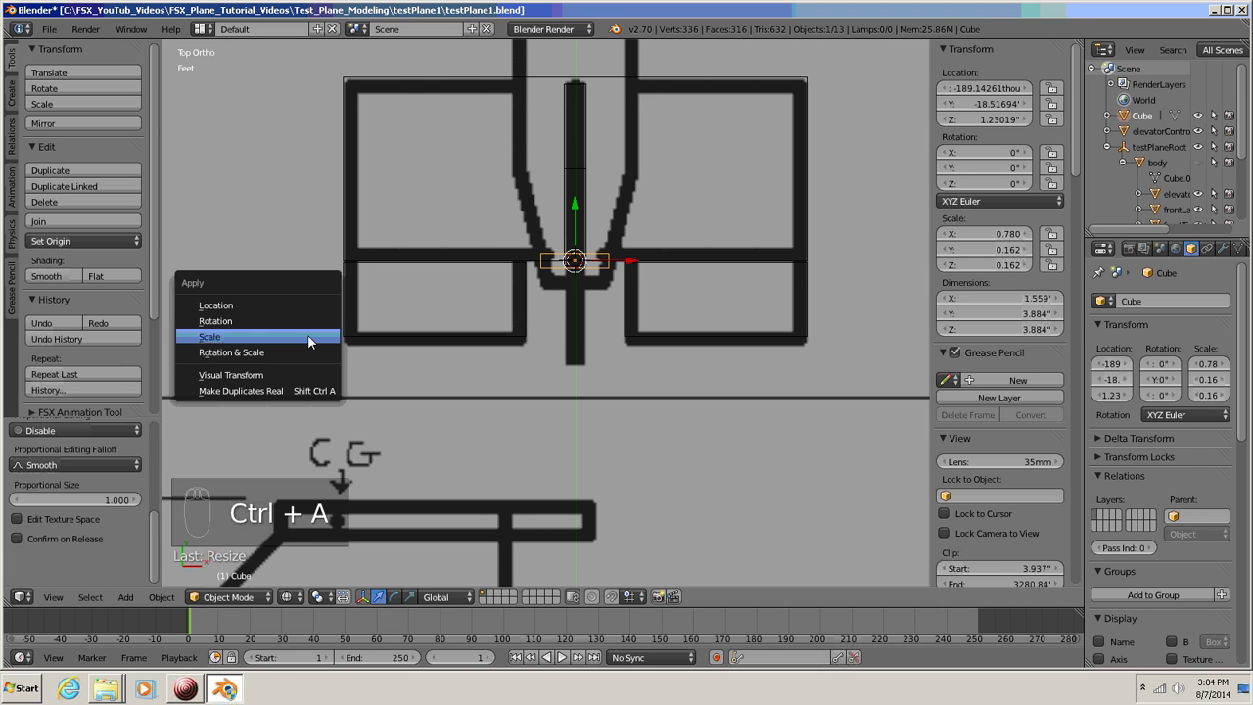
{"action": "left_click", "coordinate": [243, 337]}
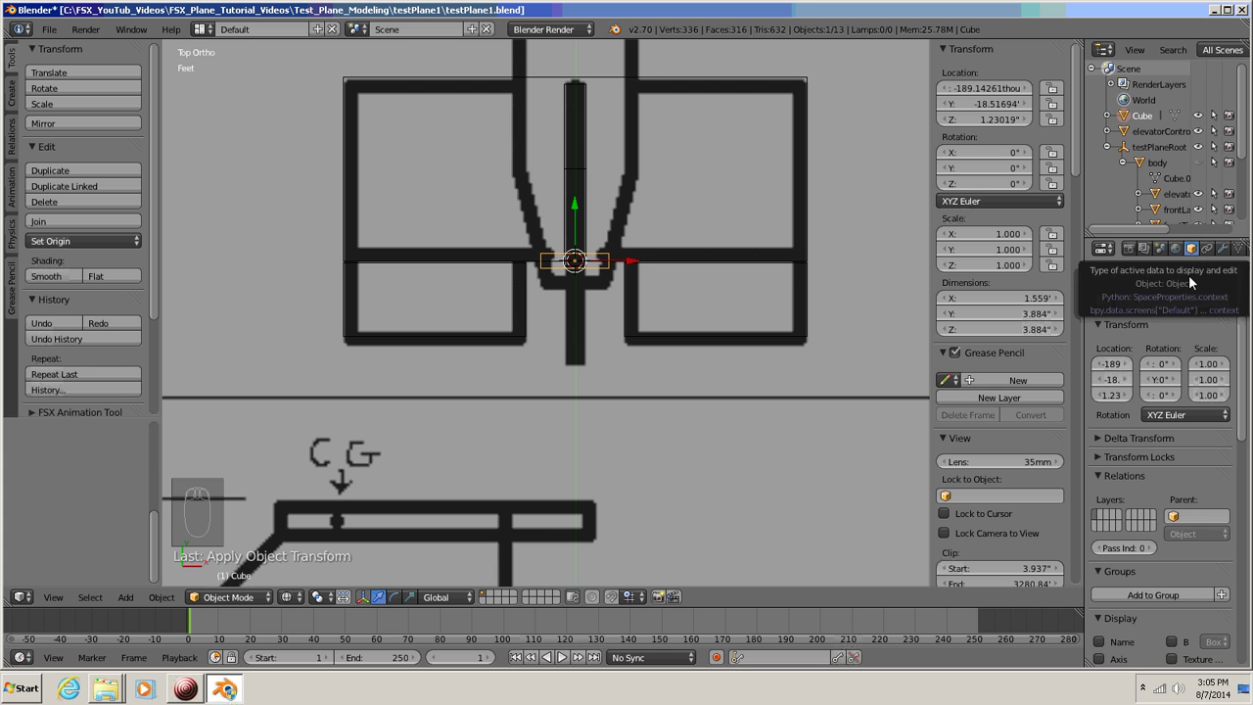
- Rename the small center cube as elevatorControl
{"action": "left_click", "coordinate": [1151, 301]}
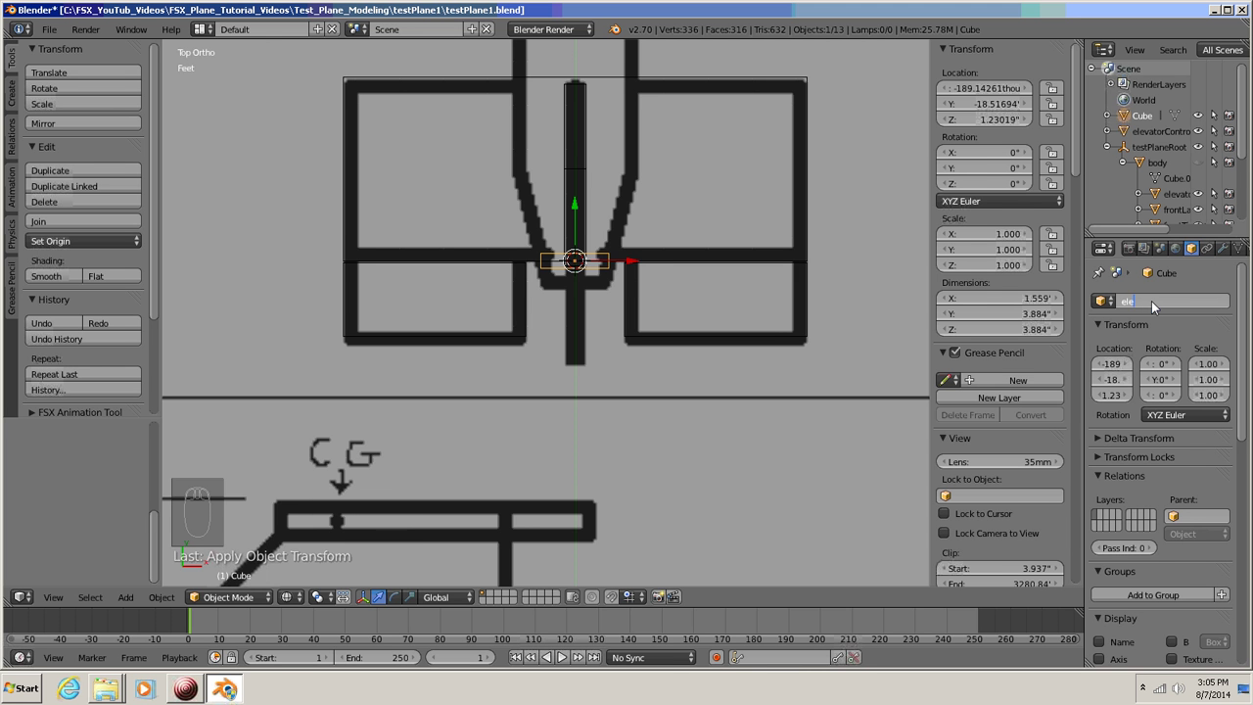
{"action": "type", "text": "ele"}
{"action": "key", "text": "BackSpace"}
{"action": "key", "text": "Return"}
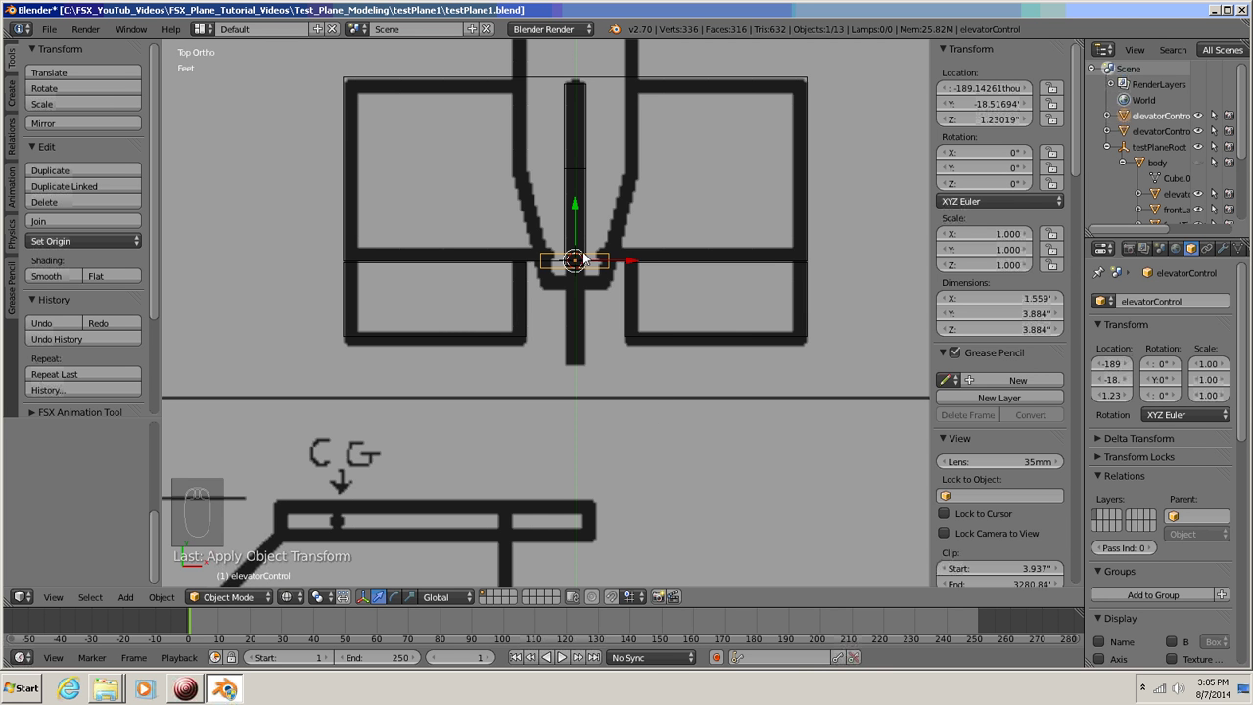
- Select elevatorControlSurface, add elevatorControl as the active object, and parent the surface to it with the Object option
{"action": "left_click", "coordinate": [710, 340]}
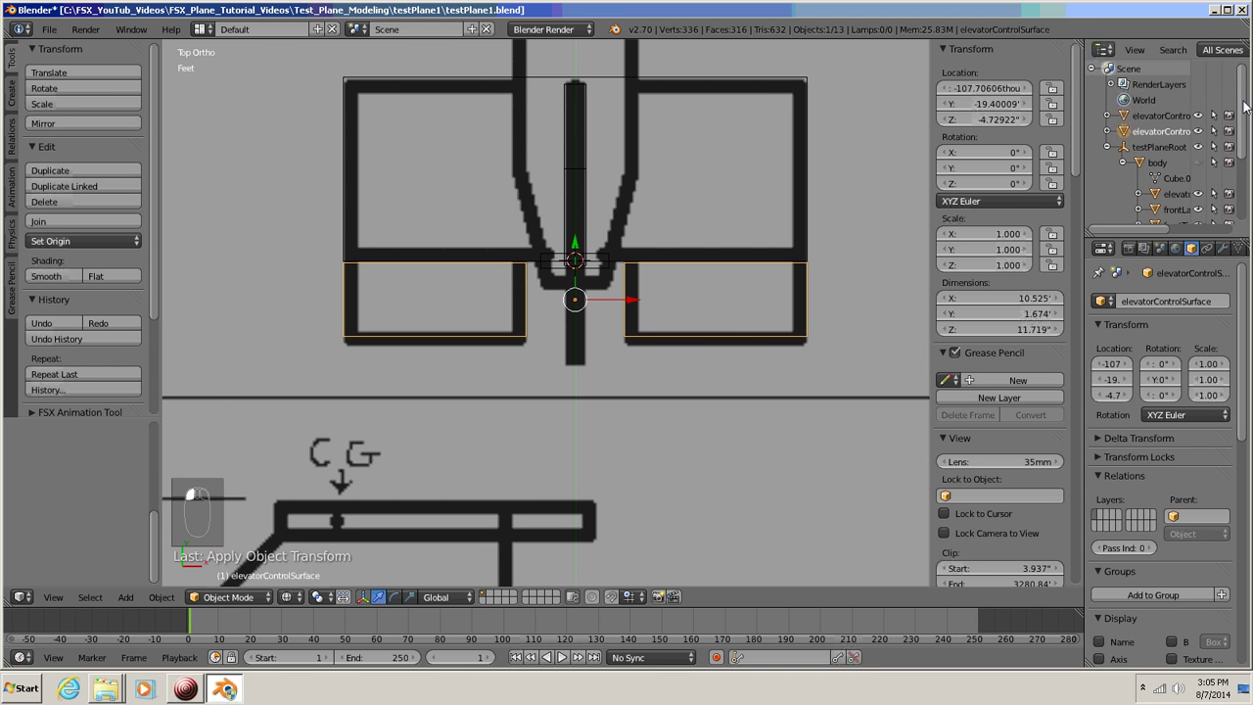
{"action": "left_click_drag", "start_coordinate": [1244, 106], "coordinate": [1244, 183]}
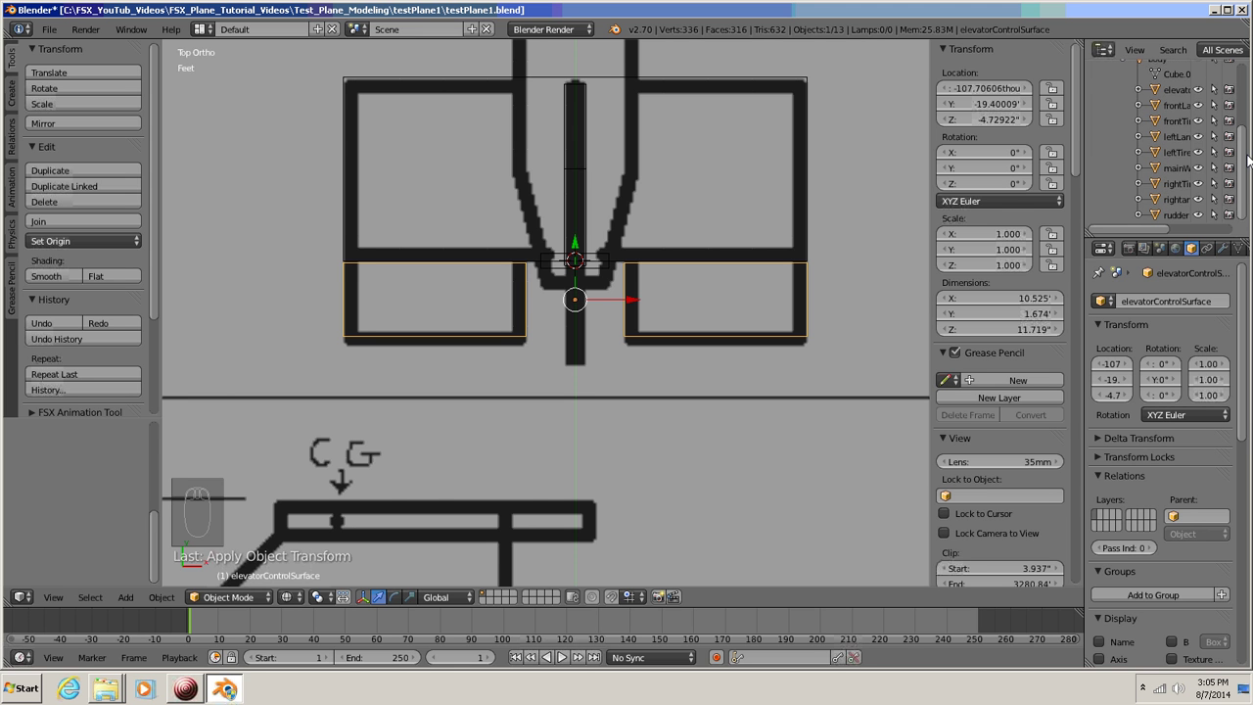
{"action": "scroll", "coordinate": [1141, 137], "scroll_direction": "up", "scroll_amount": 5}
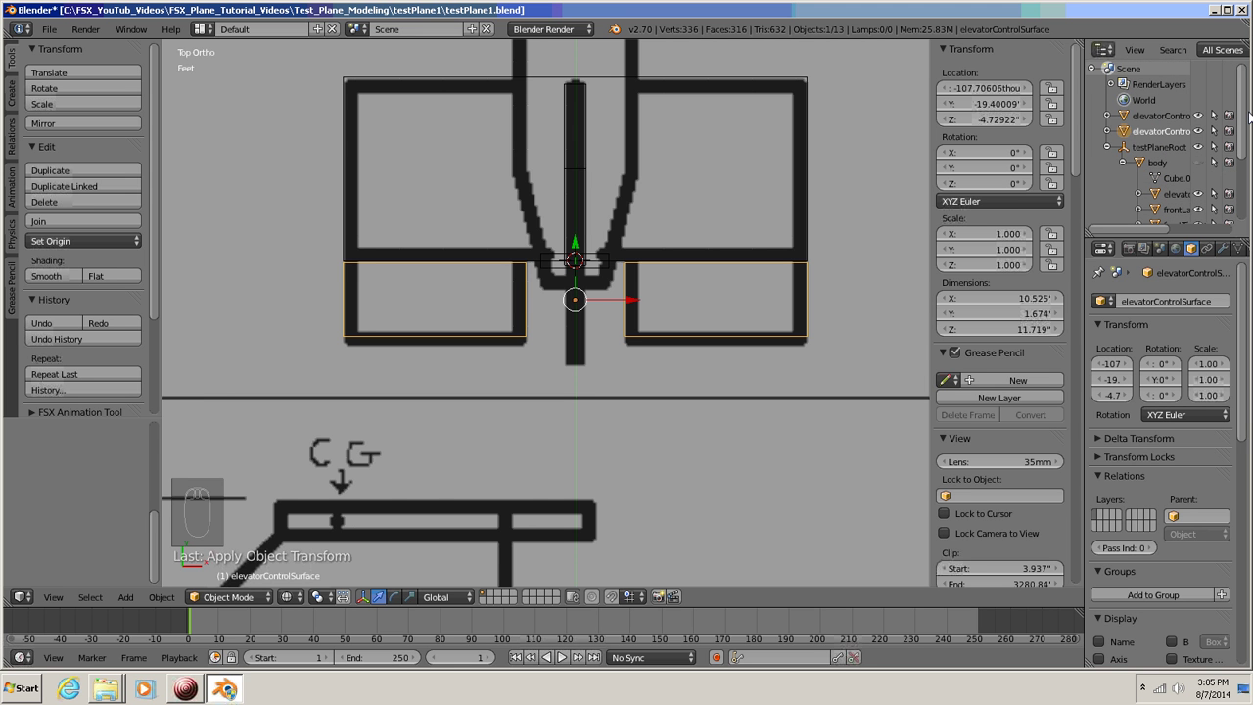
{"action": "left_click", "coordinate": [1125, 115], "text": "ctrl"}
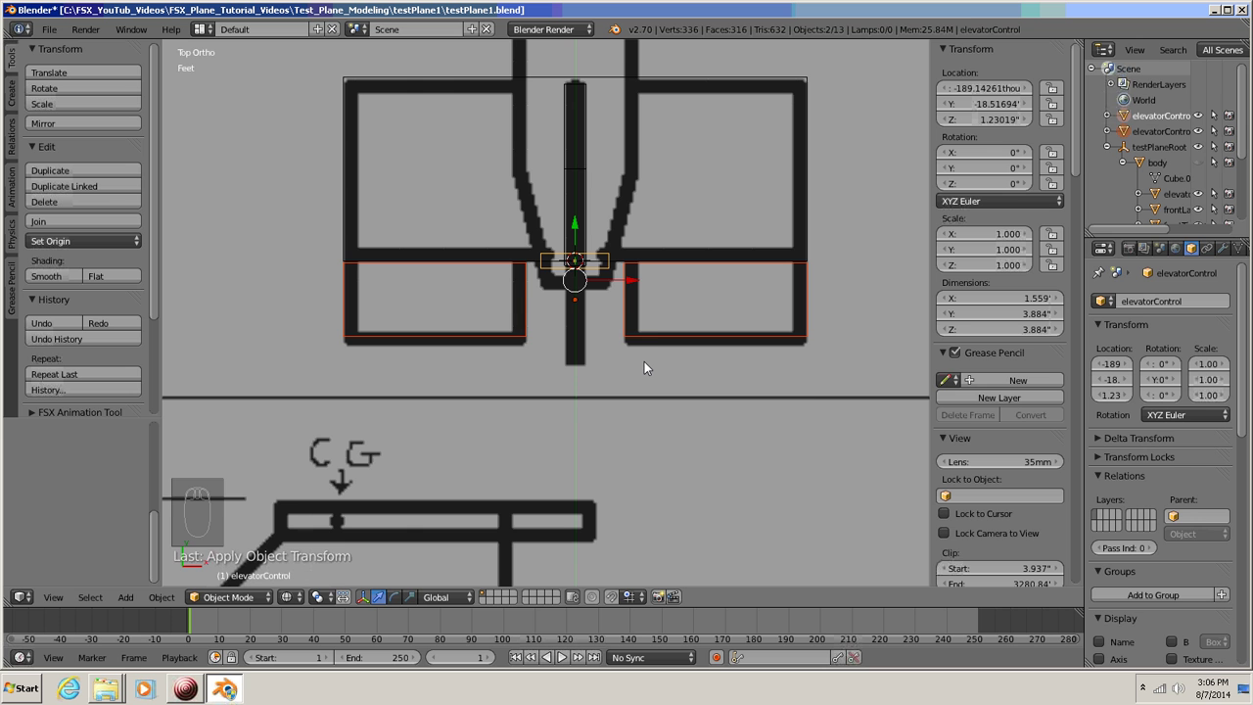
{"action": "key", "text": "ctrl+p"}
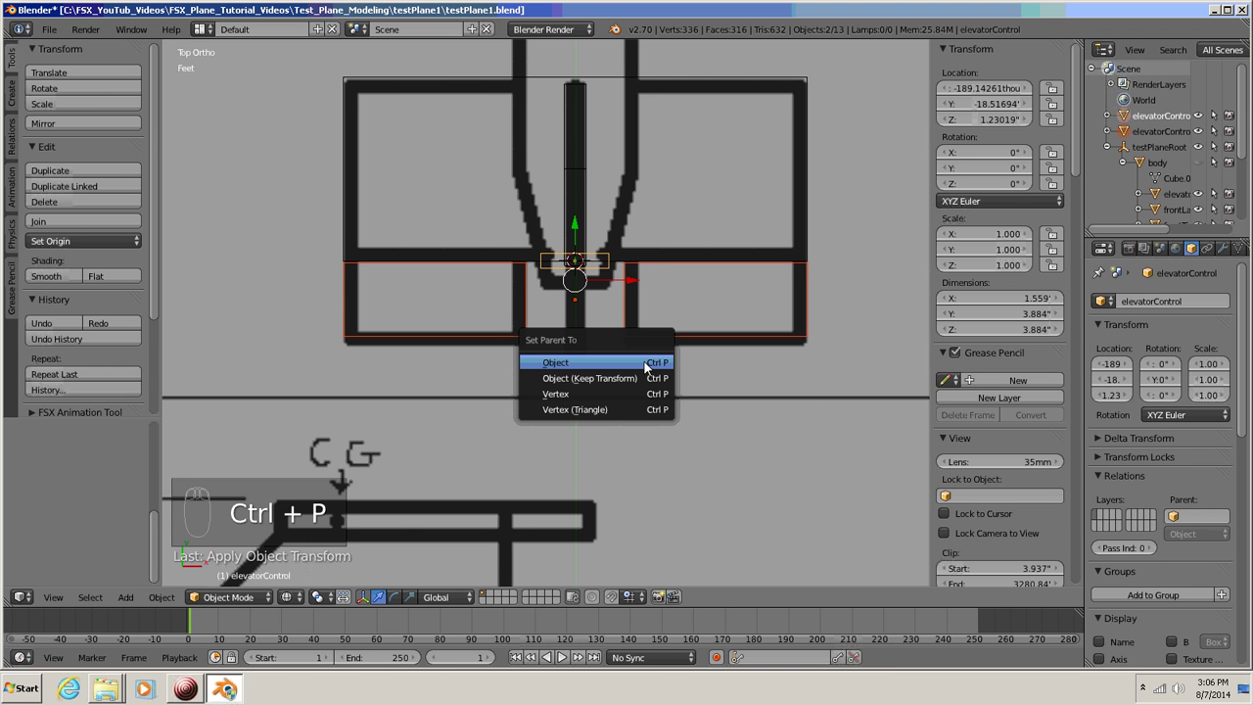
{"action": "left_click", "coordinate": [571, 364]}
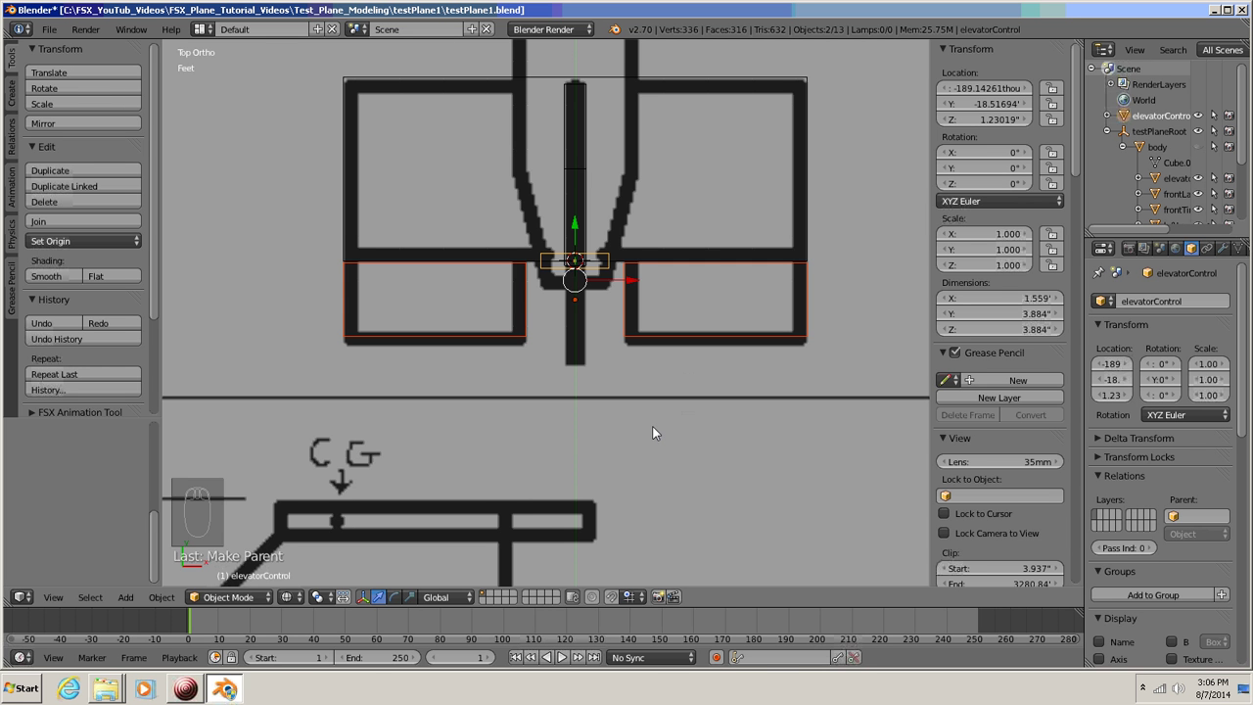
- Unhide the body and parent only elevatorControl to it with the Object option
{"action": "key", "text": "a"}
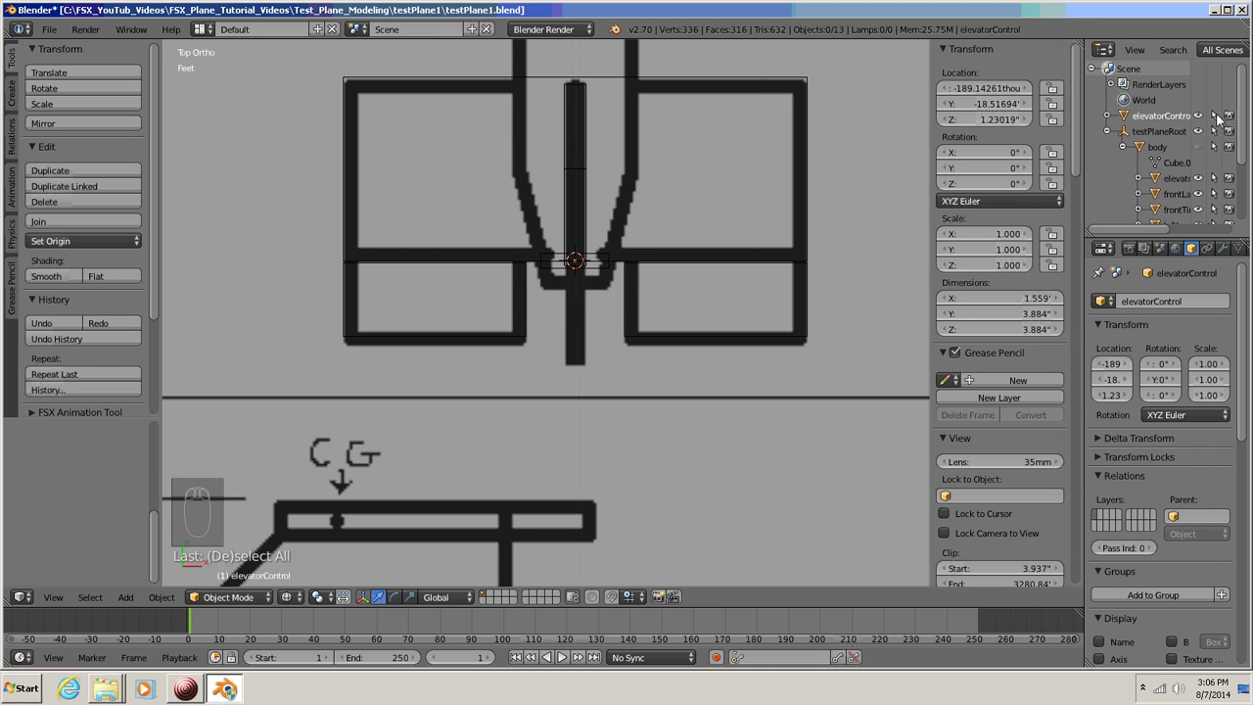
{"action": "left_click", "coordinate": [1127, 116]}
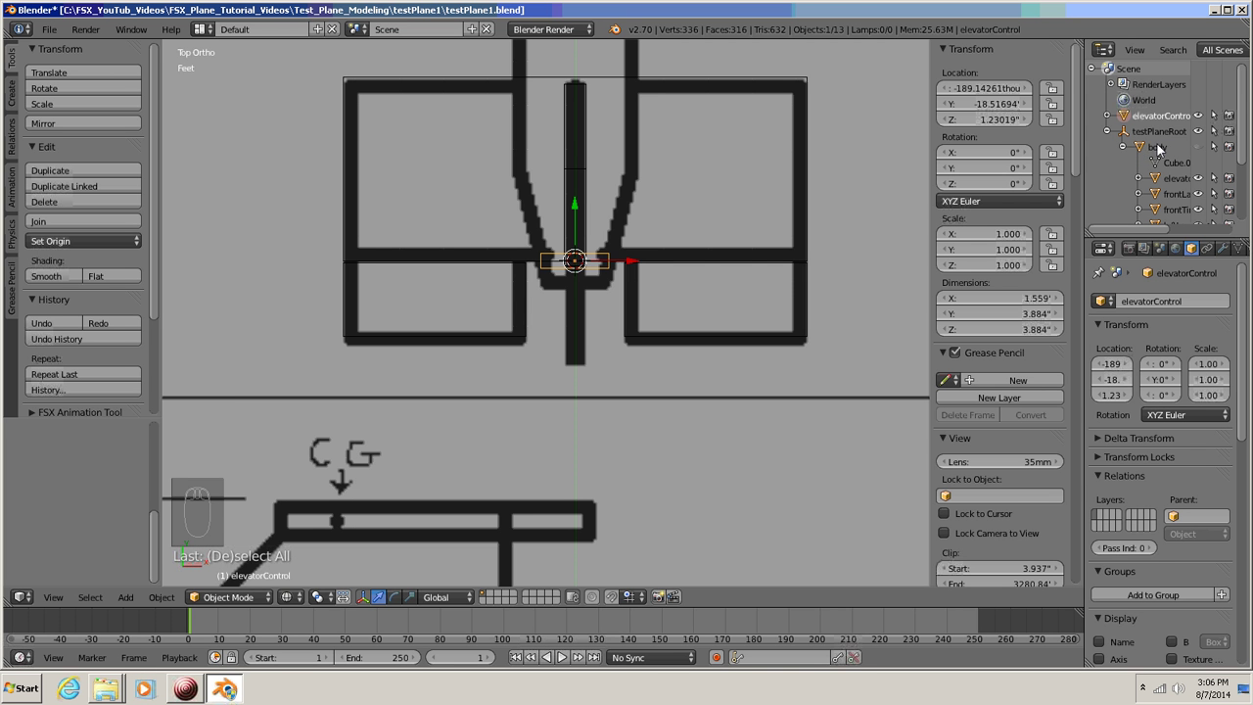
{"action": "left_click", "coordinate": [1140, 147]}
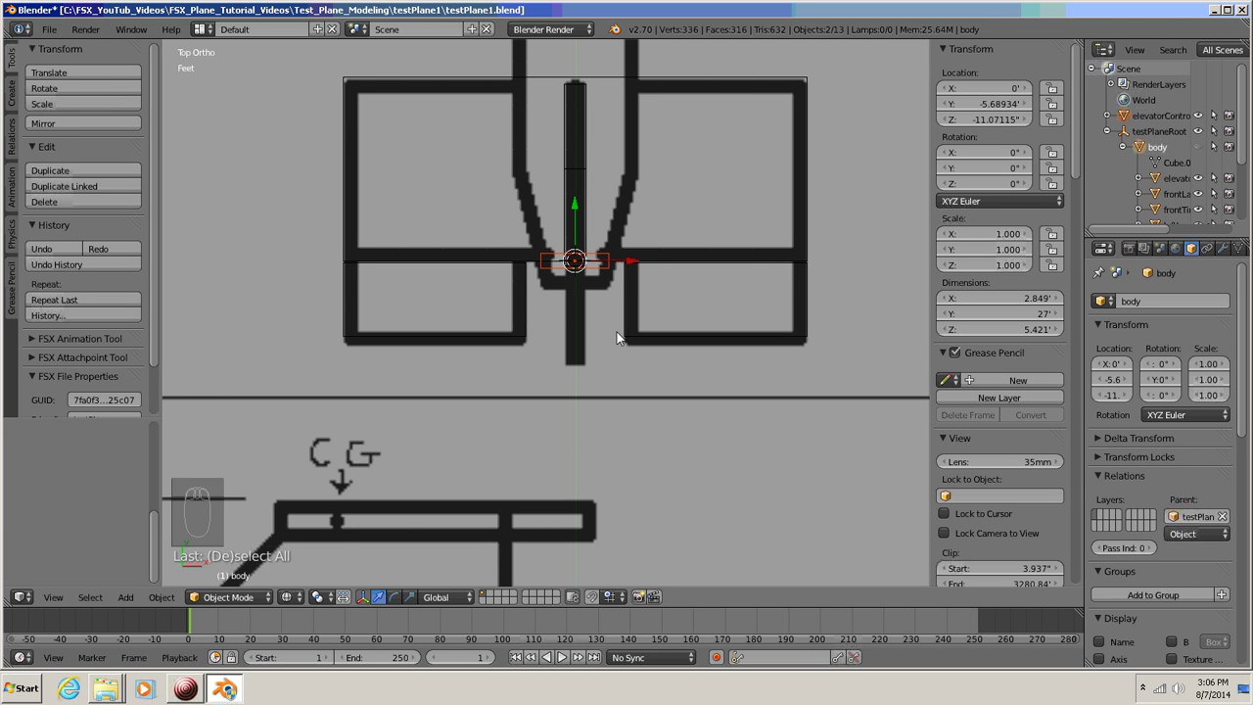
{"action": "key", "text": "ctrl+p"}
{"action": "key", "text": "Escape"}
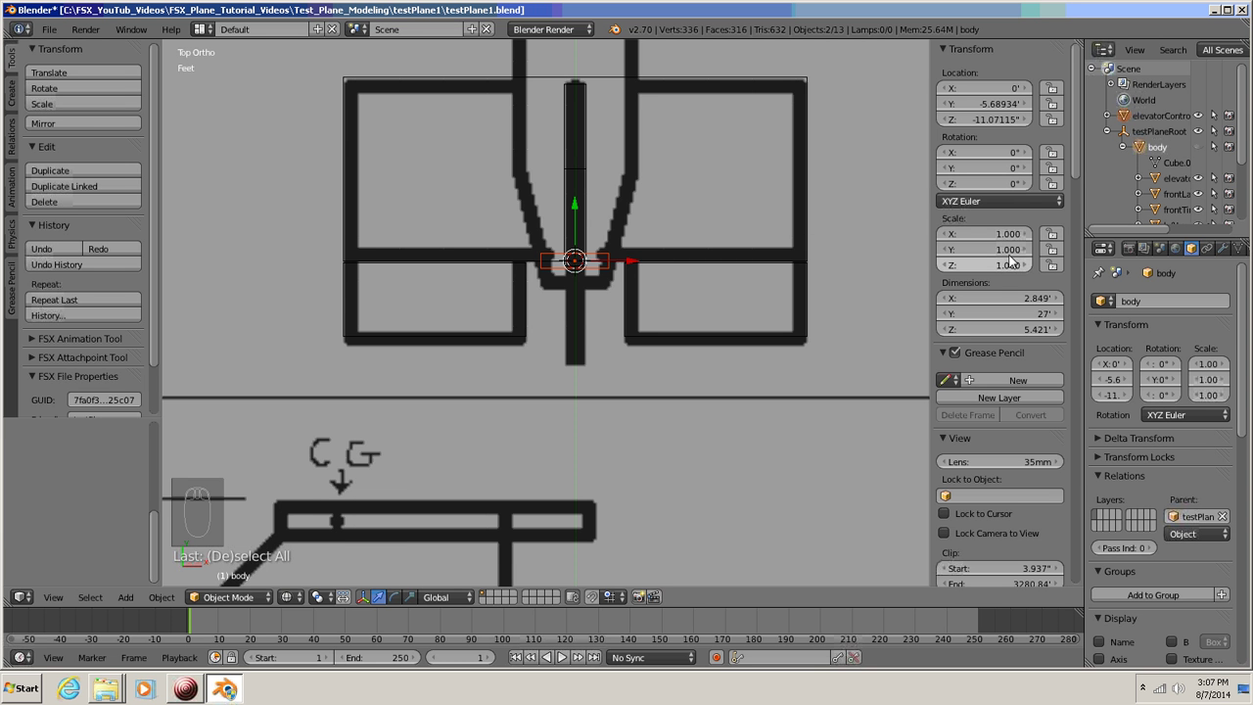
{"action": "left_click", "coordinate": [1197, 148]}
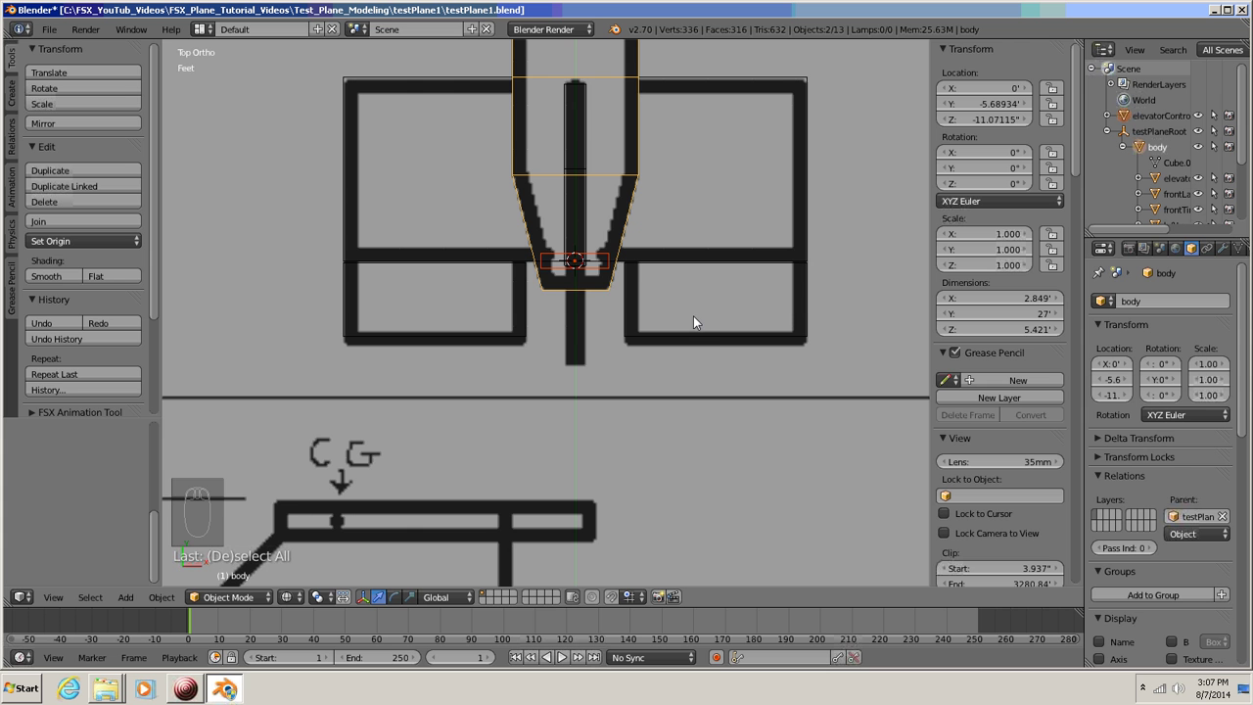
{"action": "key", "text": "ctrl+p"}
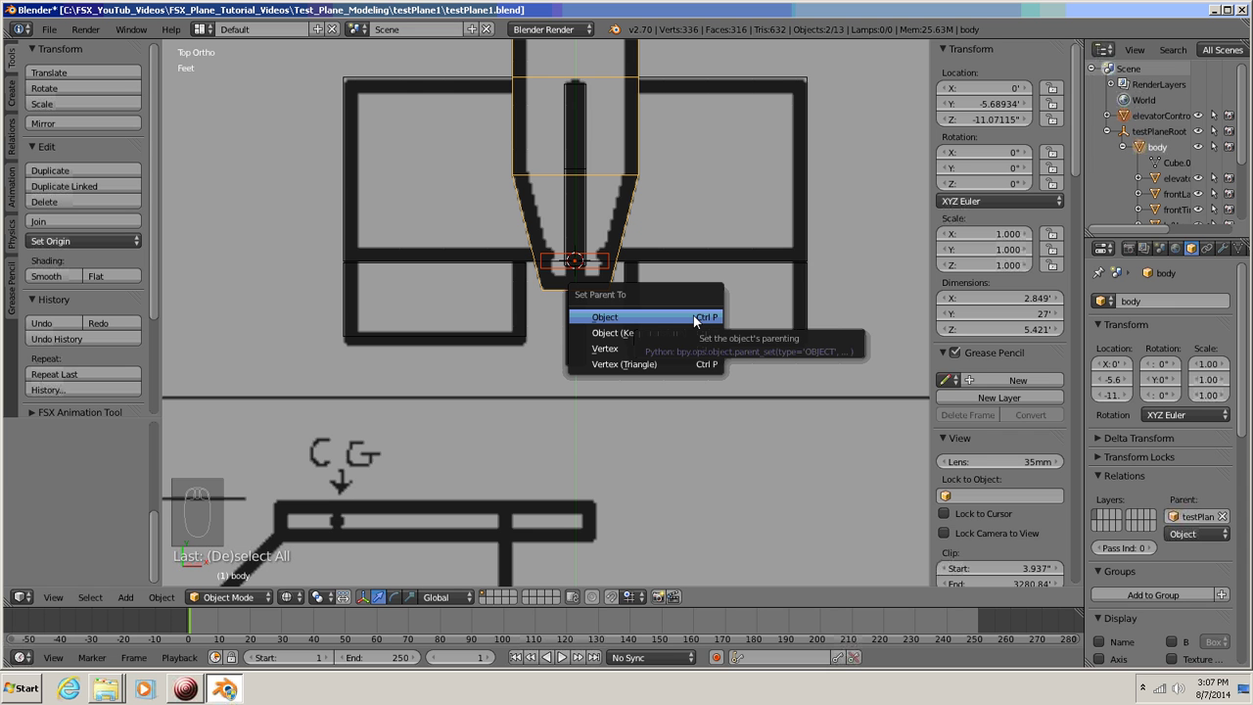
{"action": "left_click", "coordinate": [607, 317]}
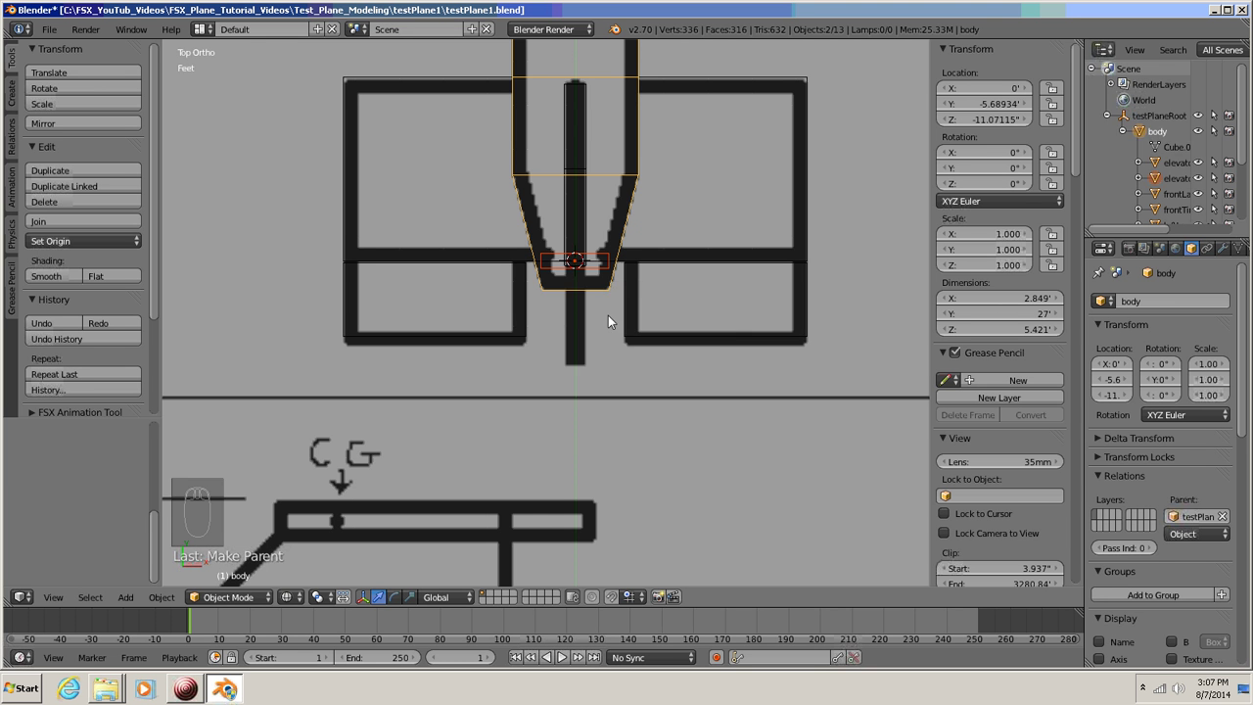
- Expand elevatorControl in the object hierarchy, select only that object, and show it close up in the left orthographic view
{"action": "left_click", "coordinate": [1139, 178]}
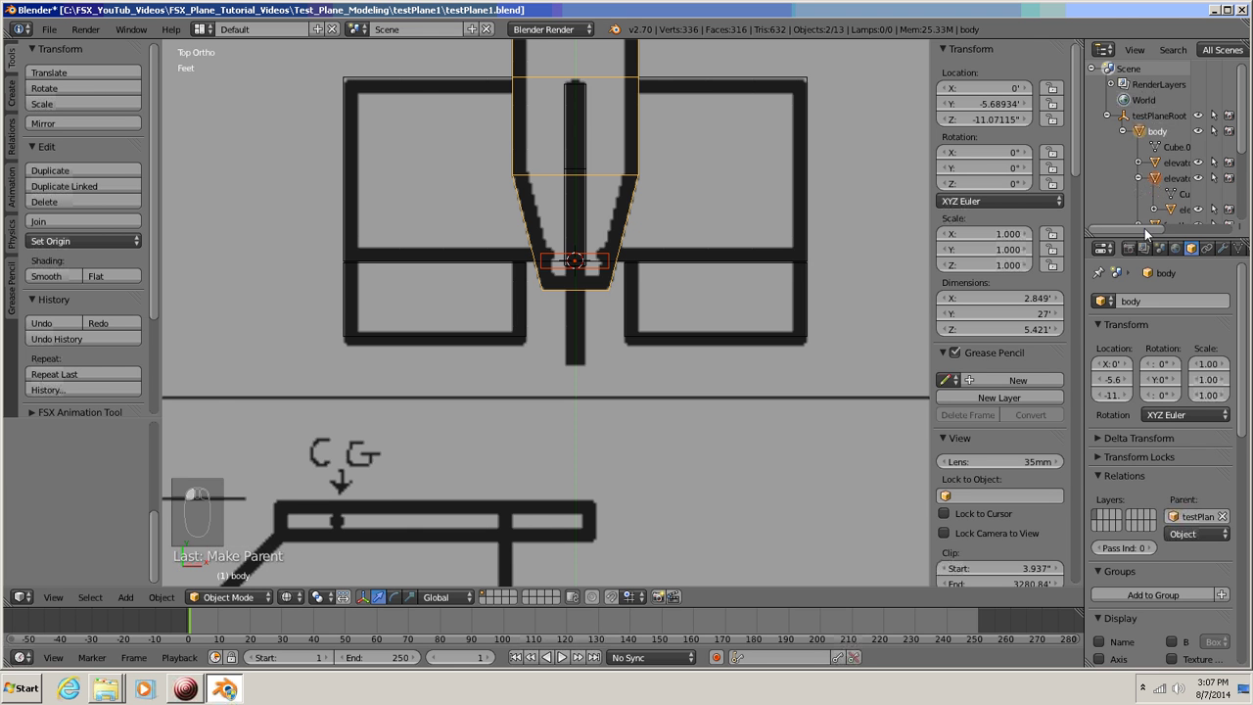
{"action": "left_click_drag", "start_coordinate": [1145, 229], "coordinate": [1097, 233]}
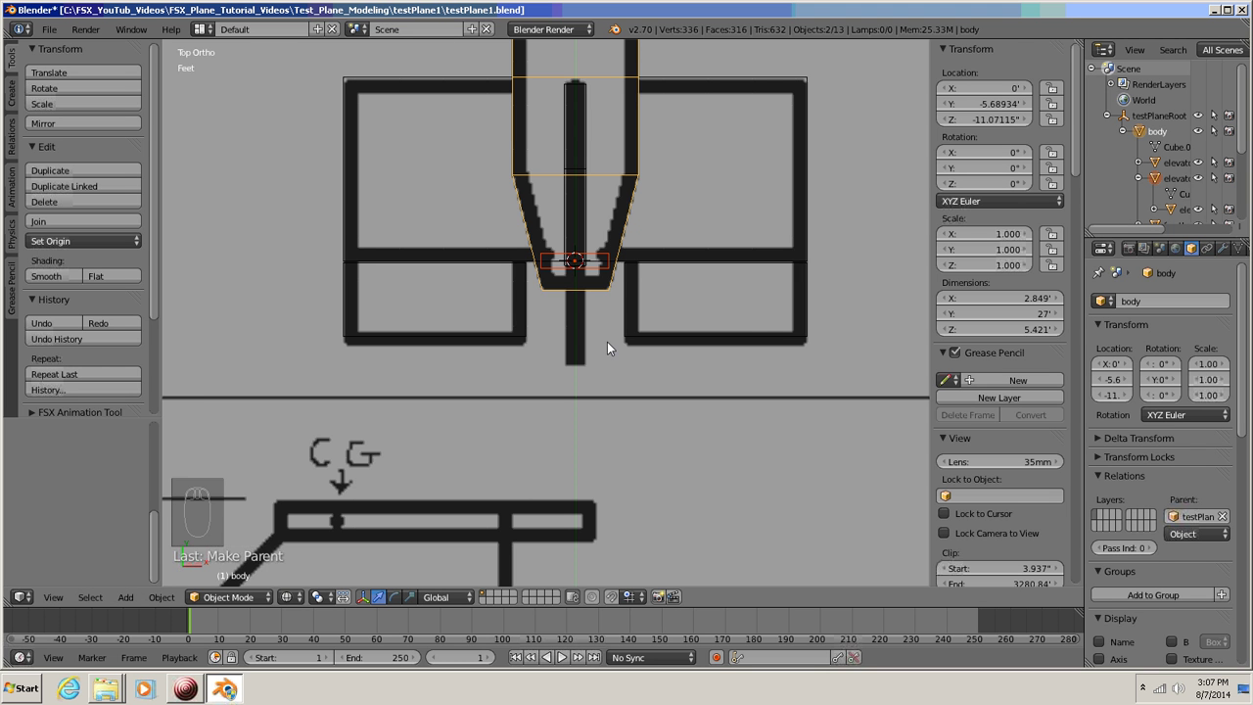
{"action": "key", "text": "a"}
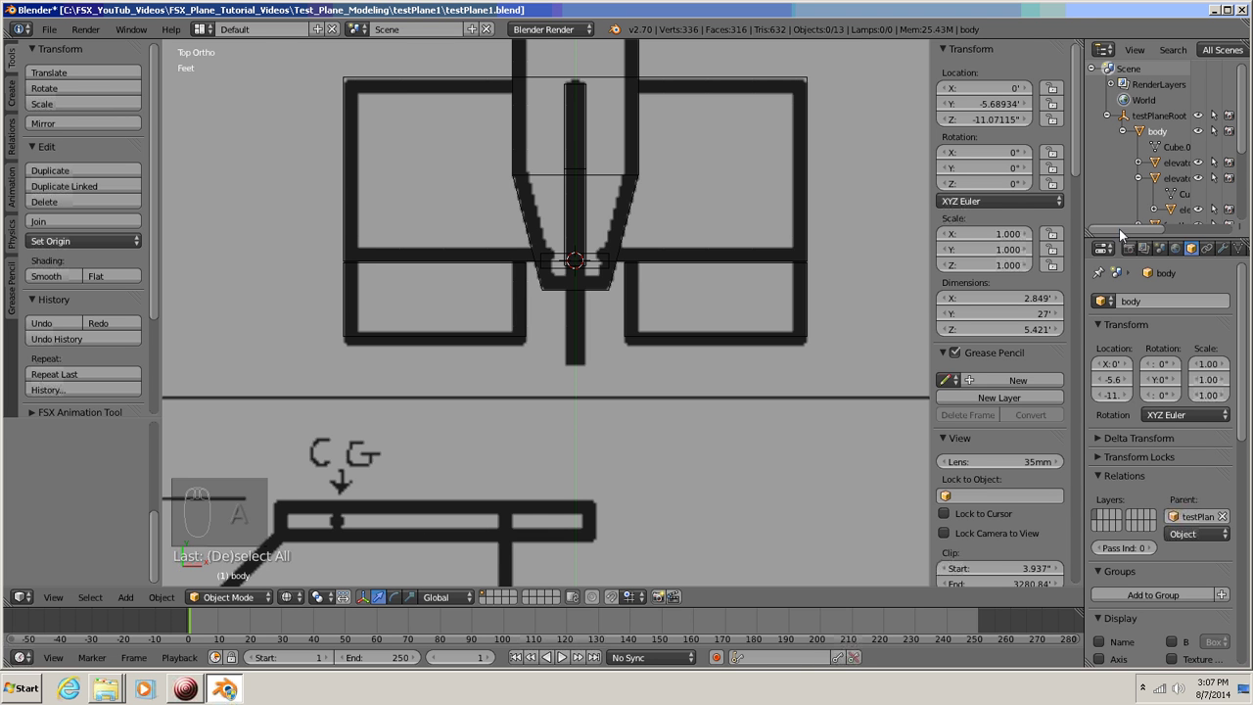
{"action": "left_click_drag", "start_coordinate": [1126, 226], "coordinate": [1151, 229]}
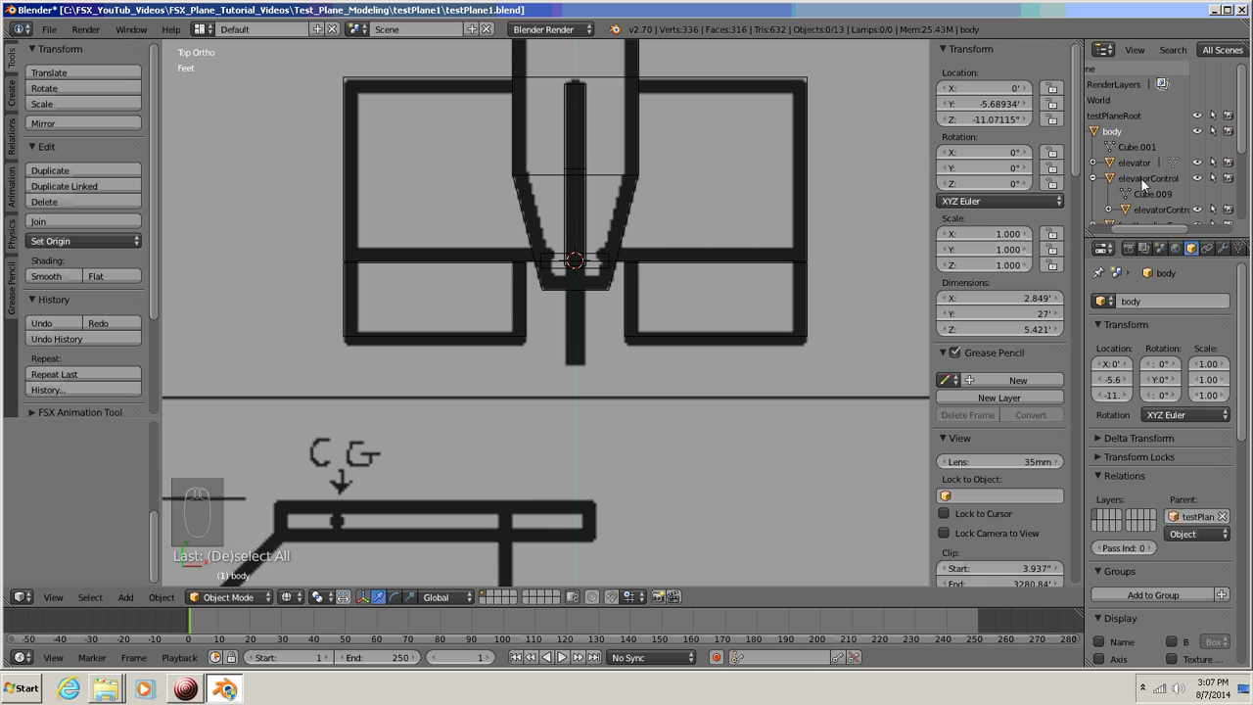
{"action": "left_click", "coordinate": [1110, 184]}
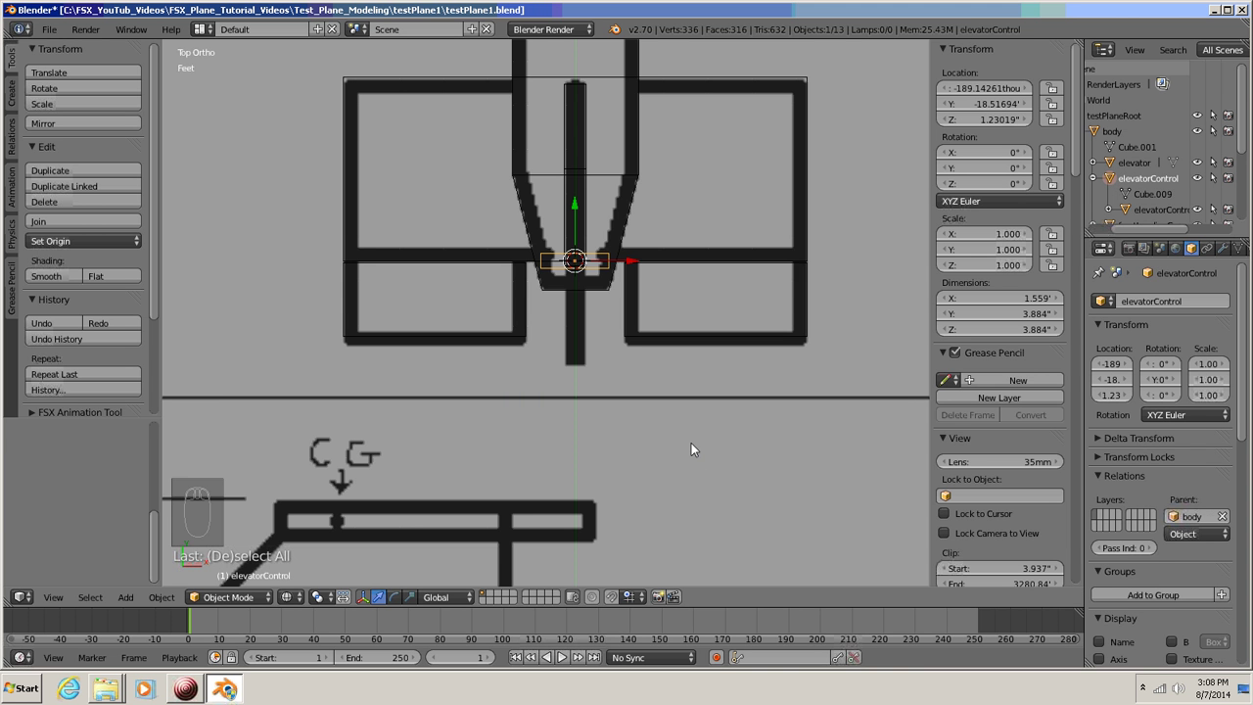
{"action": "middle_click_drag", "start_coordinate": [607, 441], "coordinate": [744, 329]}
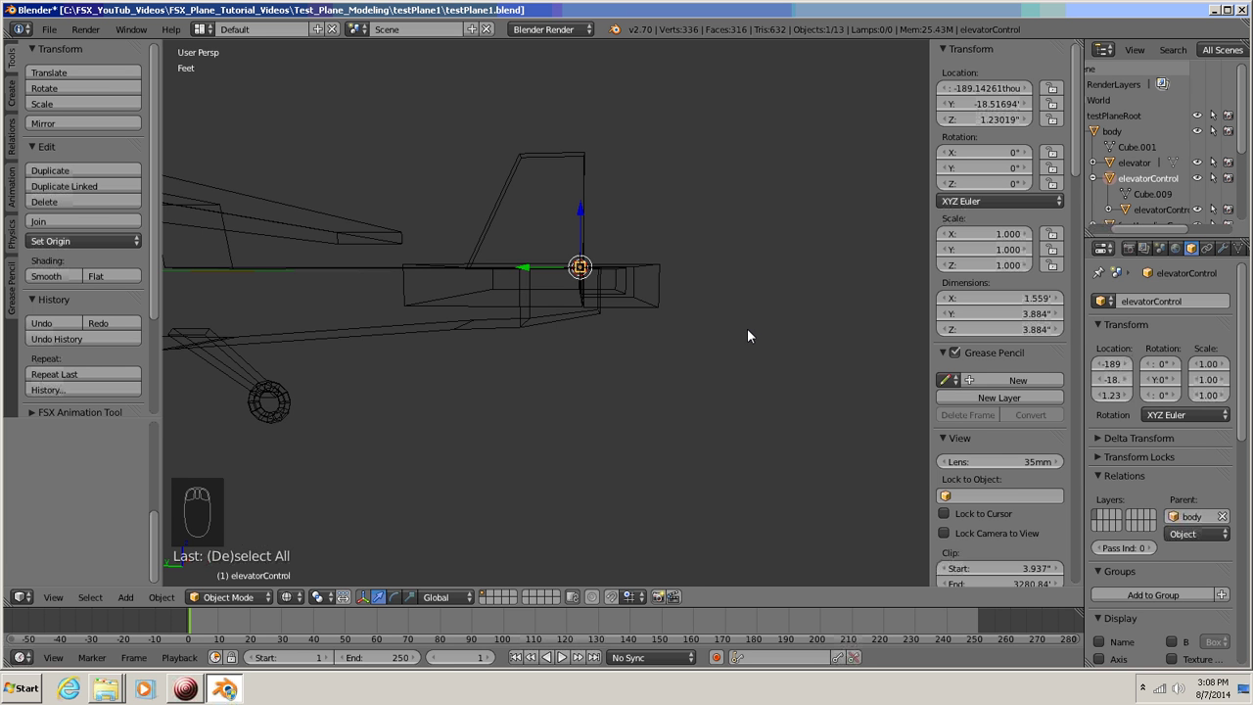
{"action": "key", "text": "ctrl+KP_3"}
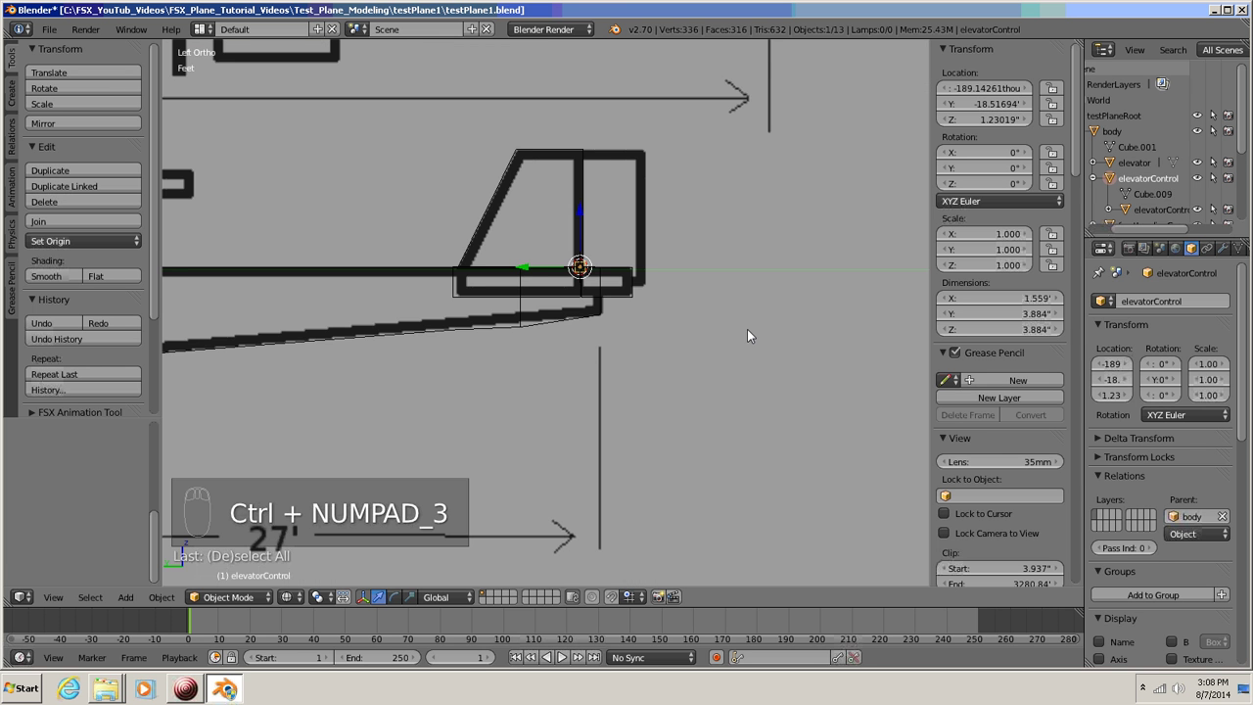
{"action": "scroll", "coordinate": [747, 329], "scroll_direction": "up", "scroll_amount": 7}
{"action": "middle_click_drag", "start_coordinate": [782, 239], "coordinate": [630, 376], "text": "shift"}
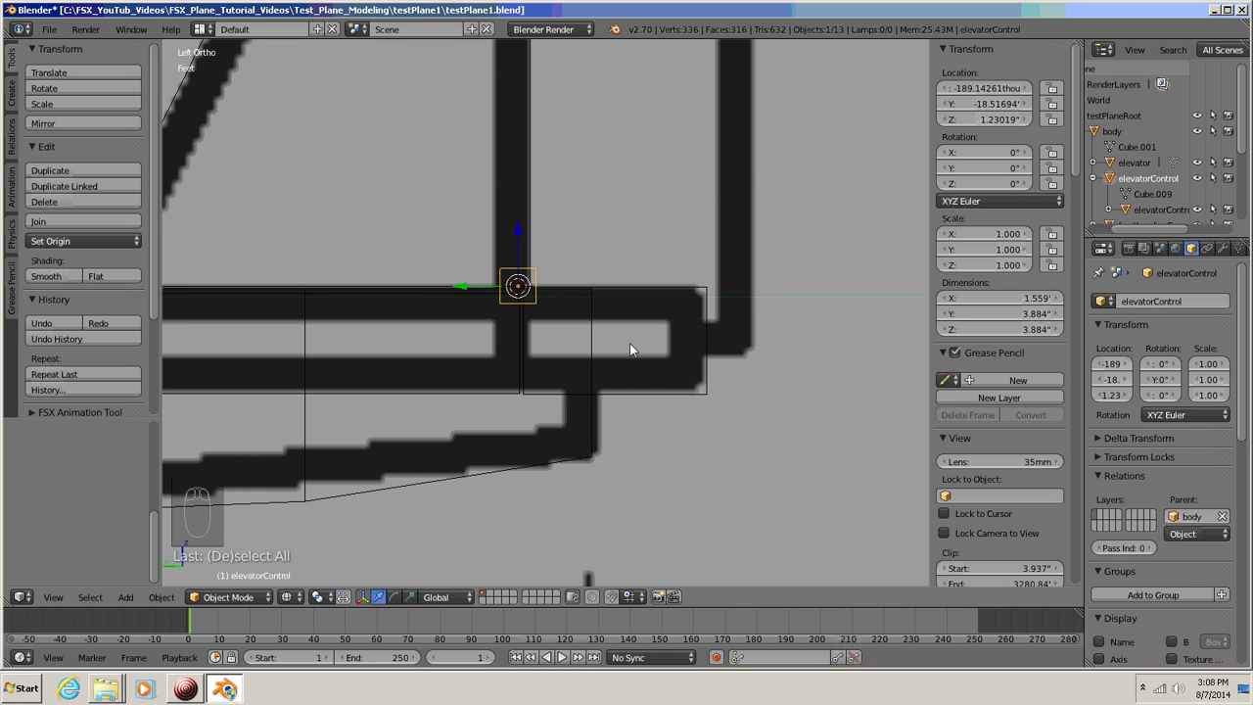
- Select elevatorControlSurface and clear its parent
{"action": "left_click", "coordinate": [1125, 211]}
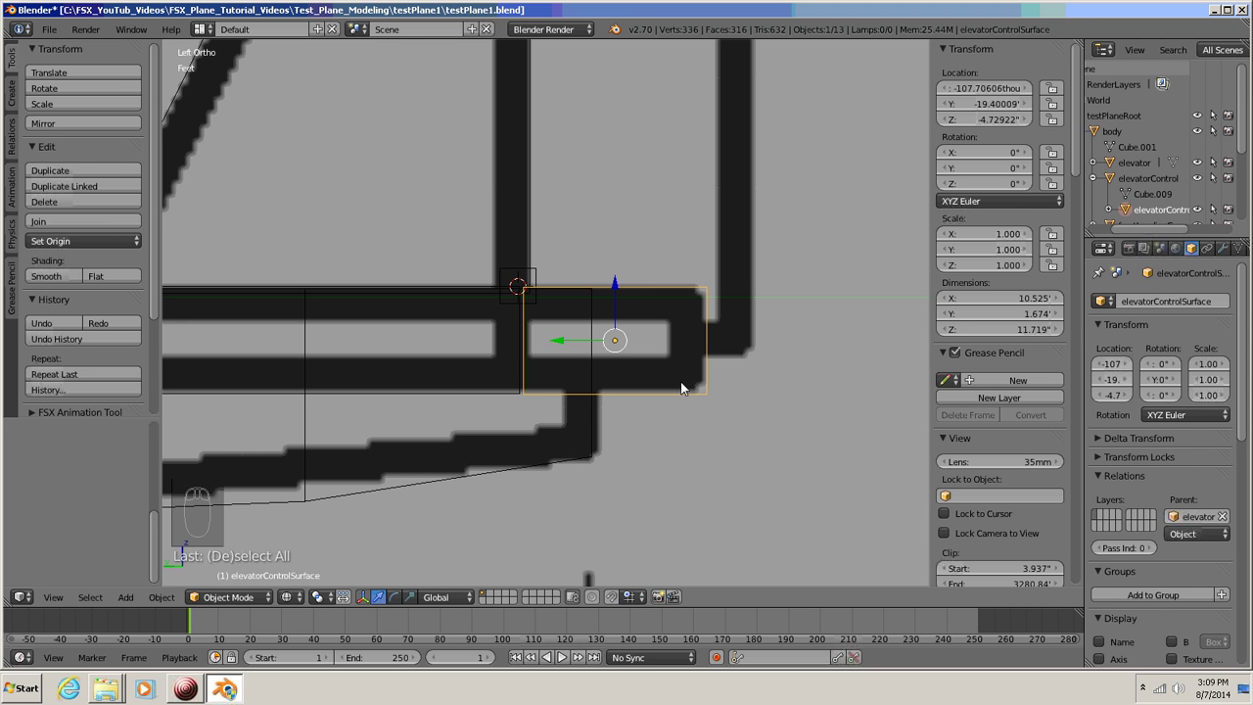
{"action": "key", "text": "alt+p"}
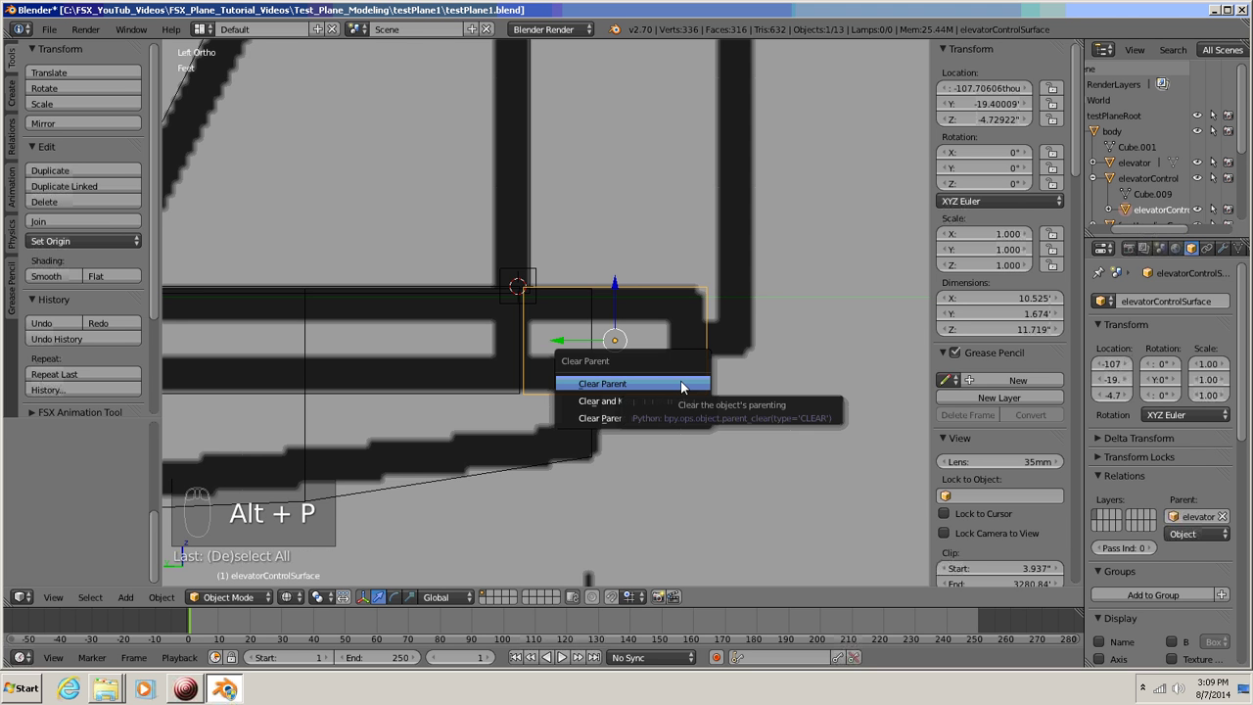
{"action": "left_click", "coordinate": [628, 383]}
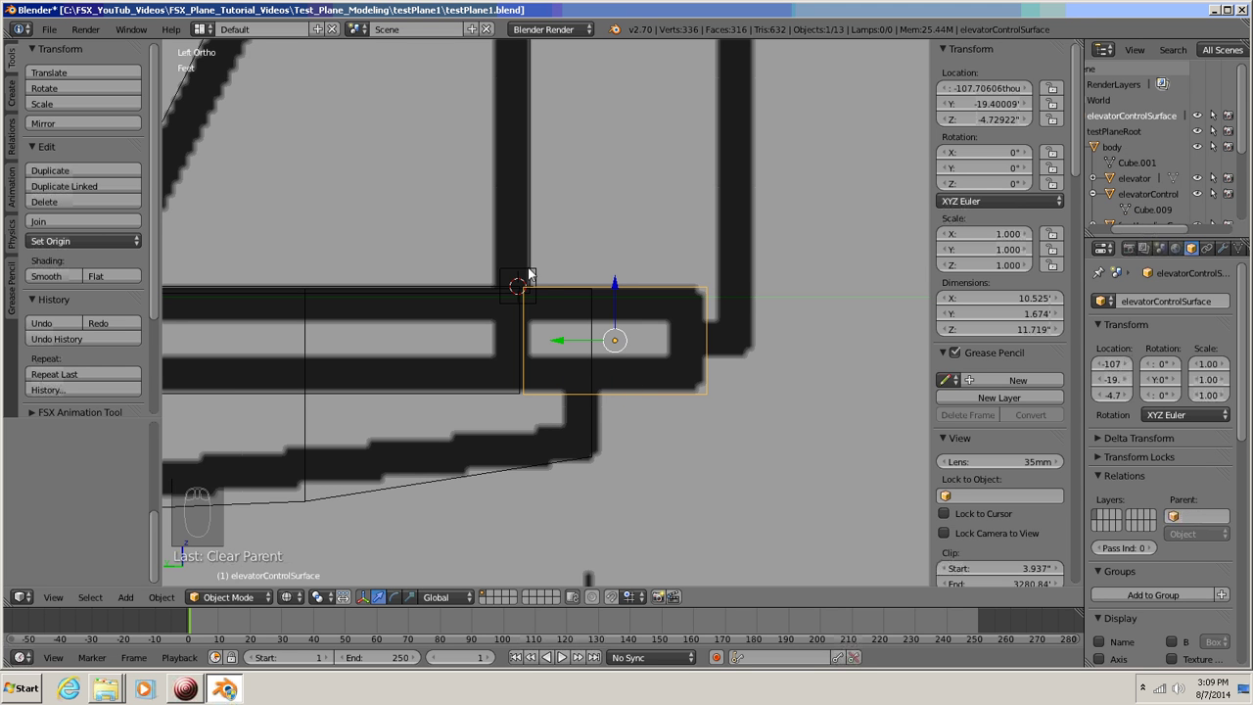
- Select elevatorControl and move it about 5.74 inches down along the global Z axis, to the elevator's mid-height
{"action": "left_click", "coordinate": [1113, 196]}
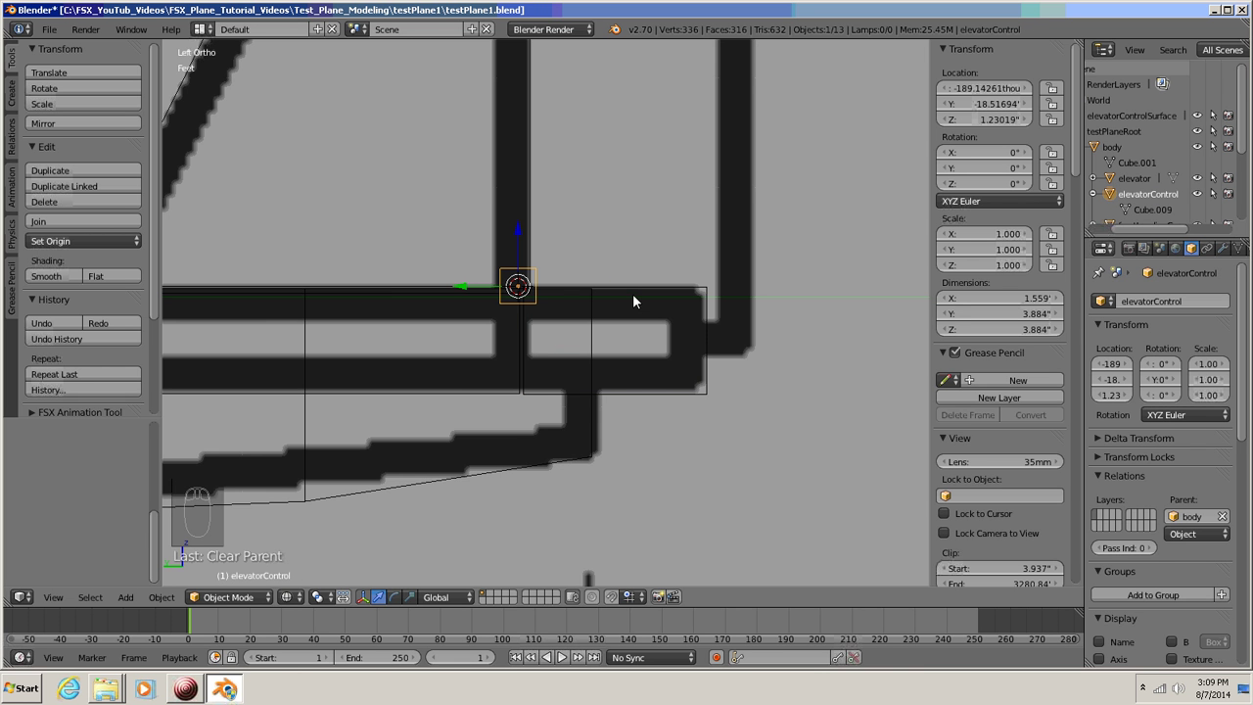
{"action": "key", "text": "g"}
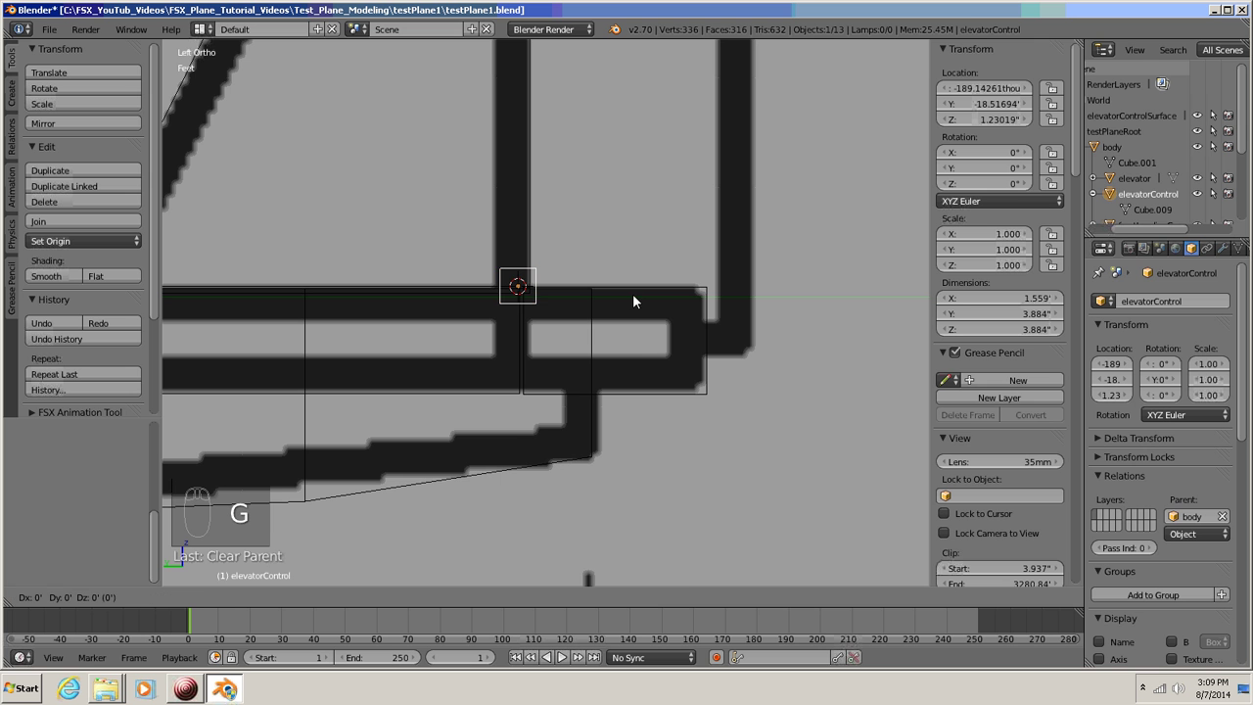
{"action": "key", "text": "z"}
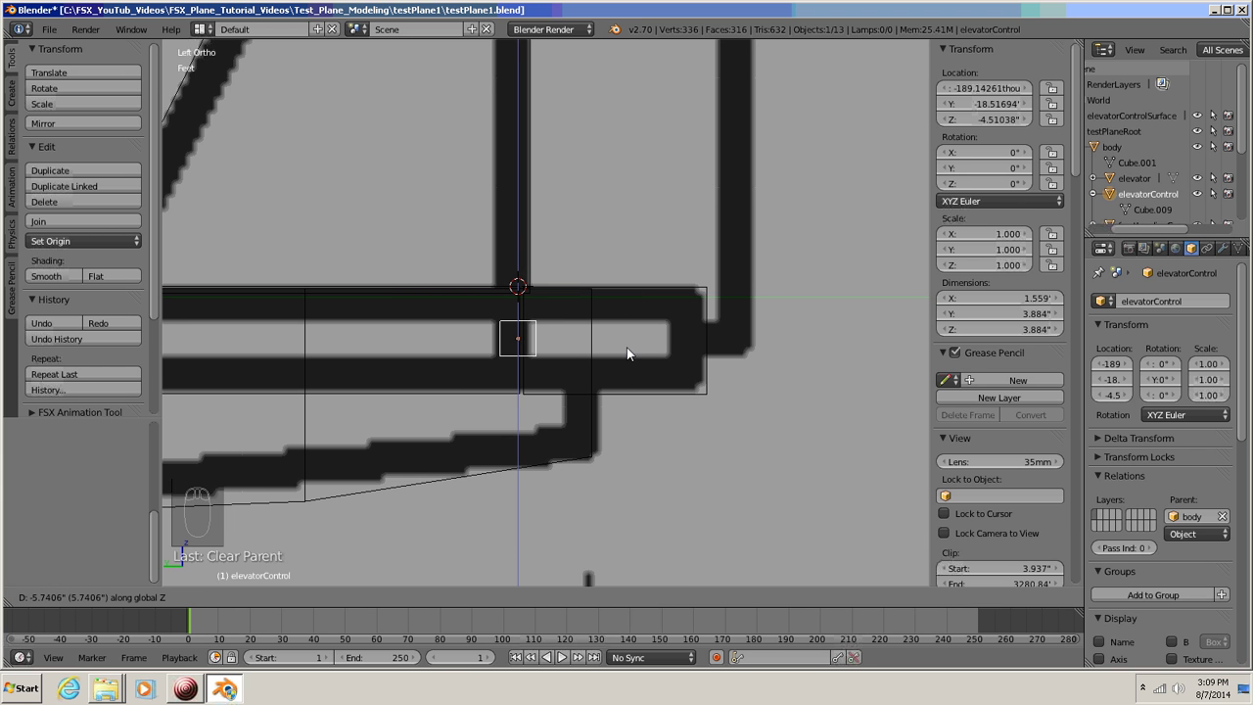
{"action": "left_click", "coordinate": [627, 353]}
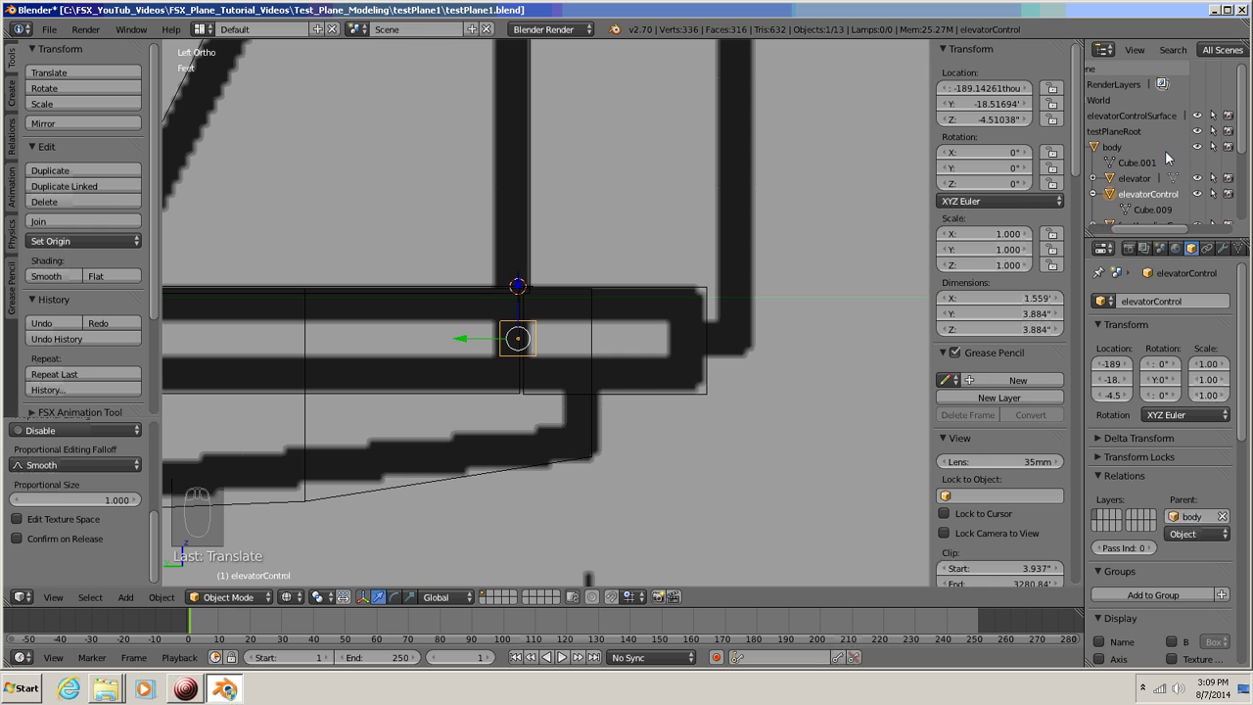
- Select elevatorControlSurface, add elevatorControl as the active object, and parent the surface to it again with the Object option
{"action": "left_click", "coordinate": [1101, 120]}
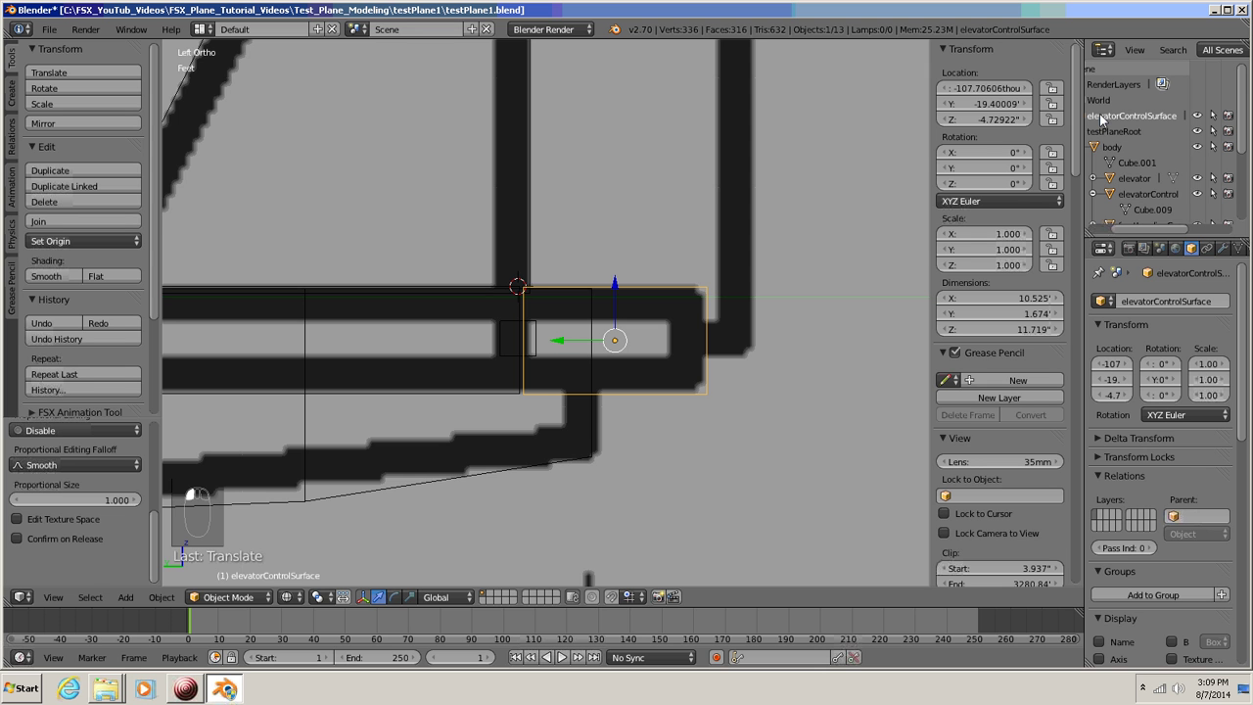
{"action": "left_click", "coordinate": [1113, 194], "text": "ctrl"}
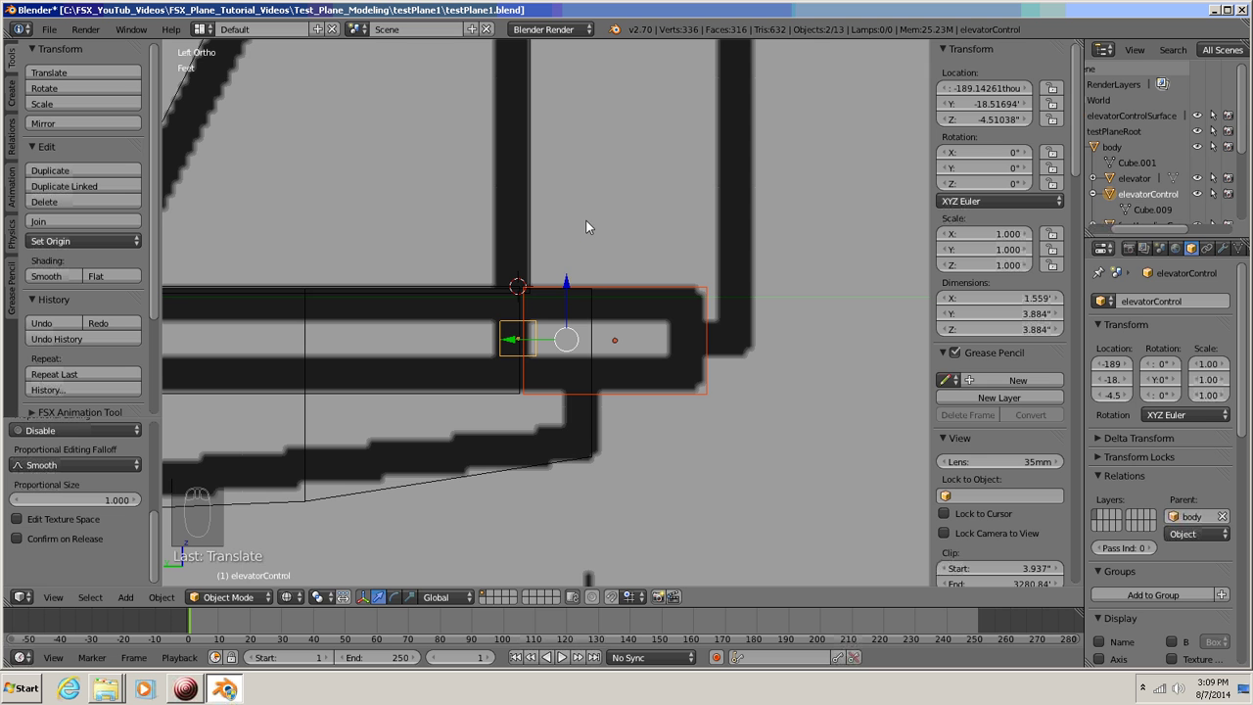
{"action": "key", "text": "ctrl+p"}
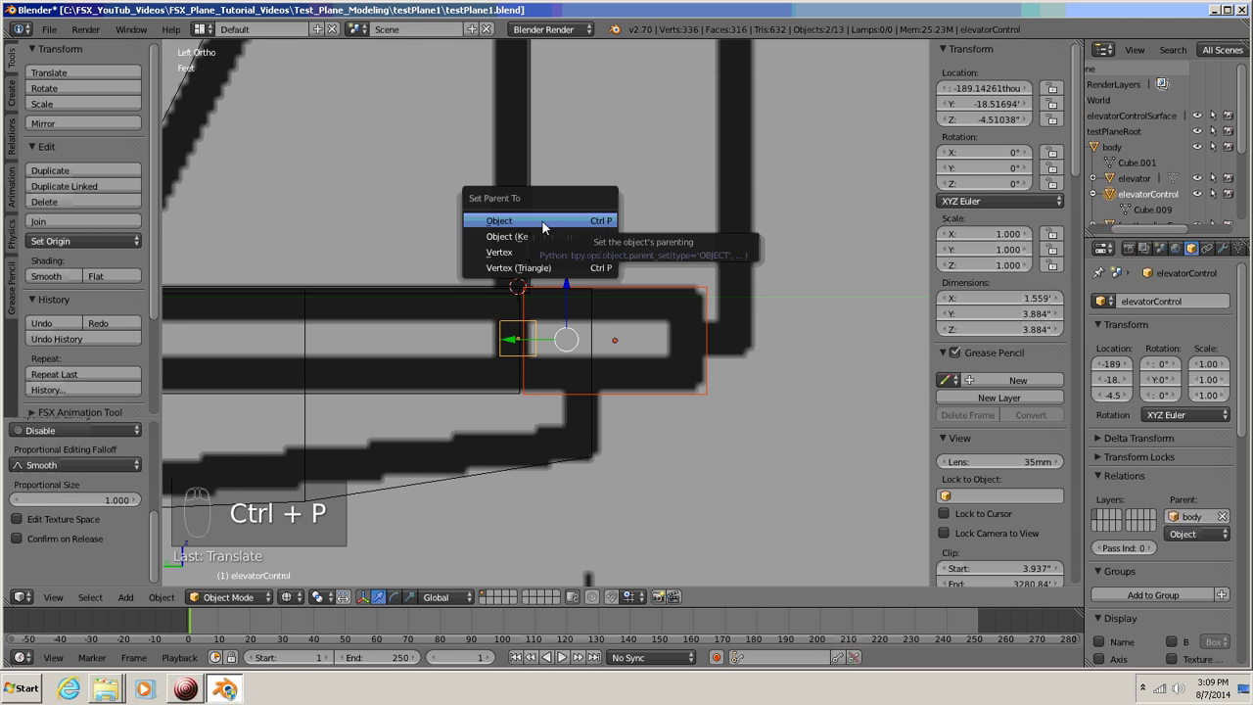
{"action": "left_click", "coordinate": [501, 221]}
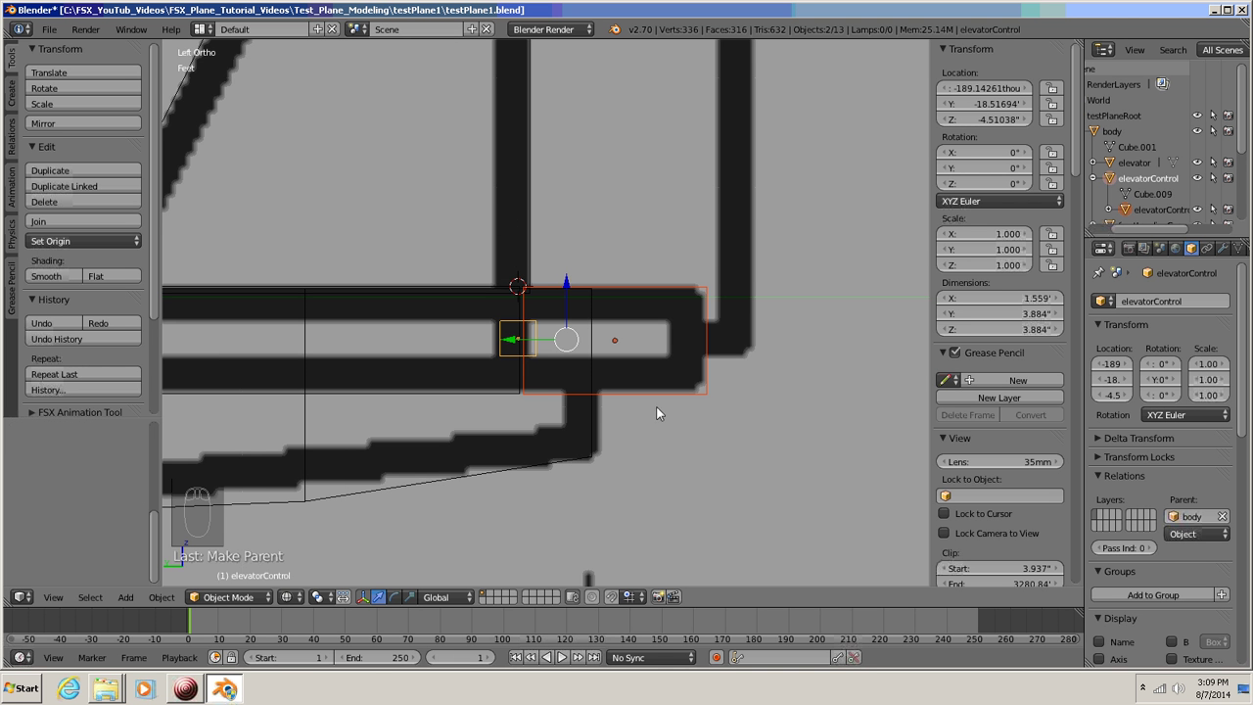
- Clear the selection, select only elevatorControl, and enable X-Ray in its object display settings
{"action": "key", "text": "a"}
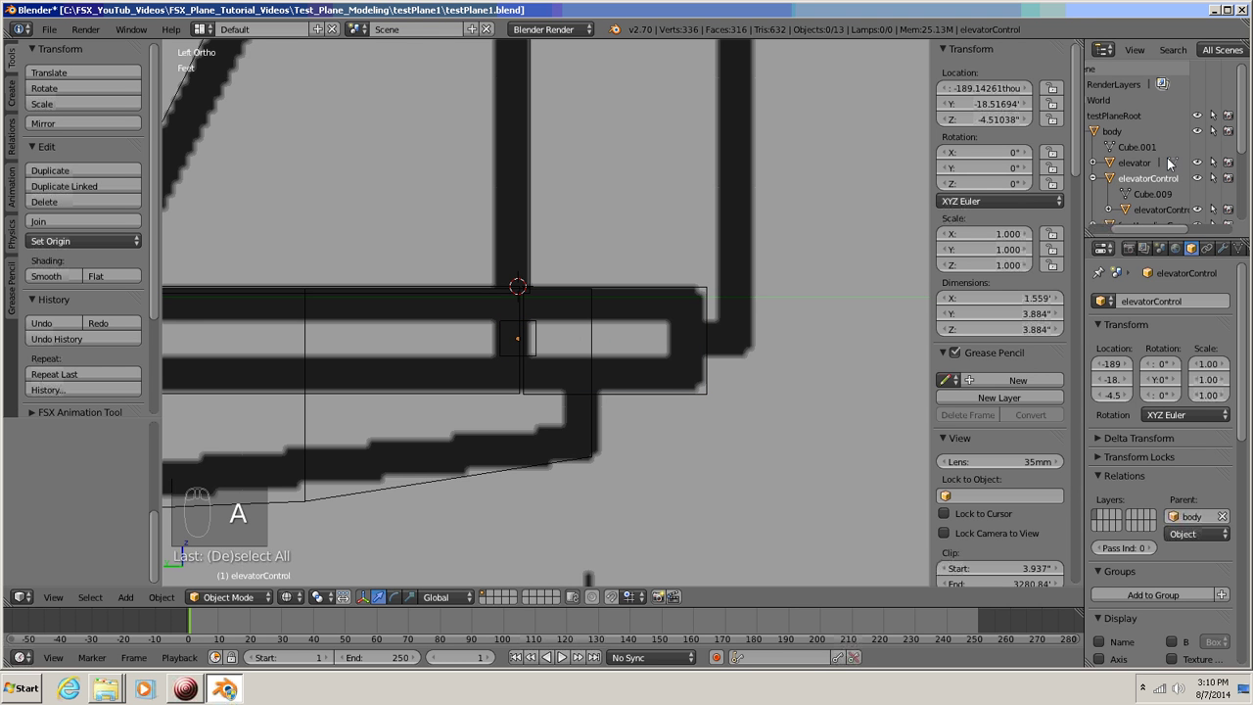
{"action": "left_click", "coordinate": [1119, 181]}
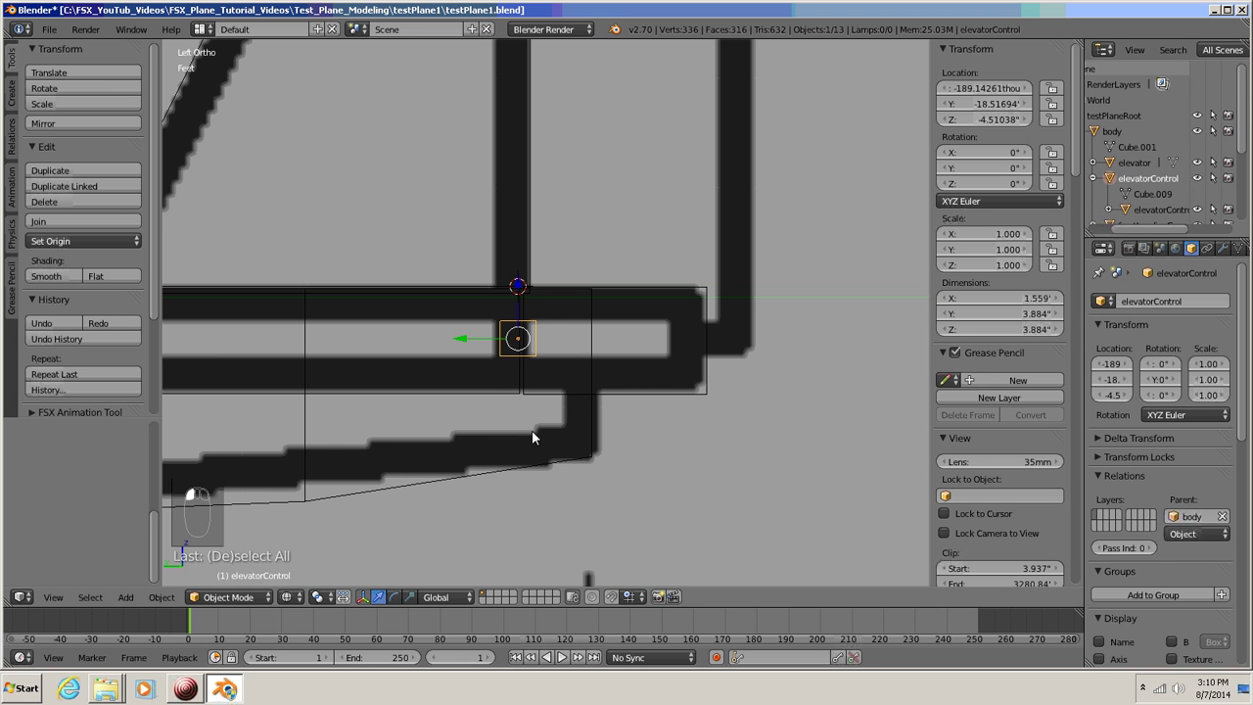
{"action": "scroll", "coordinate": [531, 437], "scroll_direction": "down", "scroll_amount": 5}
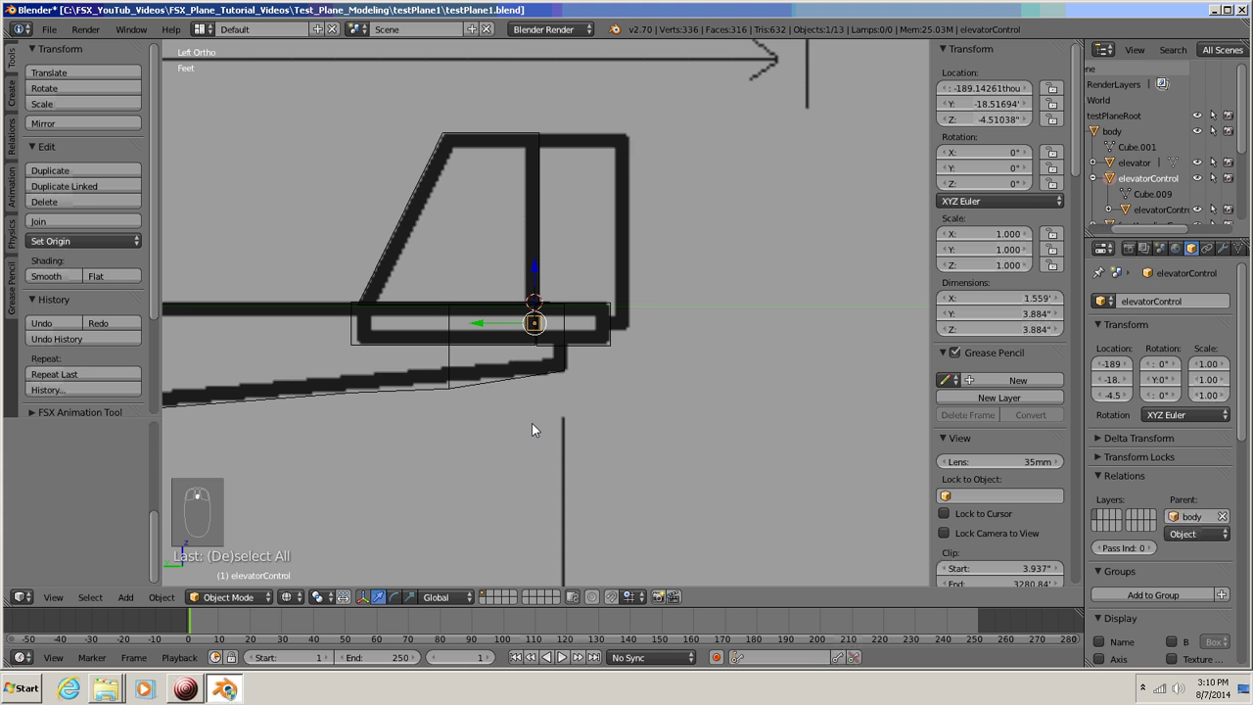
{"action": "middle_click_drag", "start_coordinate": [537, 423], "coordinate": [592, 428], "text": "shift"}
{"action": "middle_click_drag", "start_coordinate": [628, 421], "coordinate": [575, 431], "text": "shift"}
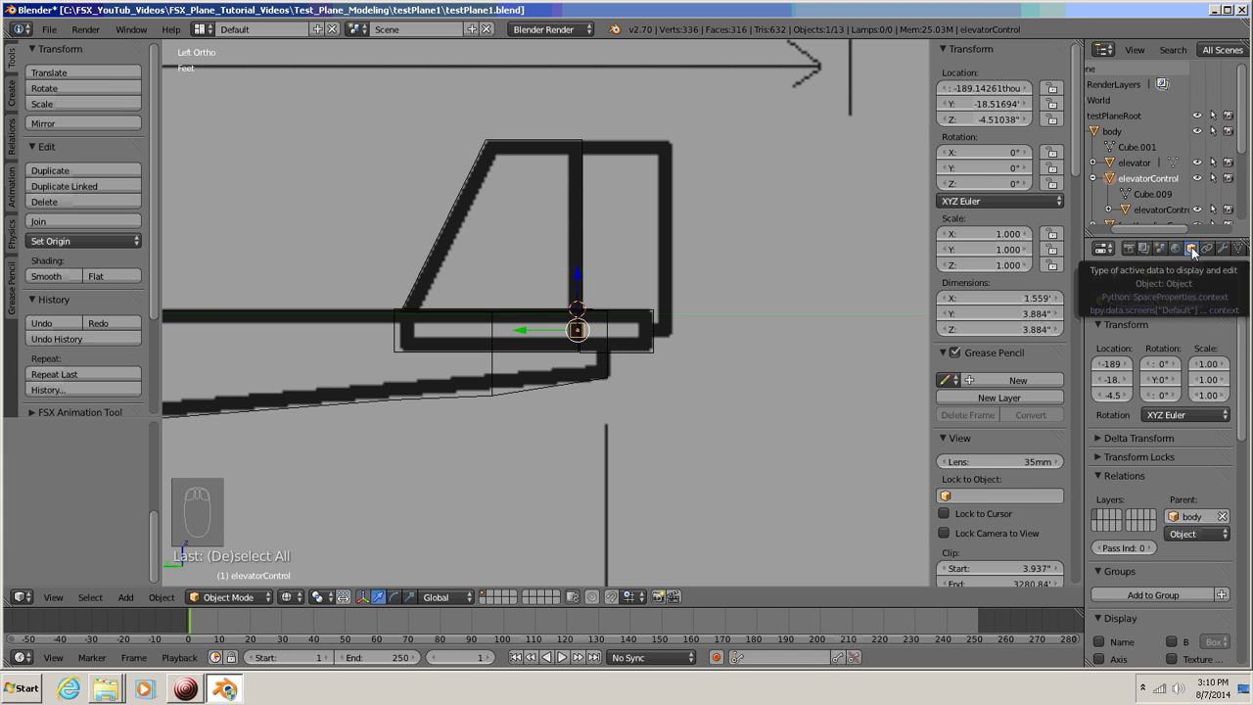
{"action": "scroll", "coordinate": [1241, 361], "scroll_direction": "down", "scroll_amount": 5}
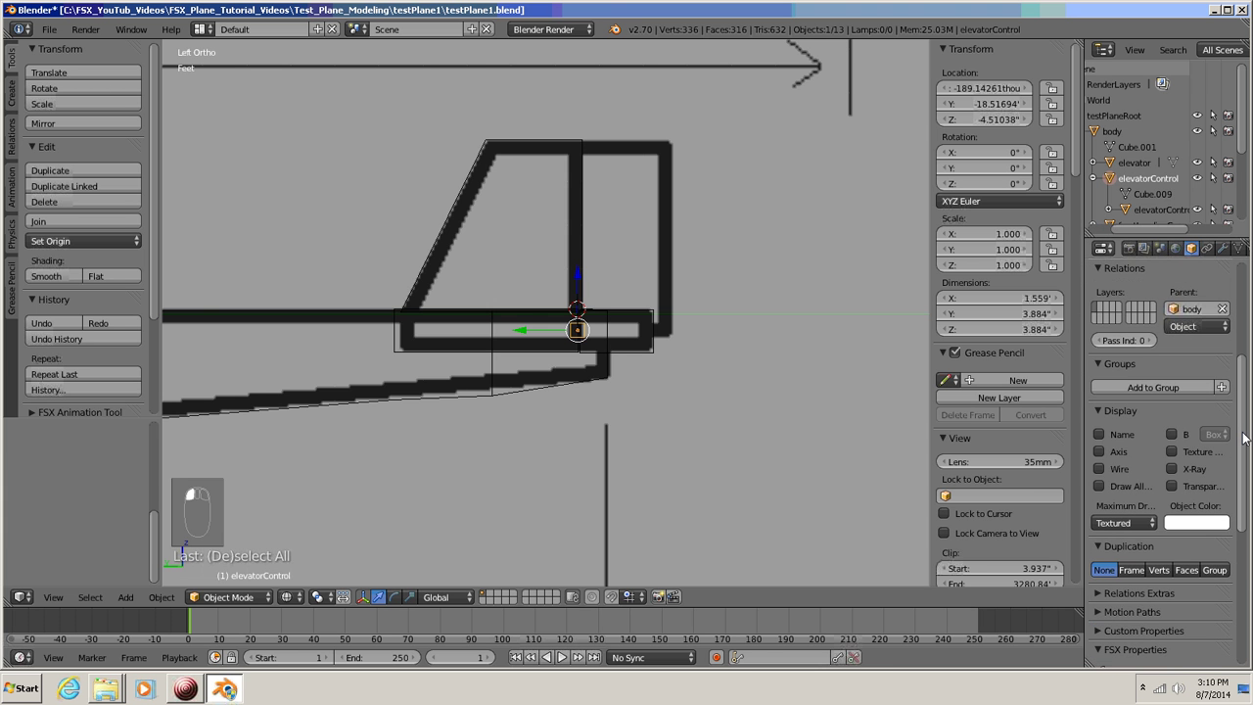
{"action": "left_click", "coordinate": [1173, 468]}
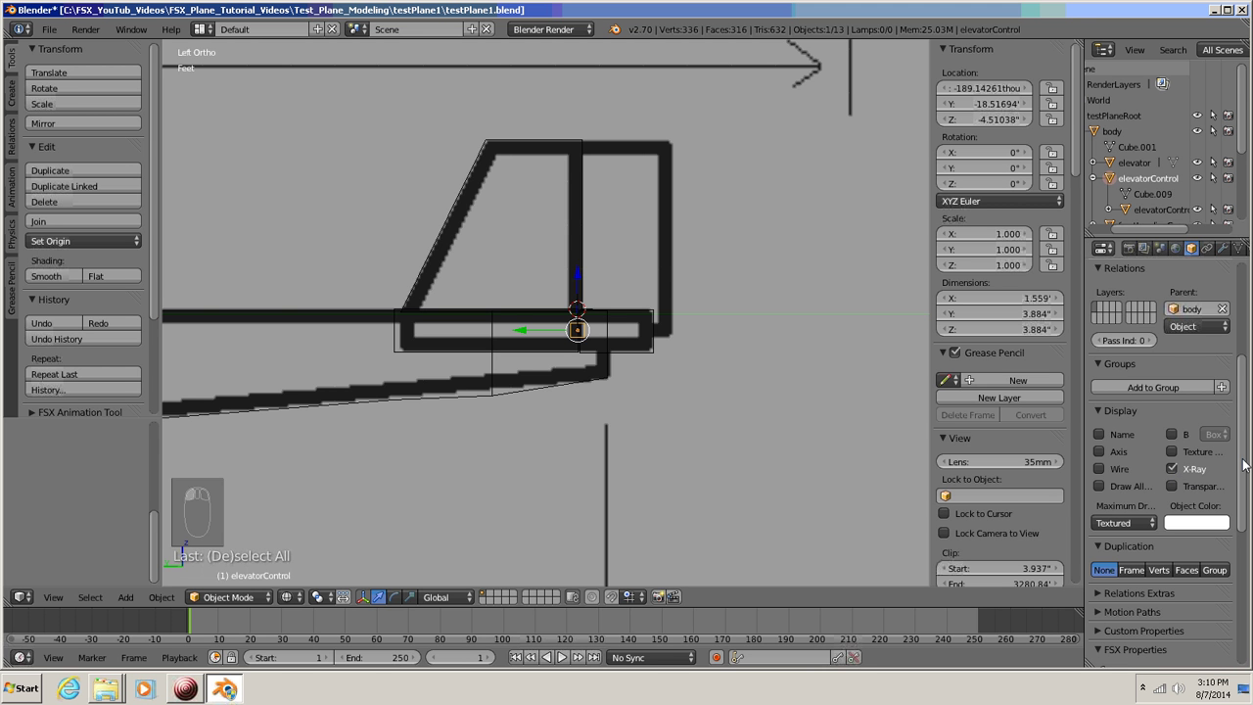
{"action": "scroll", "coordinate": [1244, 467], "scroll_direction": "up", "scroll_amount": 5}
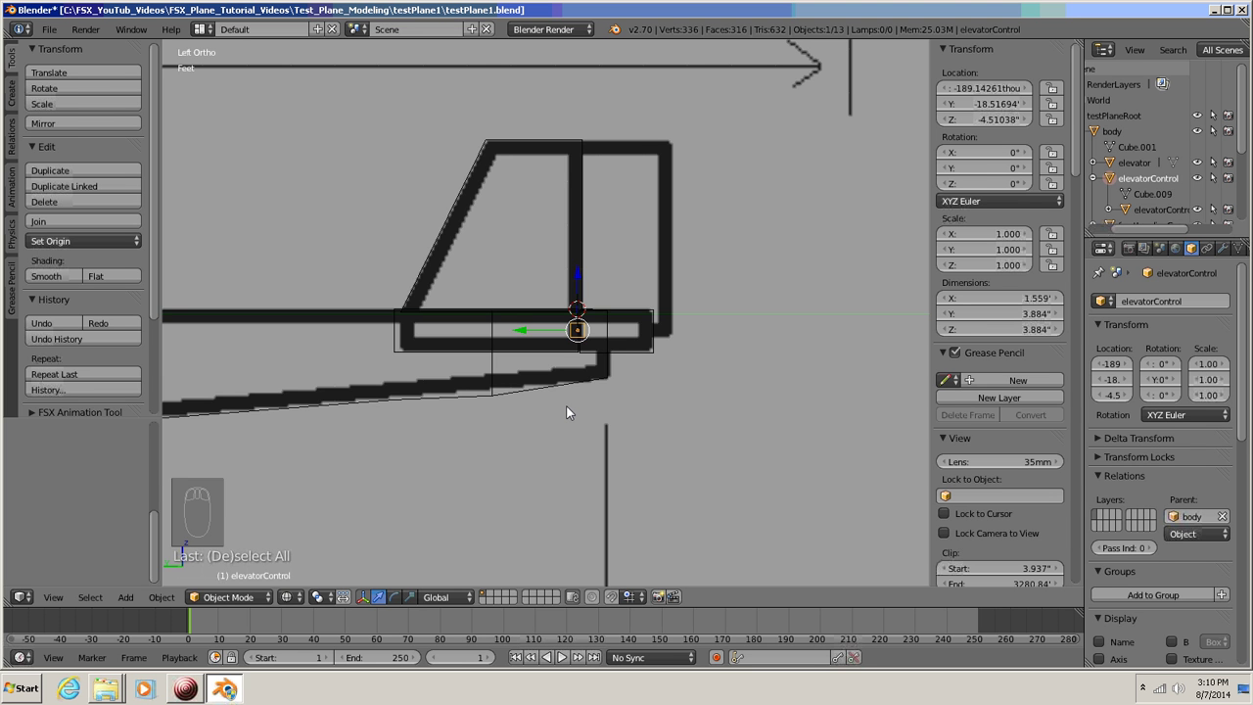
- Switch the view to solid shading and try rotating elevatorControl slightly about the global X axis
{"action": "key", "text": "z"}
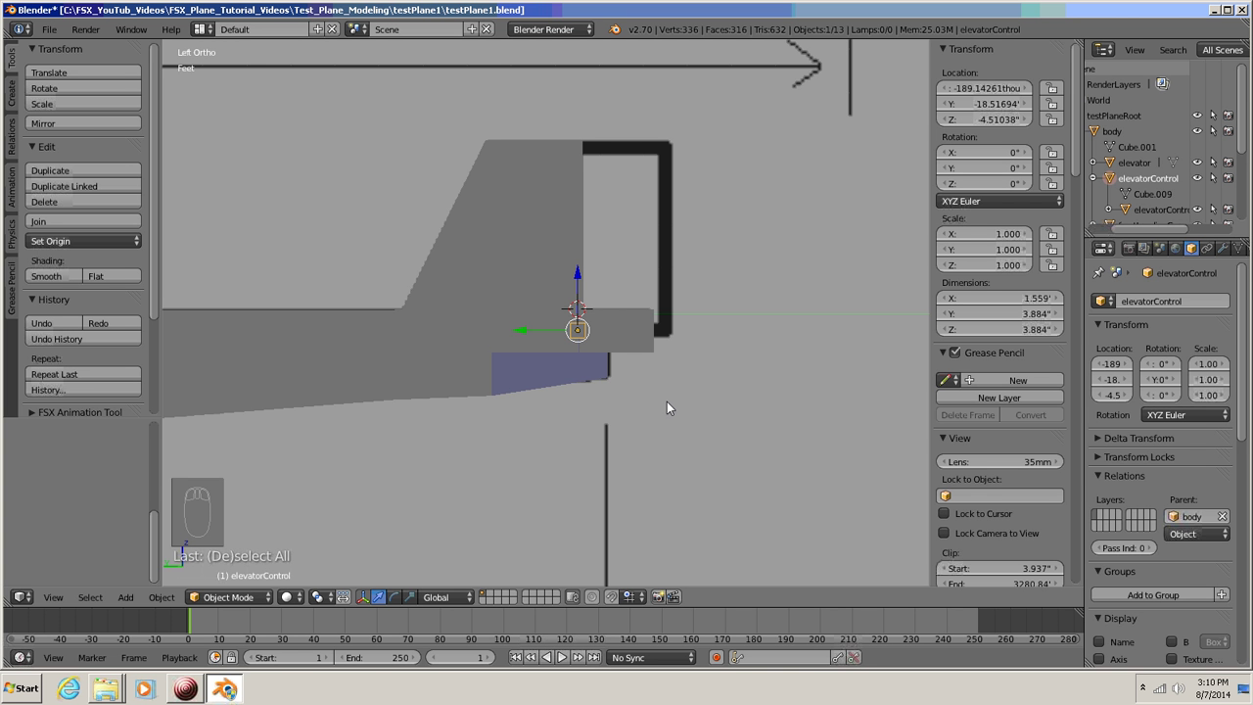
{"action": "key", "text": "r"}
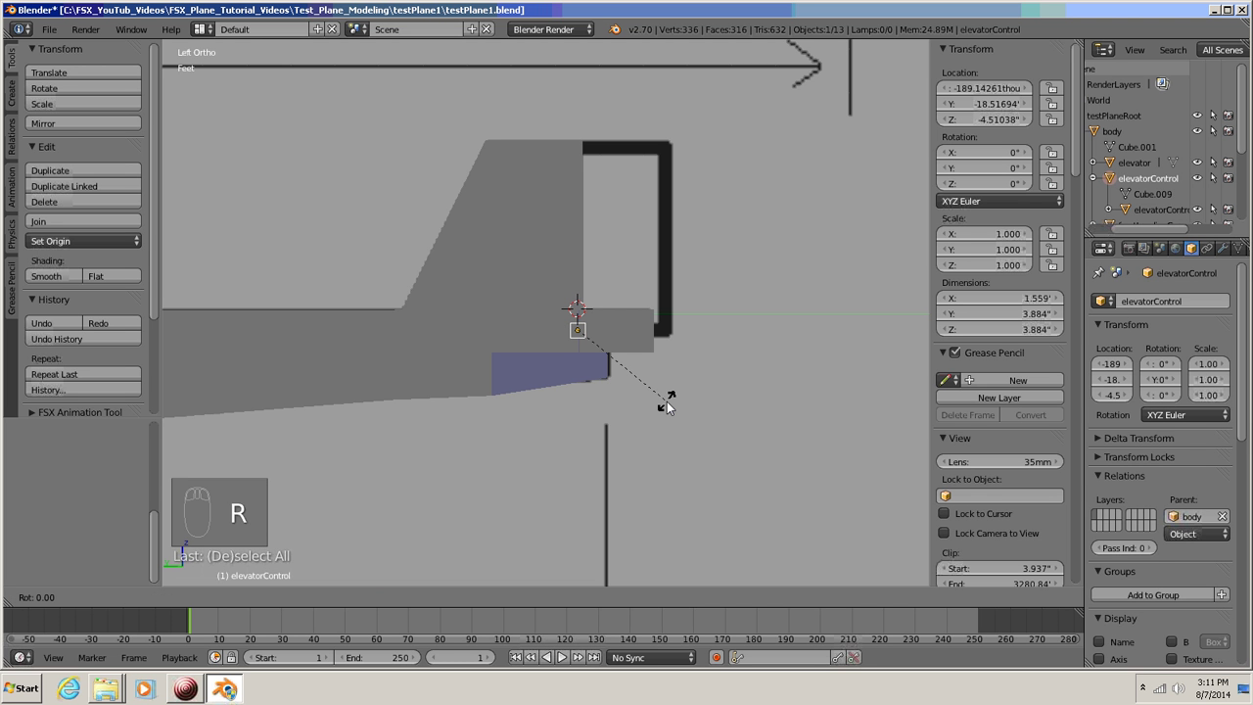
{"action": "key", "text": "x"}
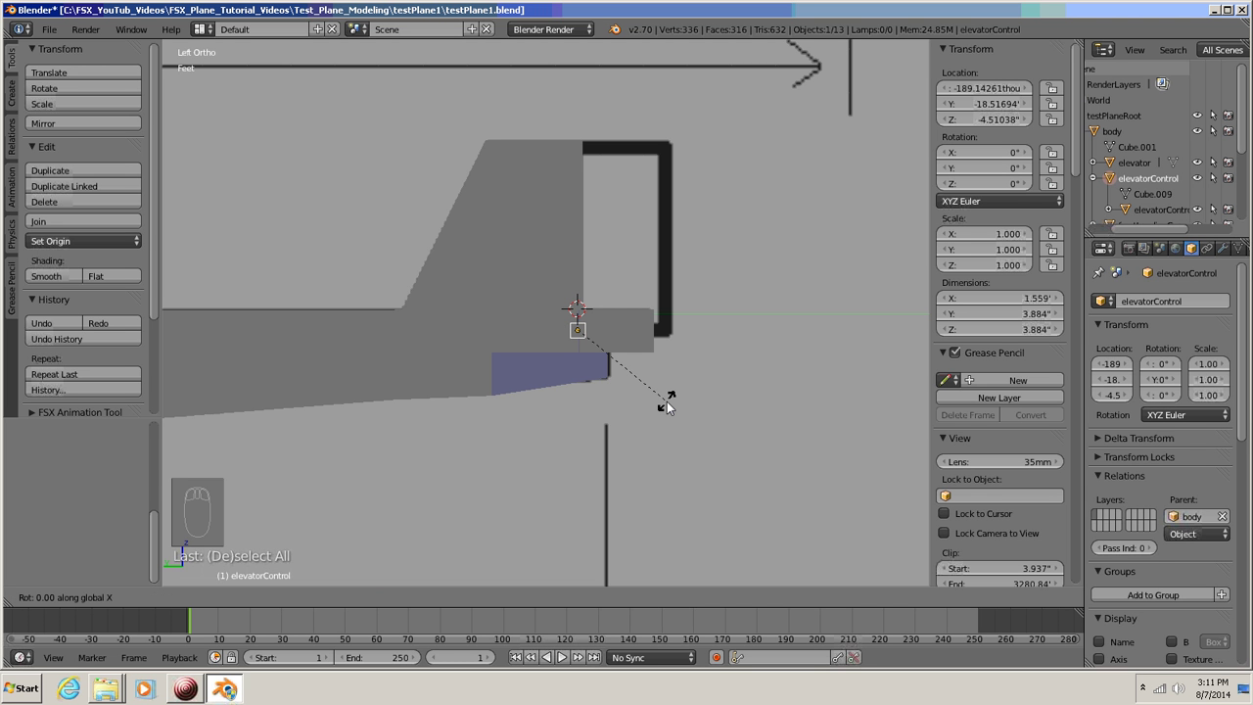
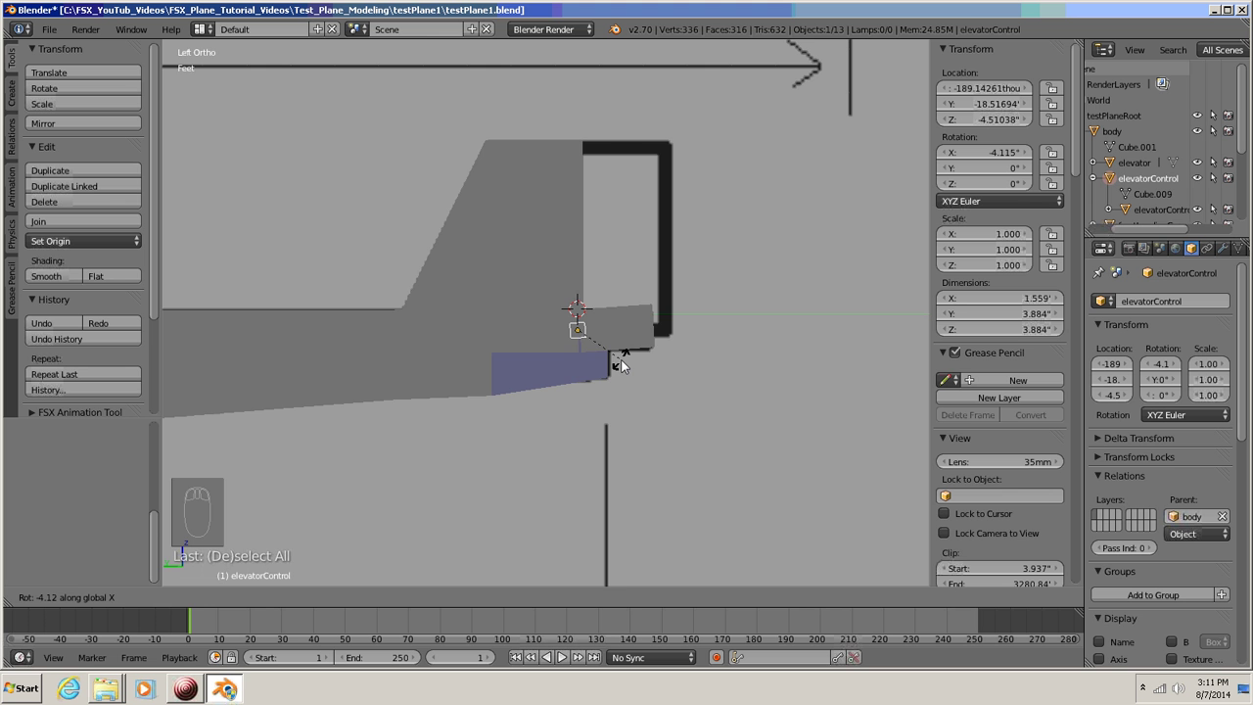
{"action": "key", "text": "Escape"}
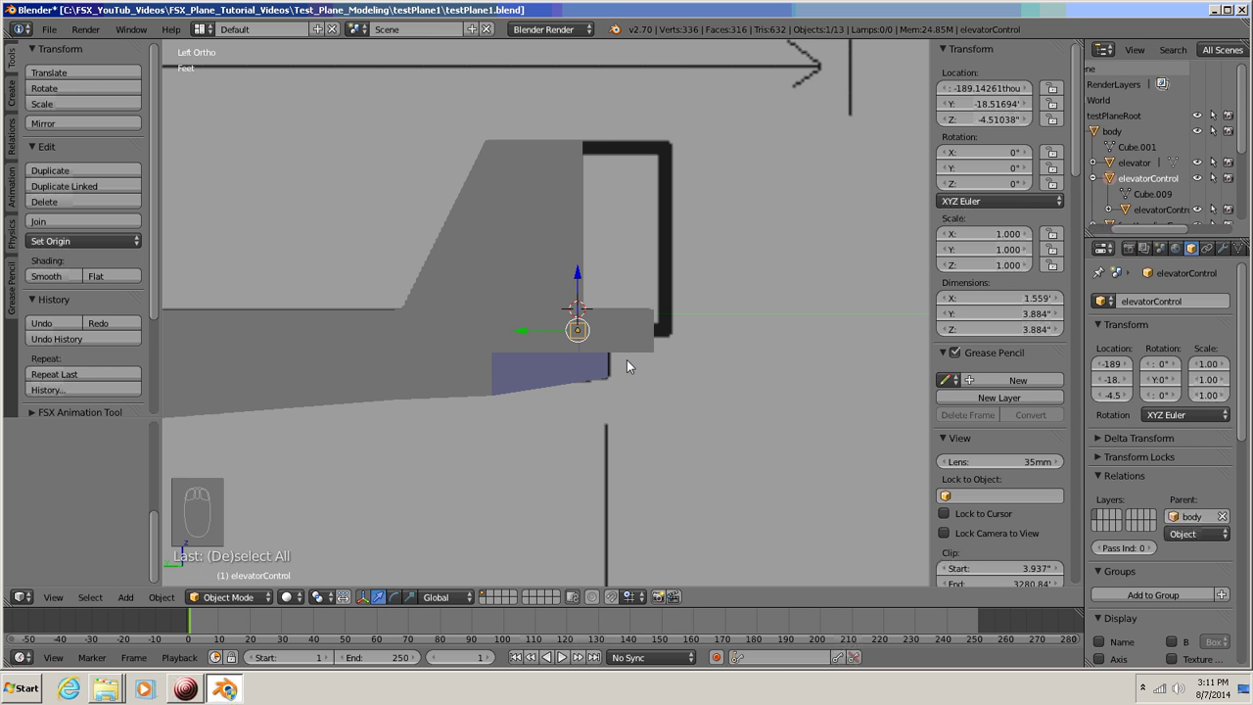
- View the tail in perspective and test the elevator's movement by rotating elevatorControl about the global X axis
{"action": "key", "text": "KP_5"}
{"action": "middle_click_drag", "start_coordinate": [629, 360], "coordinate": [812, 352]}
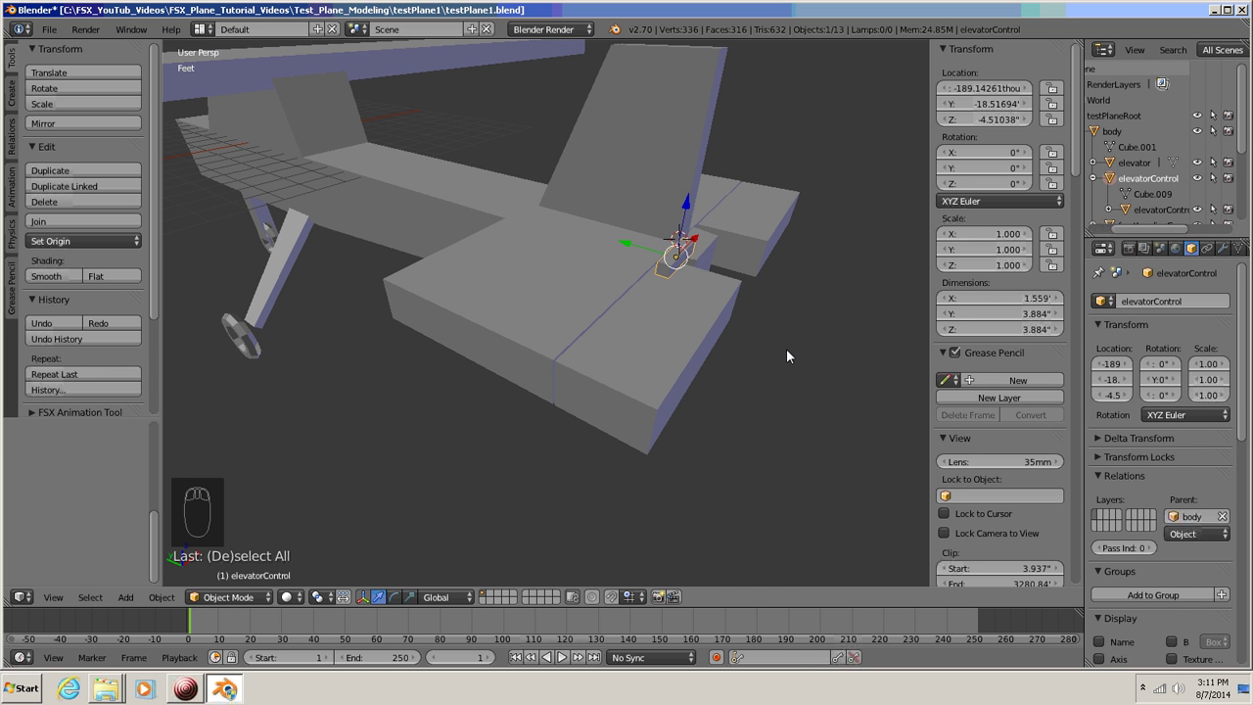
{"action": "key", "text": "r"}
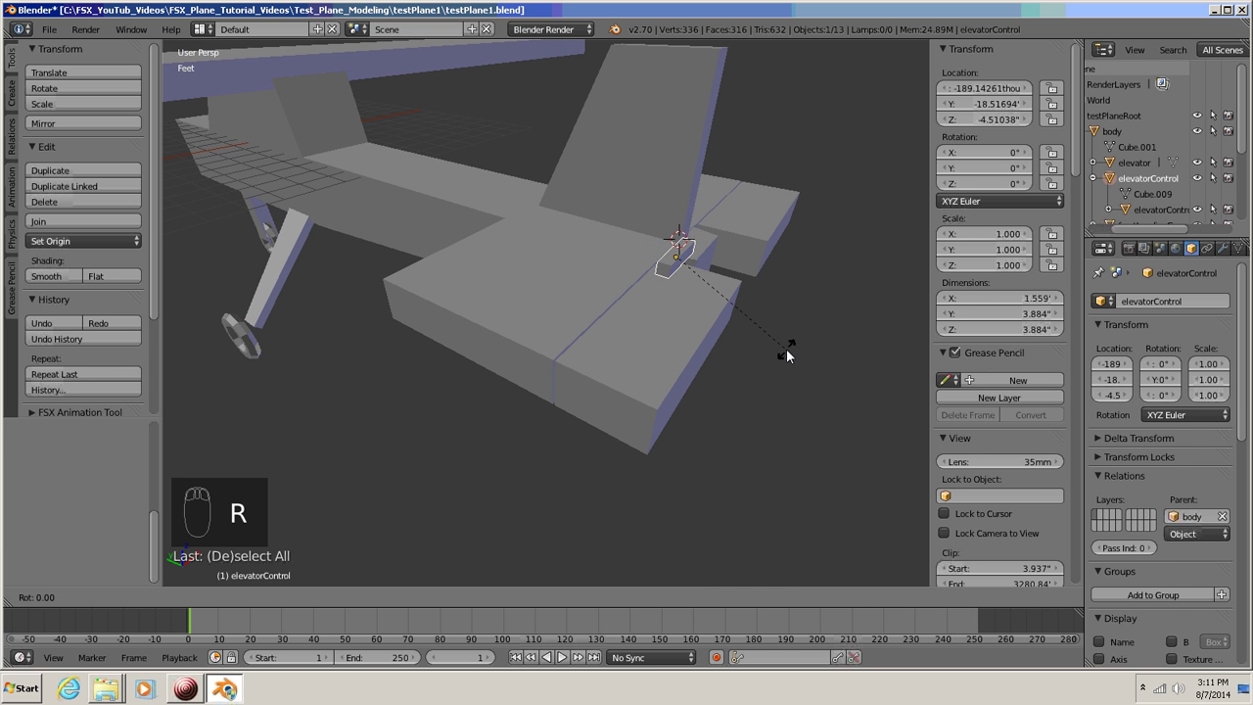
{"action": "key", "text": "x"}
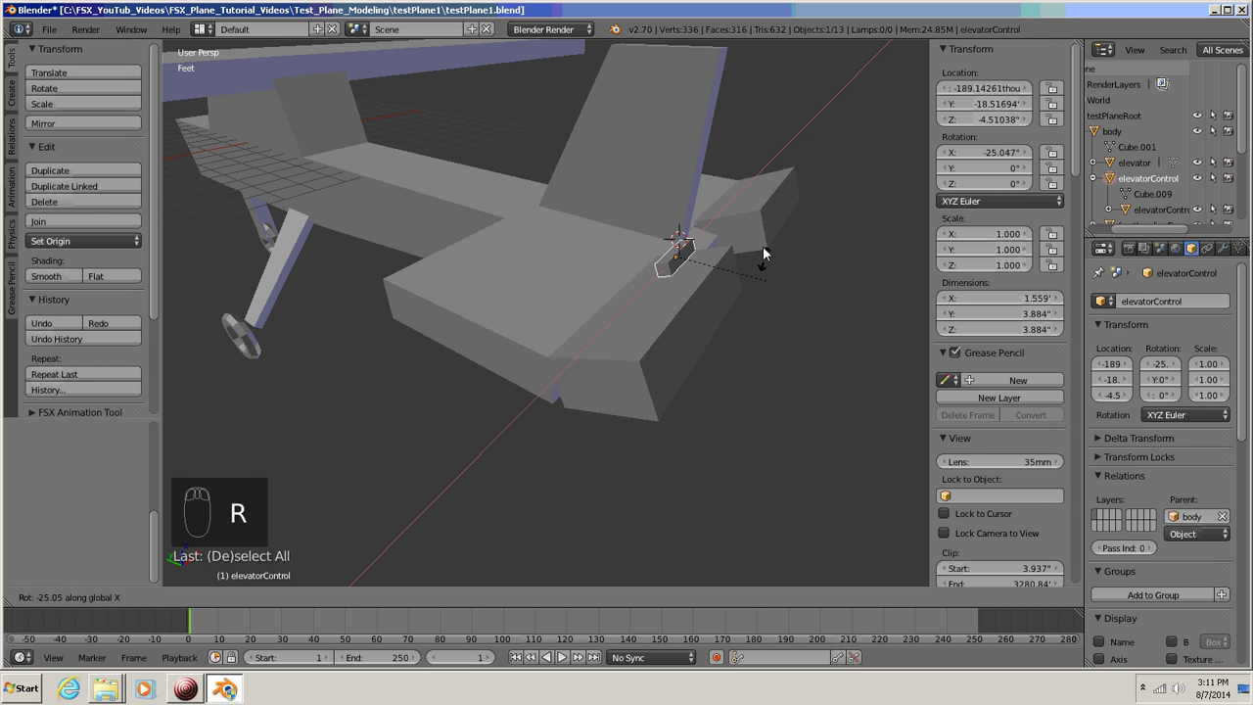
{"action": "right_click", "coordinate": [748, 383]}
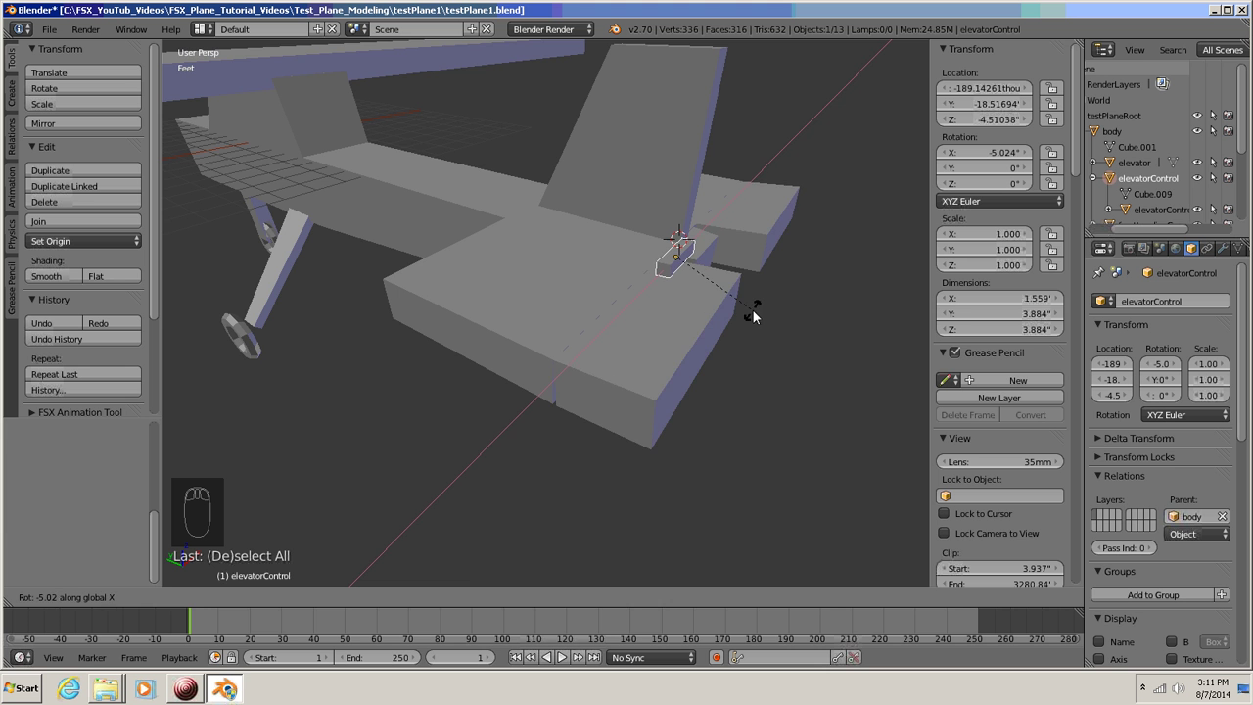
{"action": "middle_click_drag", "start_coordinate": [581, 446], "coordinate": [646, 395]}
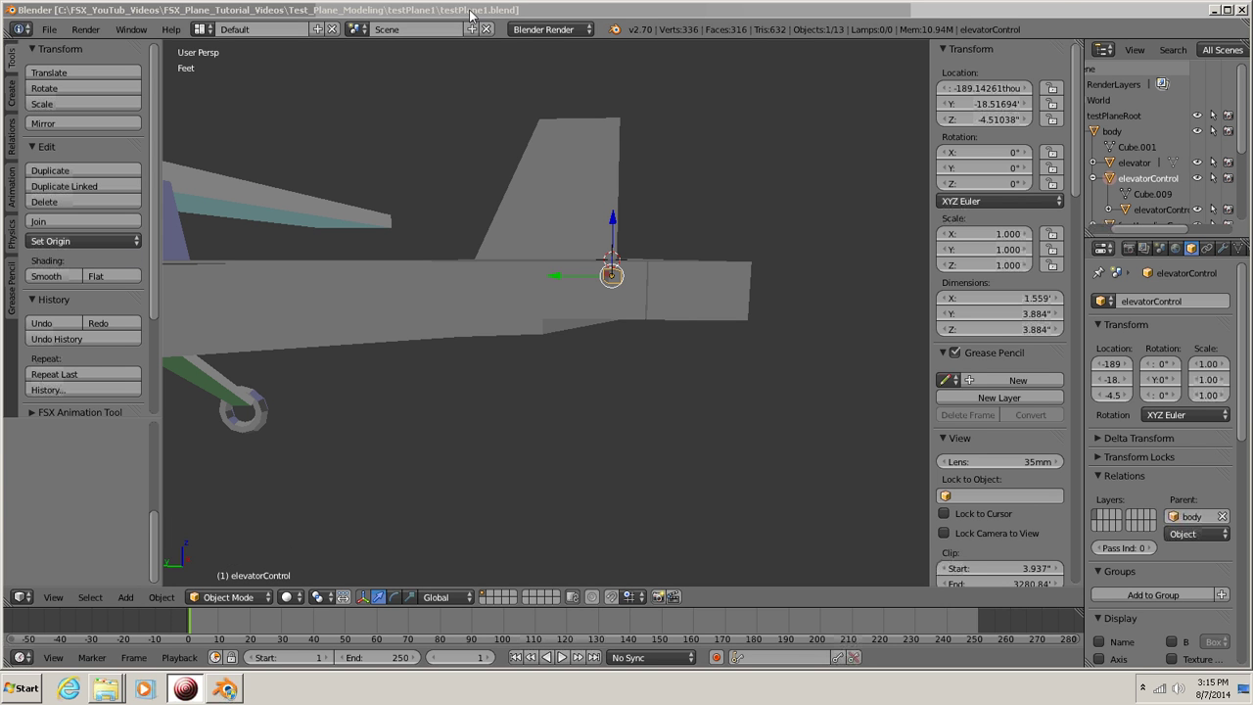
- Expand the FSX Animation Tool and filter its animation list by "elevator"
{"action": "left_click", "coordinate": [470, 13]}
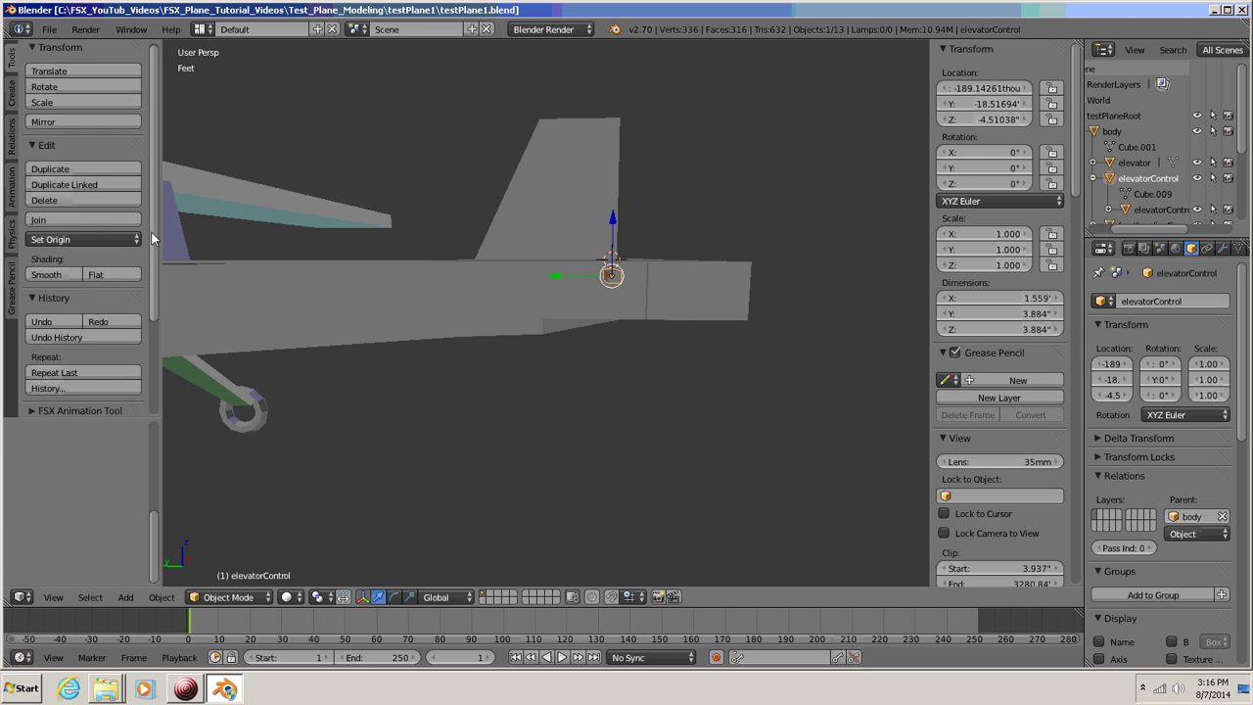
{"action": "left_click_drag", "start_coordinate": [152, 219], "coordinate": [151, 370]}
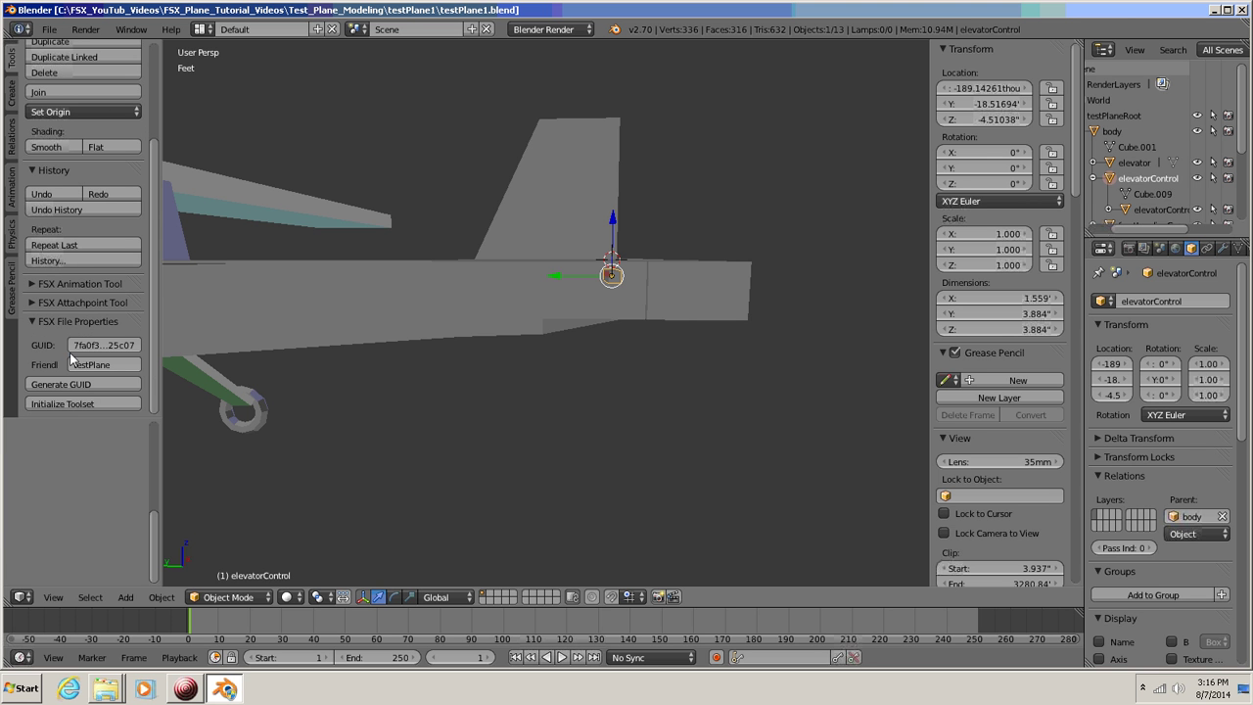
{"action": "left_click", "coordinate": [33, 284]}
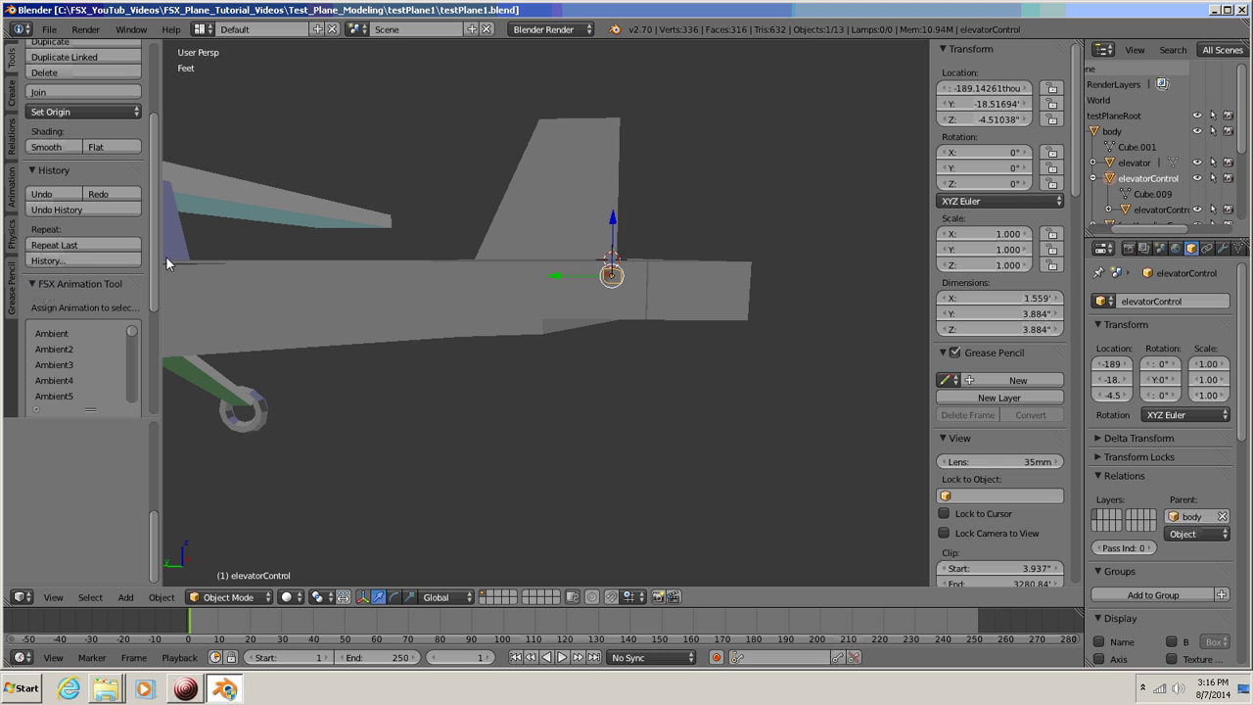
{"action": "scroll", "coordinate": [153, 272], "scroll_direction": "down", "scroll_amount": 2}
{"action": "scroll", "coordinate": [153, 269], "scroll_direction": "down", "scroll_amount": 4}
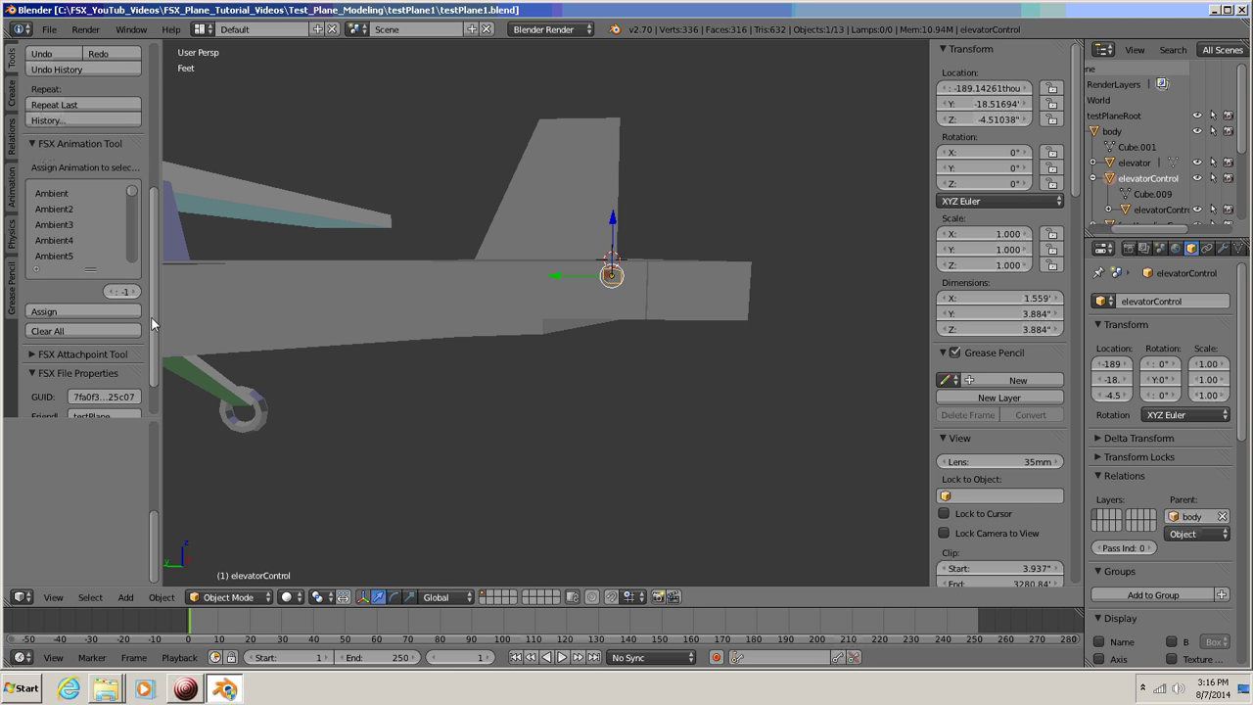
{"action": "left_click", "coordinate": [36, 270]}
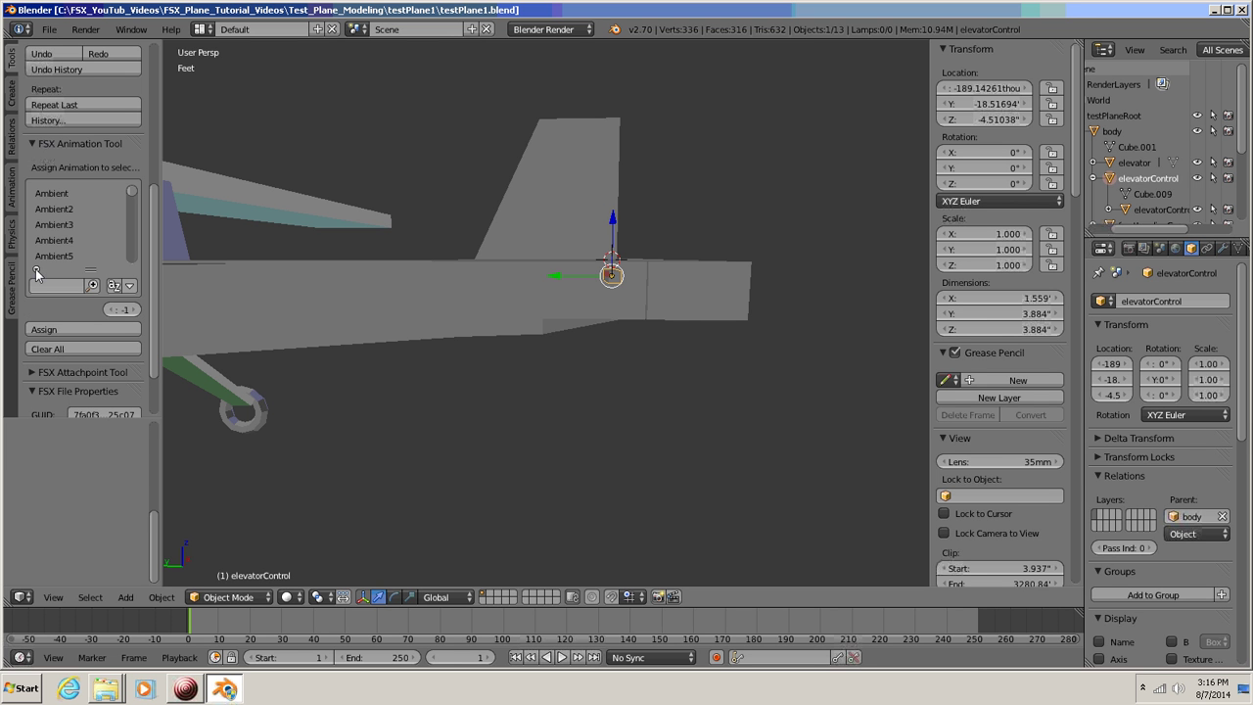
{"action": "left_click", "coordinate": [80, 280]}
{"action": "type", "text": "elevator"}
{"action": "key", "text": "Return"}
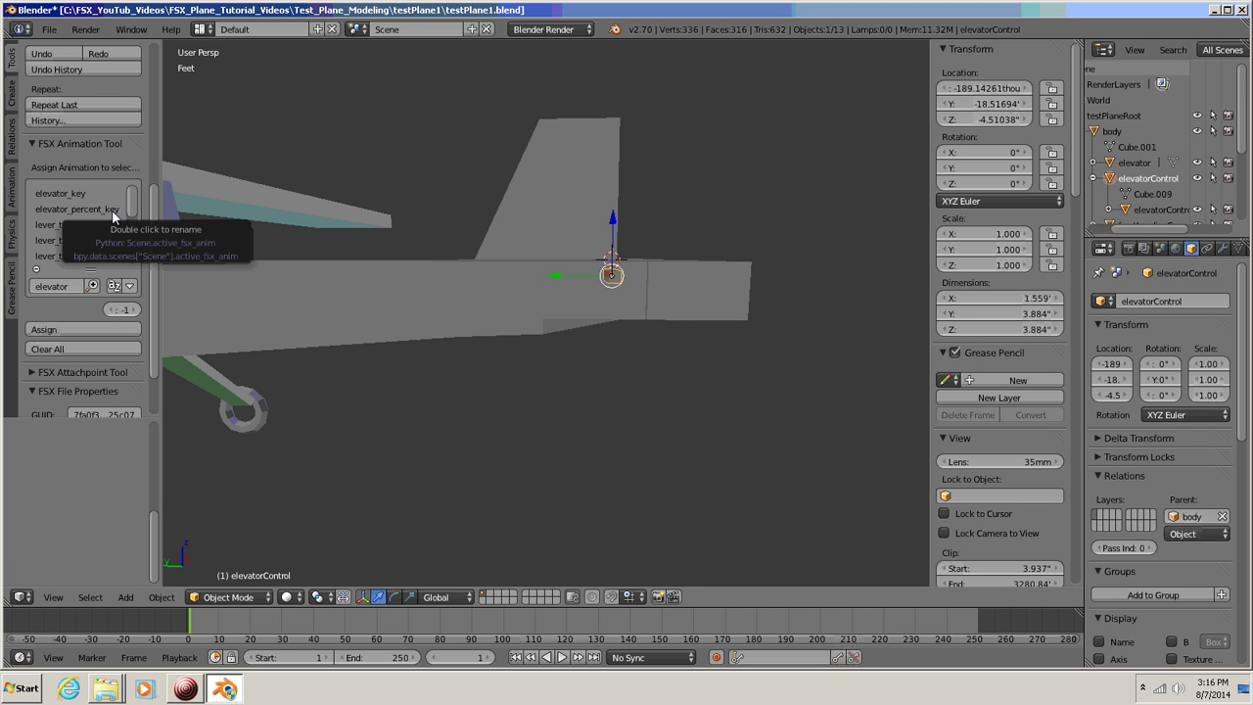
- Assign the elevator_percent_key animation to elevatorControl and check the animation tag in its FSX Properties
{"action": "left_click", "coordinate": [56, 209]}
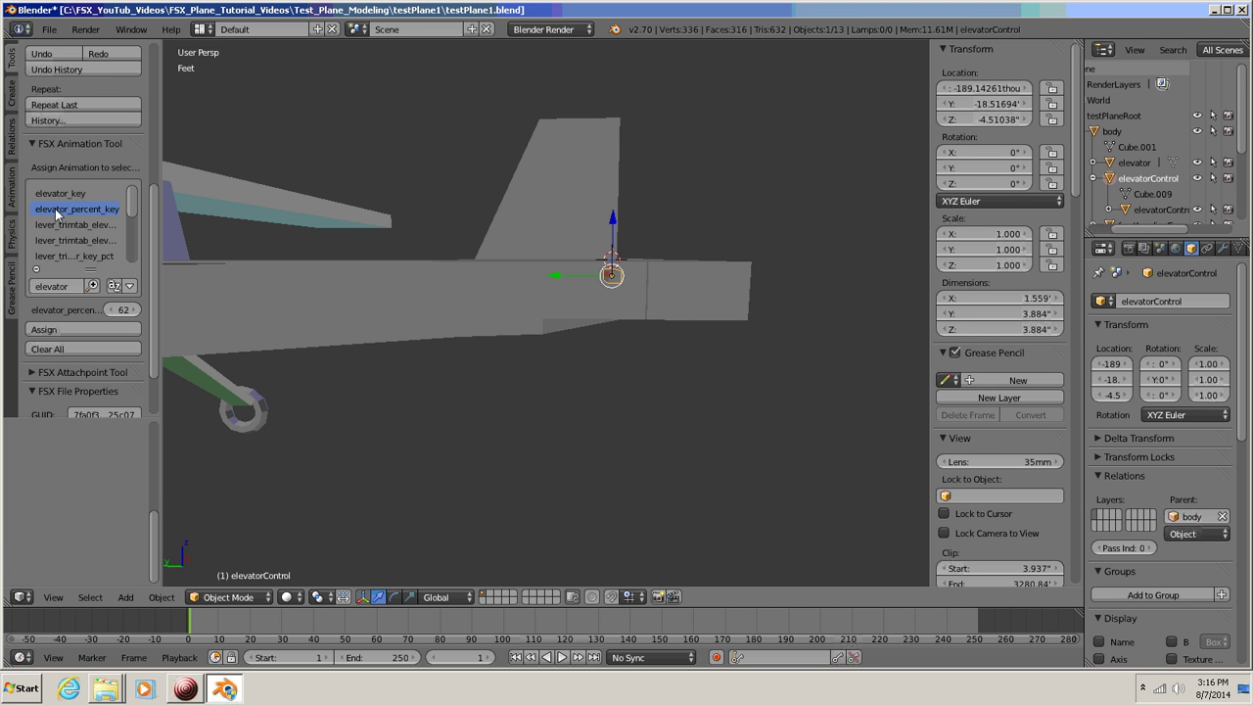
{"action": "left_click", "coordinate": [70, 331]}
{"action": "left_click_drag", "start_coordinate": [152, 296], "coordinate": [151, 363]}
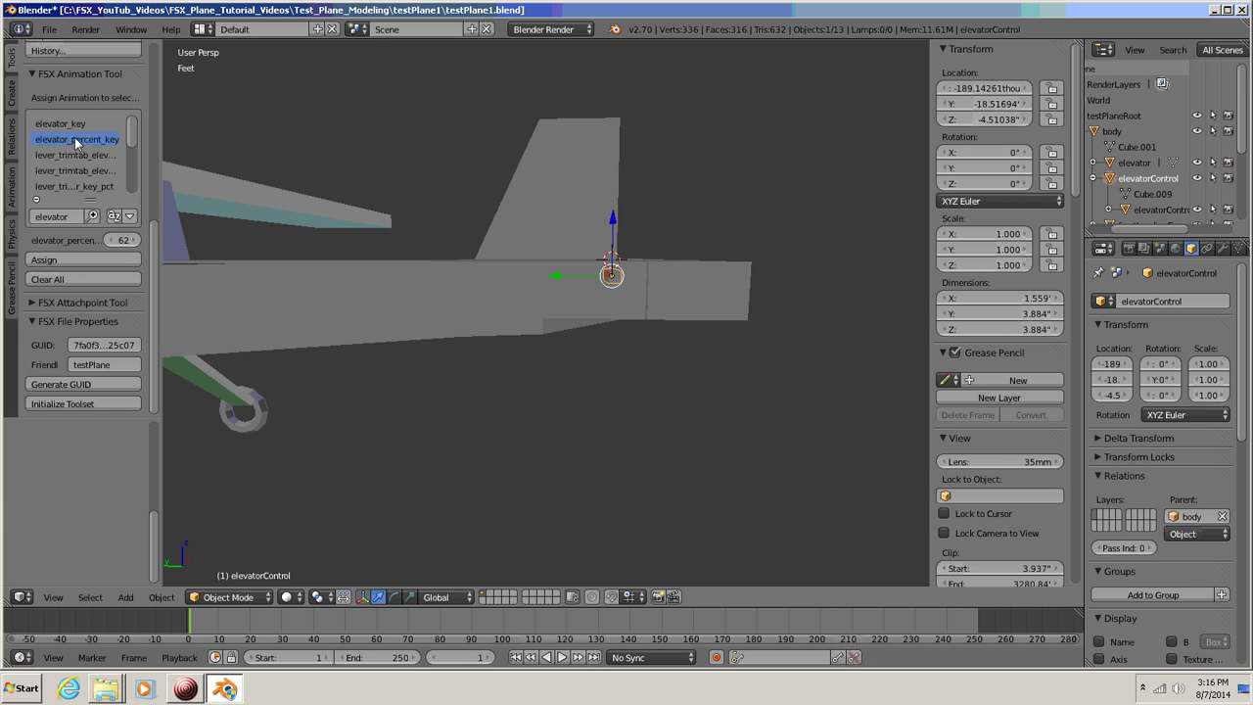
{"action": "left_click", "coordinate": [67, 259]}
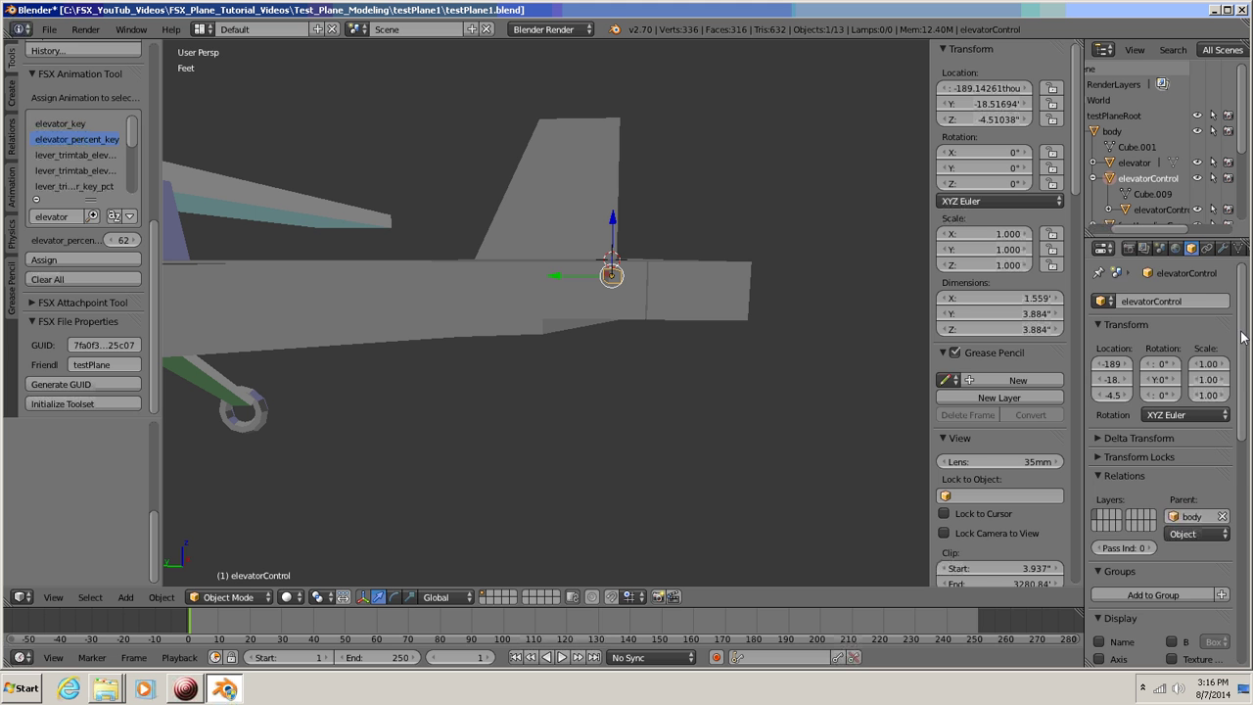
{"action": "left_click_drag", "start_coordinate": [1243, 337], "coordinate": [1248, 576]}
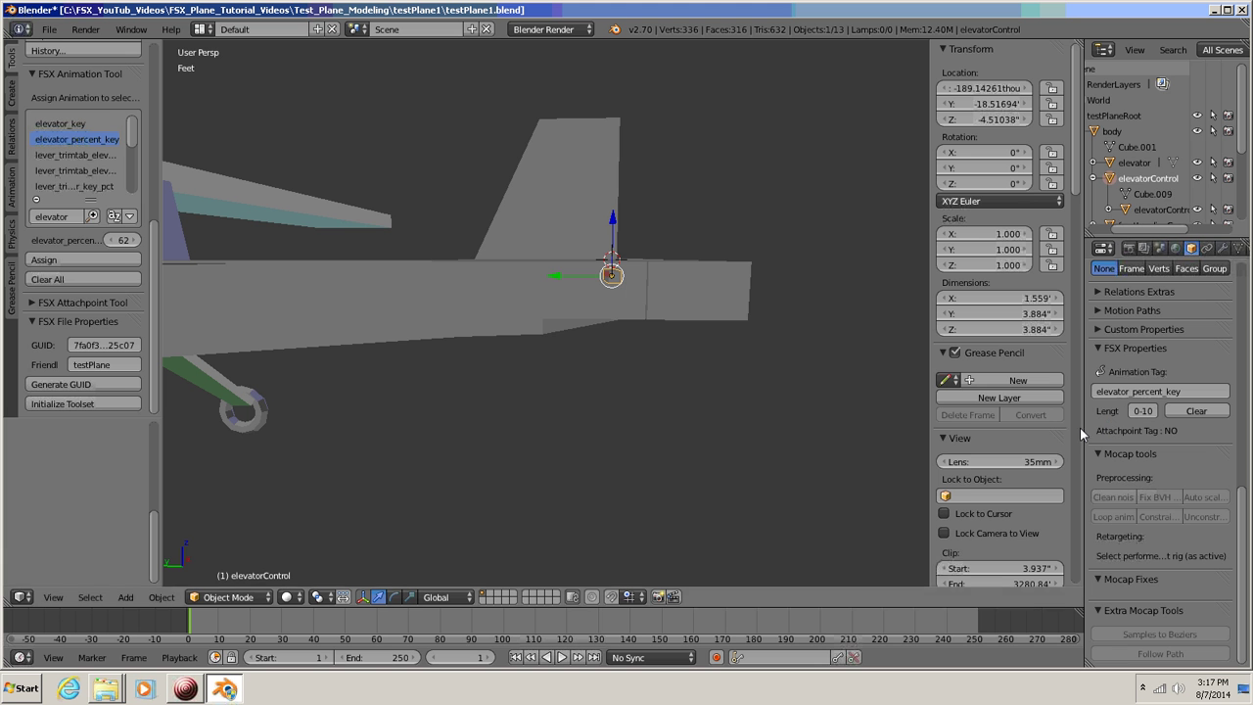
- Widen the properties editor, and in the left orthographic view rotate elevatorControl 25° about the global X axis
{"action": "left_click_drag", "start_coordinate": [1085, 427], "coordinate": [1060, 431]}
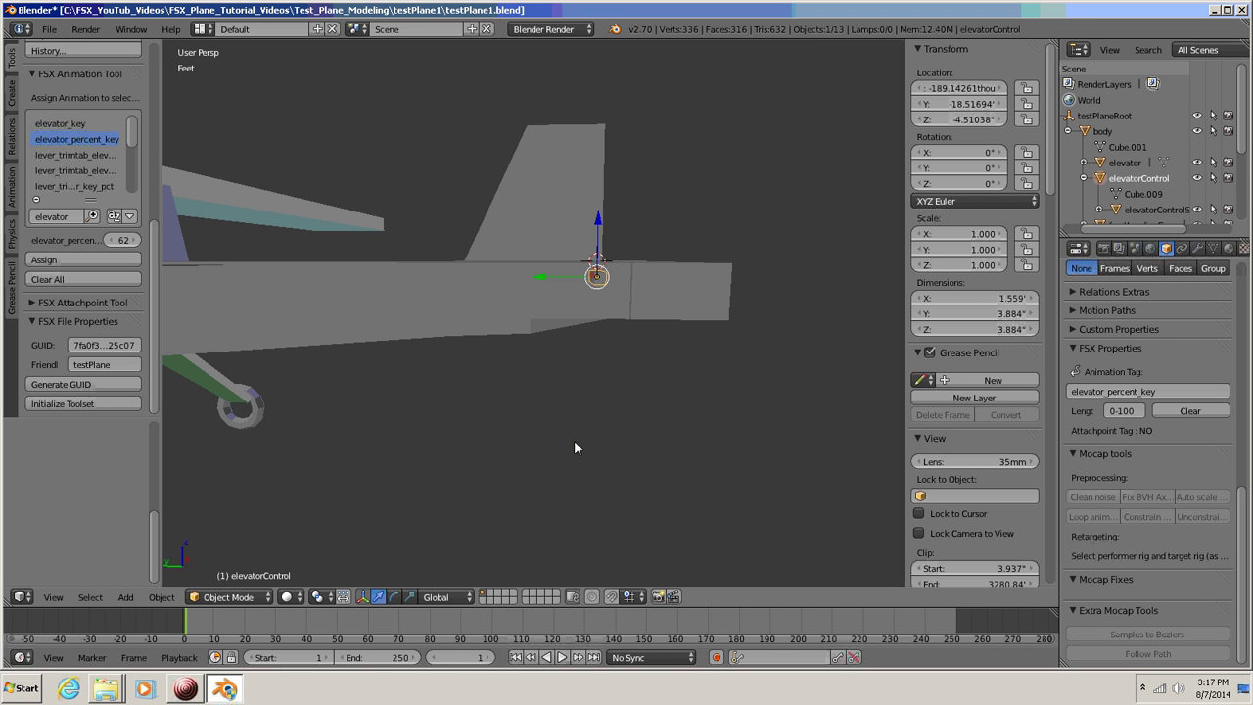
{"action": "middle_click_drag", "start_coordinate": [543, 434], "coordinate": [560, 456]}
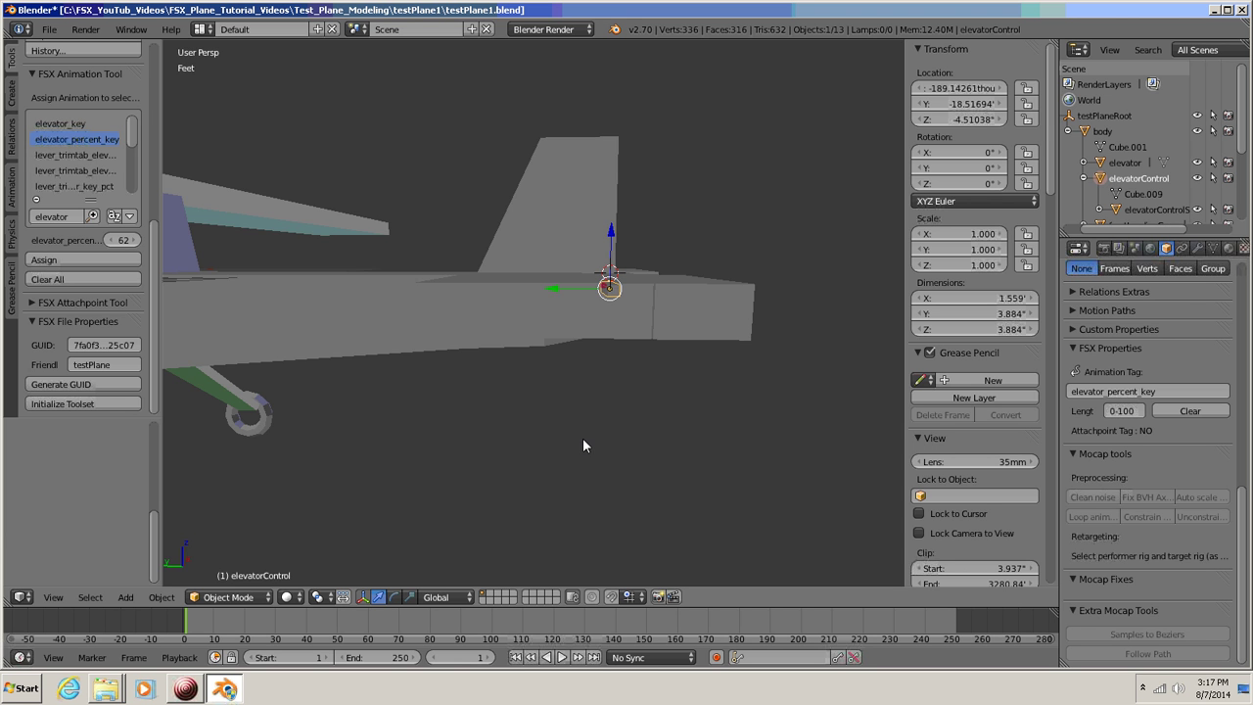
{"action": "key", "text": "ctrl+KP_3"}
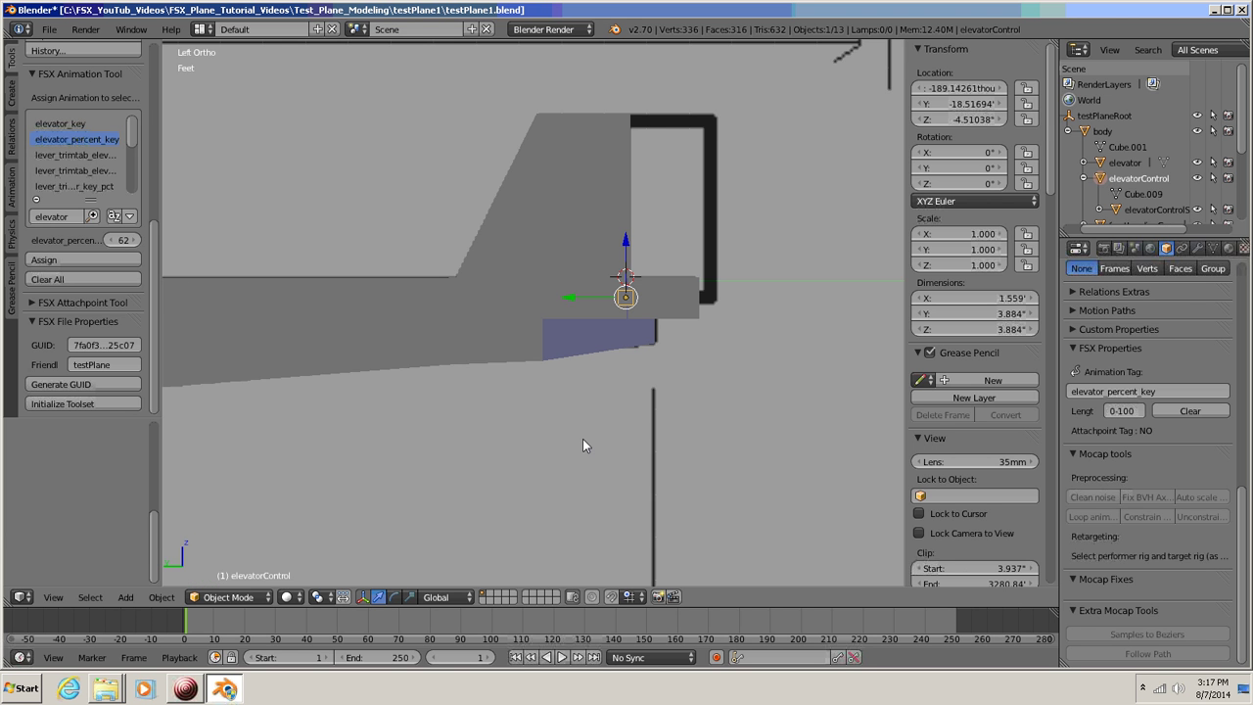
{"action": "middle_click_drag", "start_coordinate": [582, 446], "coordinate": [498, 448], "text": "shift"}
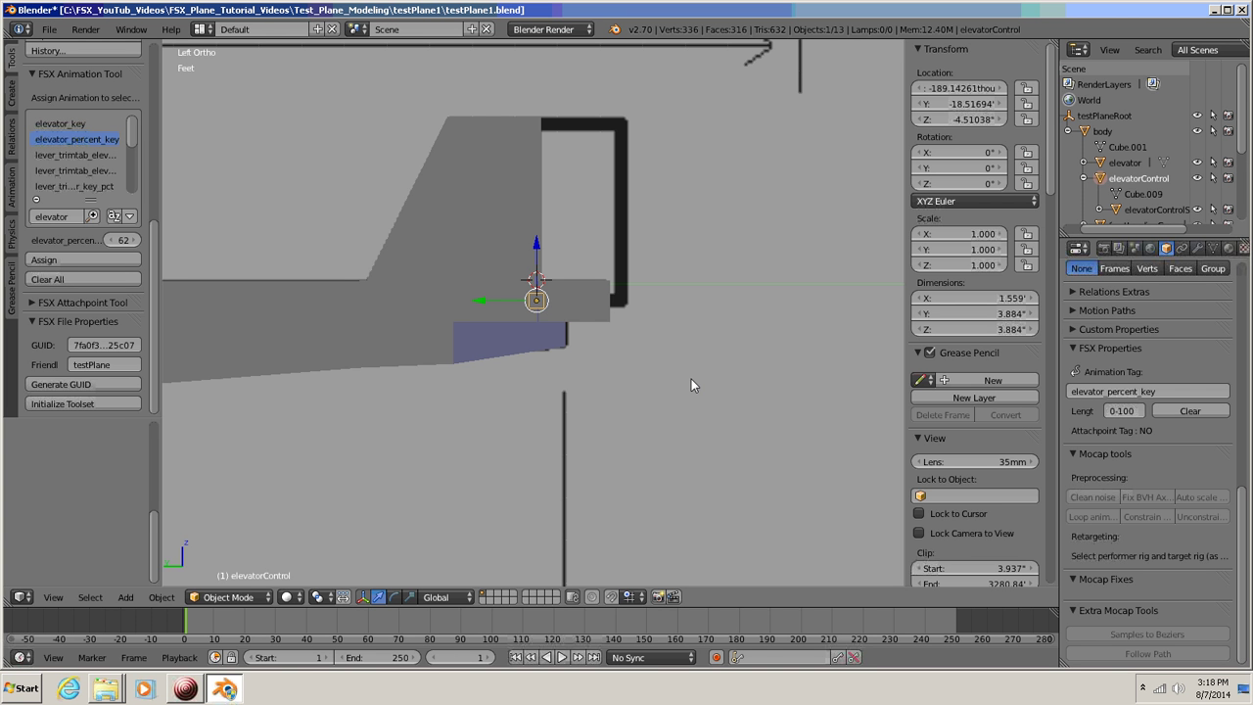
{"action": "key", "text": "r"}
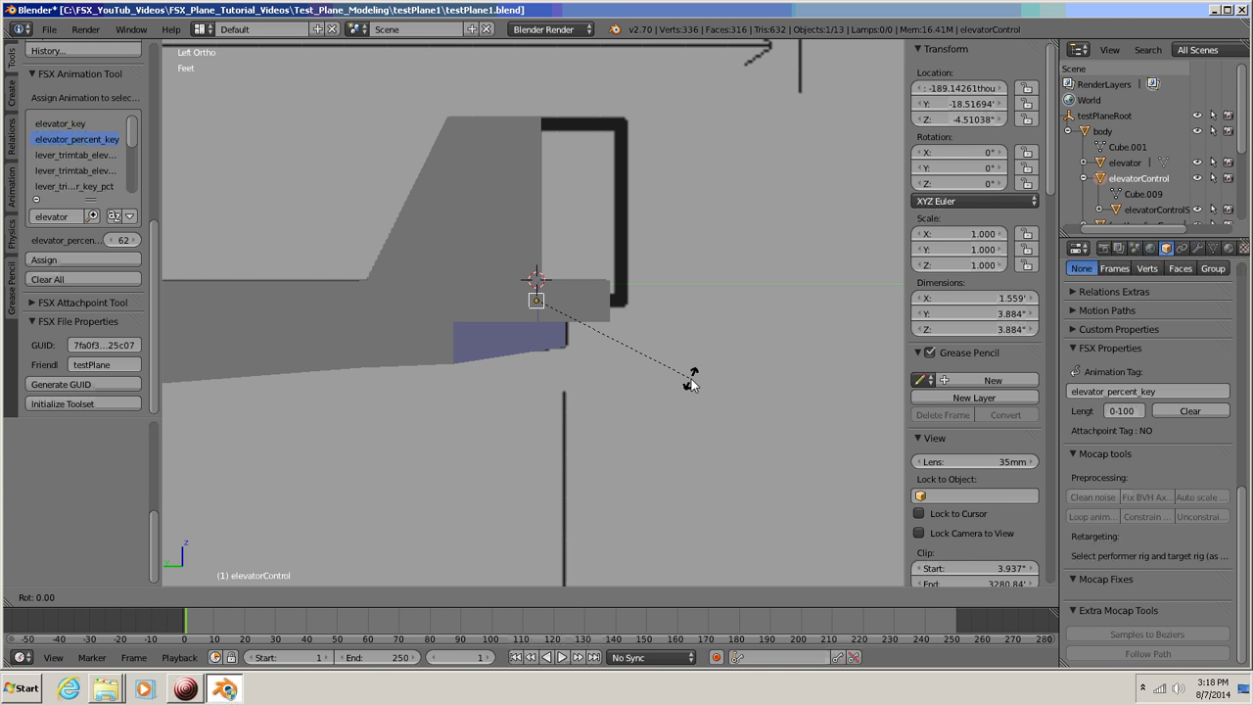
{"action": "key", "text": "x"}
{"action": "type", "text": "25"}
{"action": "key", "text": "Return"}
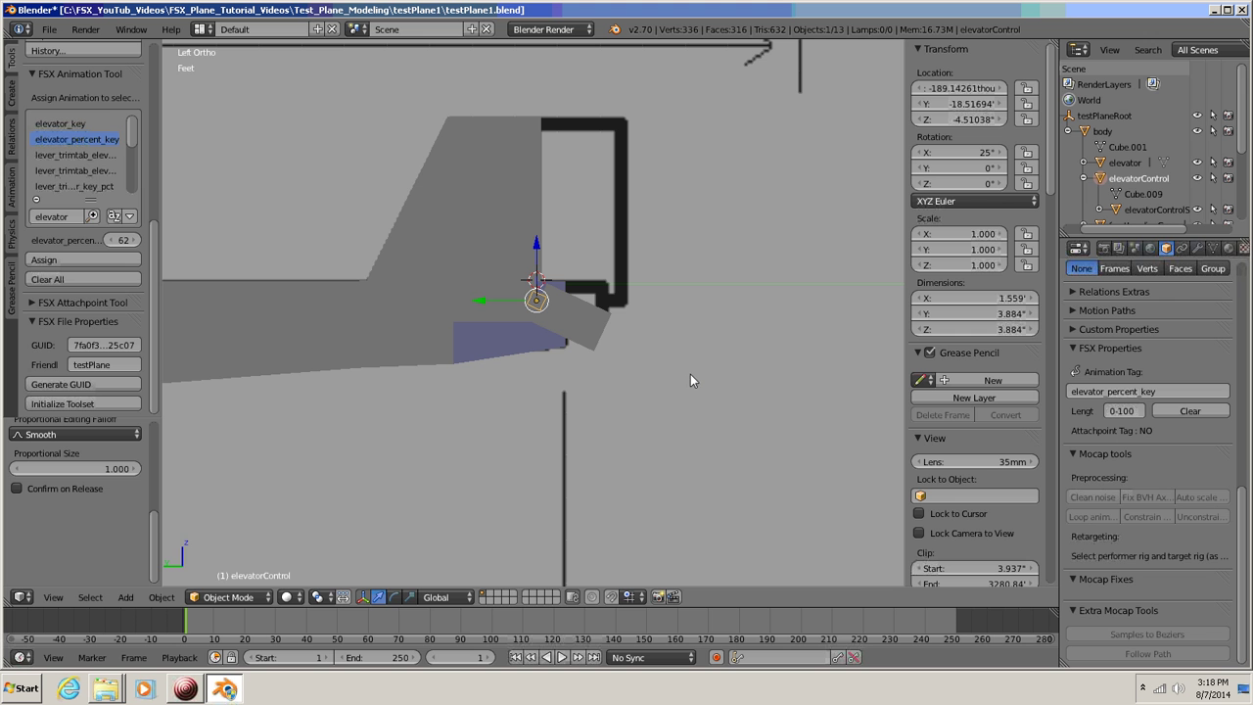
- Set the timeline's animation range to start at frame 0 and end at frame 100
{"action": "middle_click_drag", "start_coordinate": [513, 369], "coordinate": [497, 409]}
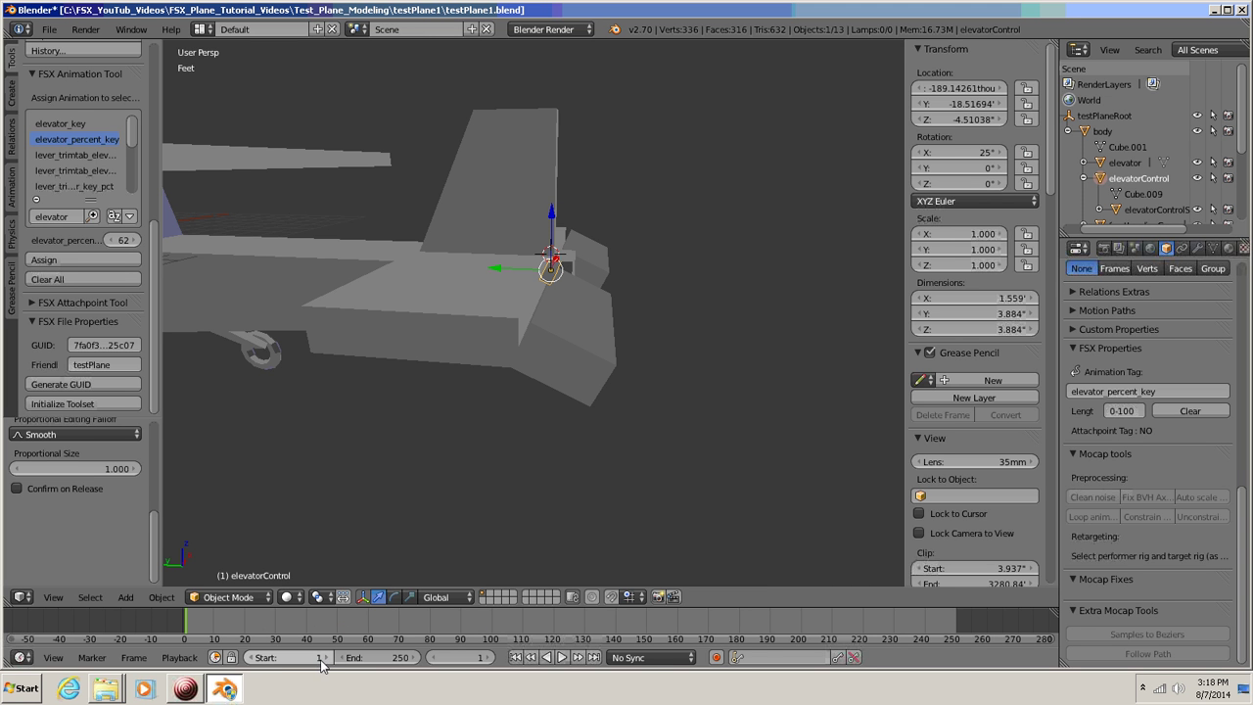
{"action": "left_click", "coordinate": [290, 663]}
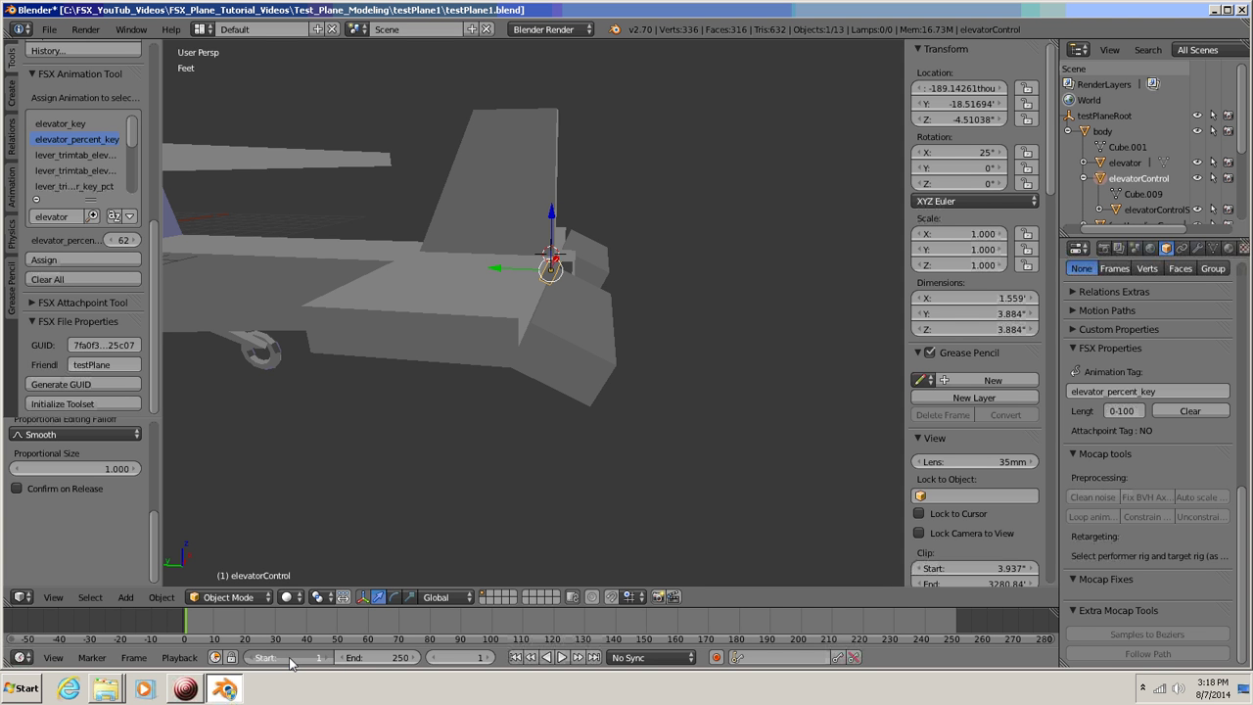
{"action": "type", "text": "0"}
{"action": "key", "text": "Return"}
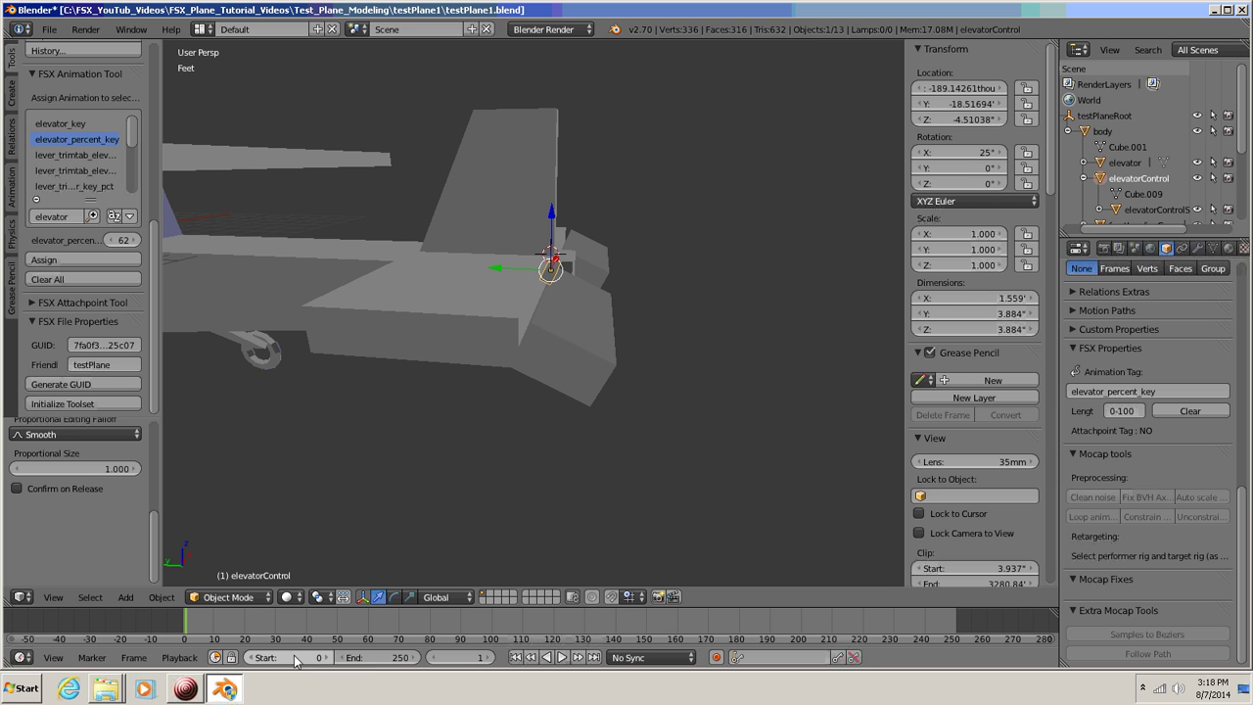
{"action": "left_click", "coordinate": [378, 659]}
{"action": "type", "text": "100"}
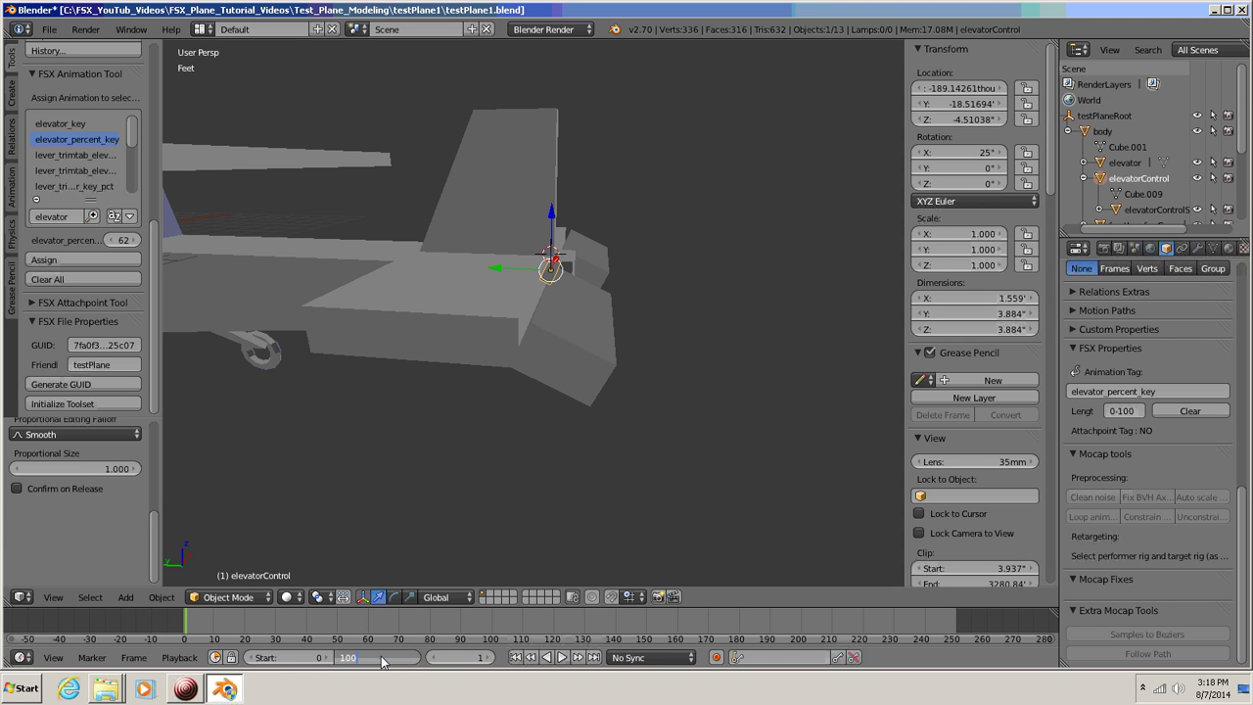
{"action": "key", "text": "Return"}
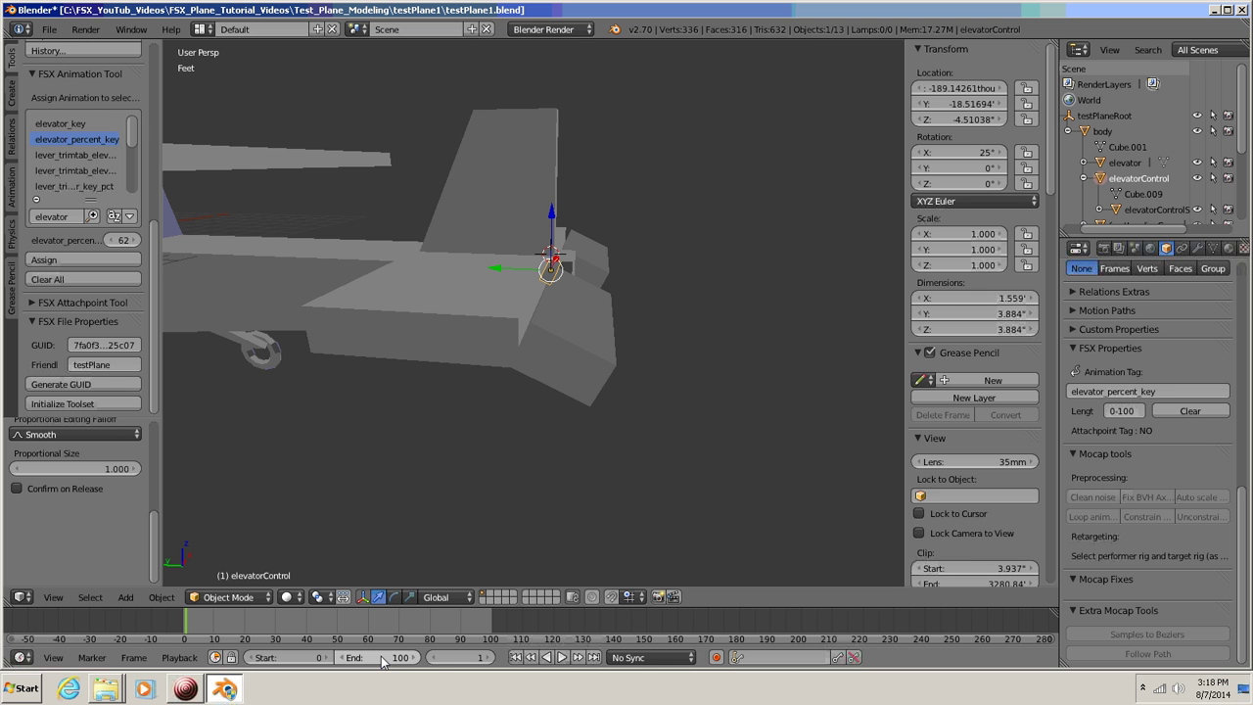
- Go to frame 0 and insert a Rotation keyframe for elevatorControl in its 25° downward position
{"action": "left_click", "coordinate": [466, 662]}
{"action": "type", "text": "0"}
{"action": "key", "text": "Return"}
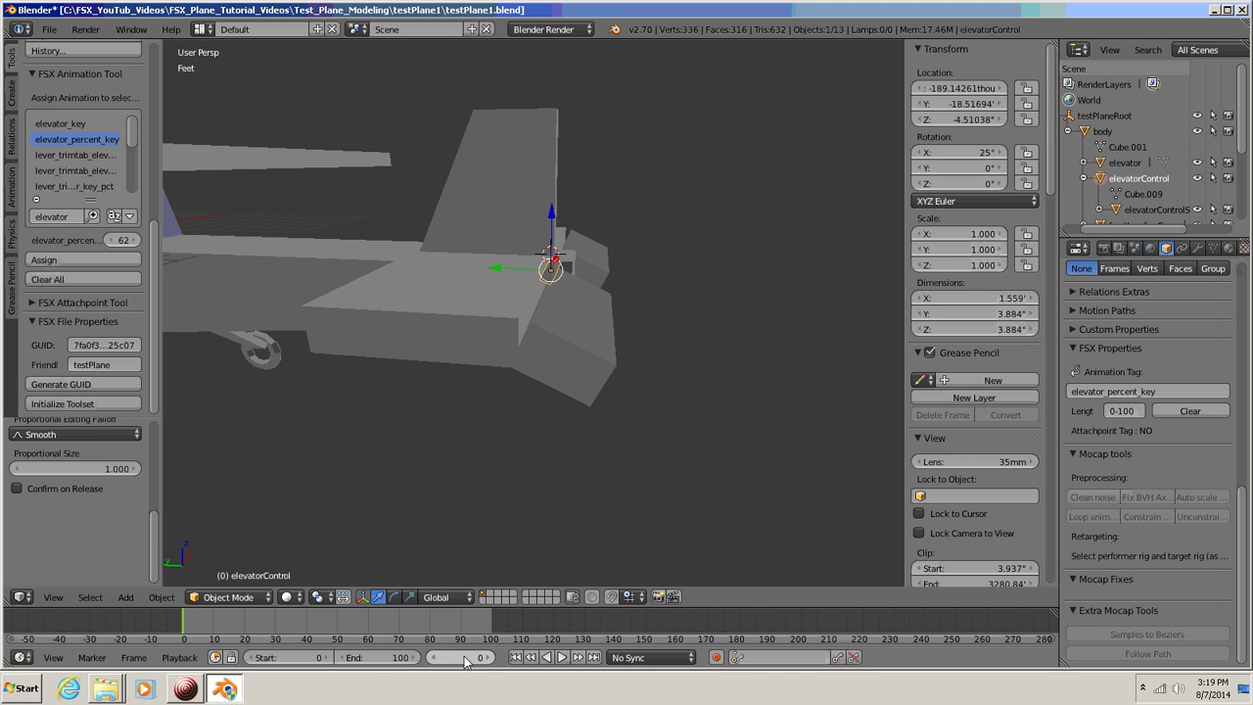
{"action": "middle_click_drag", "start_coordinate": [541, 441], "coordinate": [537, 447]}
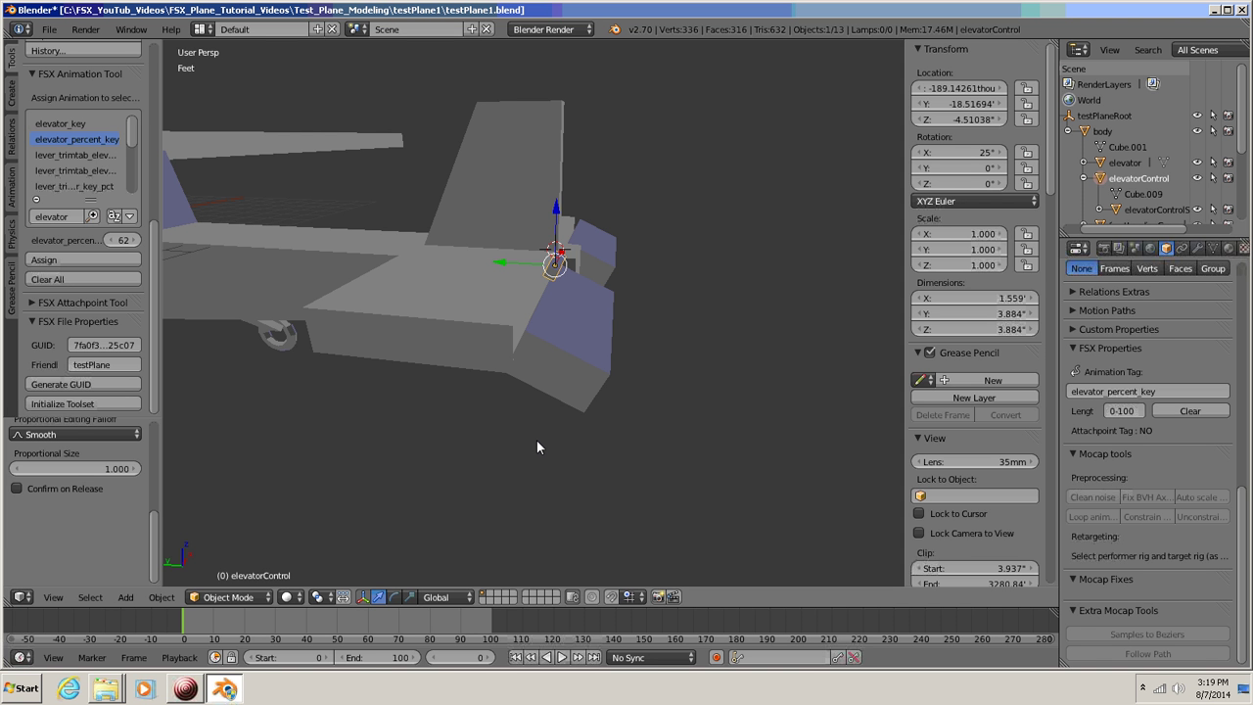
{"action": "key", "text": "i"}
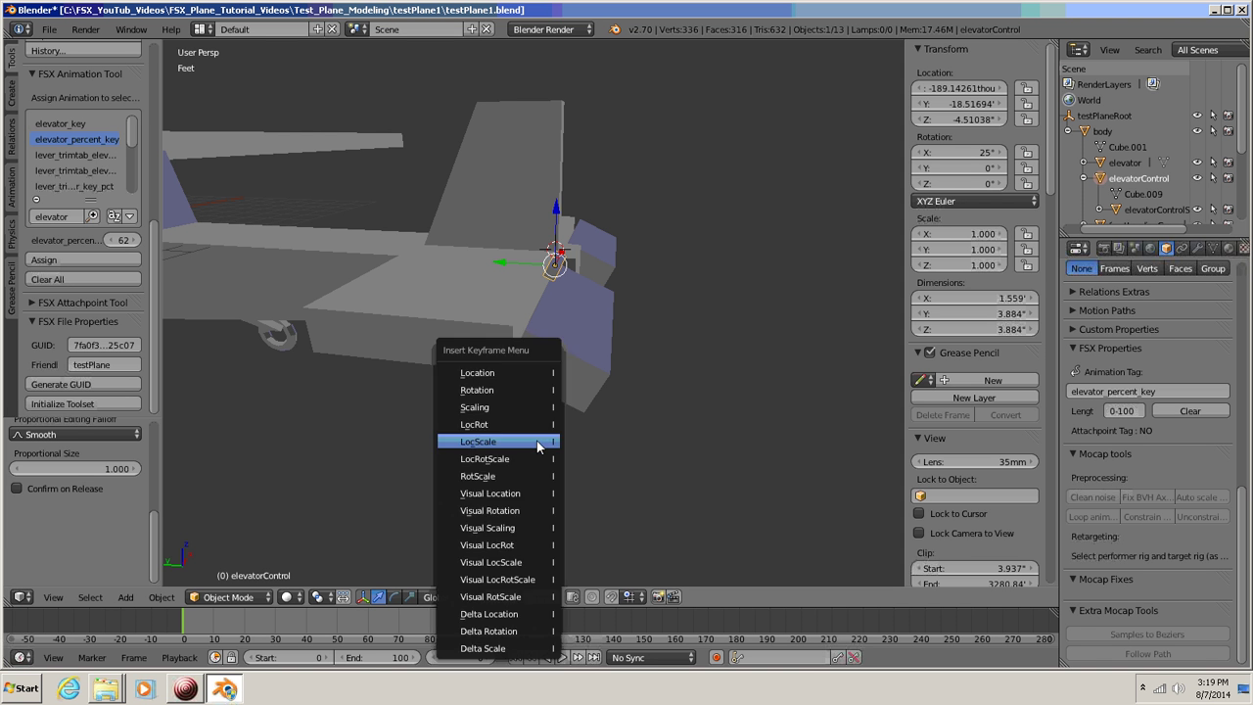
{"action": "left_click", "coordinate": [490, 391]}
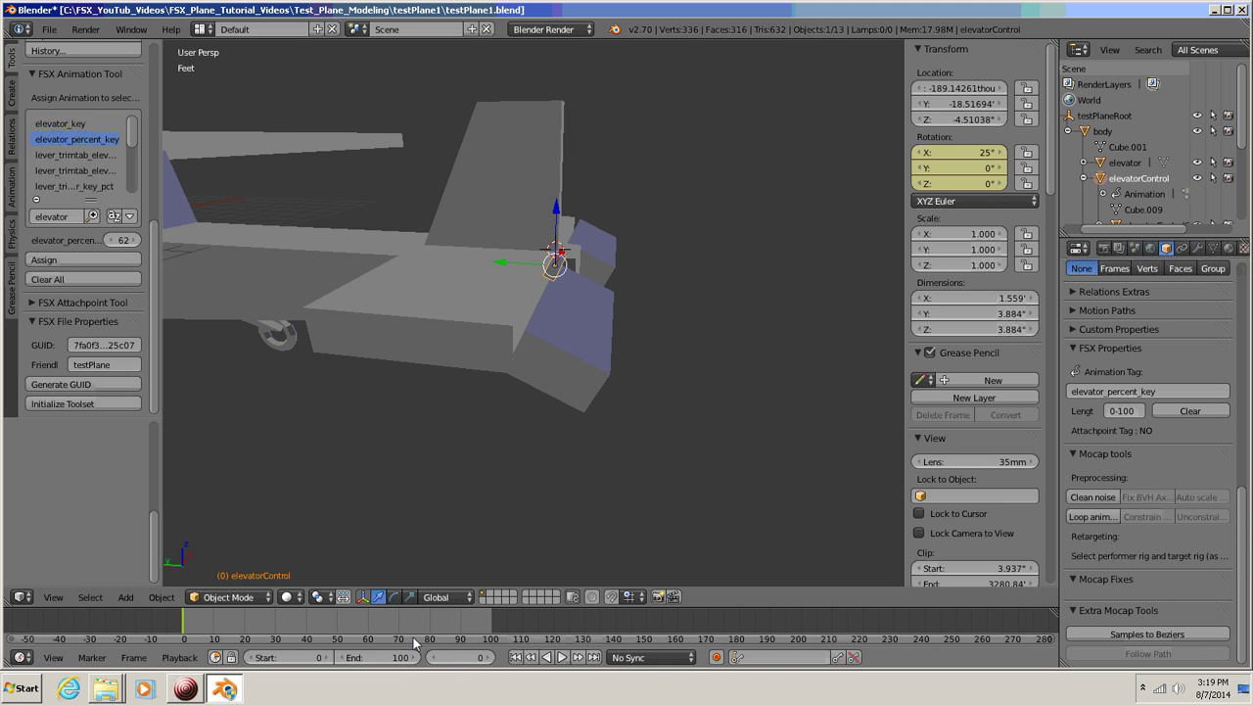
- At frame 50, rotate elevatorControl -25° about the global X axis and insert a Rotation keyframe
{"action": "left_click", "coordinate": [460, 662]}
{"action": "type", "text": "50"}
{"action": "key", "text": "Return"}
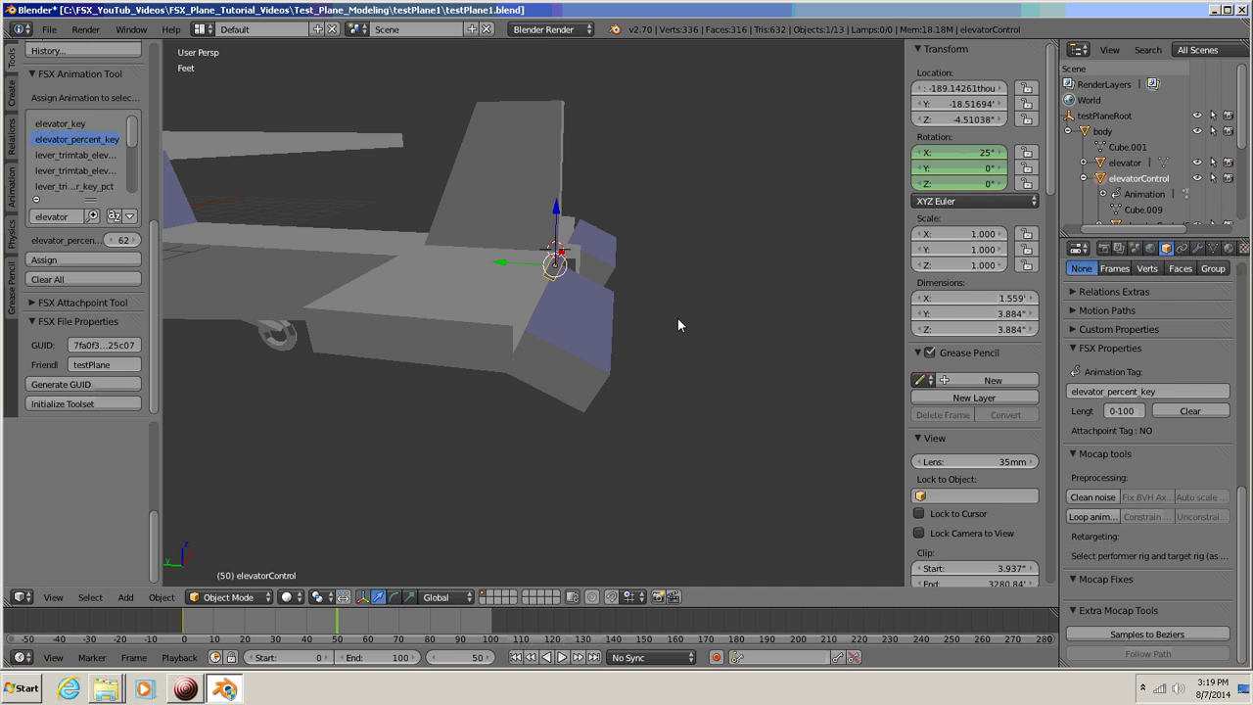
{"action": "key", "text": "r"}
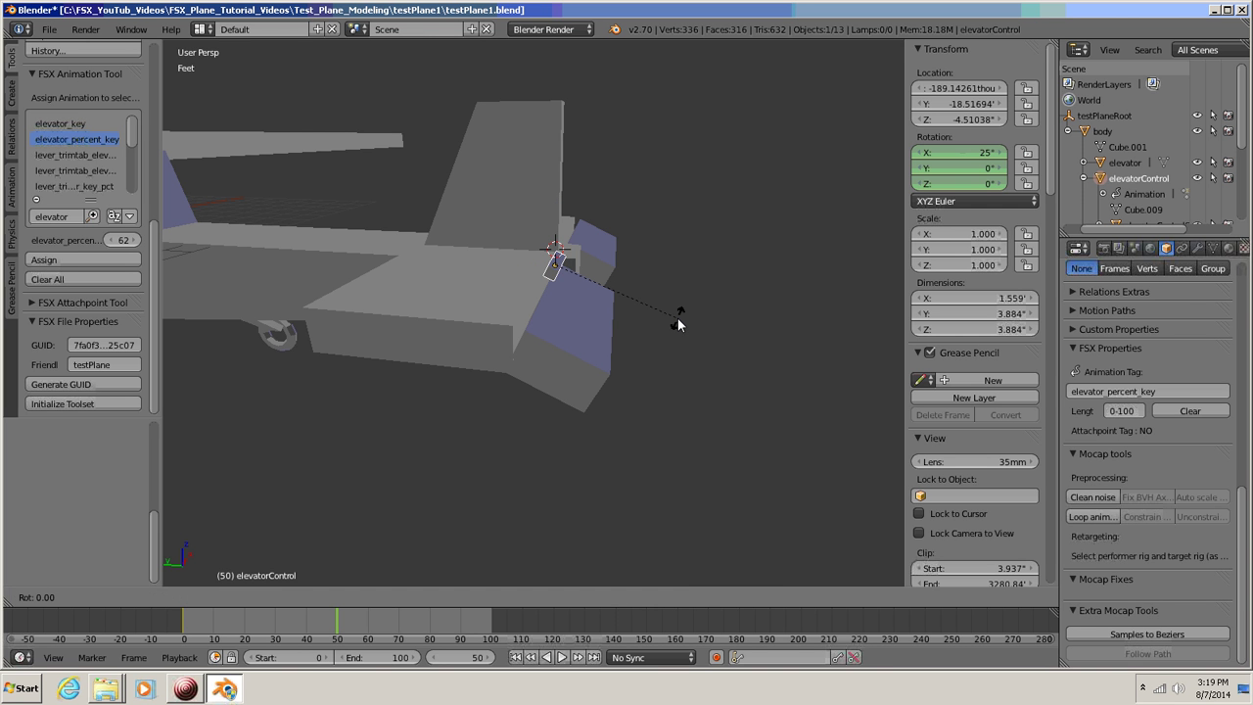
{"action": "key", "text": "x"}
{"action": "type", "text": "-25"}
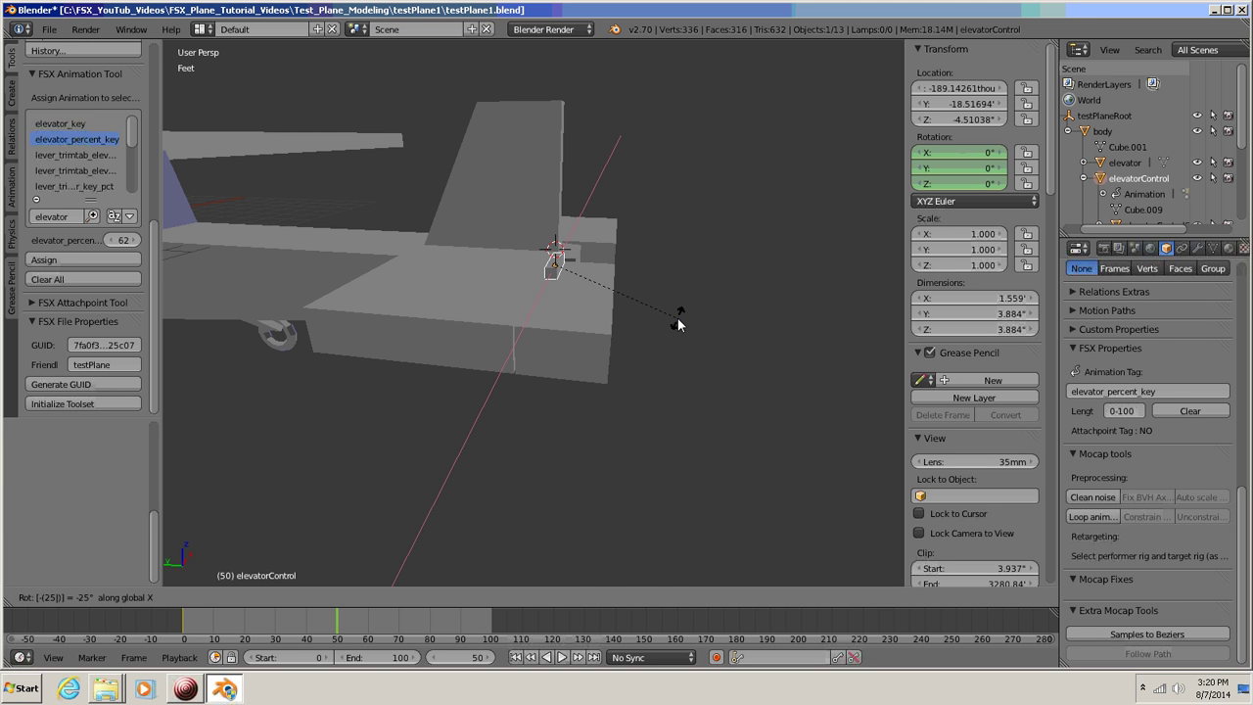
{"action": "key", "text": "Return"}
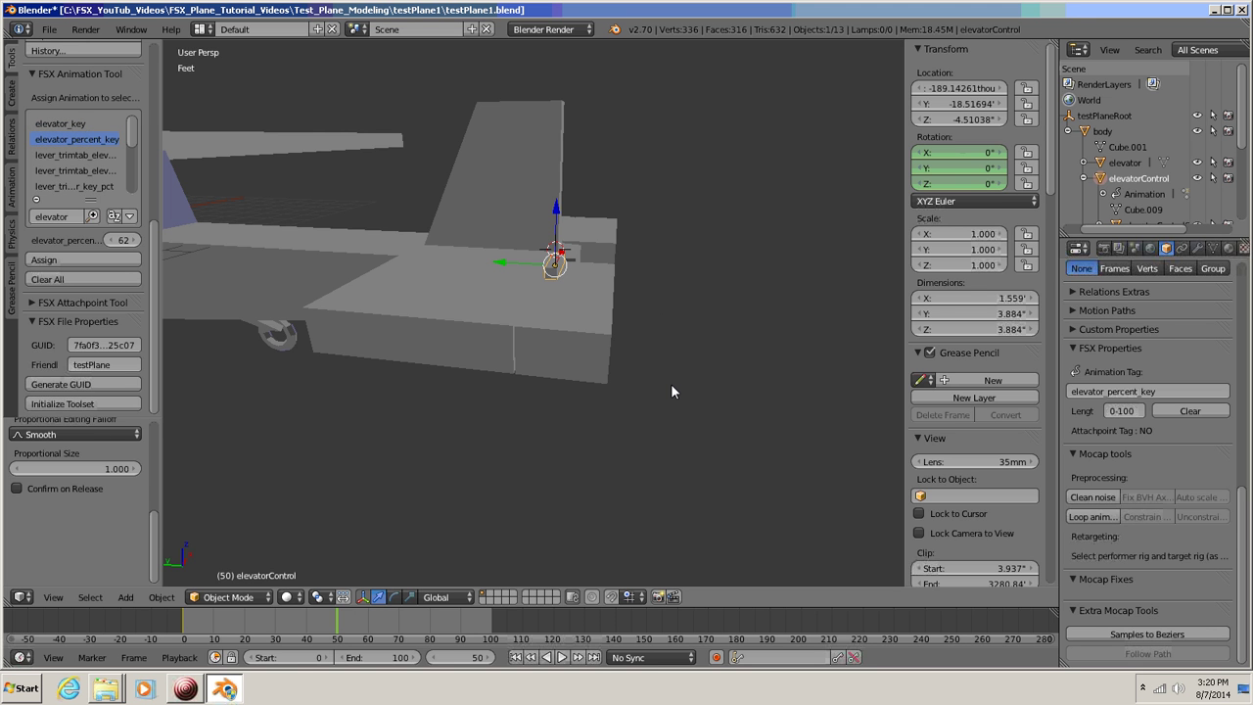
{"action": "key", "text": "i"}
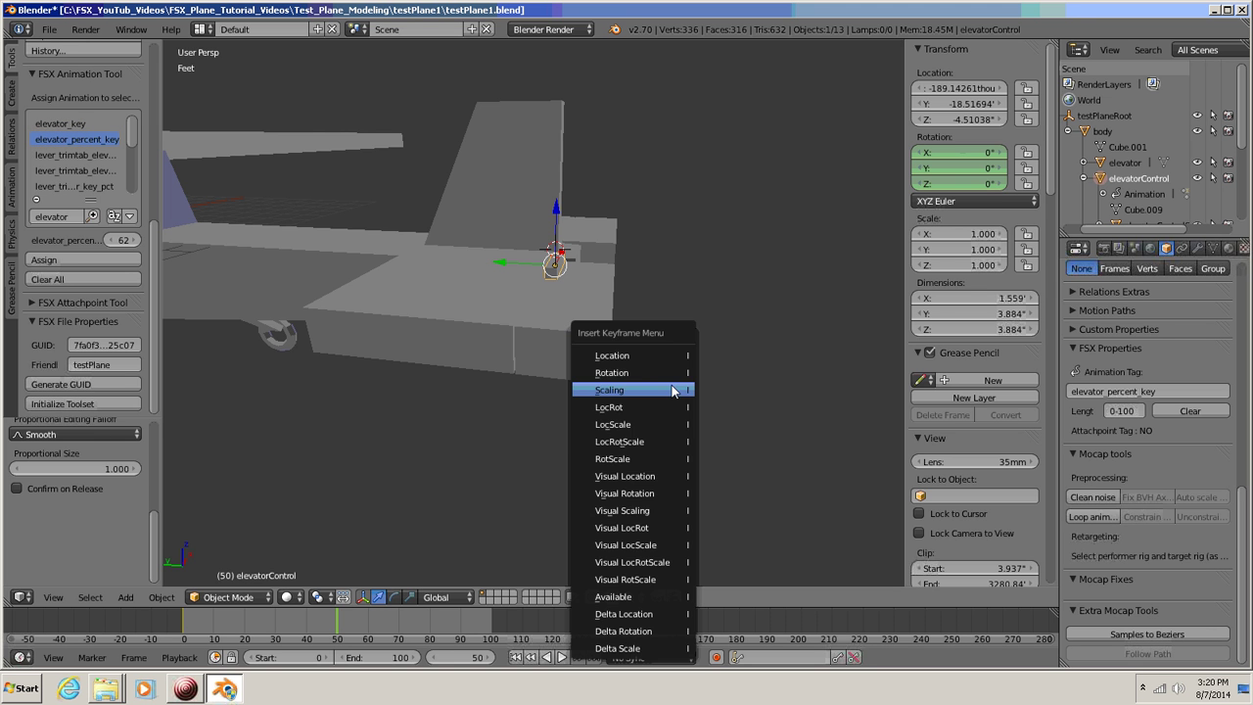
{"action": "left_click", "coordinate": [623, 372]}
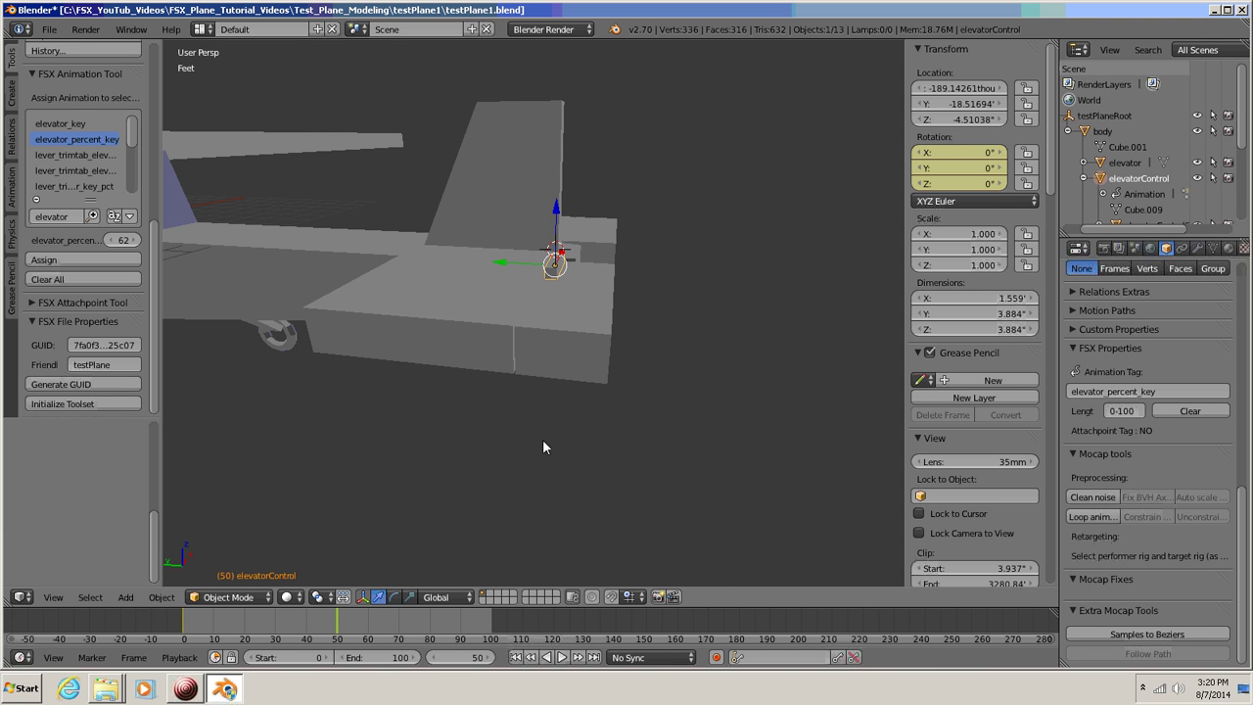
- At frame 100, rotate elevatorControl another -25° about the global X axis and insert a Rotation keyframe
{"action": "left_click", "coordinate": [462, 664]}
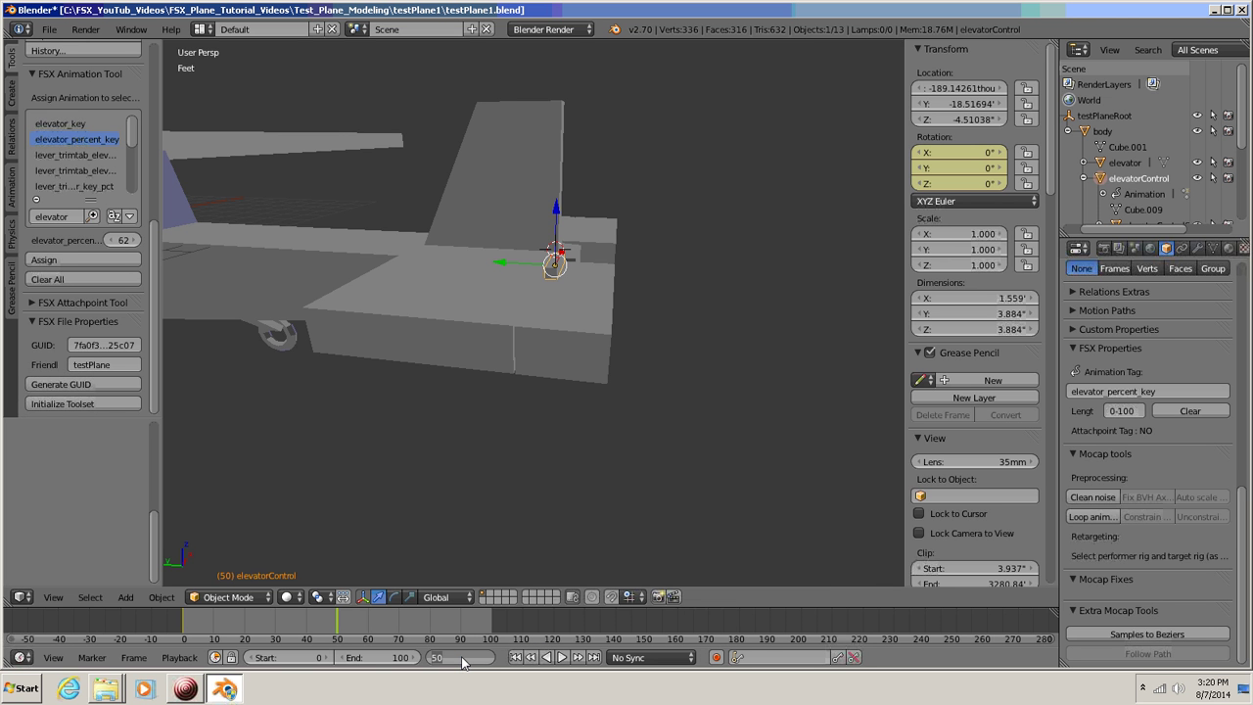
{"action": "type", "text": "100"}
{"action": "key", "text": "Return"}
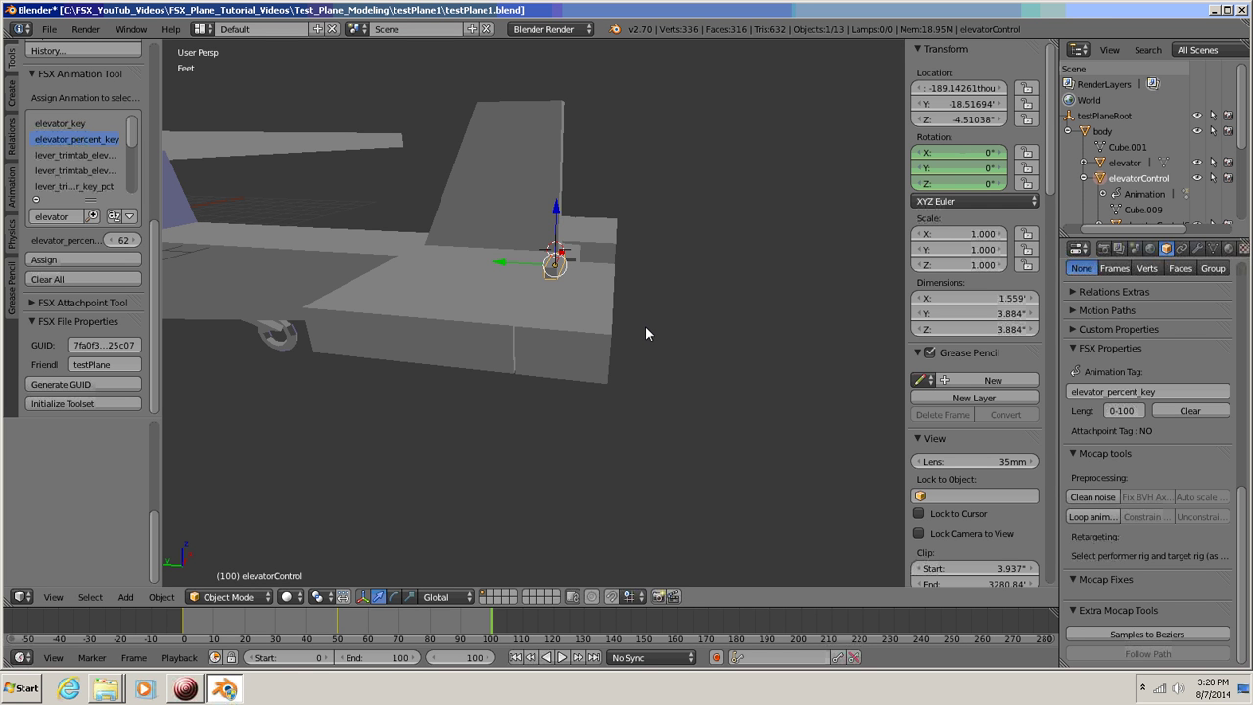
{"action": "key", "text": "r"}
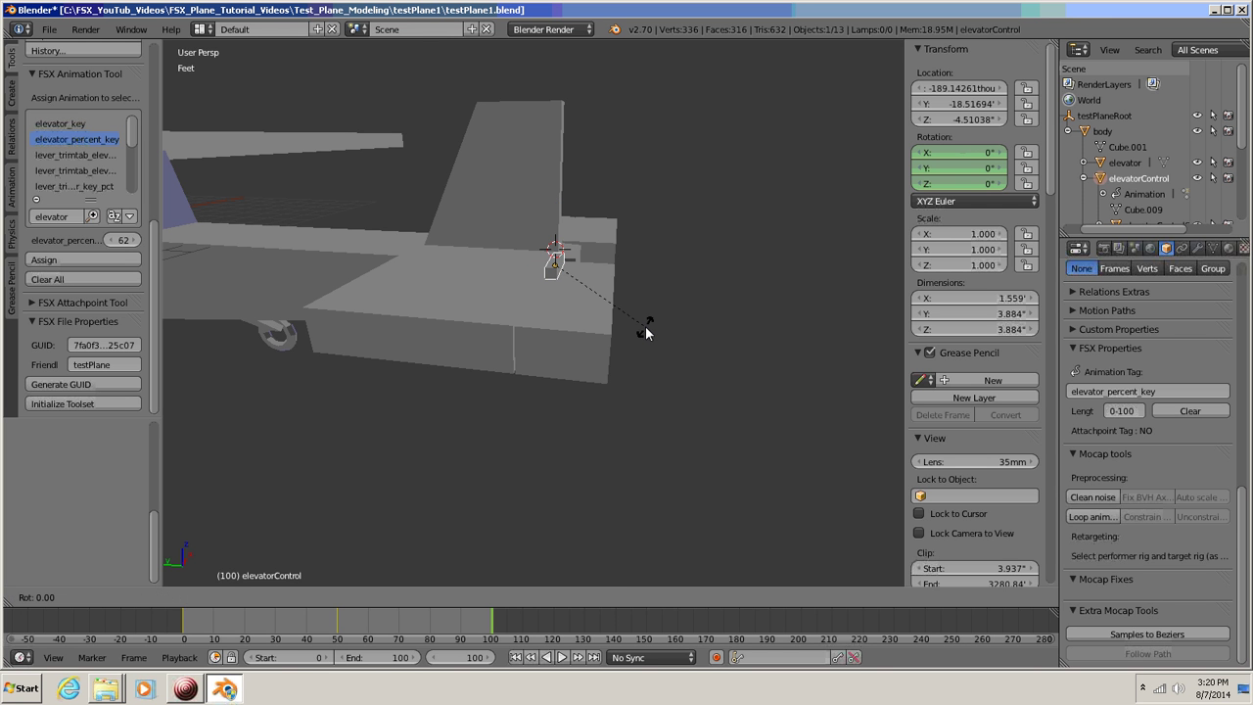
{"action": "key", "text": "x"}
{"action": "type", "text": "-25"}
{"action": "key", "text": "Return"}
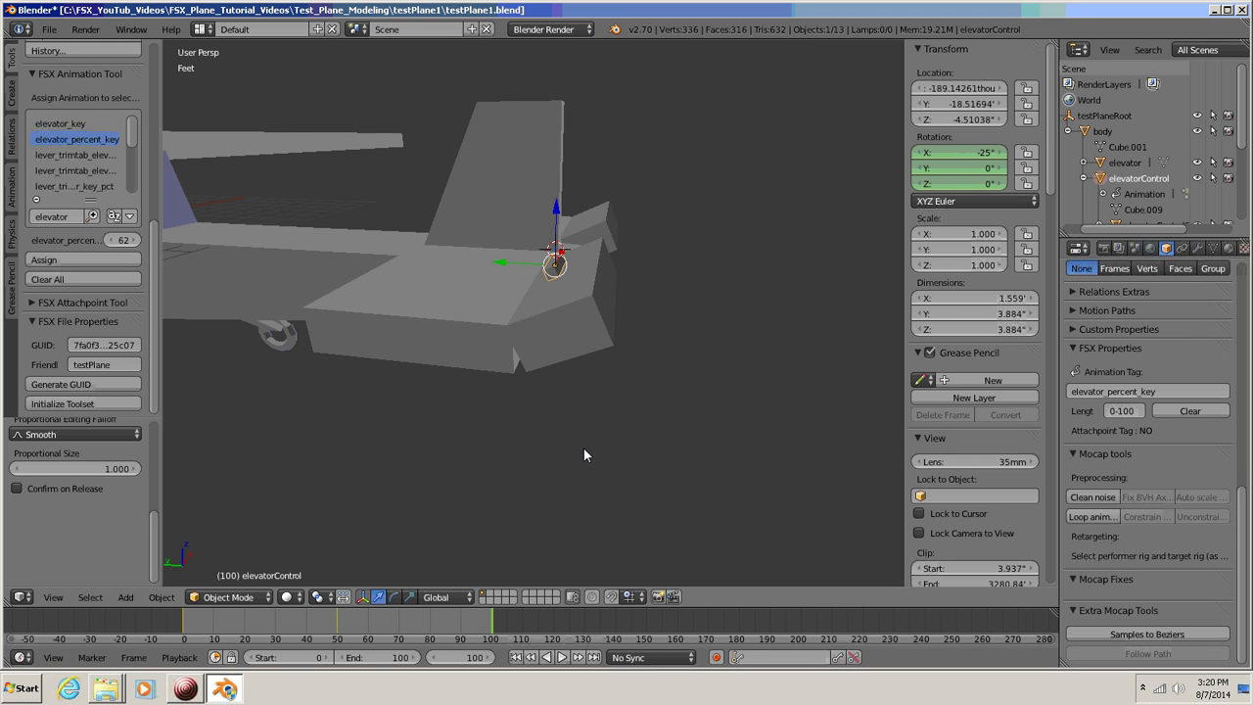
{"action": "key", "text": "i"}
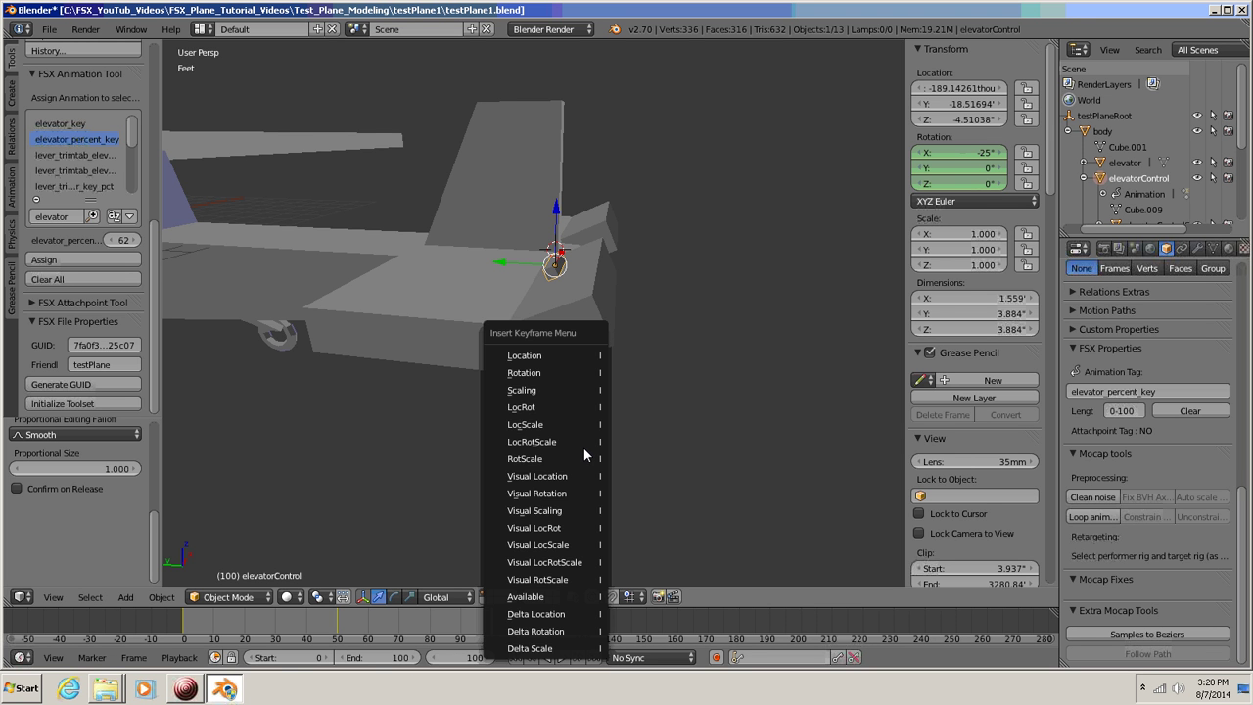
{"action": "left_click", "coordinate": [538, 372]}
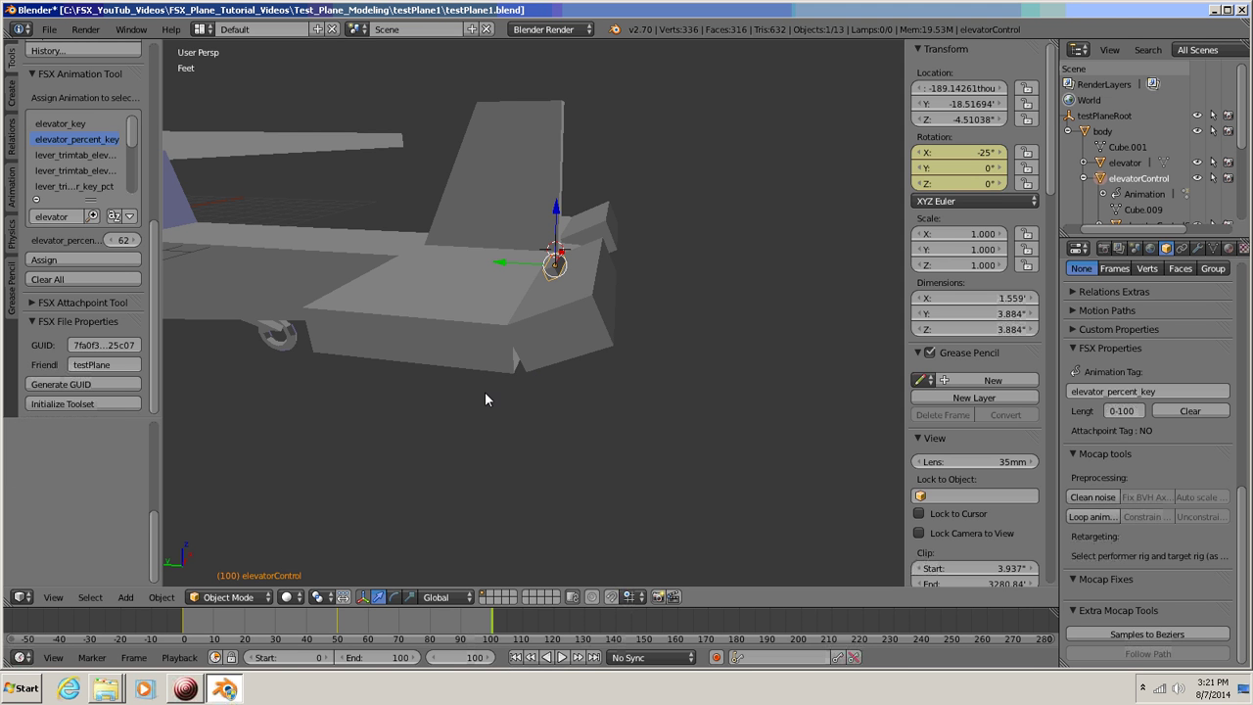
- Play the elevator animation from frame 0 to check its movement, stop it, and return to frame 0
{"action": "mouse_move", "coordinate": [478, 396]}
{"action": "middle_mouse_down"}
{"action": "mouse_move", "coordinate": [503, 366]}
{"action": "mouse_move", "coordinate": [490, 376]}
{"action": "middle_mouse_up"}
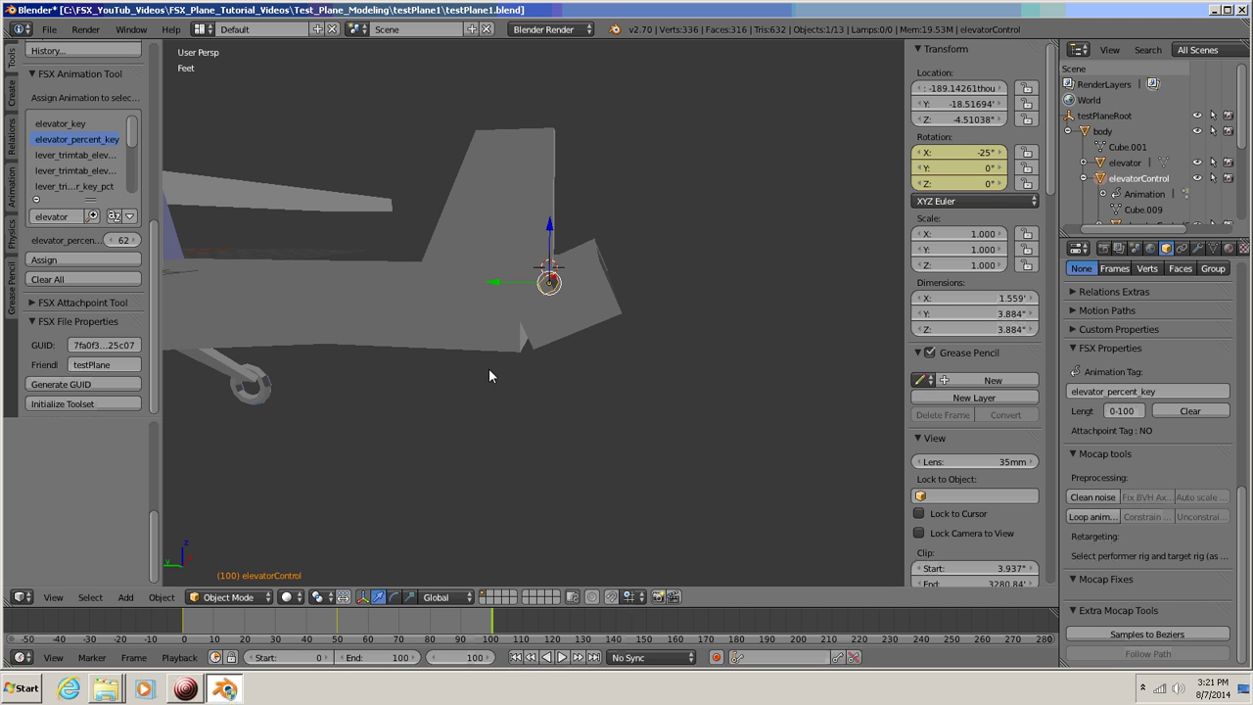
{"action": "left_click", "coordinate": [462, 657]}
{"action": "type", "text": "0"}
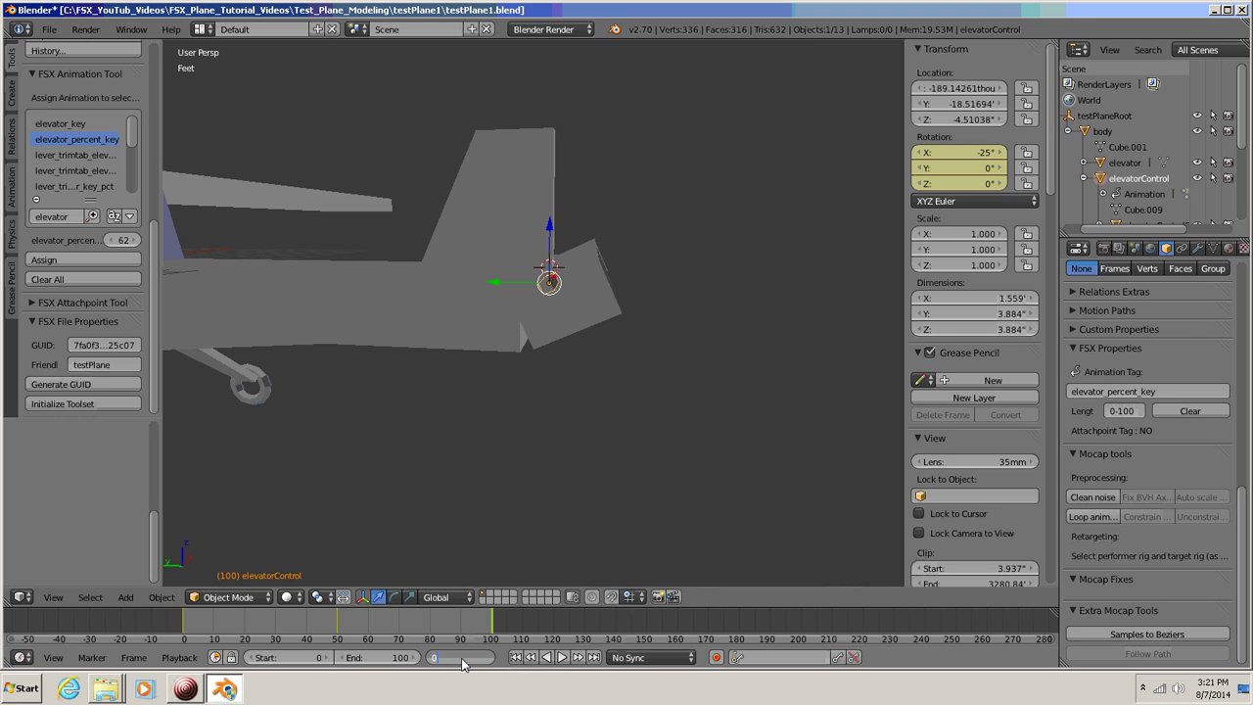
{"action": "key", "text": "Return"}
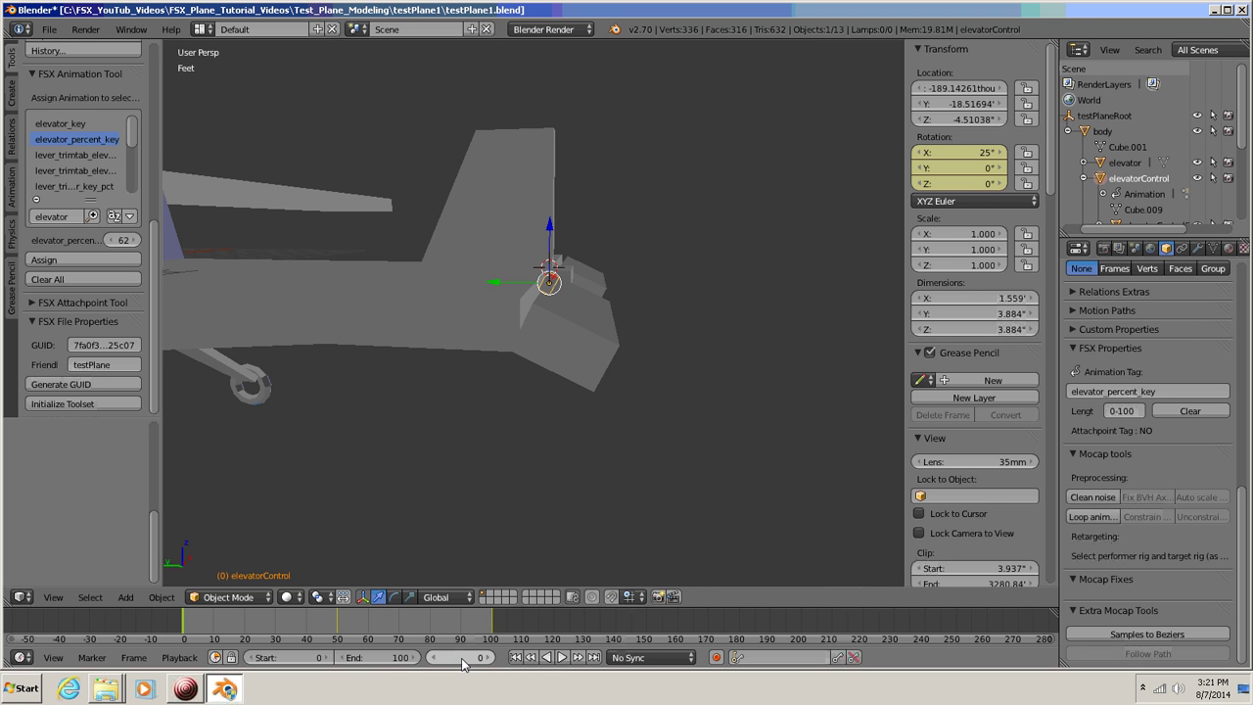
{"action": "left_click", "coordinate": [563, 657]}
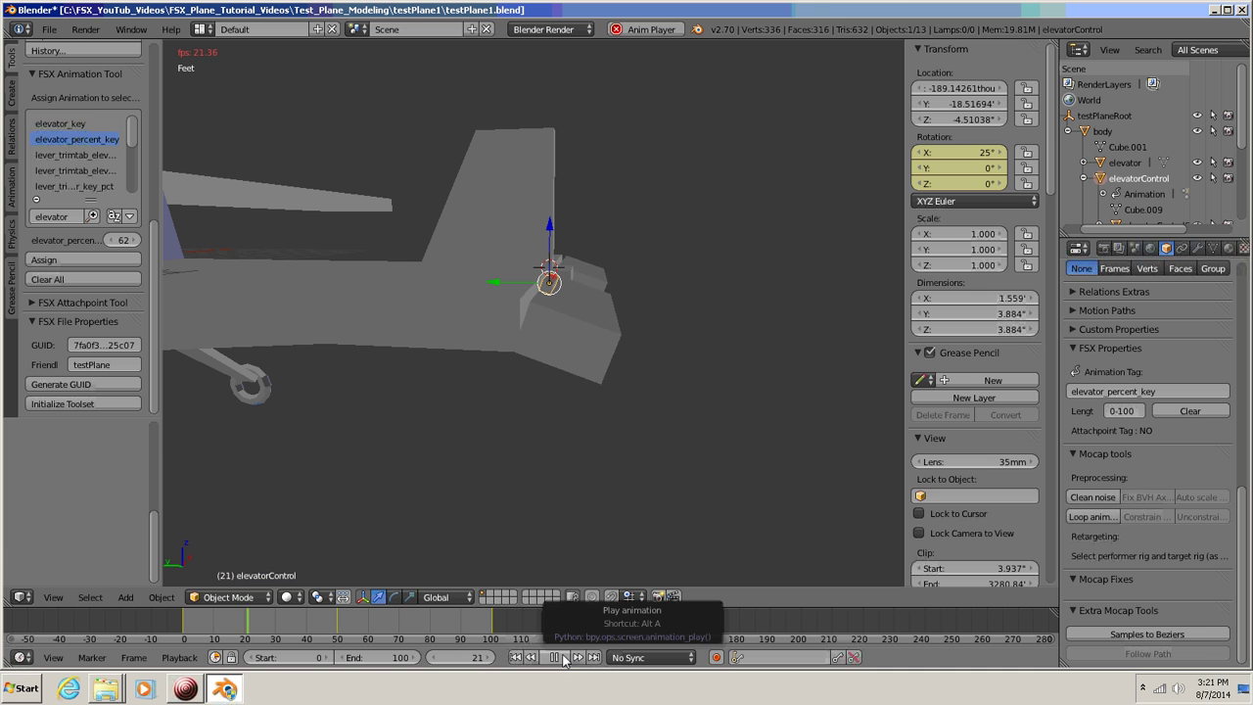
{"action": "left_click", "coordinate": [555, 657]}
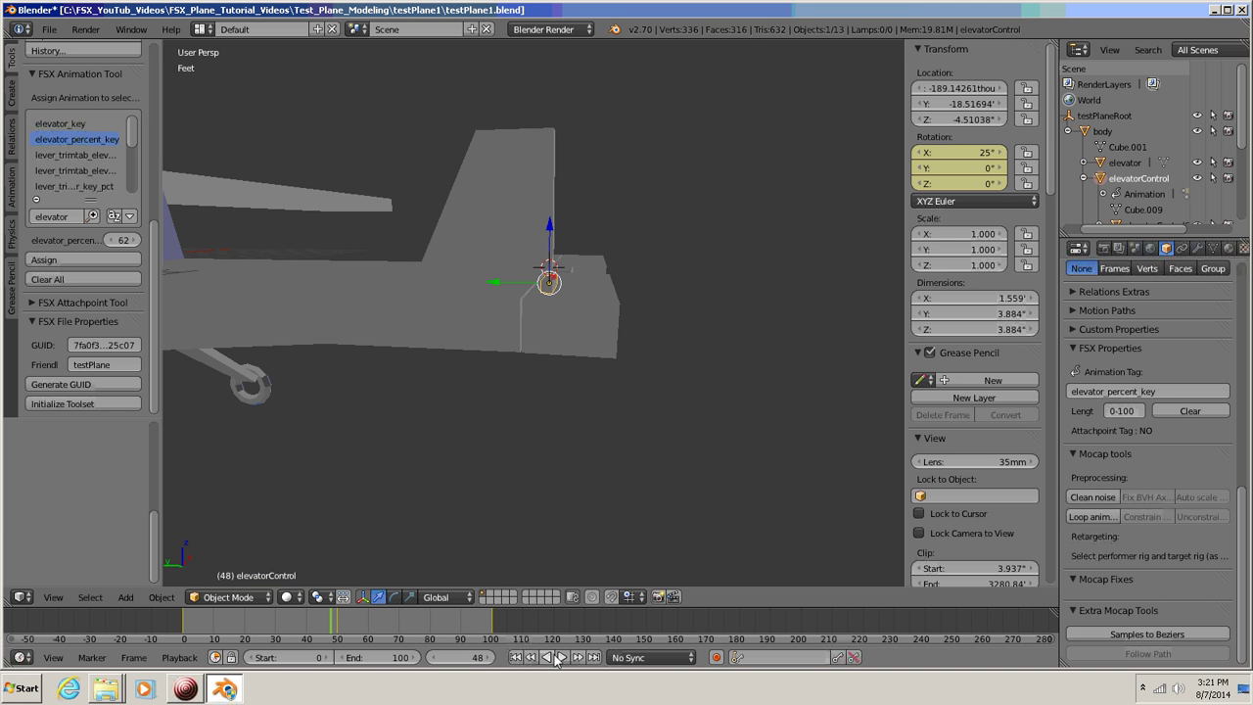
{"action": "left_click", "coordinate": [464, 664]}
{"action": "type", "text": "0"}
{"action": "key", "text": "Return"}
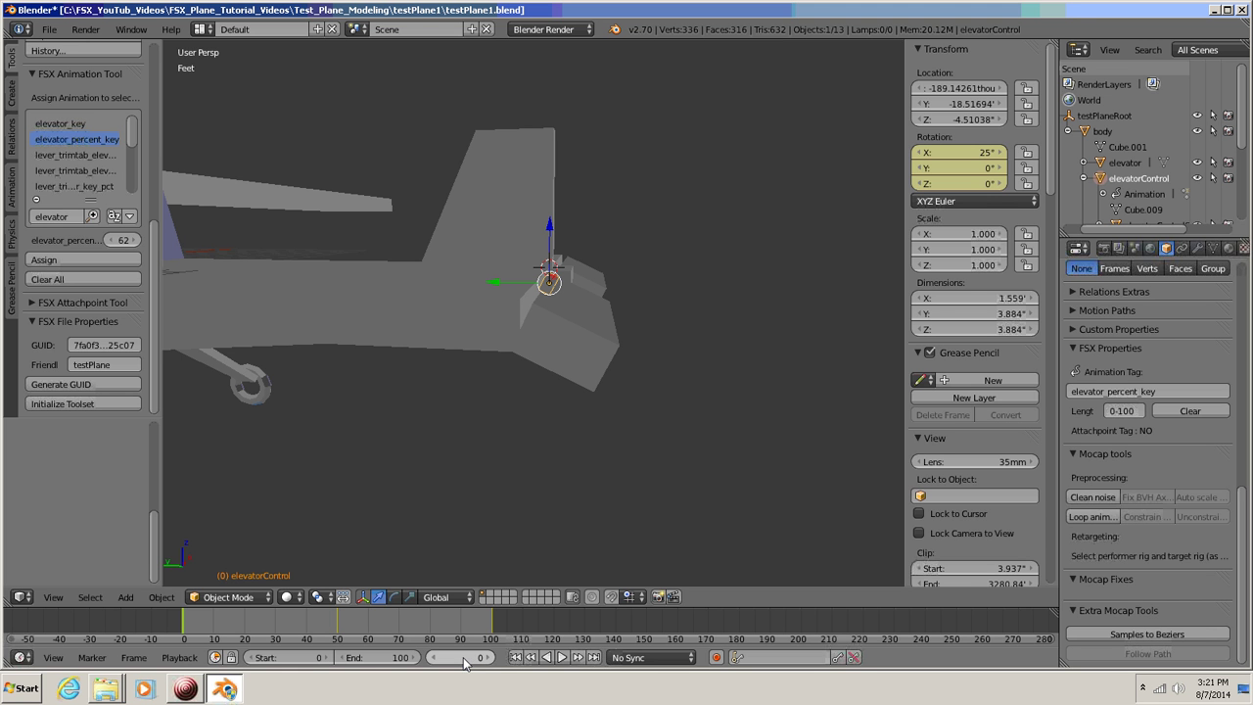